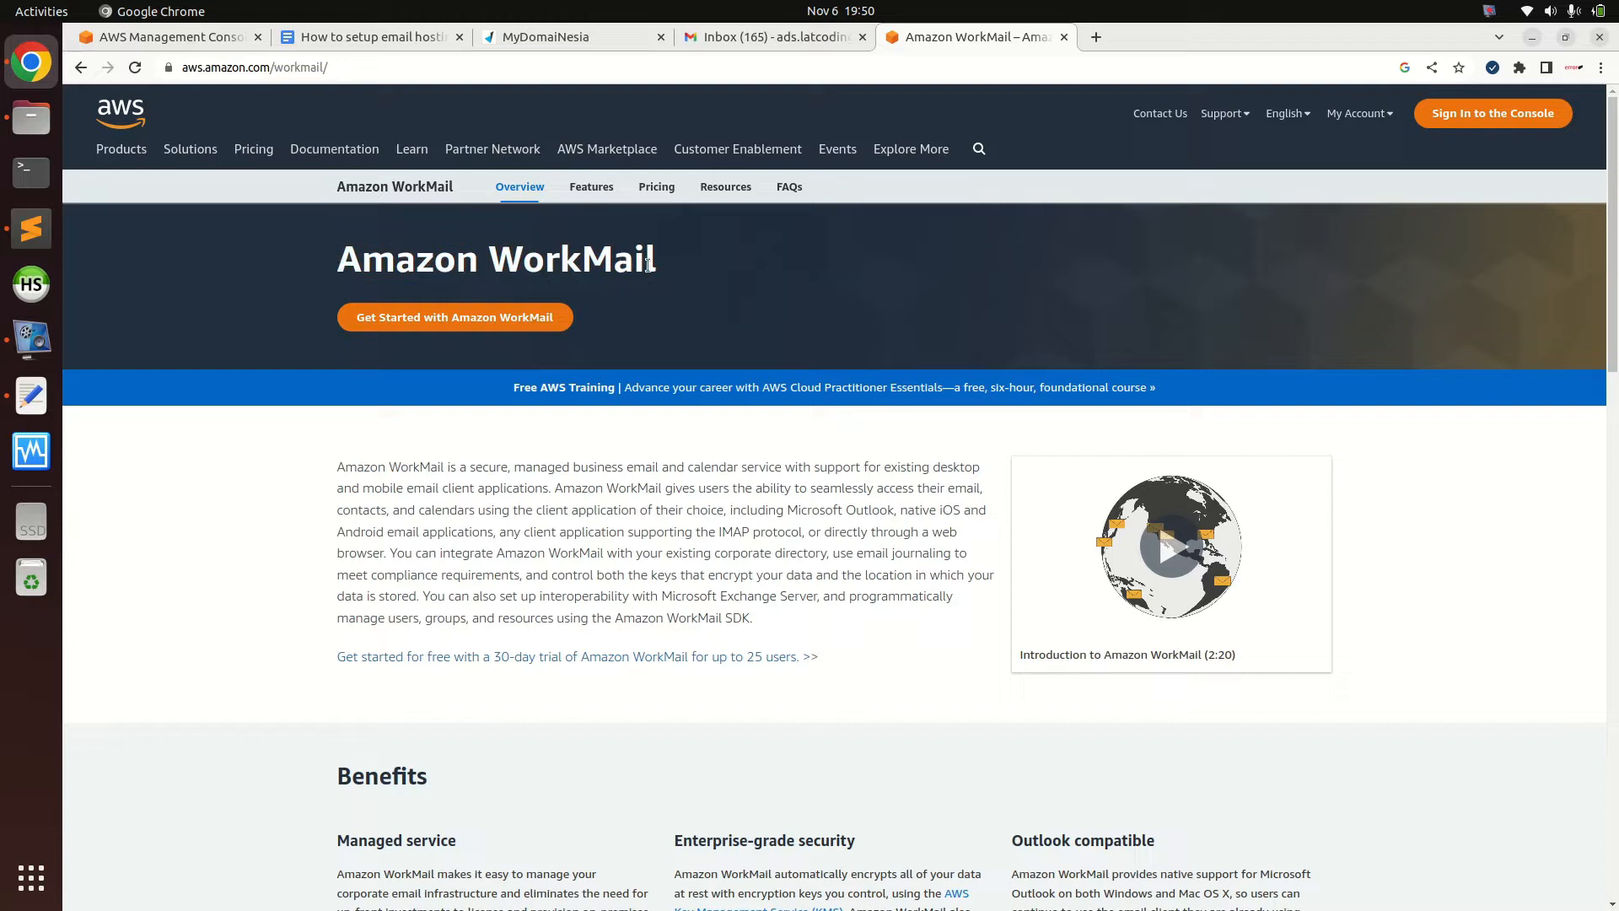
Look over the WorkMail product page and the tezz.xyz domain in DomaiNesia's DNS Manager
click(366, 260)
drag(341, 262, 485, 272)
click(485, 273)
click(545, 37)
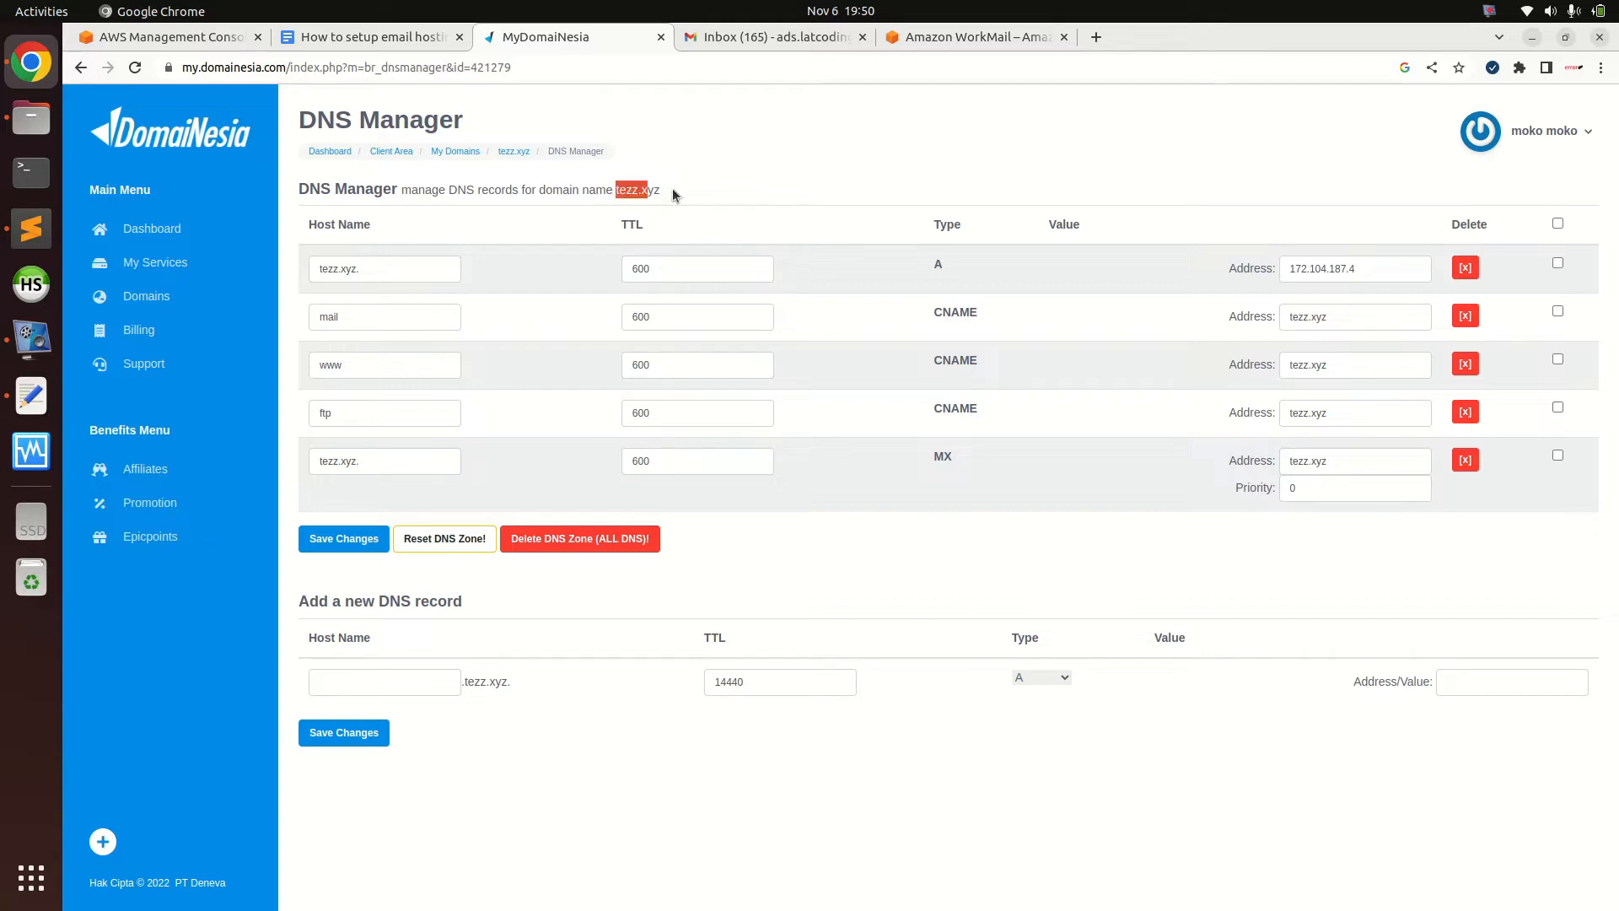
drag(671, 190, 613, 189)
click(933, 39)
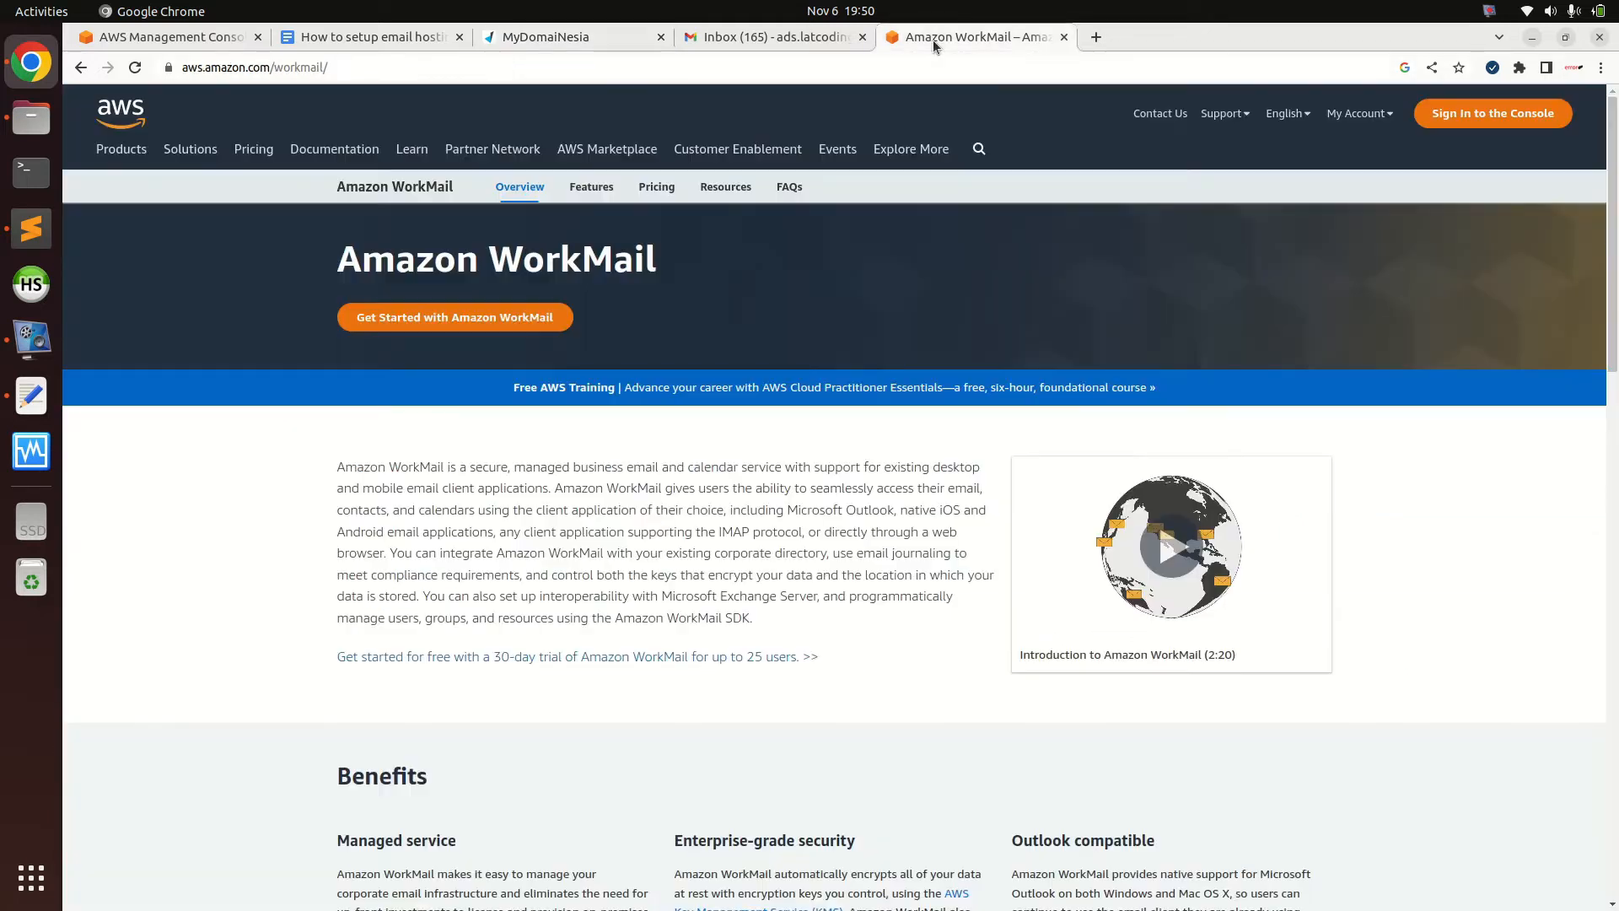
click(188, 42)
Search the AWS console for 'amazon workmail' and open the Amazon WorkMail service
click(409, 102)
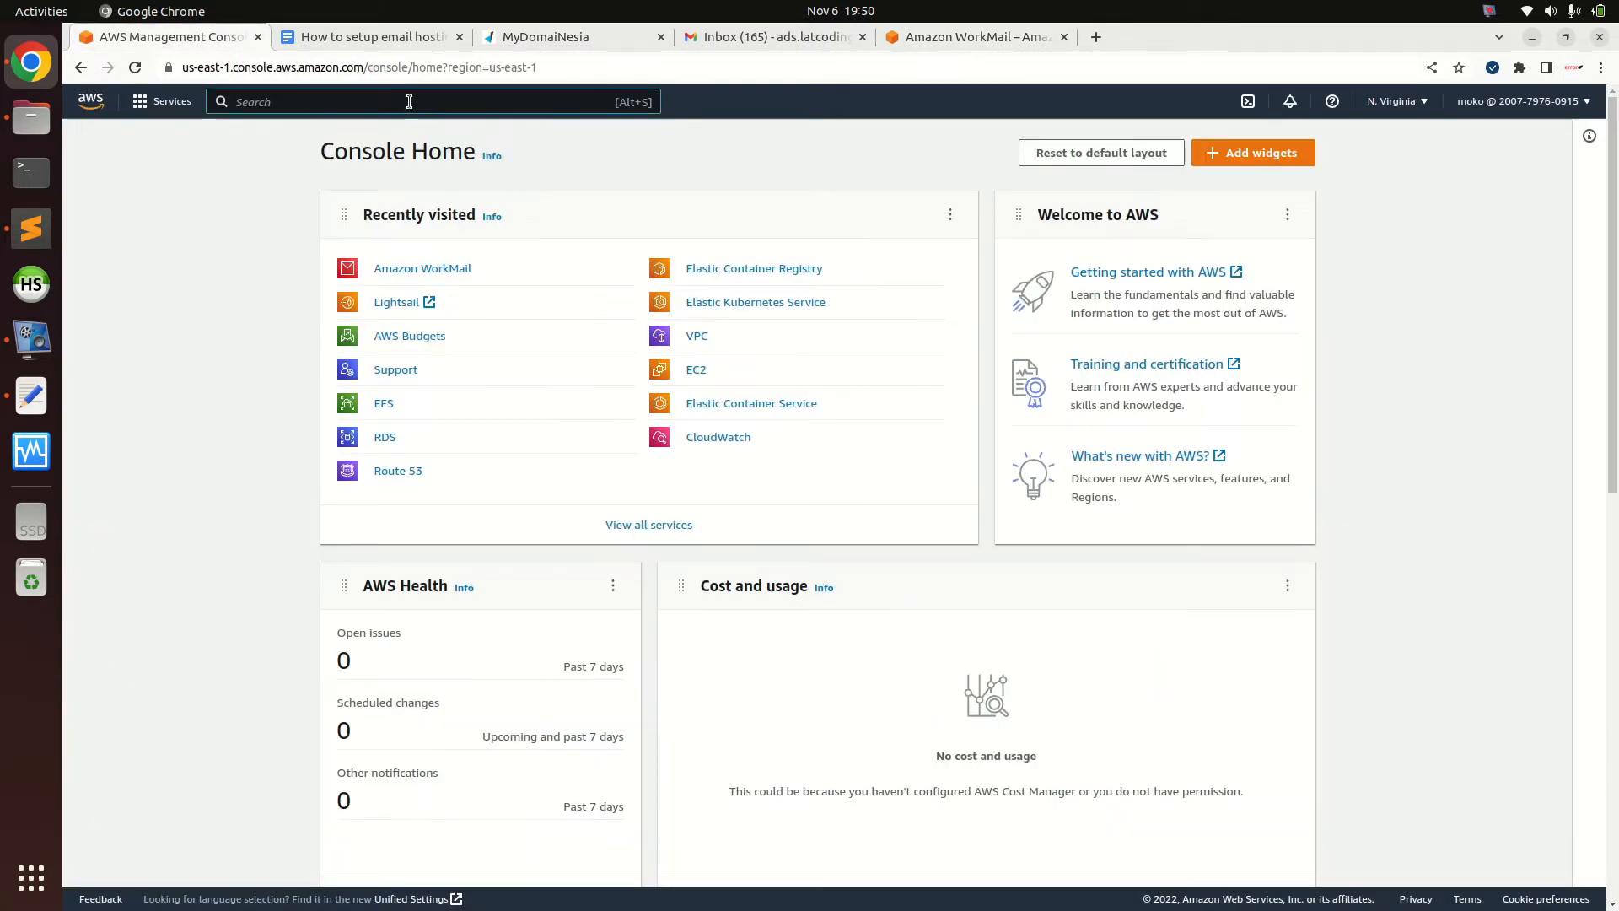
text(amazo)
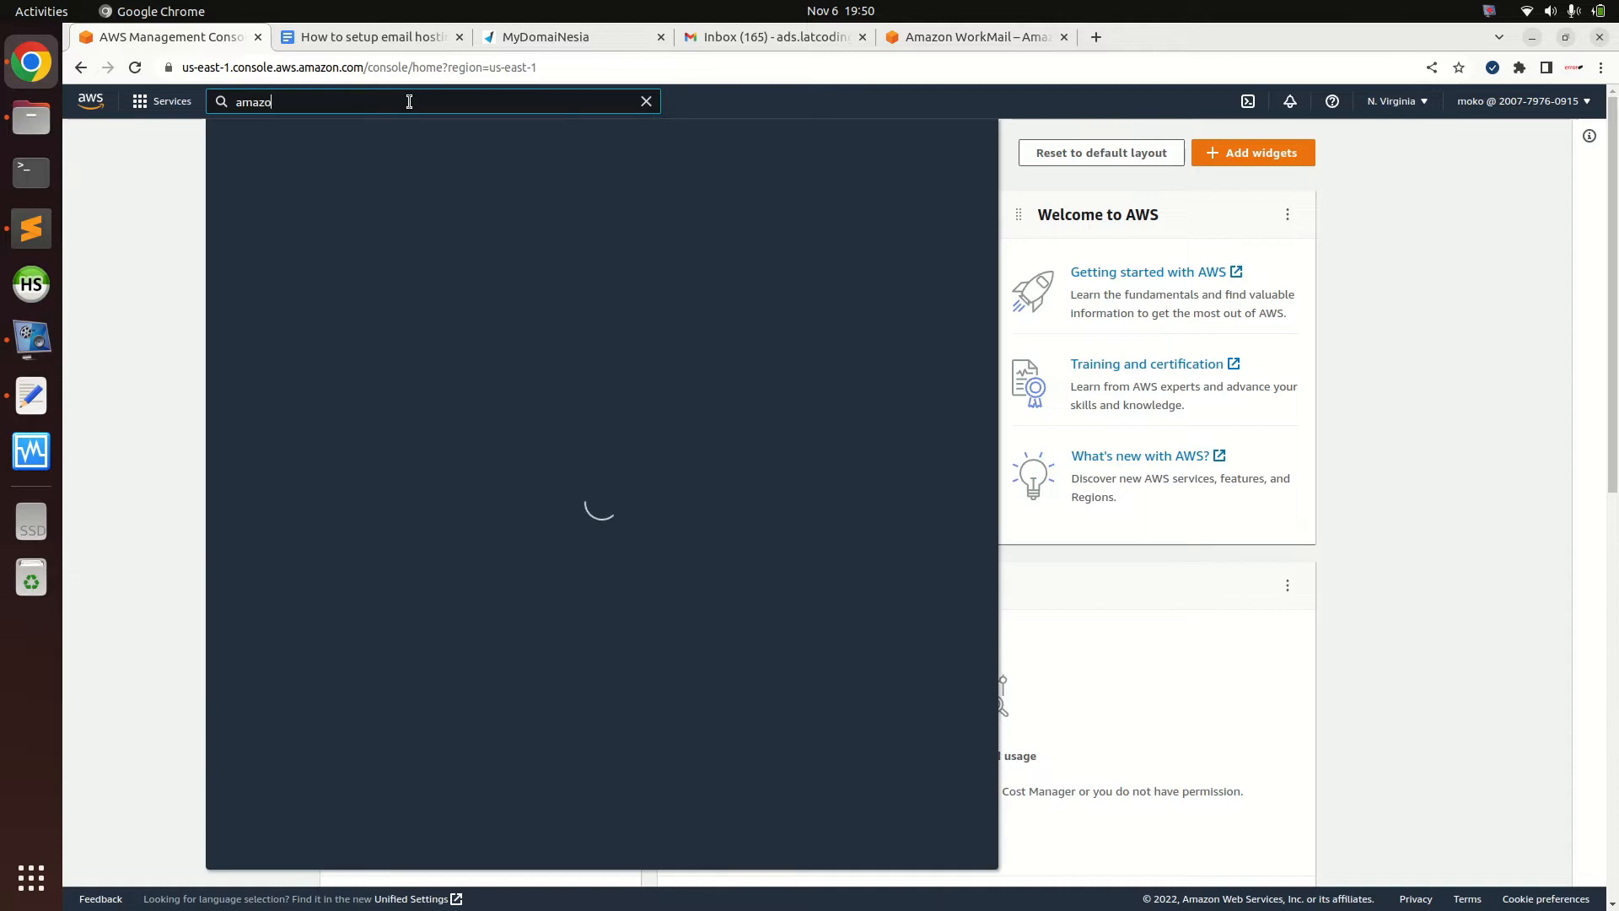
text(n workmail)
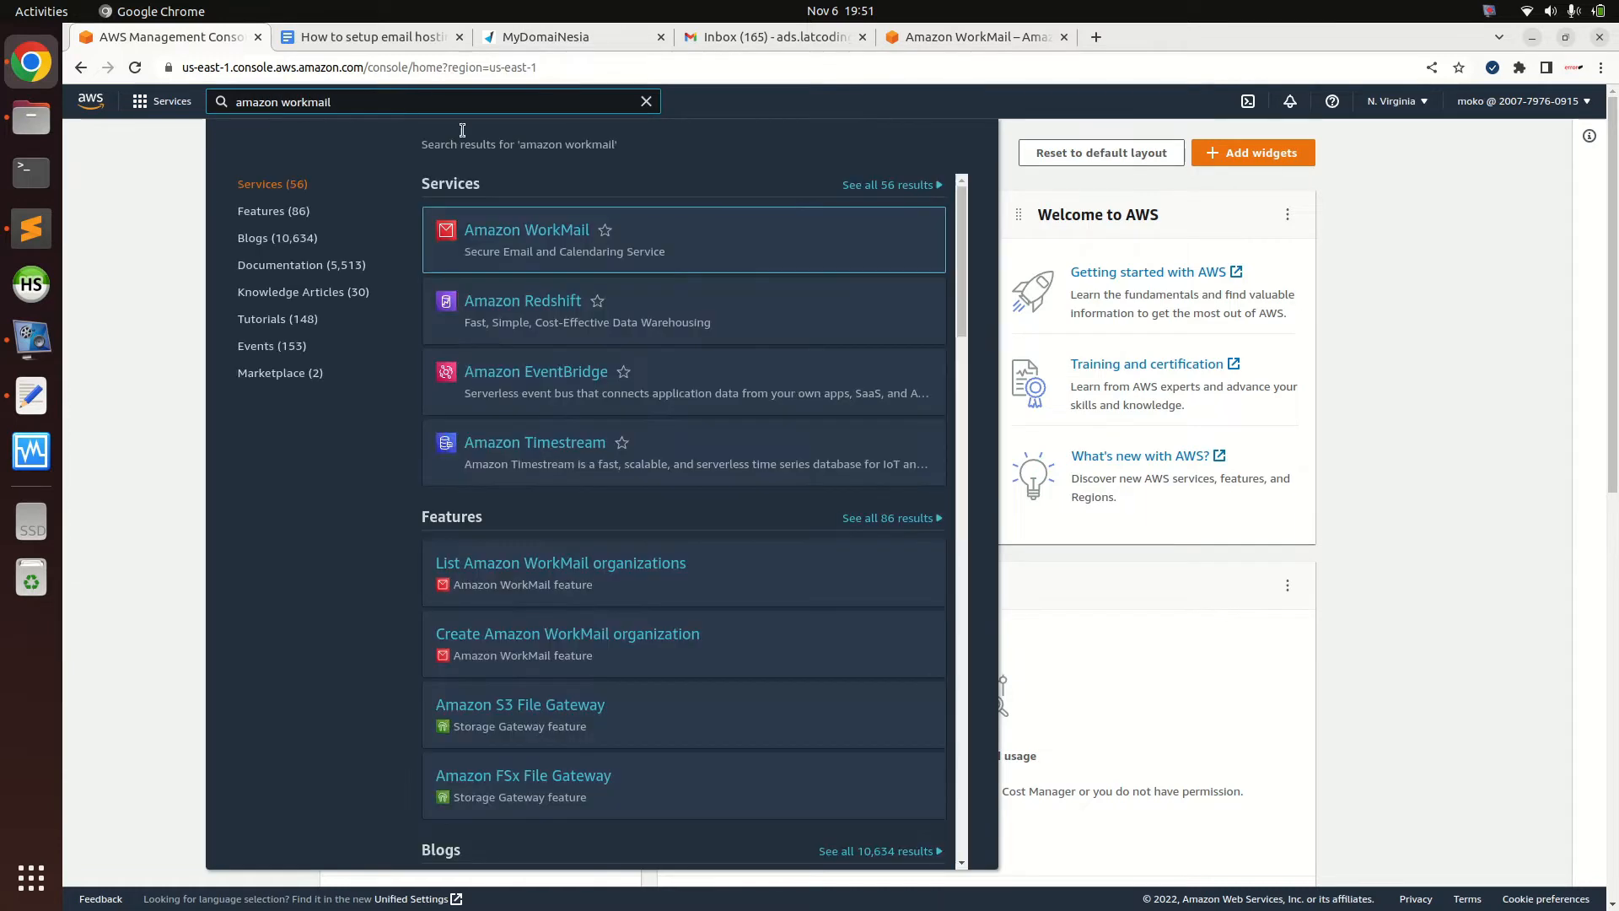
click(529, 231)
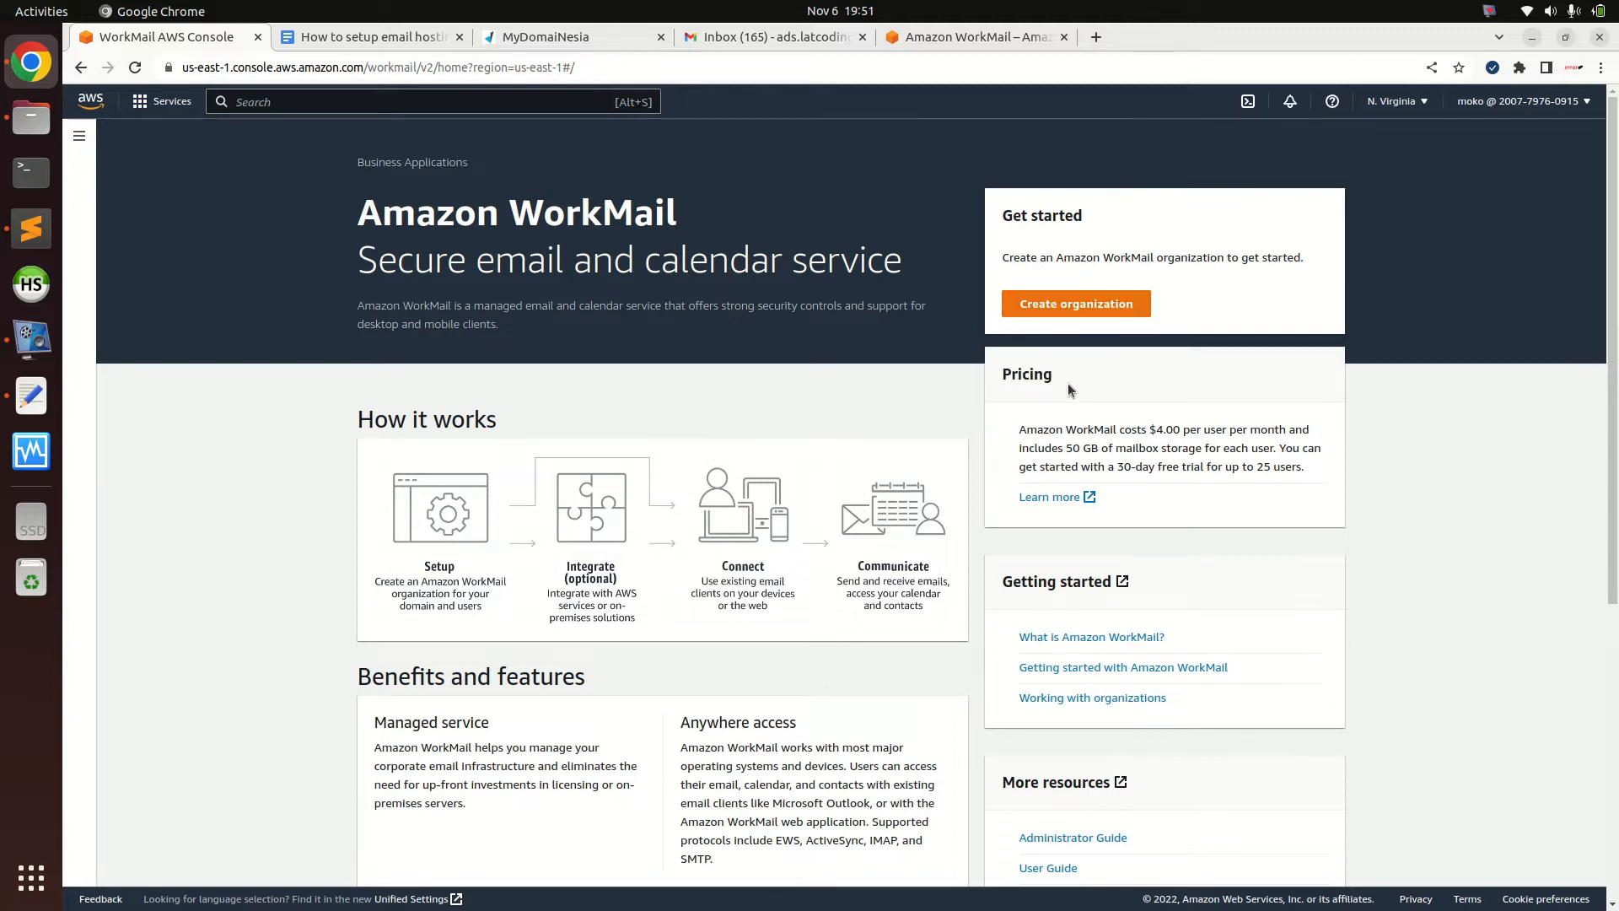
double_click(1020, 382)
click(1117, 393)
scroll(1248, 325, down, 1)
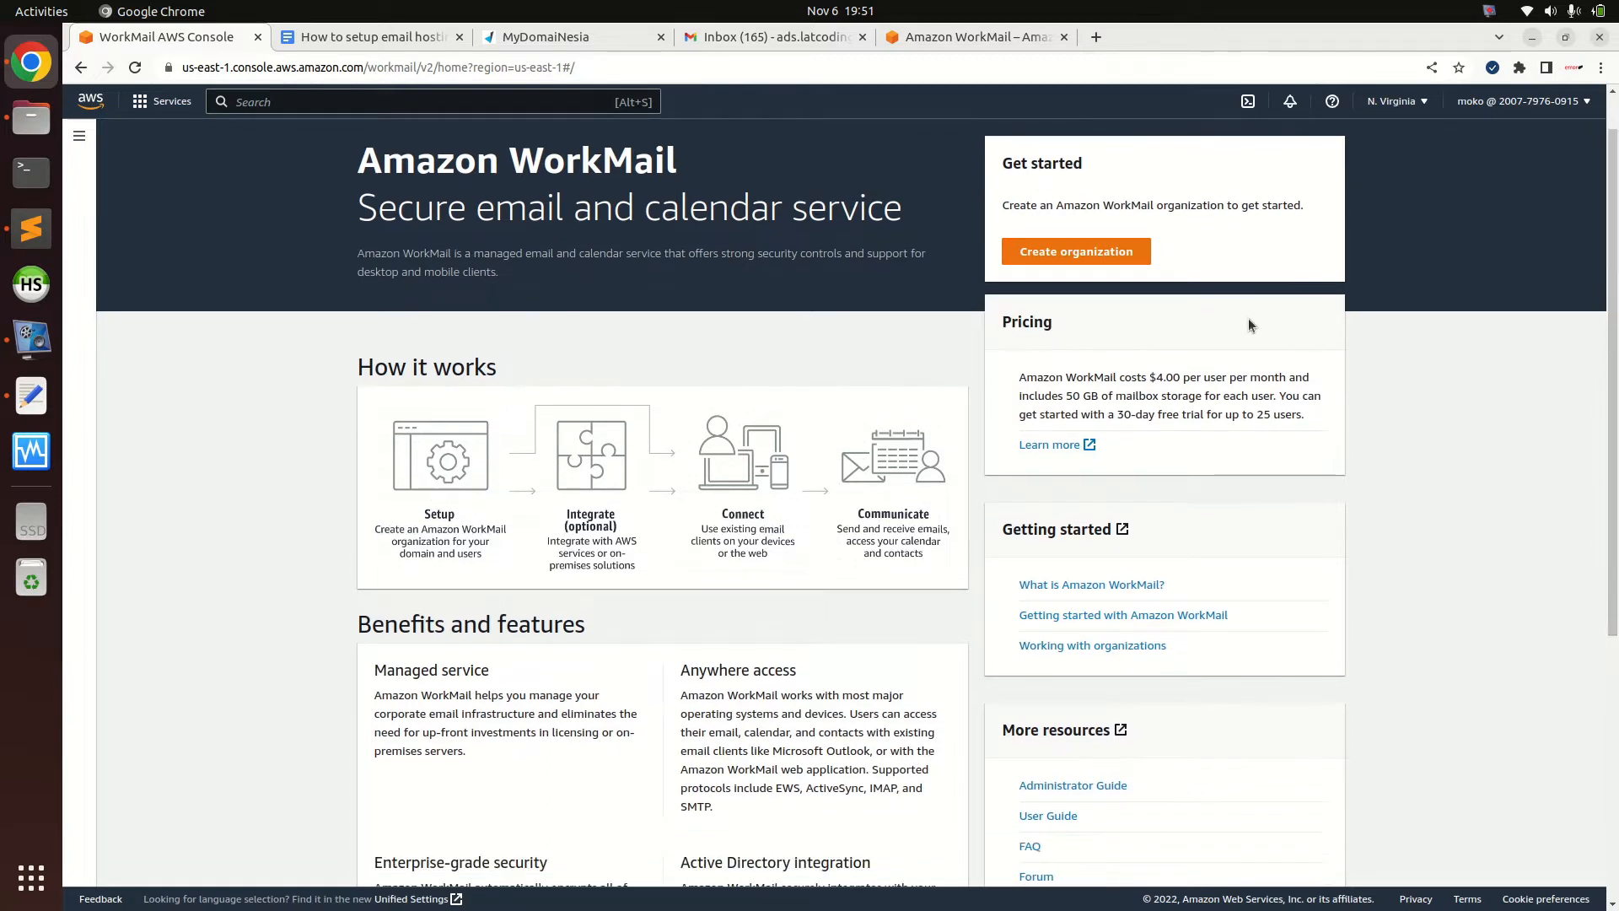
mouse_move(1151, 376)
mouse_down()
mouse_move(1234, 377)
mouse_move(1182, 377)
mouse_up()
click(1182, 377)
drag(1155, 377, 1266, 377)
click(1267, 378)
drag(1066, 396, 1214, 398)
click(1263, 401)
drag(1072, 396, 1281, 393)
click(1302, 398)
drag(1108, 414, 1185, 422)
click(1187, 421)
drag(1116, 422, 1212, 417)
click(1209, 416)
mouse_move(1209, 415)
mouse_down()
mouse_move(1278, 414)
mouse_move(1187, 417)
mouse_up()
click(1277, 415)
click(1186, 416)
scroll(1101, 353, up, 1)
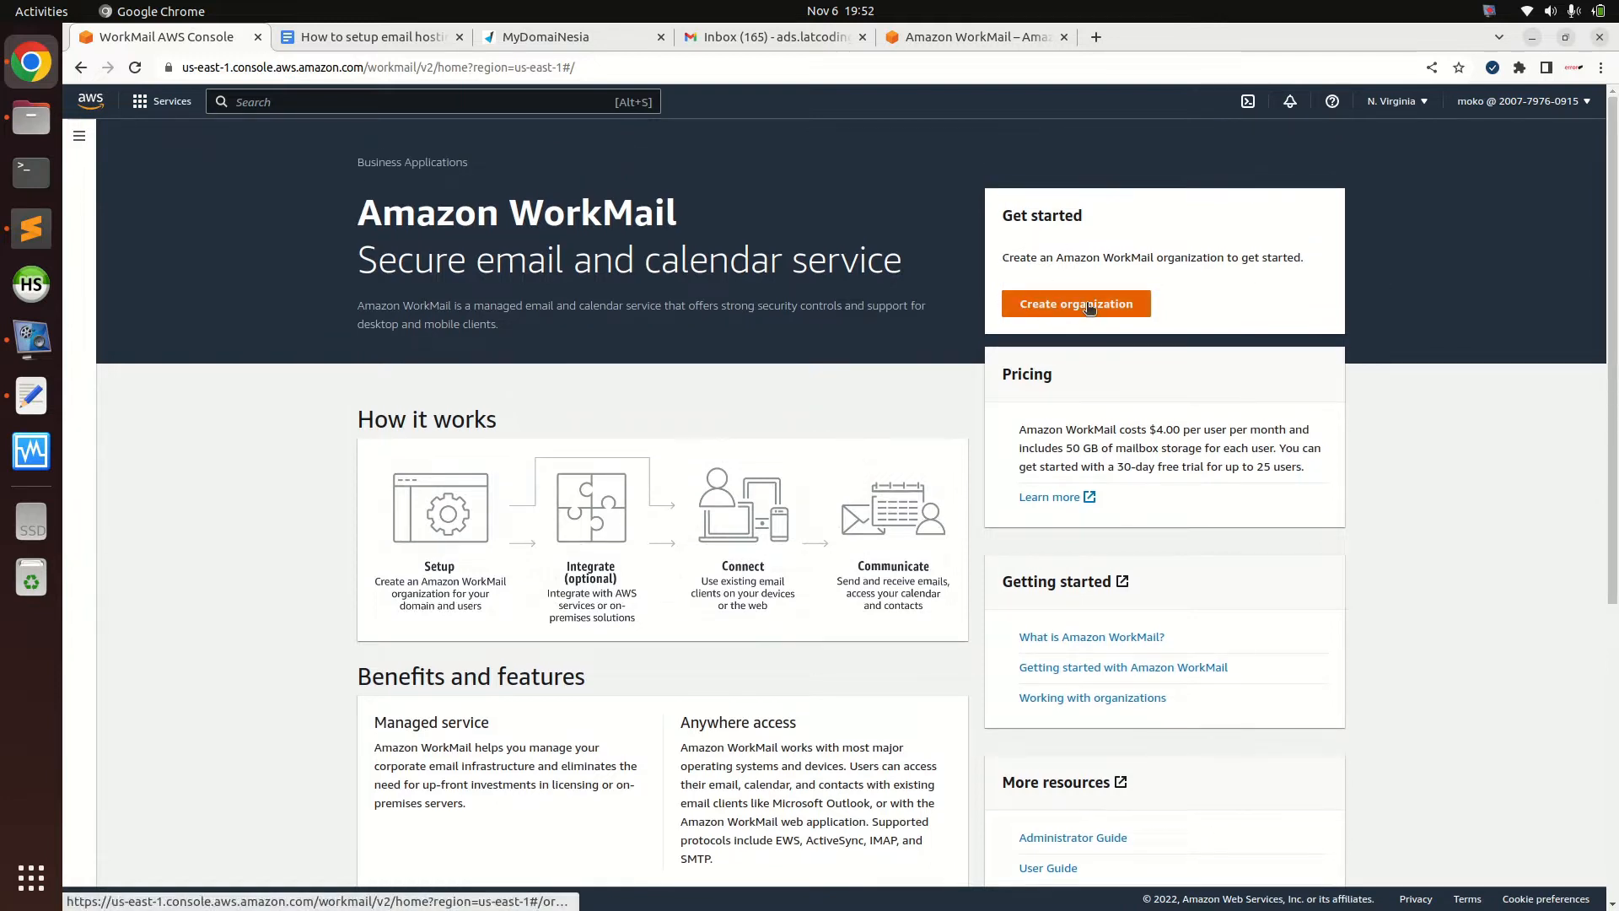
Begin a new WorkMail organization using External domain, then bring up DomaiNesia's DNS Manager
click(1061, 308)
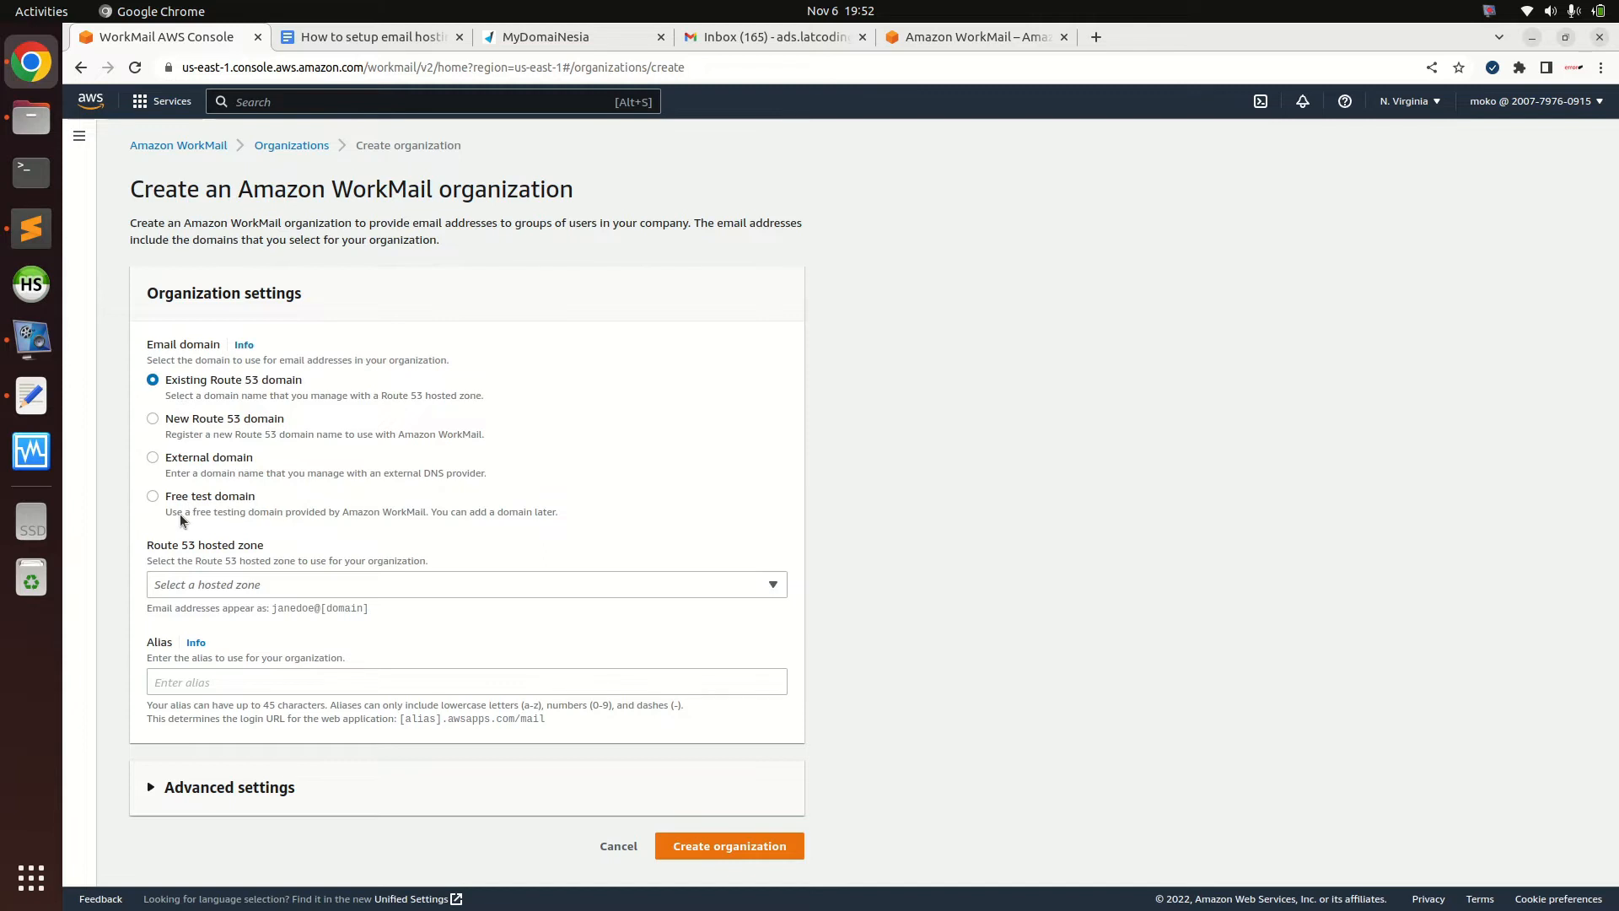
click(153, 458)
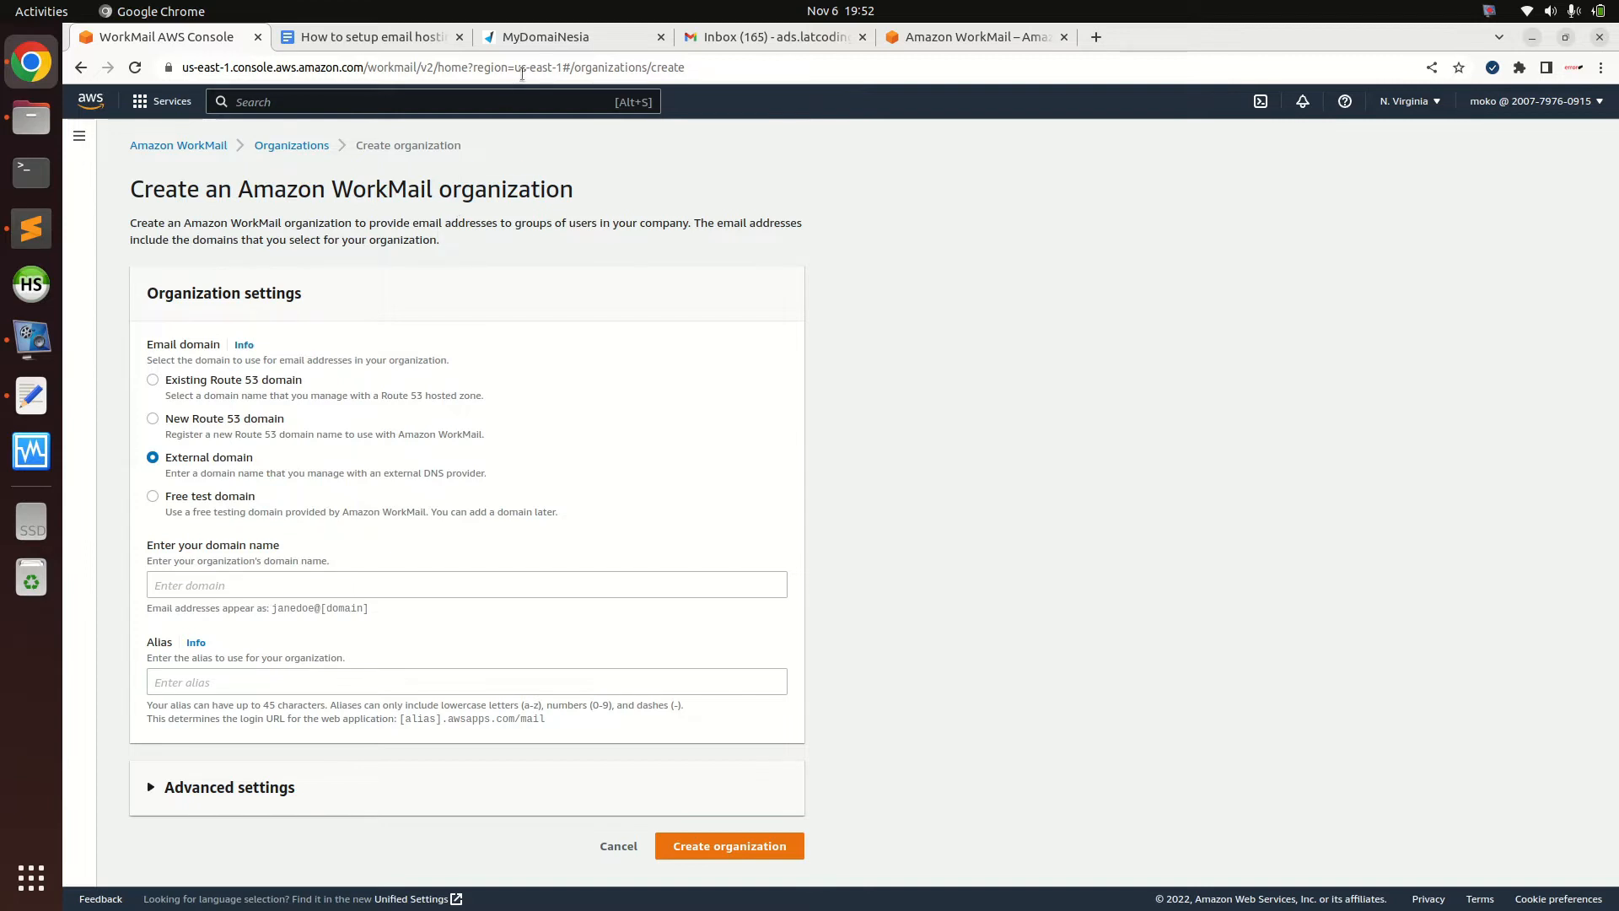
click(553, 39)
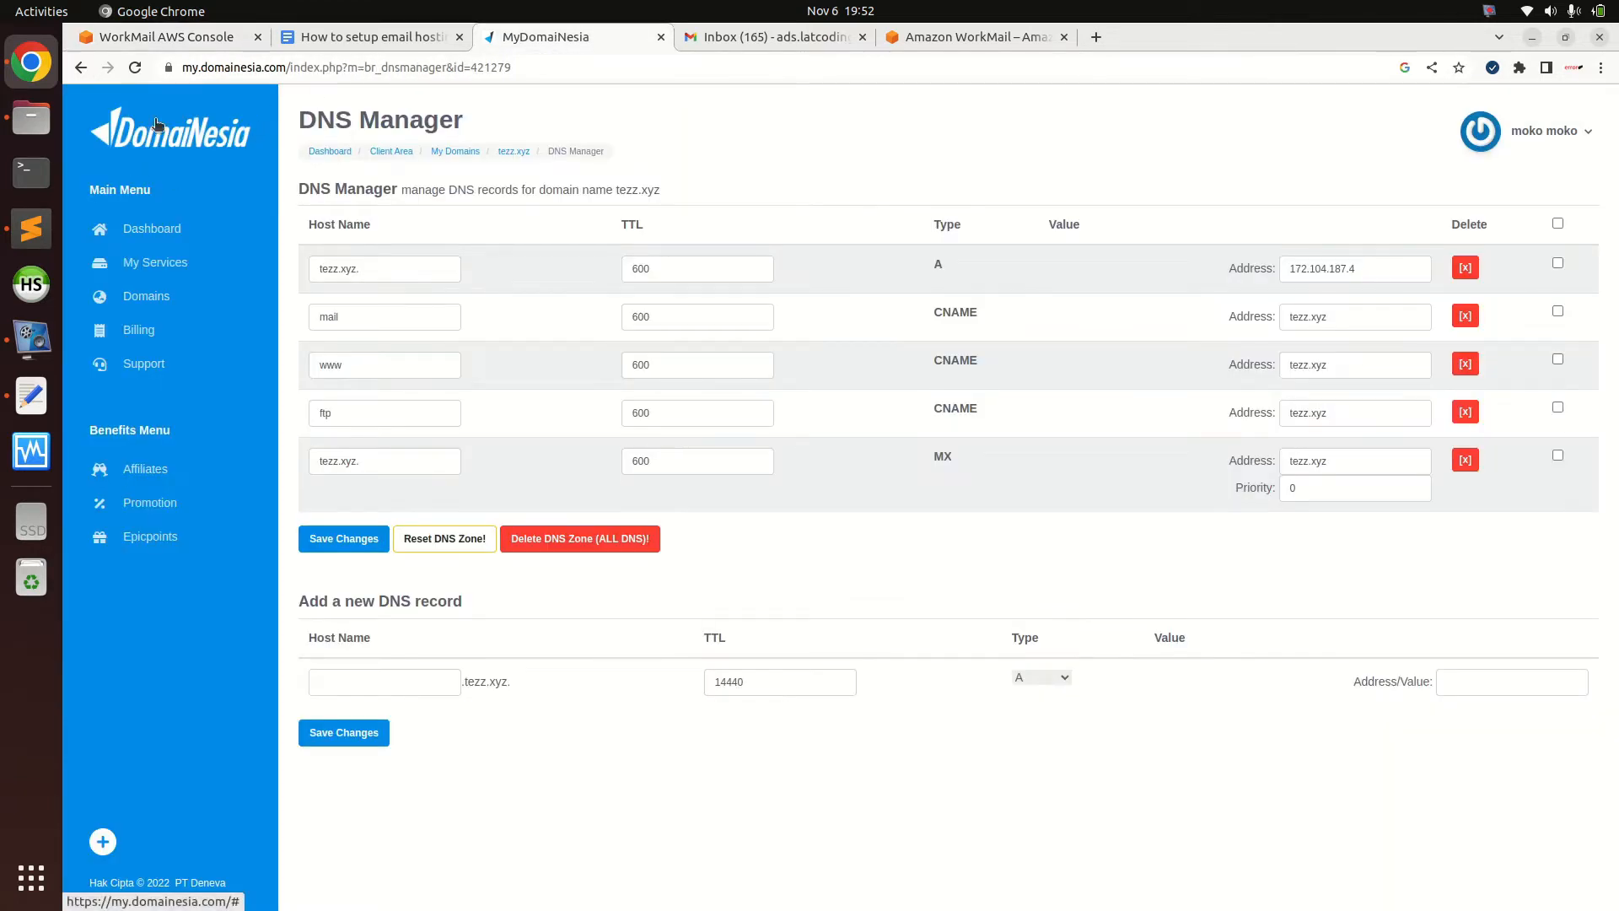
Check the tezz.xyz domain name in DNS Manager, then return to the WorkMail organization form
double_click(653, 189)
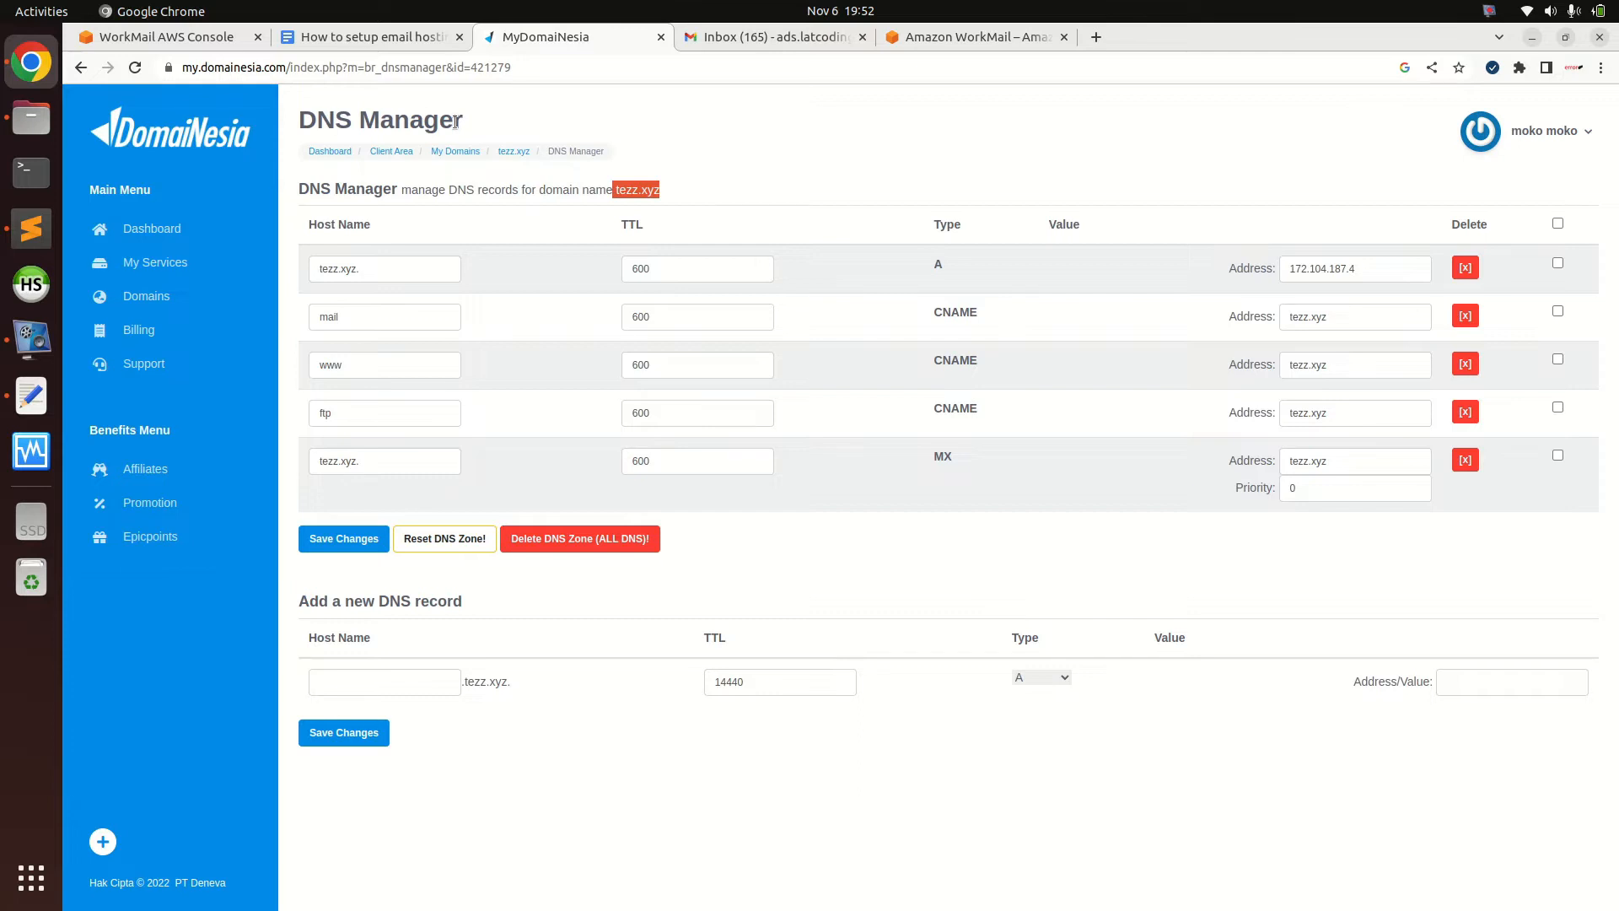
click(162, 37)
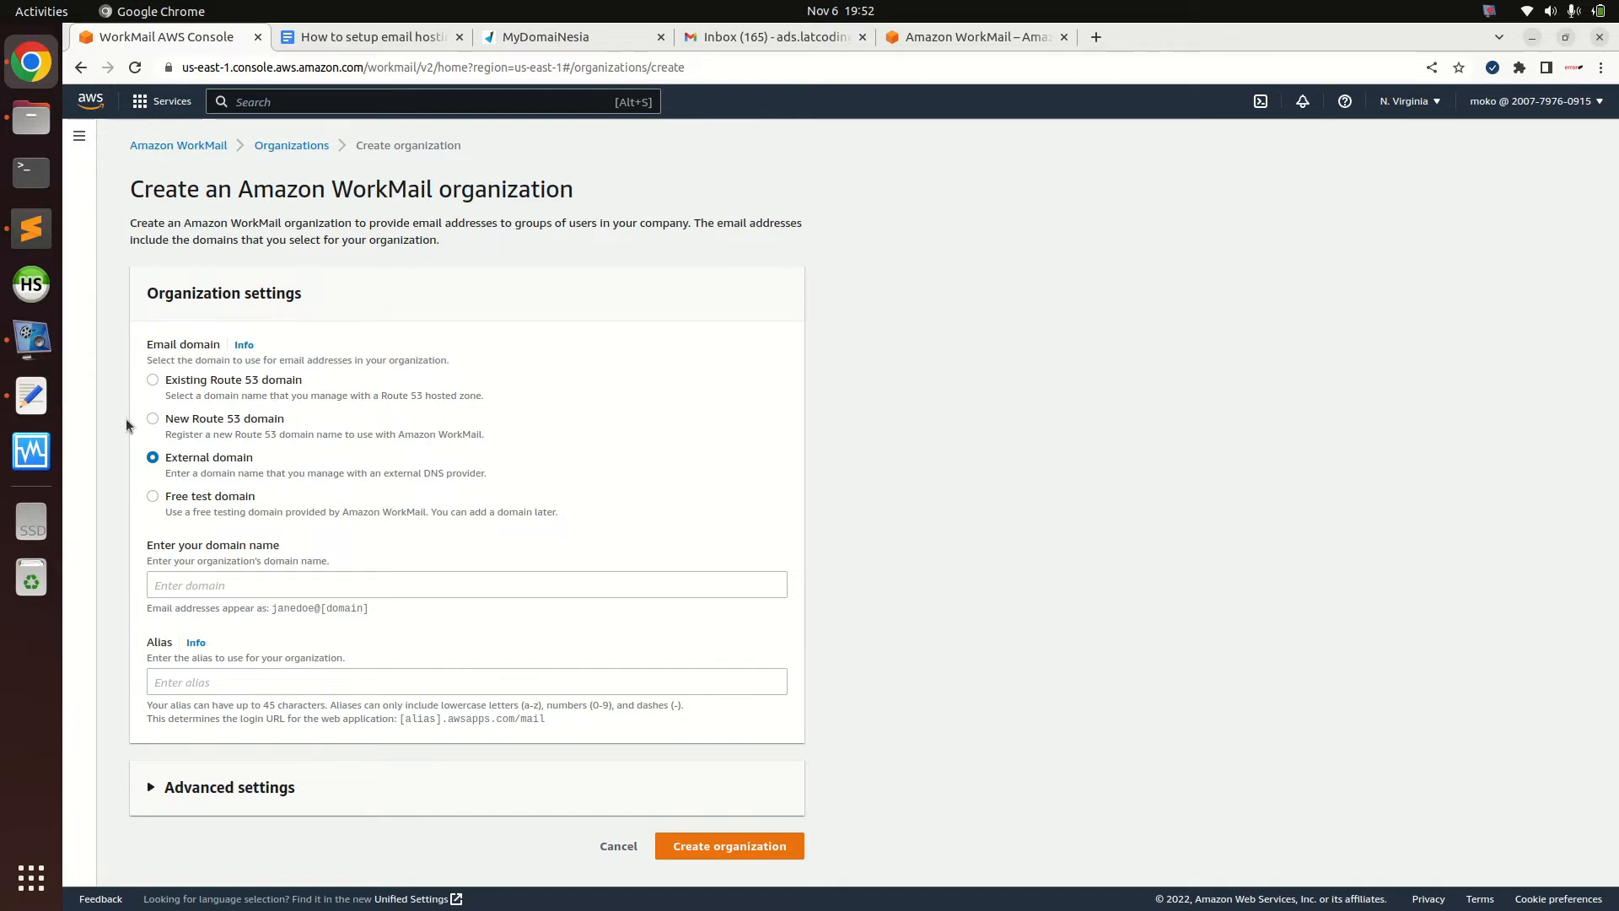
Choose External domain and enter tezz.xyz as the organization's domain name
click(175, 417)
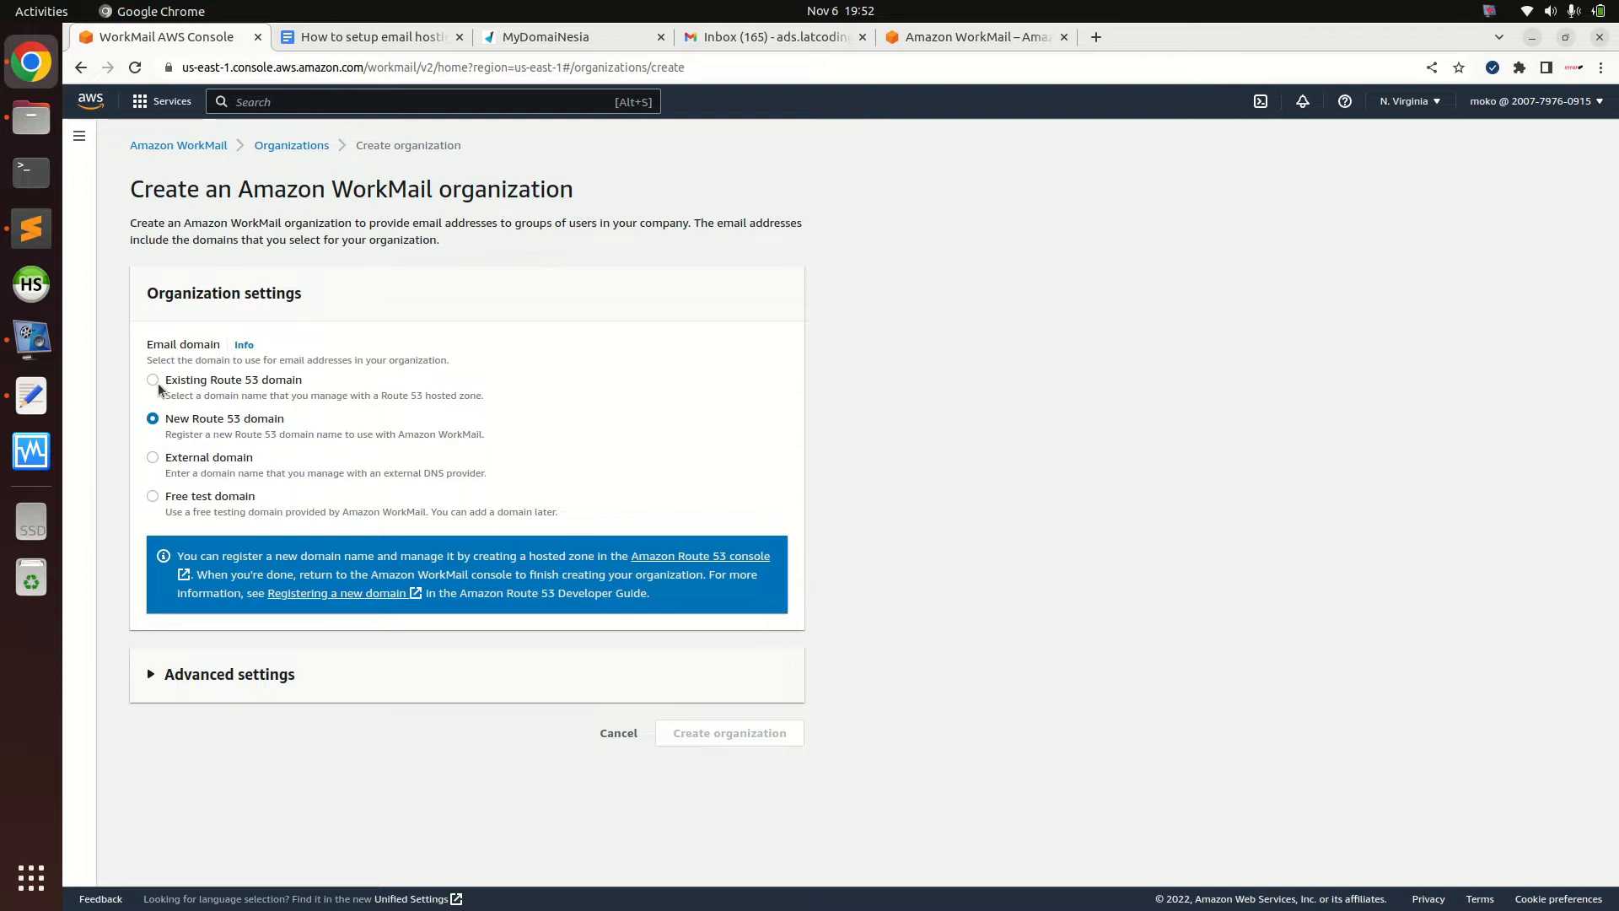
click(160, 384)
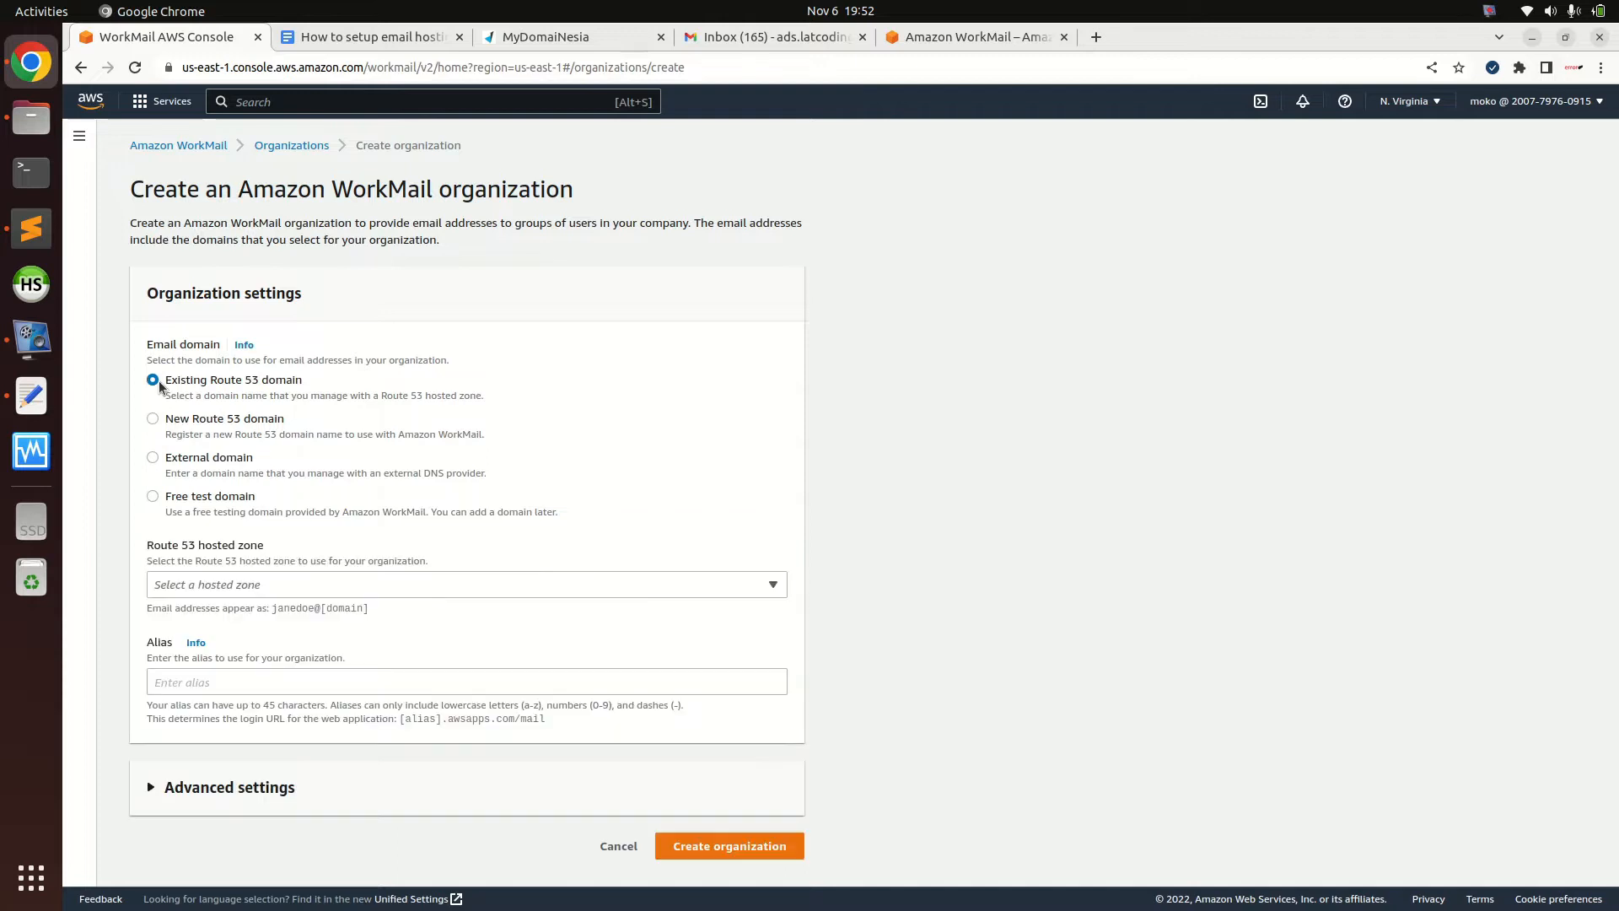
click(156, 460)
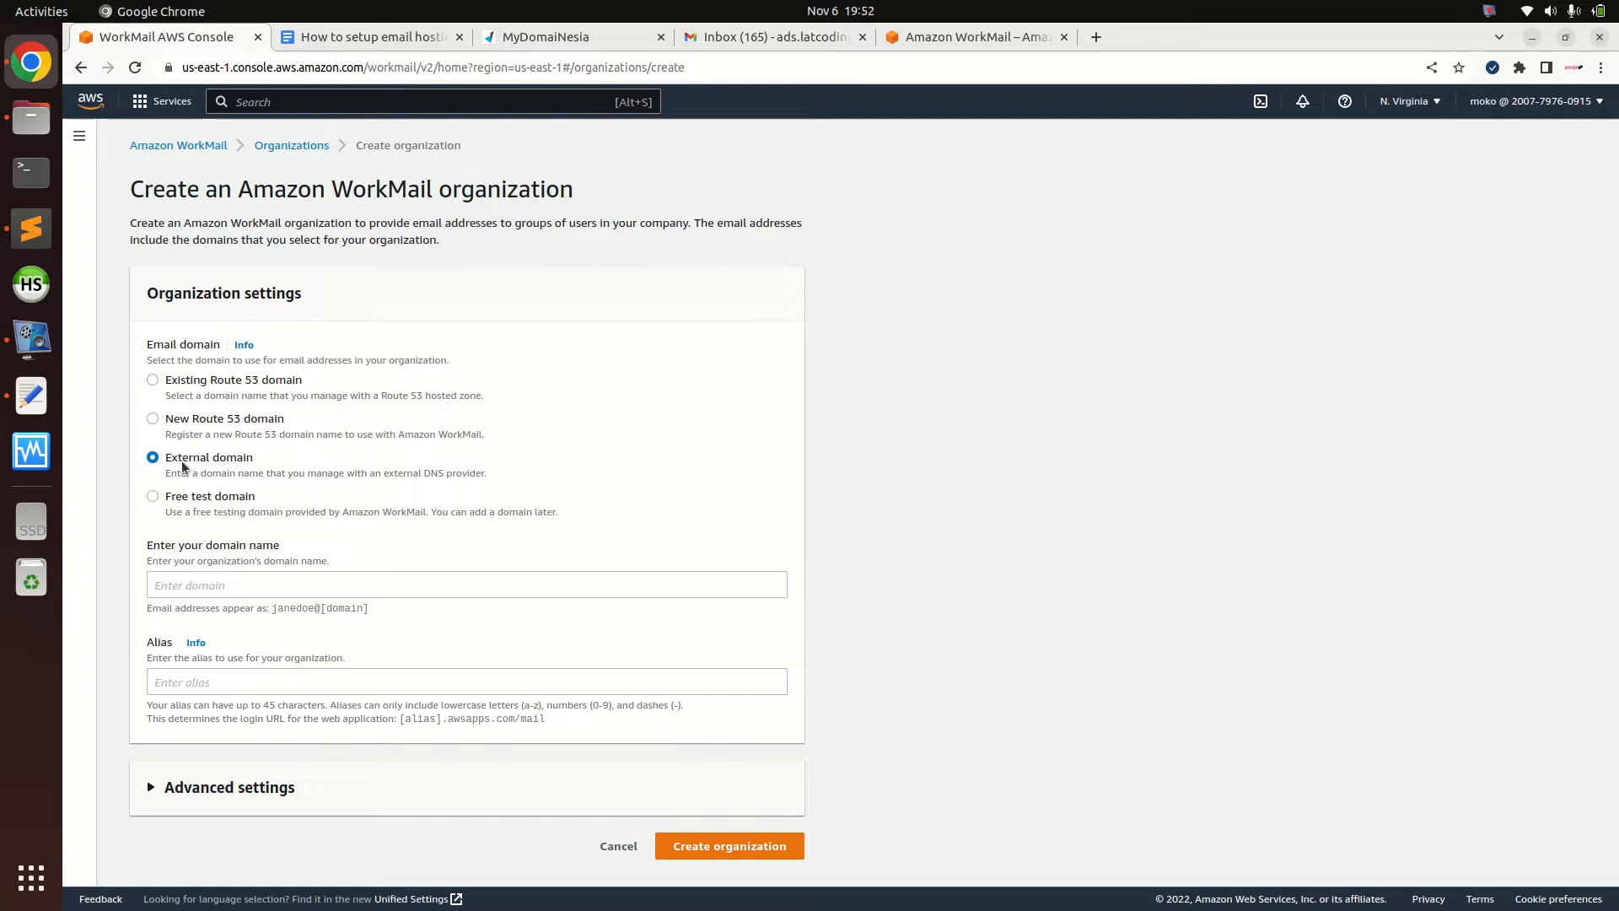
click(239, 586)
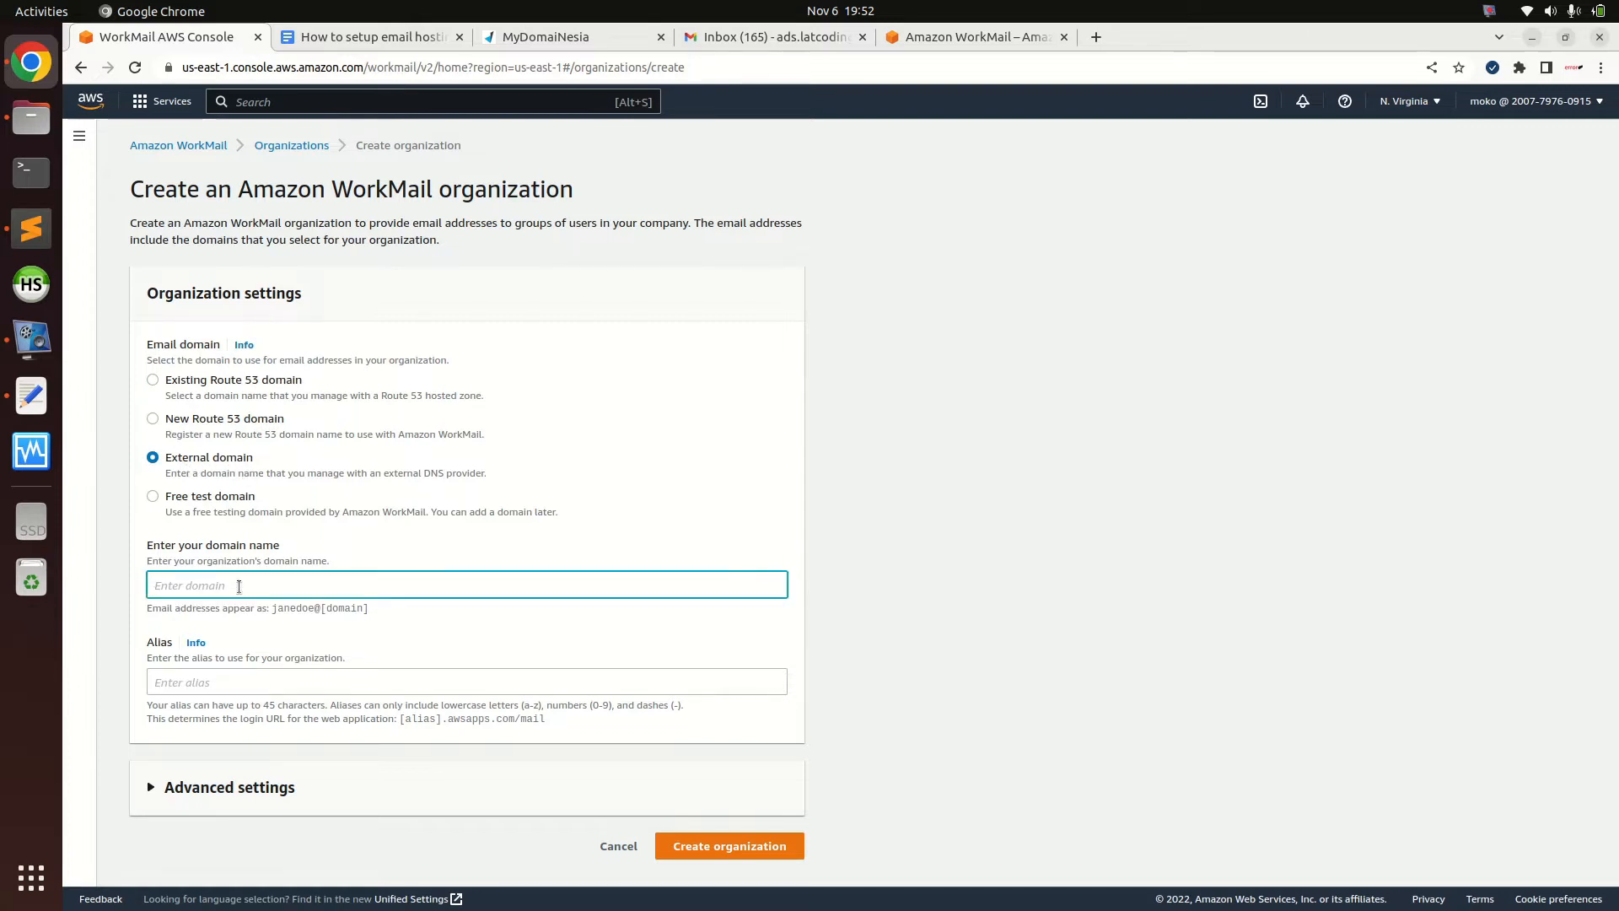
text(tezz.xyz)
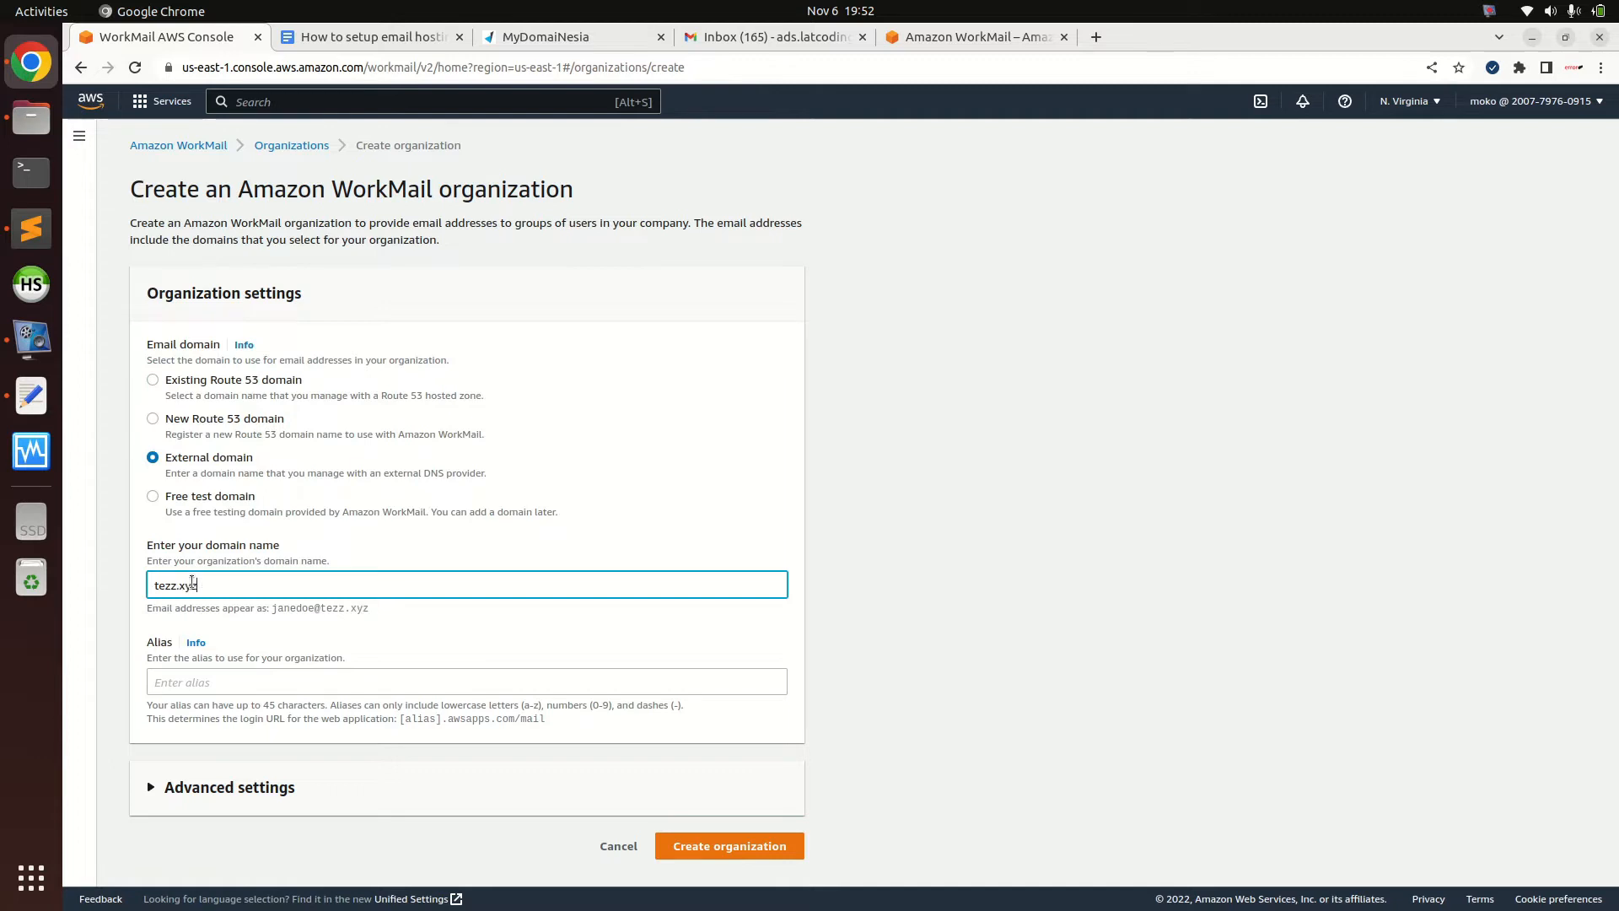
click(120, 601)
Give the organization the alias tezzxyz and create it
click(167, 681)
text(te)
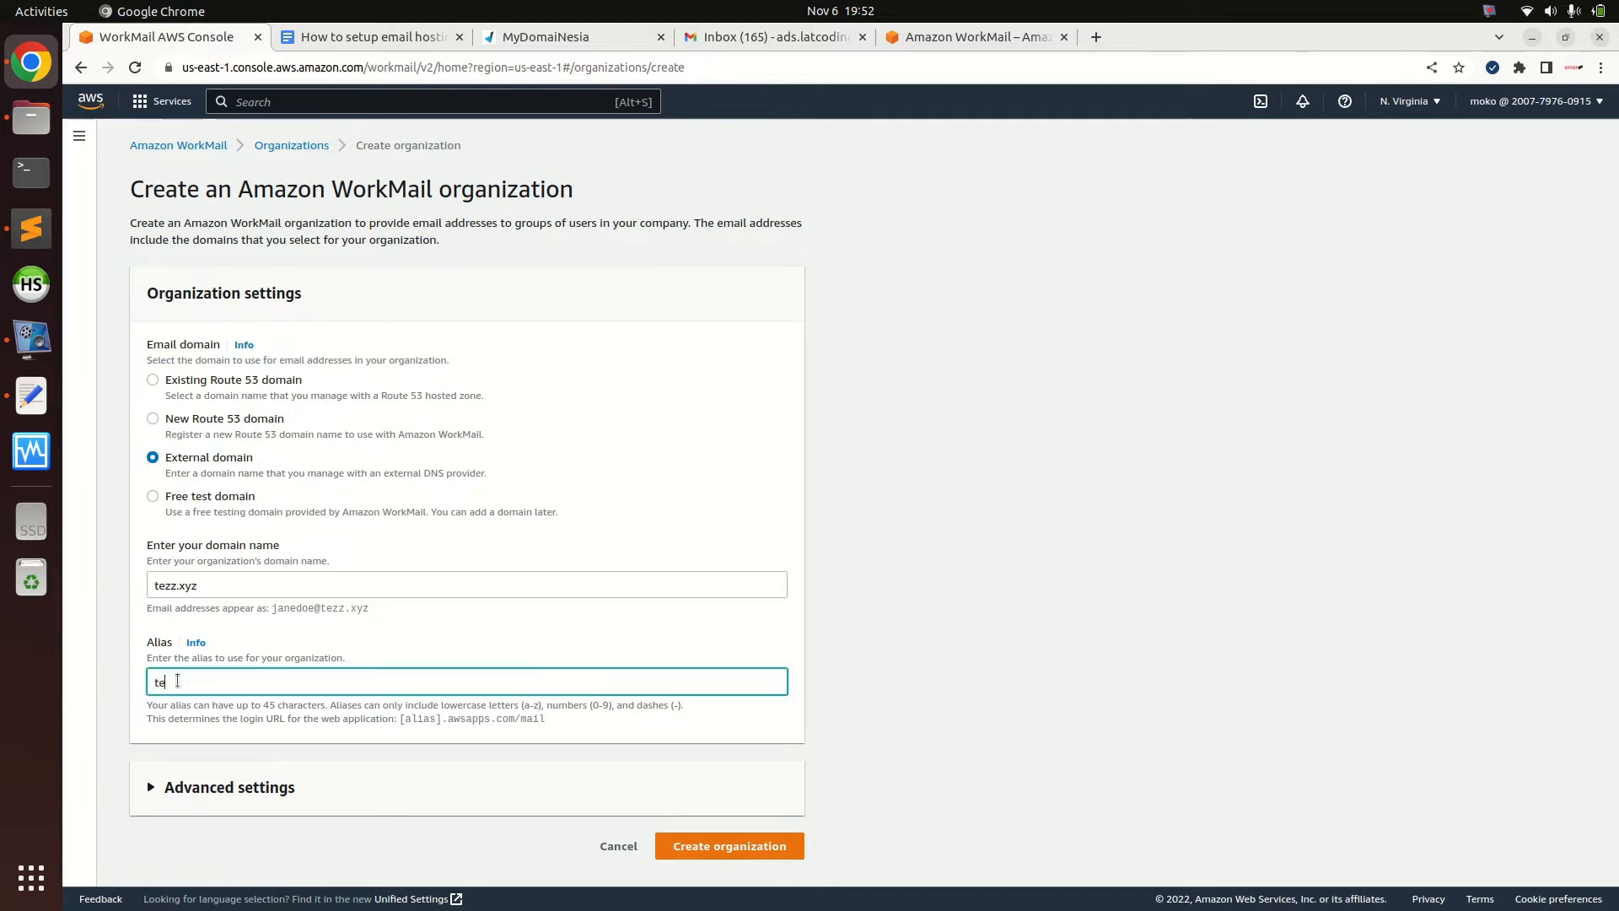
text(zzxyz)
click(126, 680)
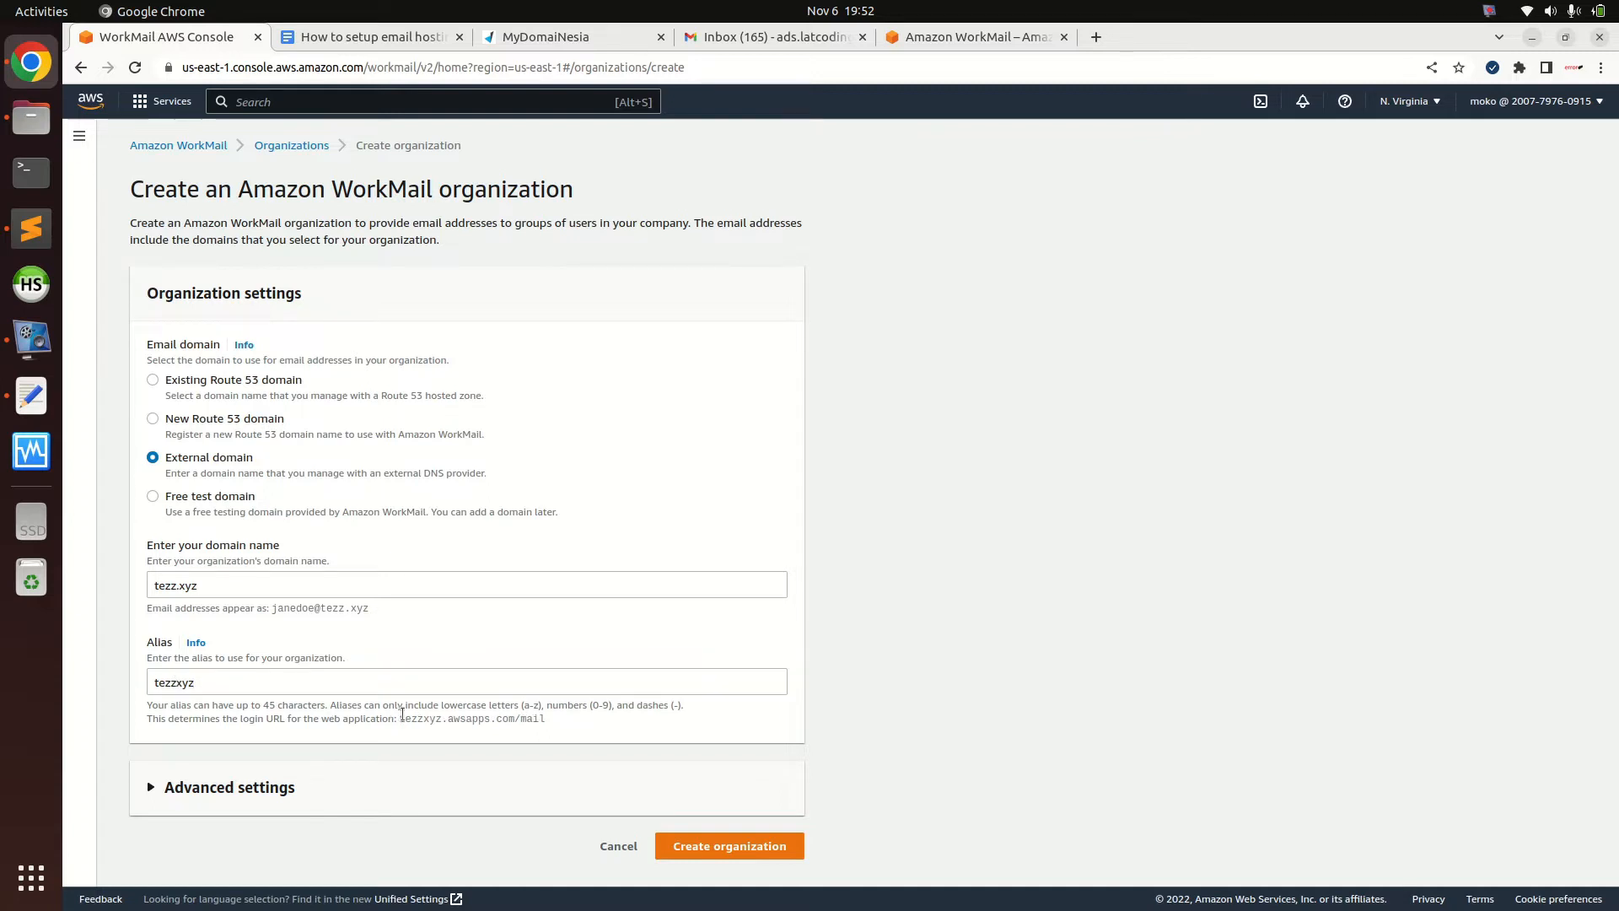
drag(399, 719, 516, 730)
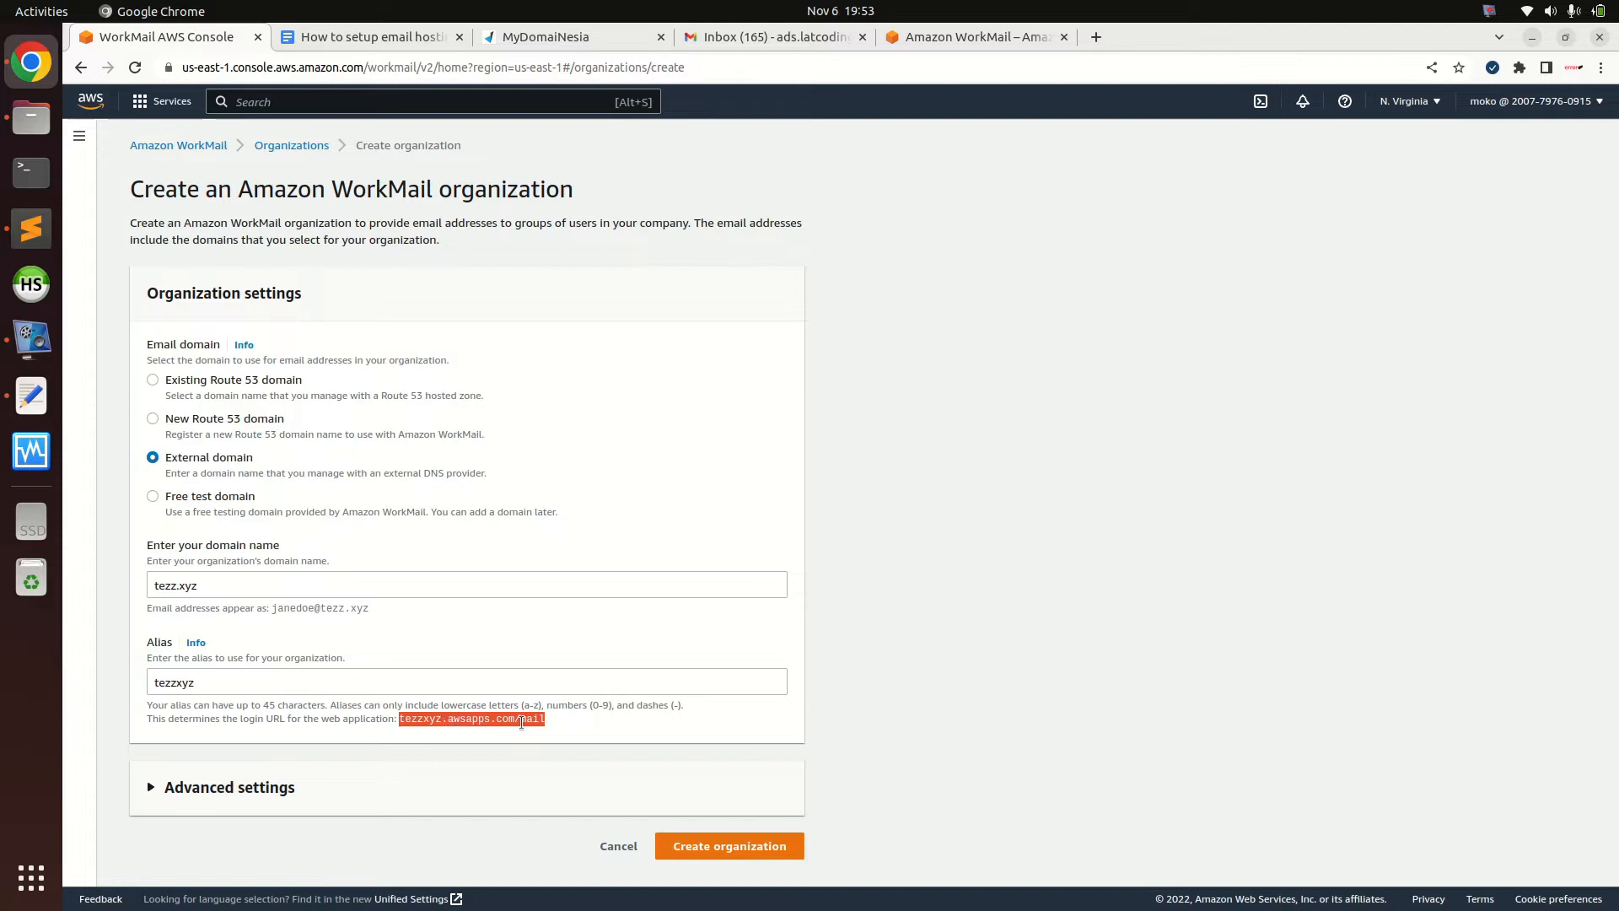
click(586, 720)
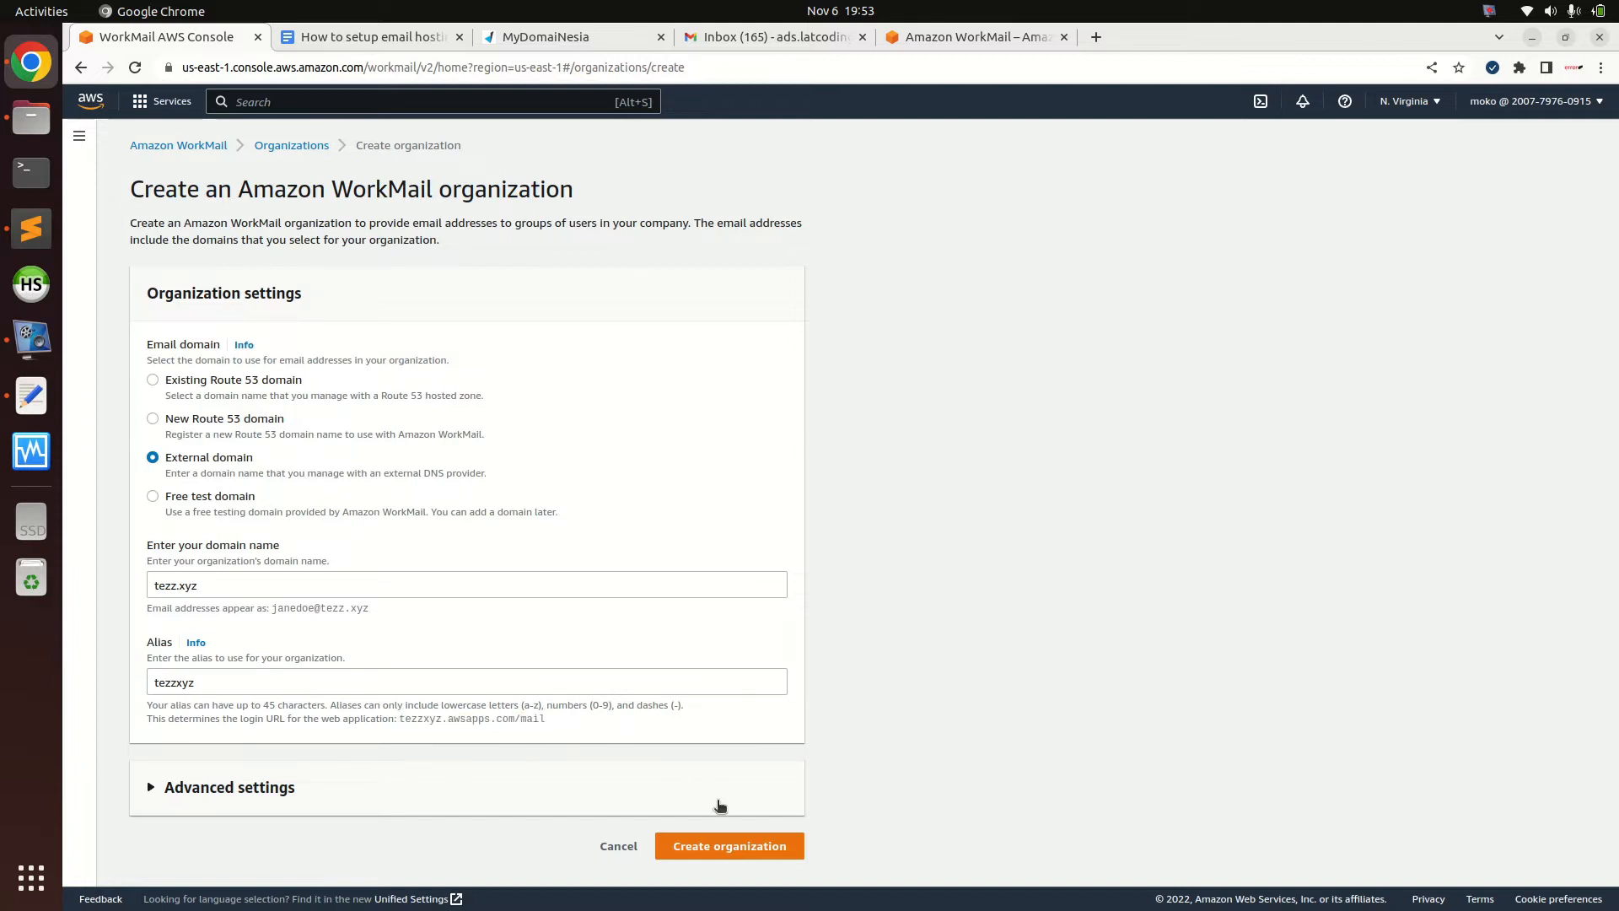
click(733, 843)
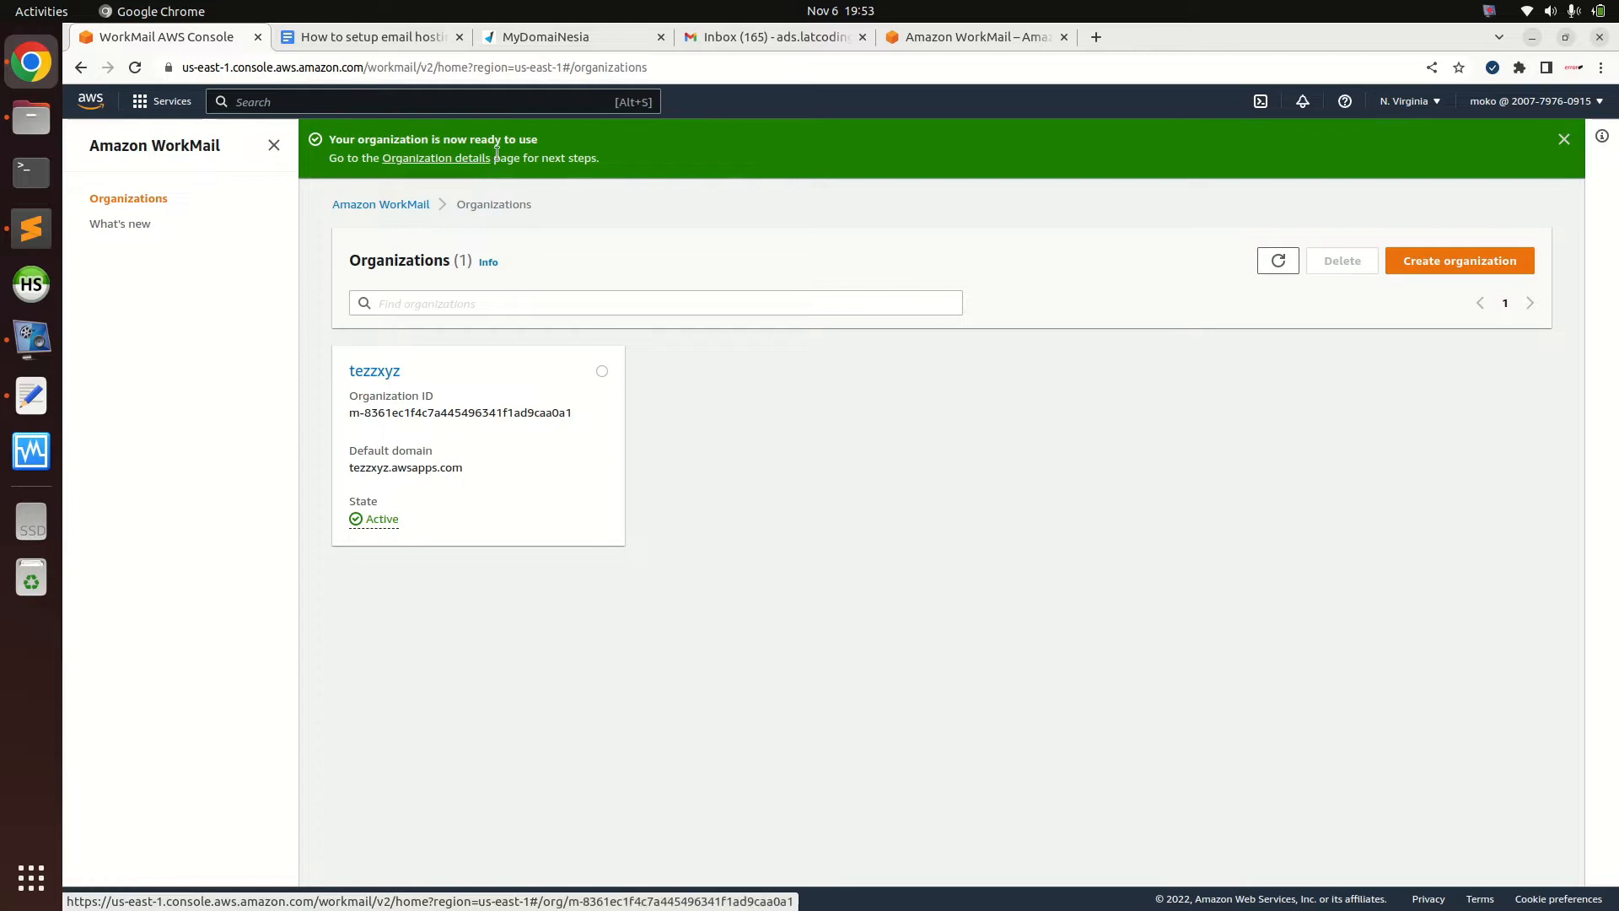
Open the tezzxyz organization's details and its webmail sign-in page in a new tab
drag(448, 139, 577, 159)
click(577, 159)
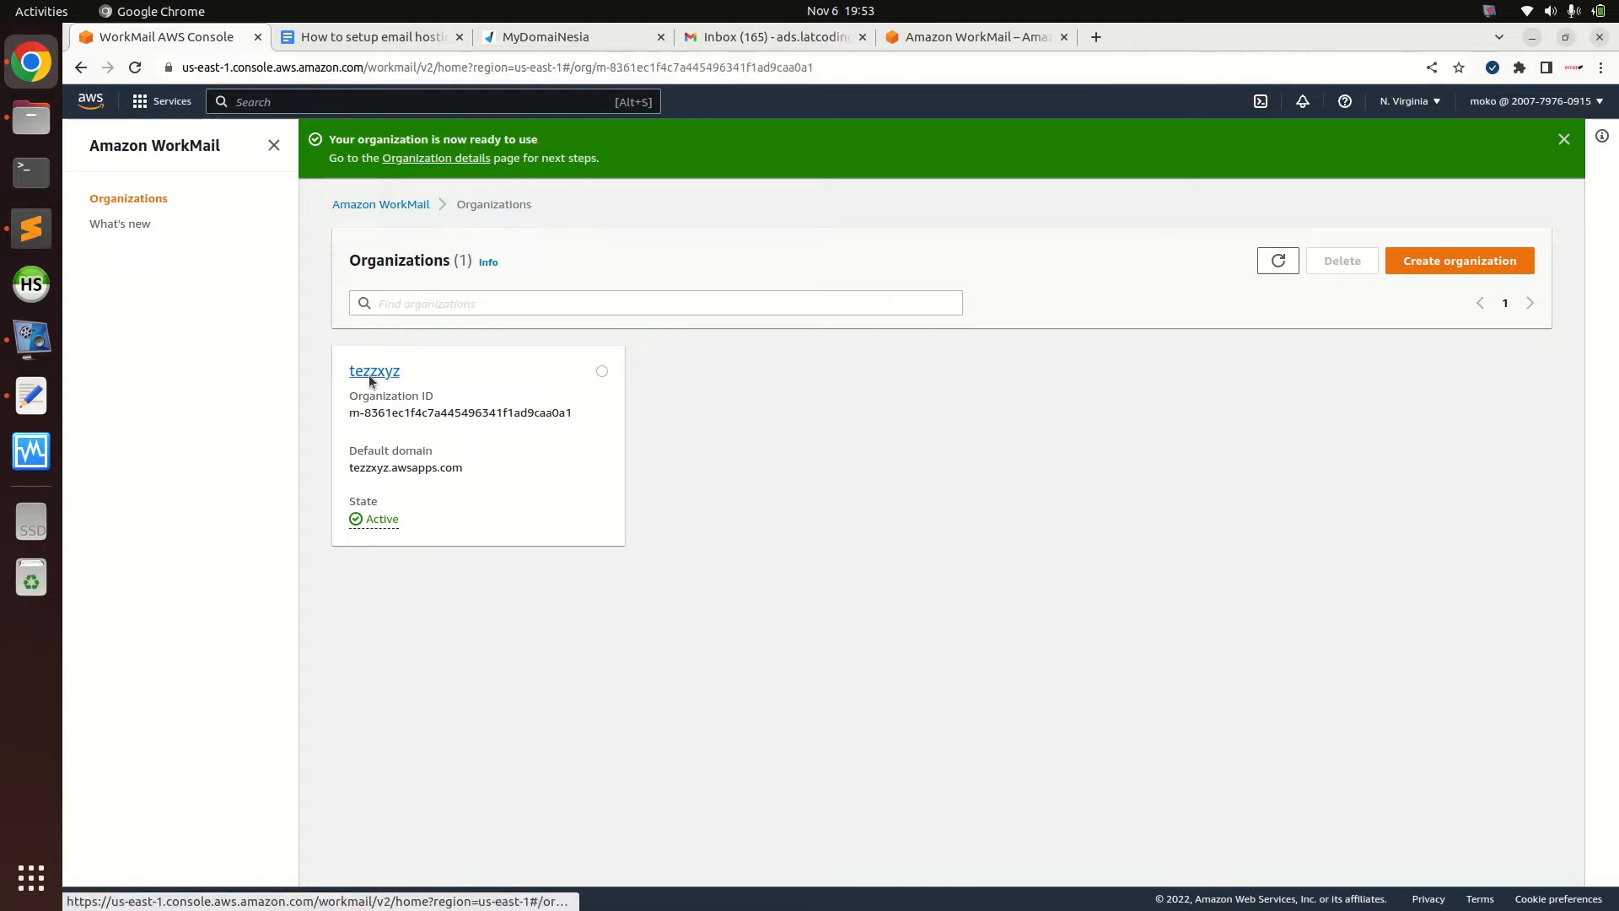
click(359, 377)
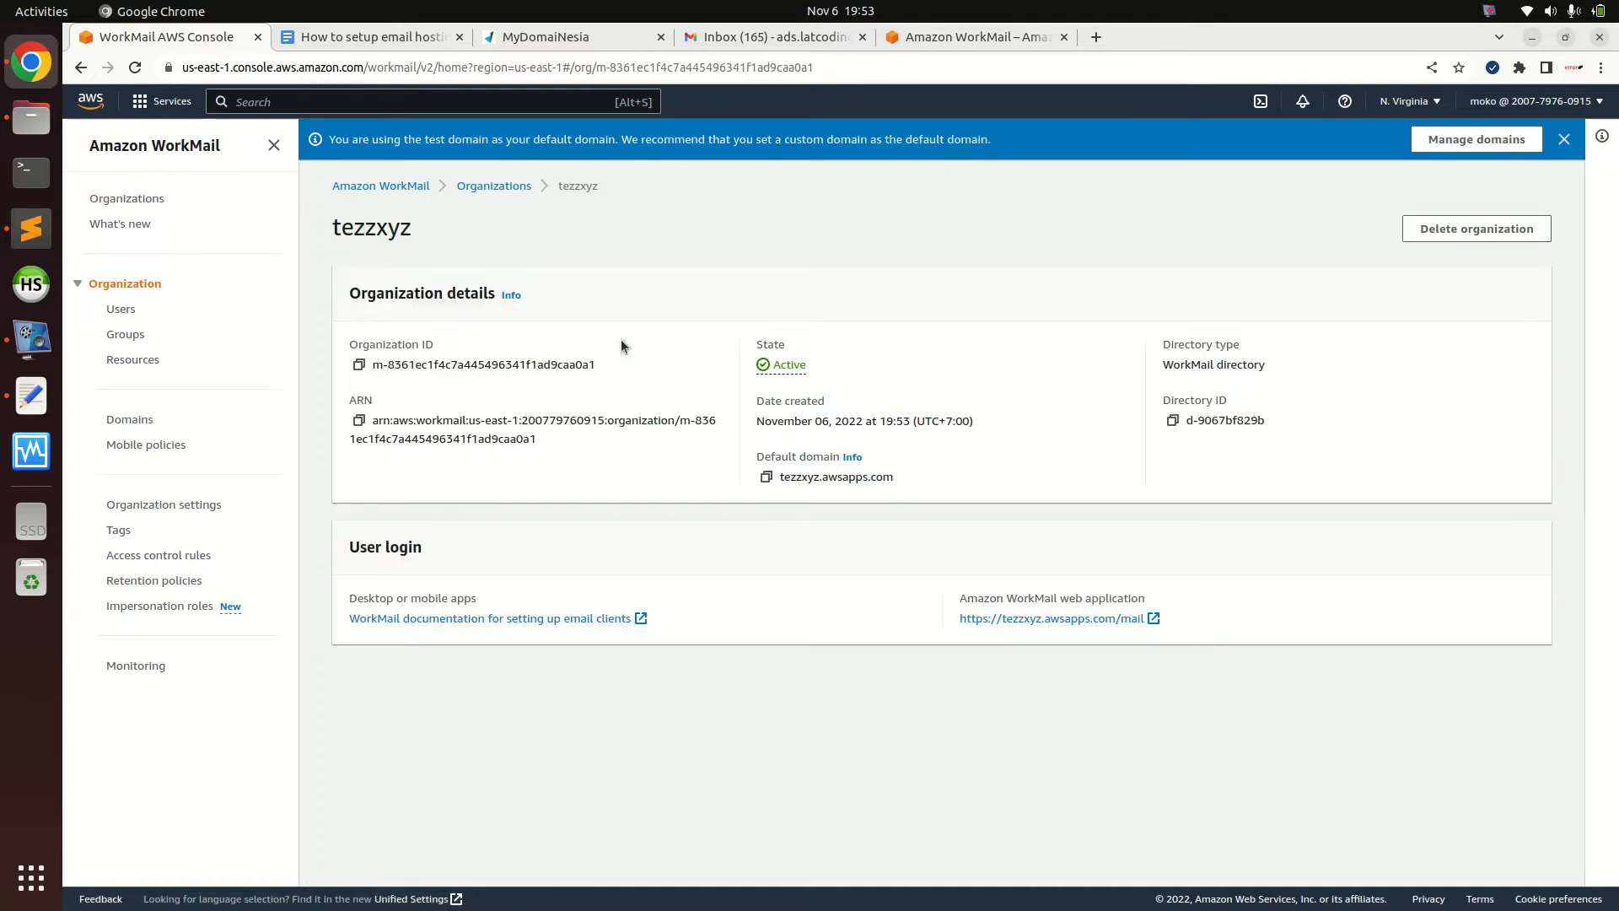
click(1039, 618)
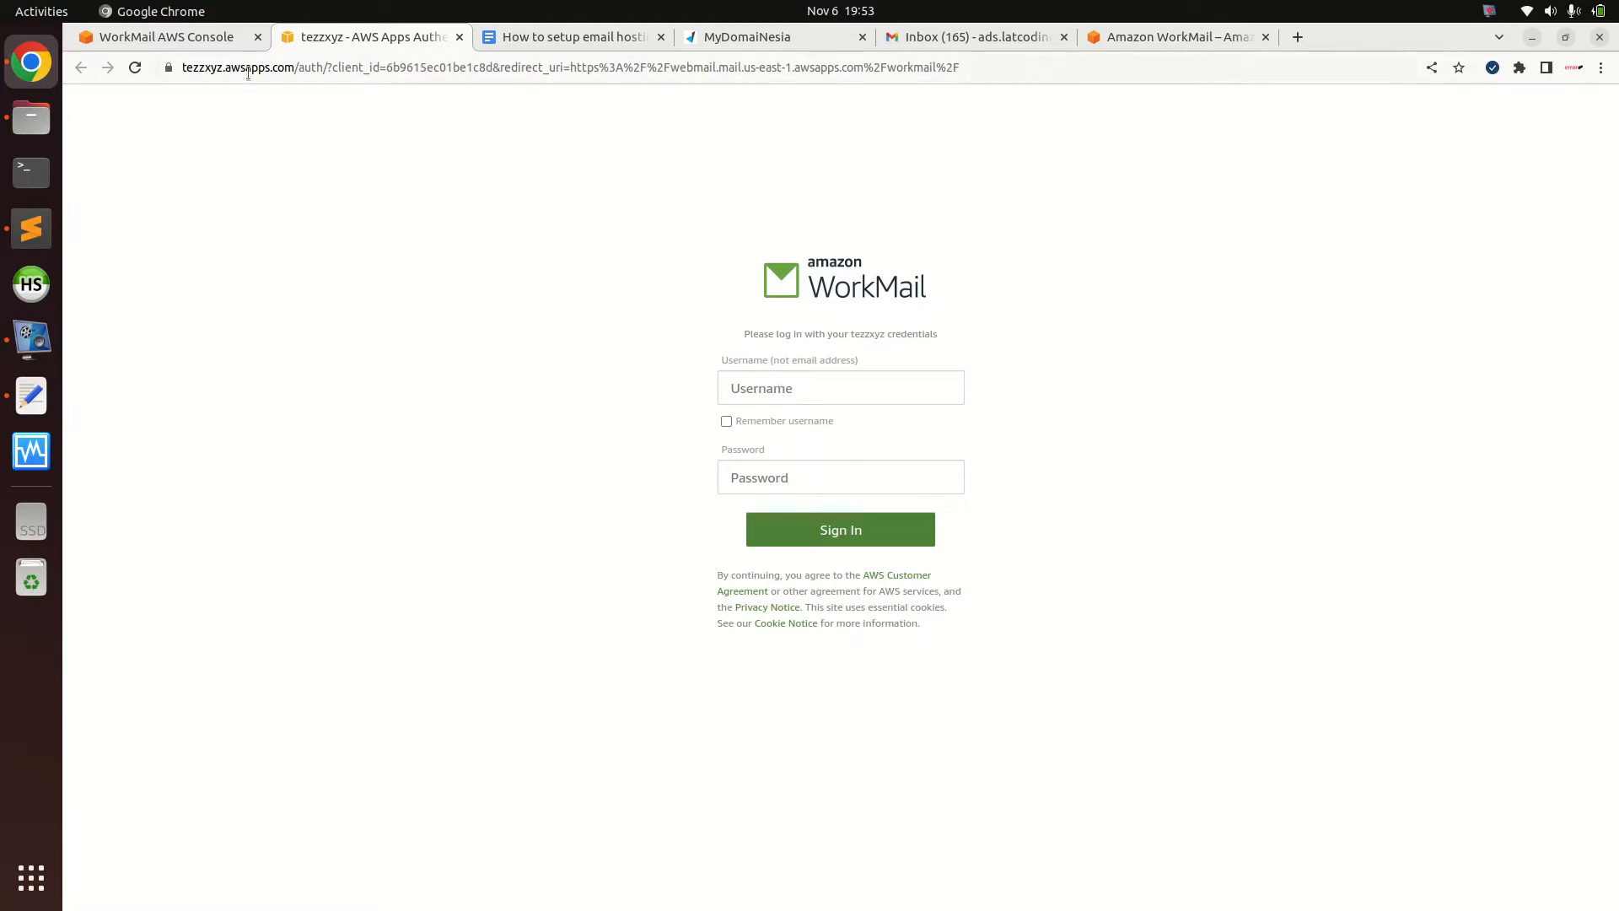
click(199, 39)
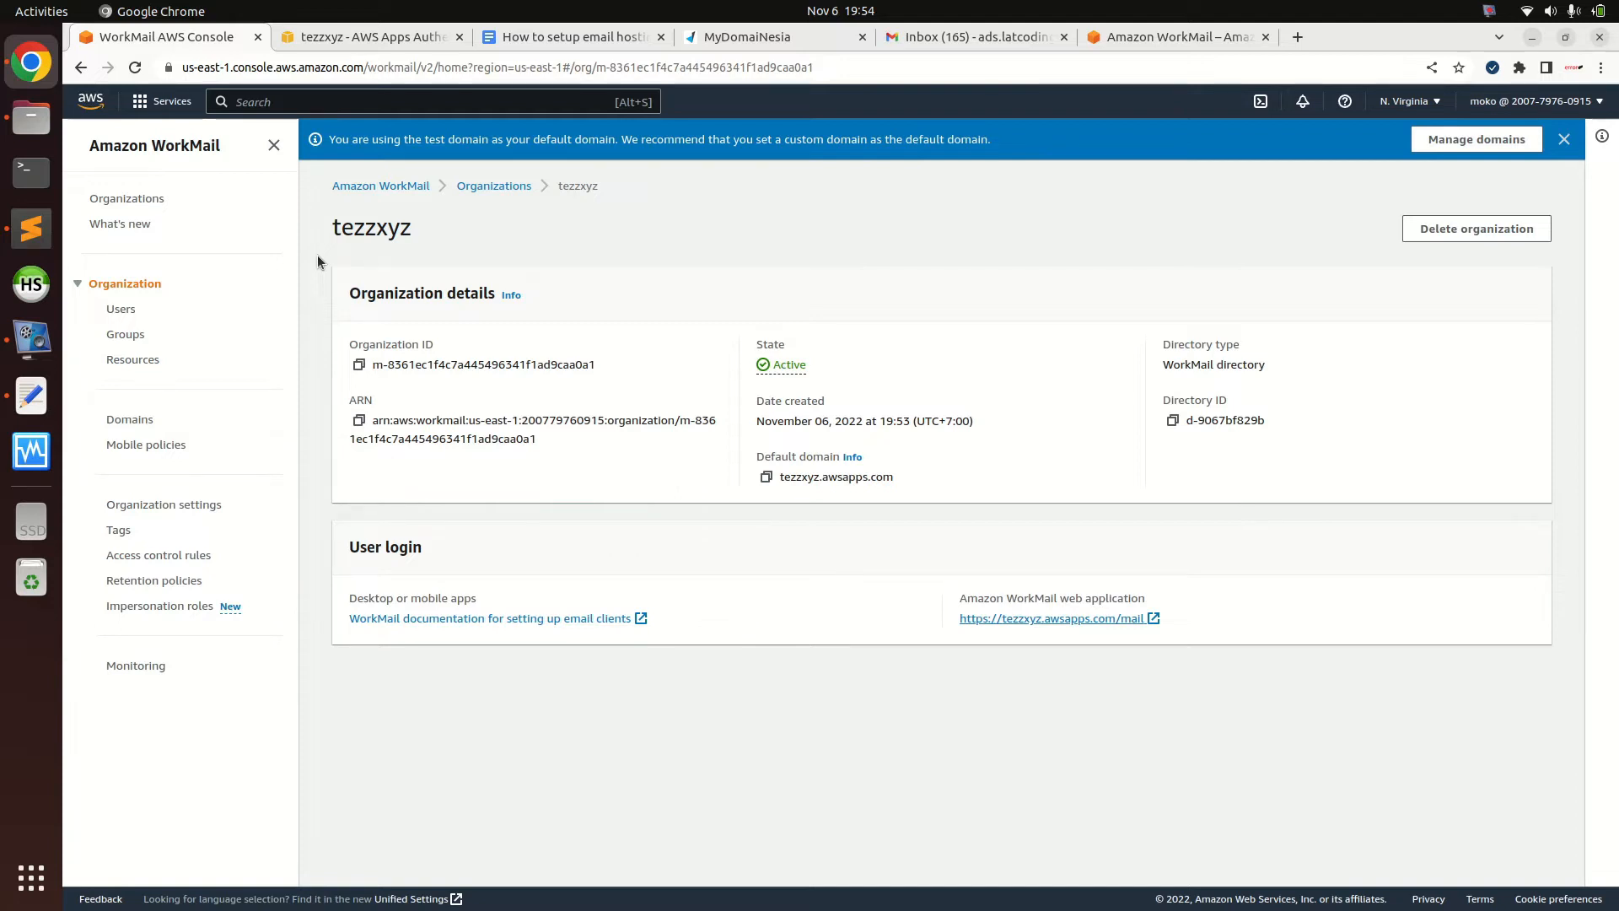
click(130, 421)
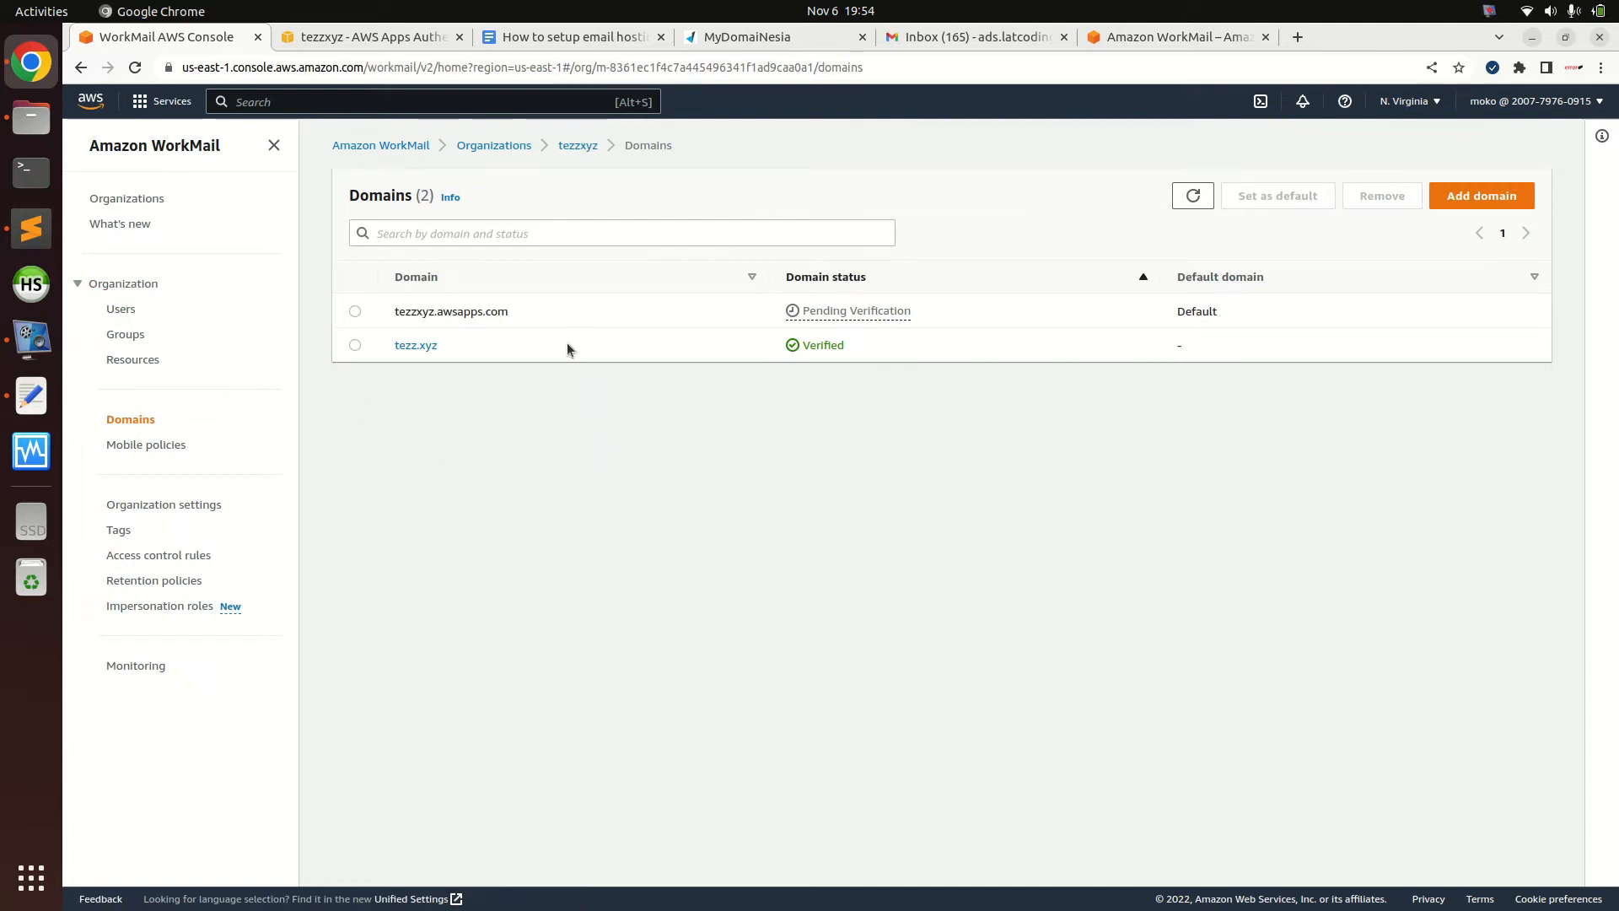
click(1192, 196)
click(1198, 198)
click(349, 313)
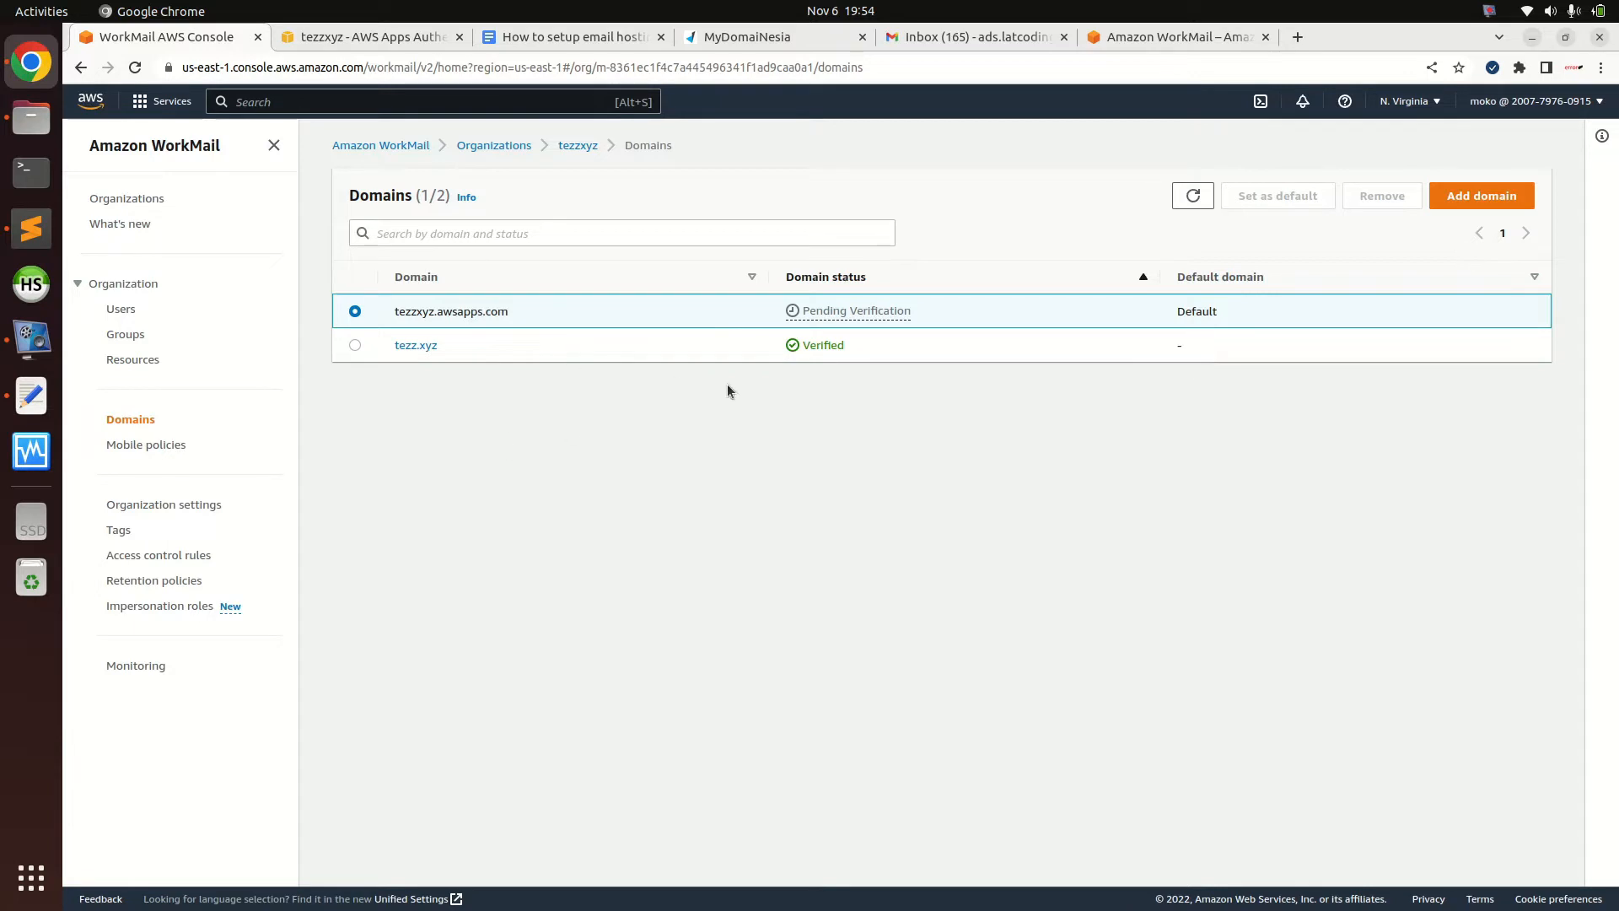
click(1193, 196)
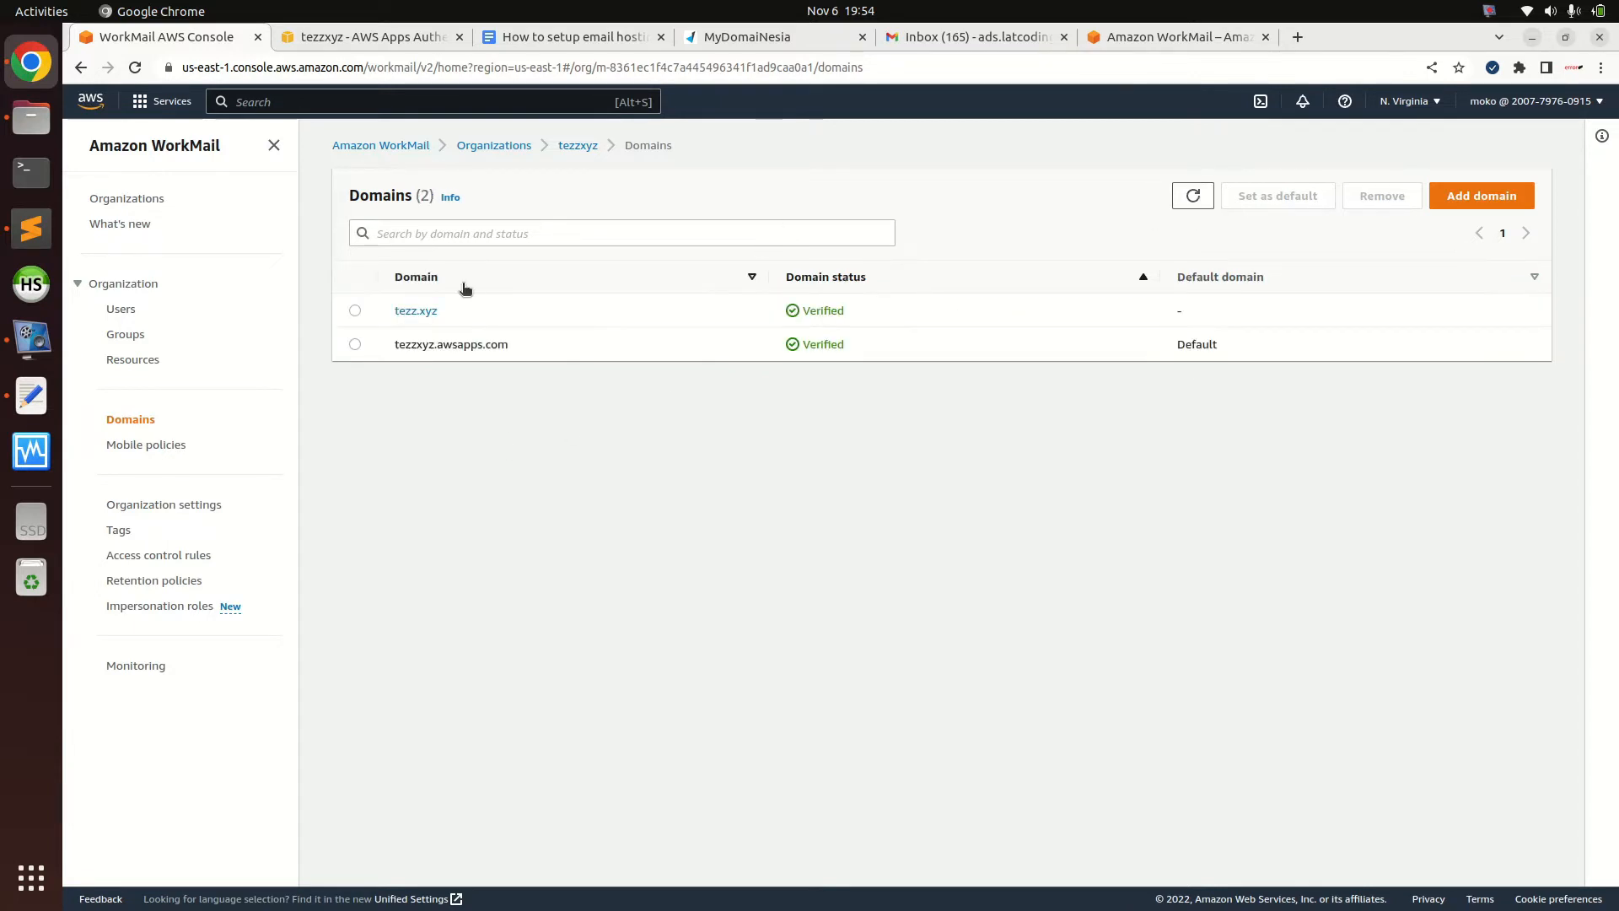
click(355, 311)
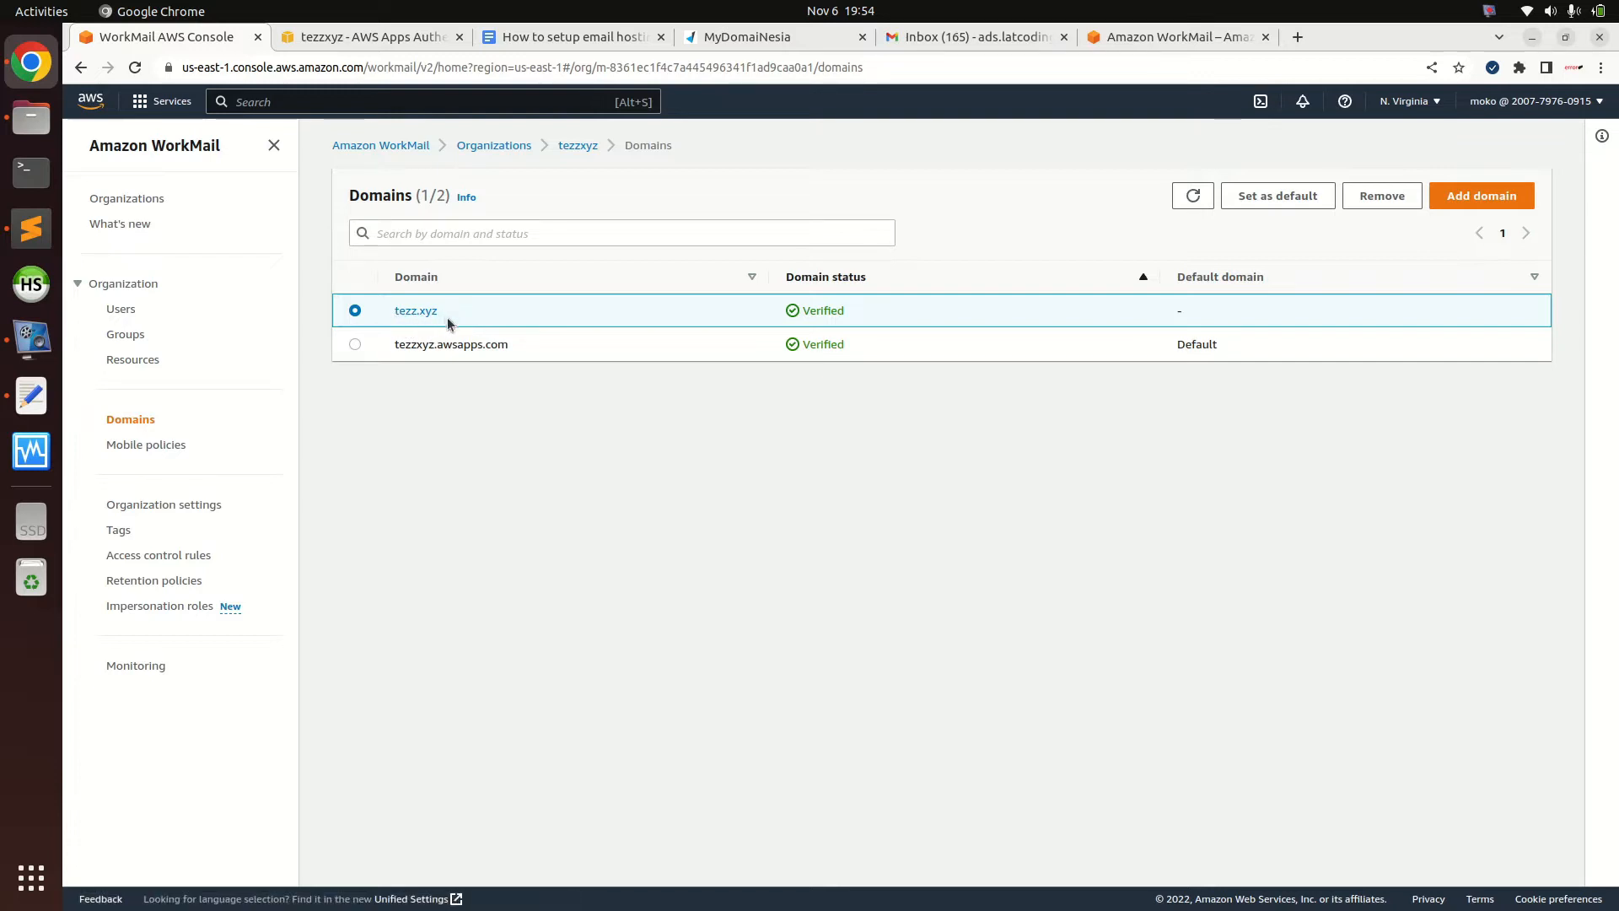
click(353, 344)
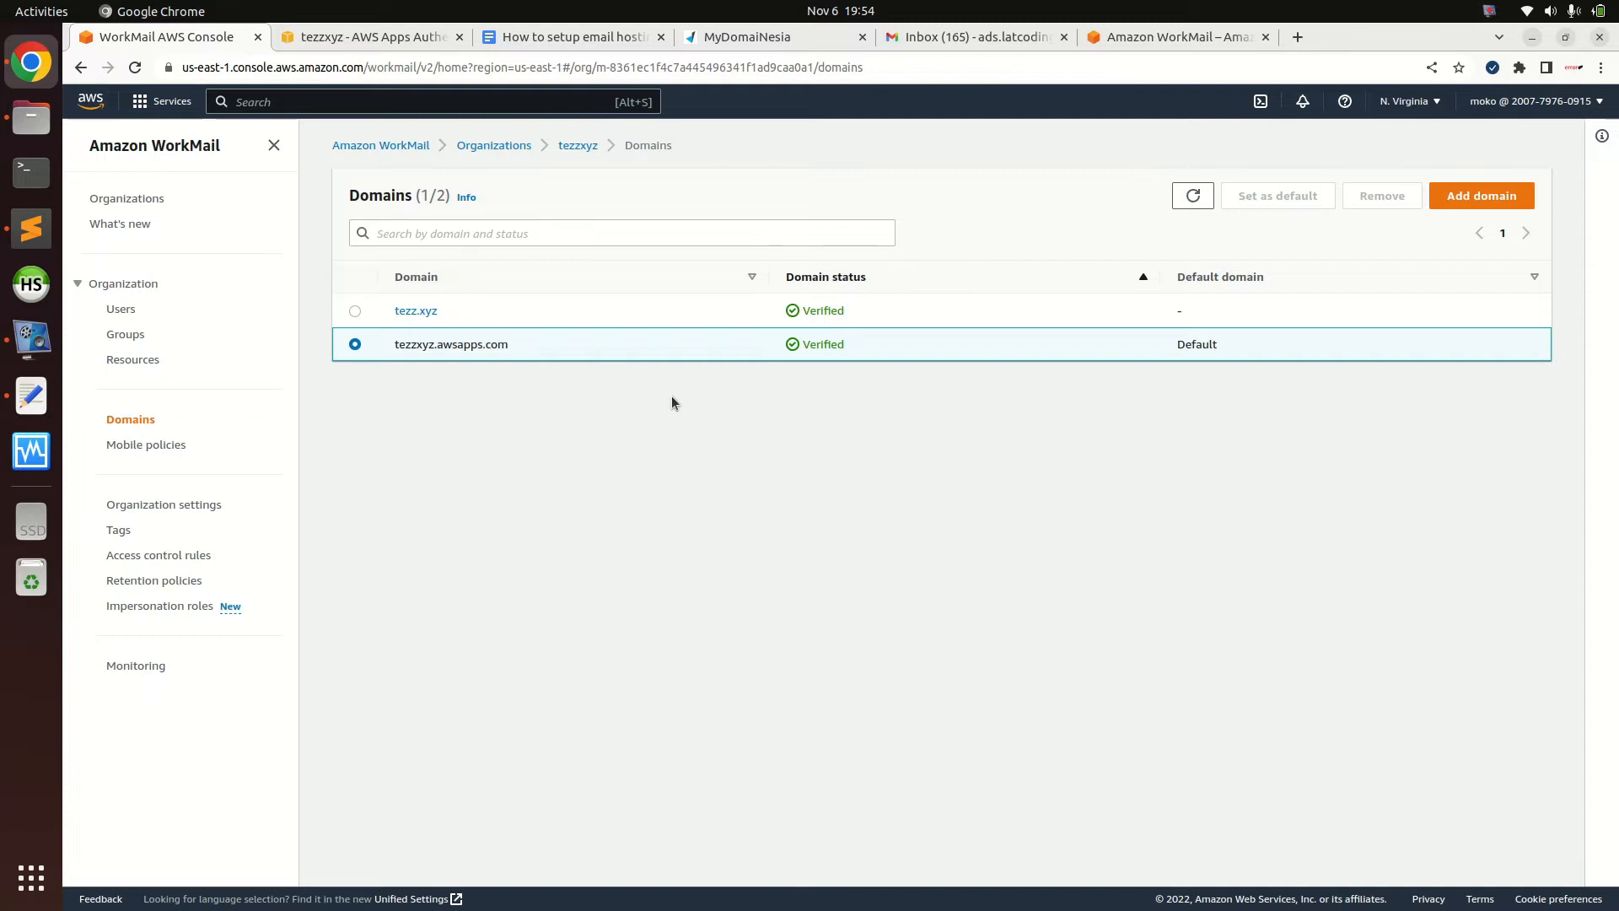
double_click(816, 345)
drag(411, 344, 830, 341)
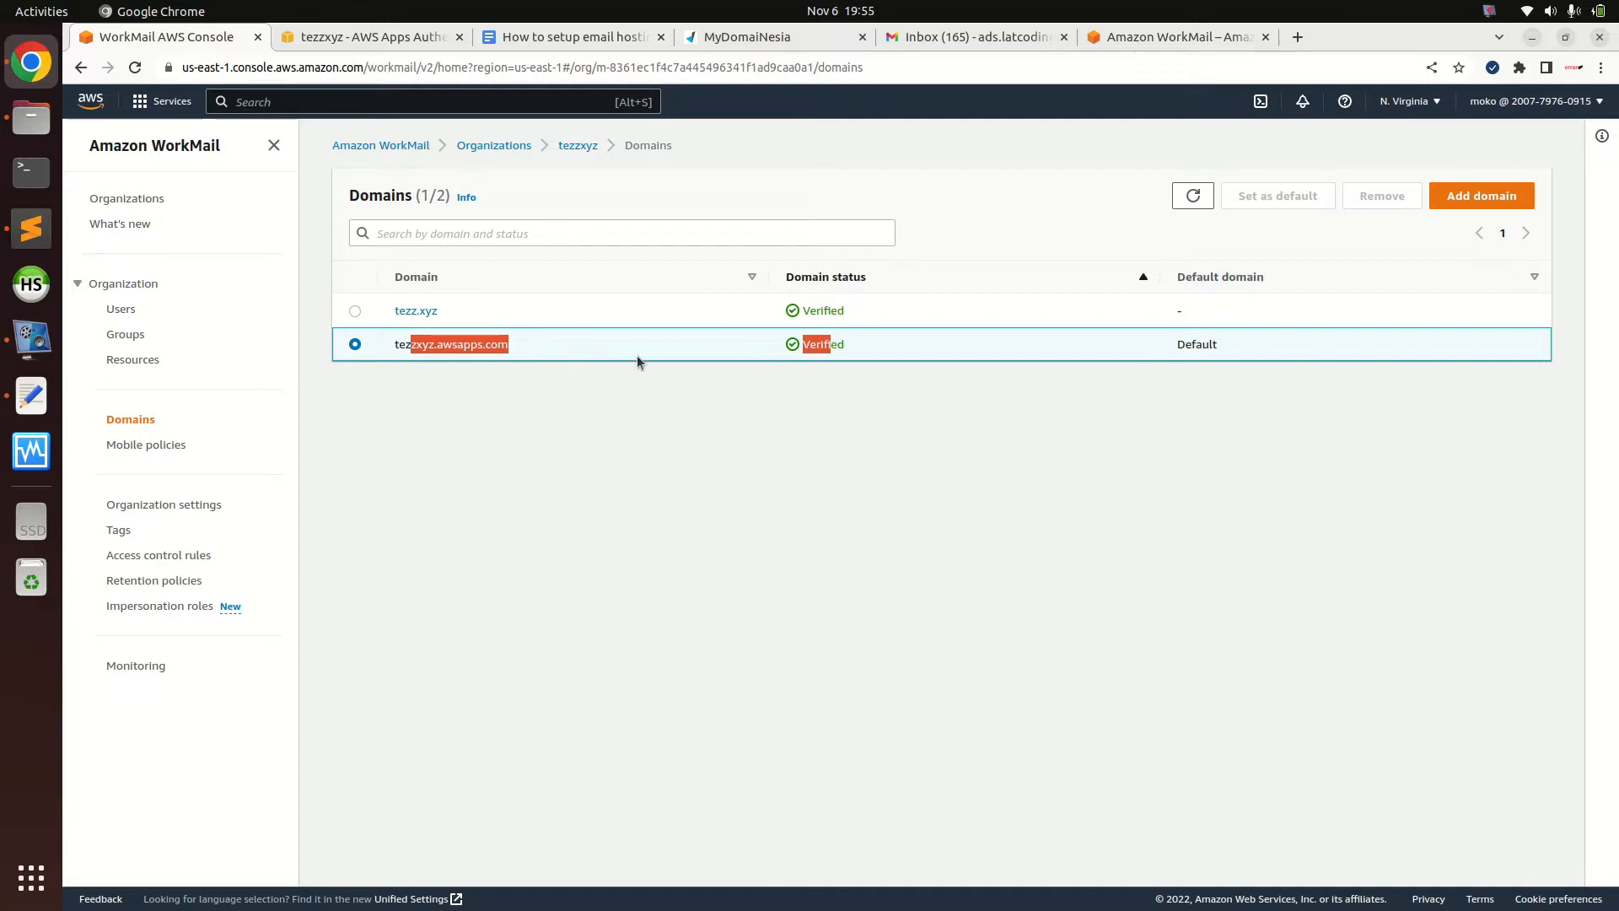
click(361, 312)
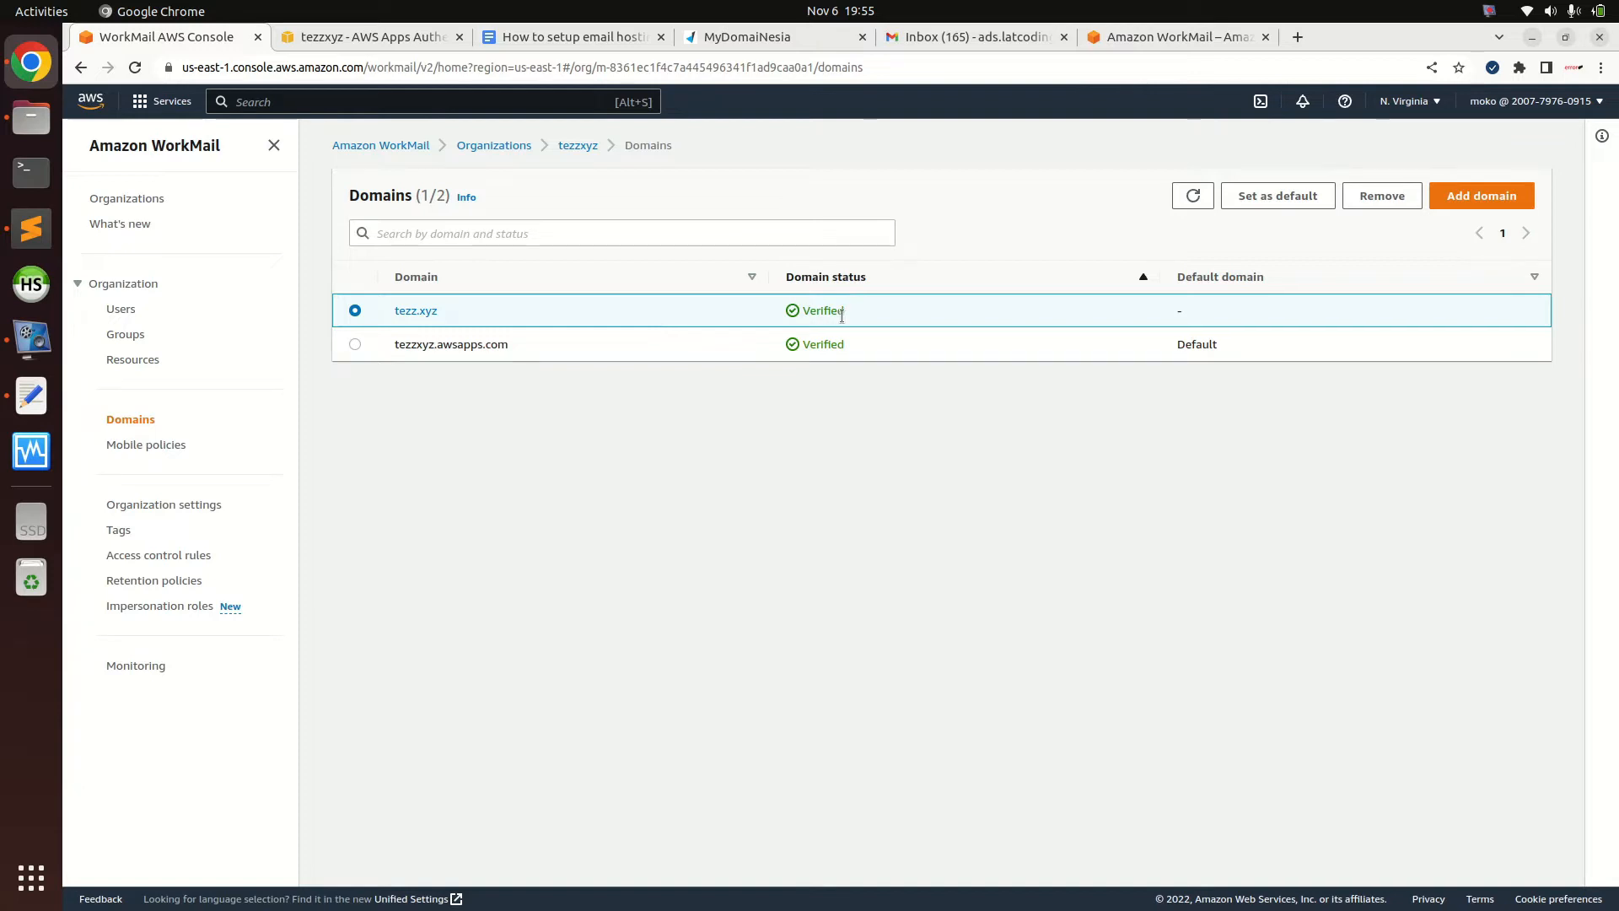
drag(848, 312, 803, 312)
Open tezz.xyz's DNS records and copy the ownership TXT record name _amazonses.tezz.xyz
click(421, 312)
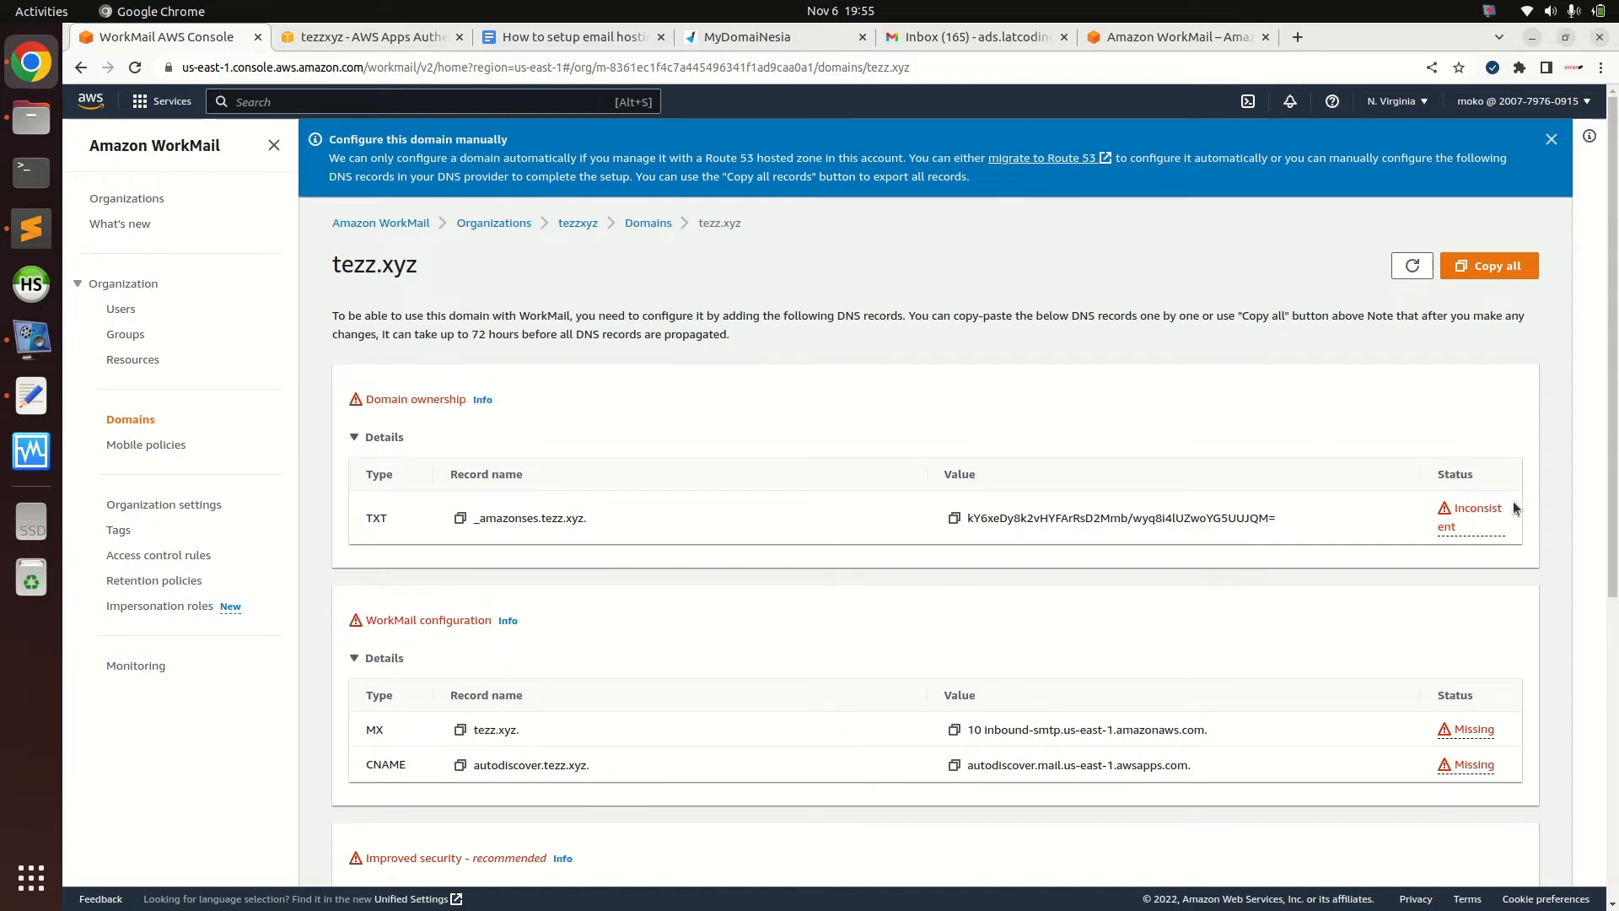
scroll(1303, 642, down, 6)
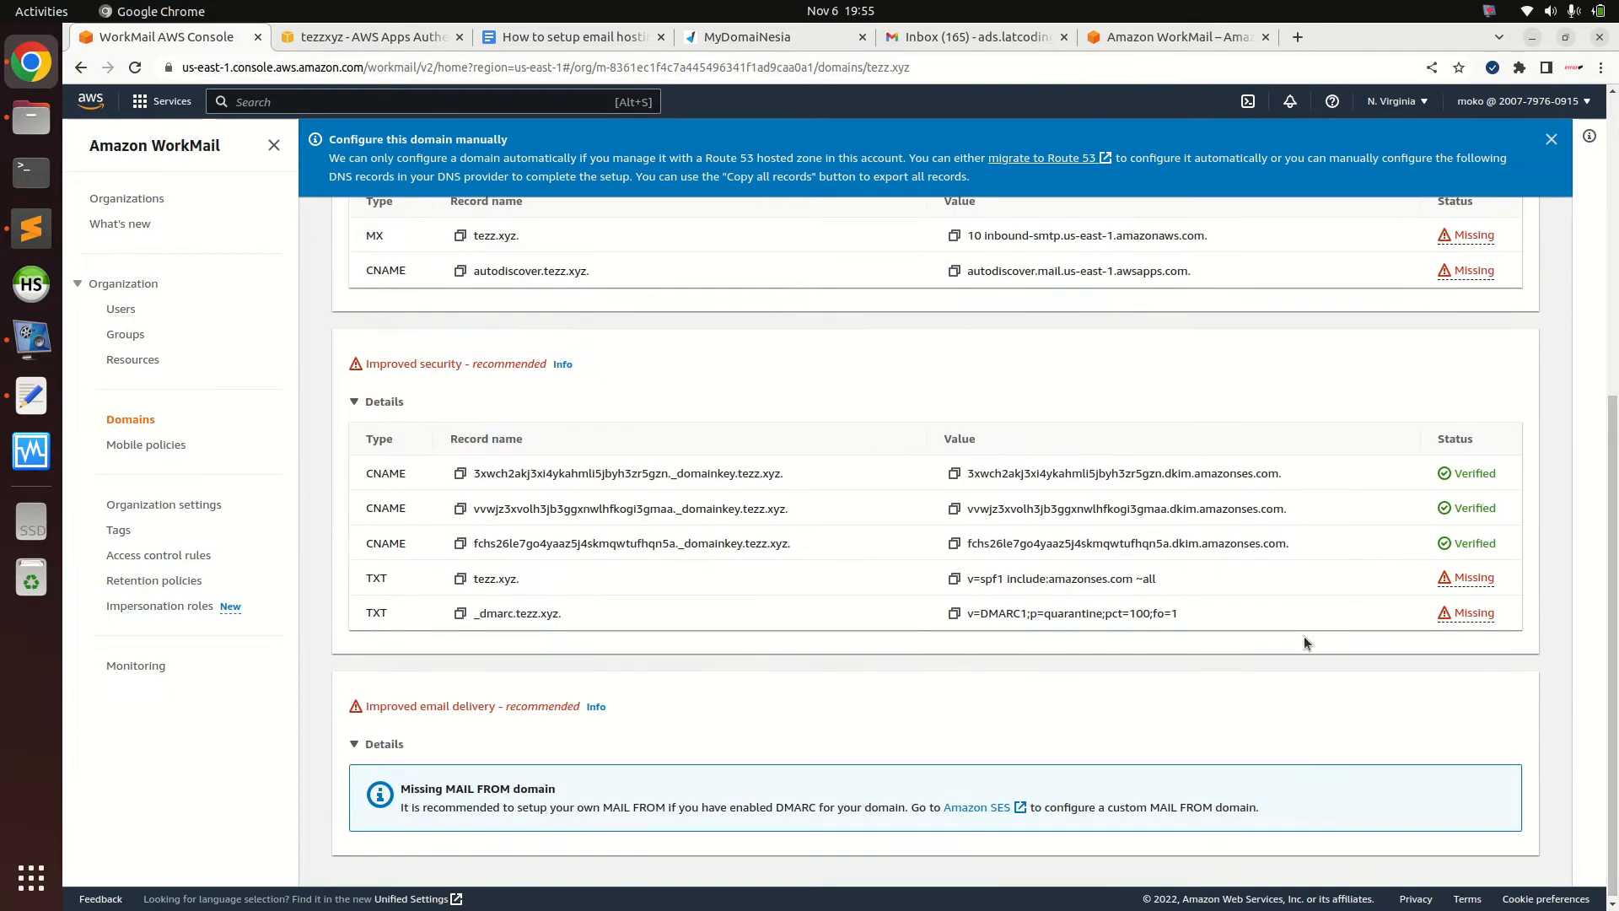
scroll(1152, 265, up, 6)
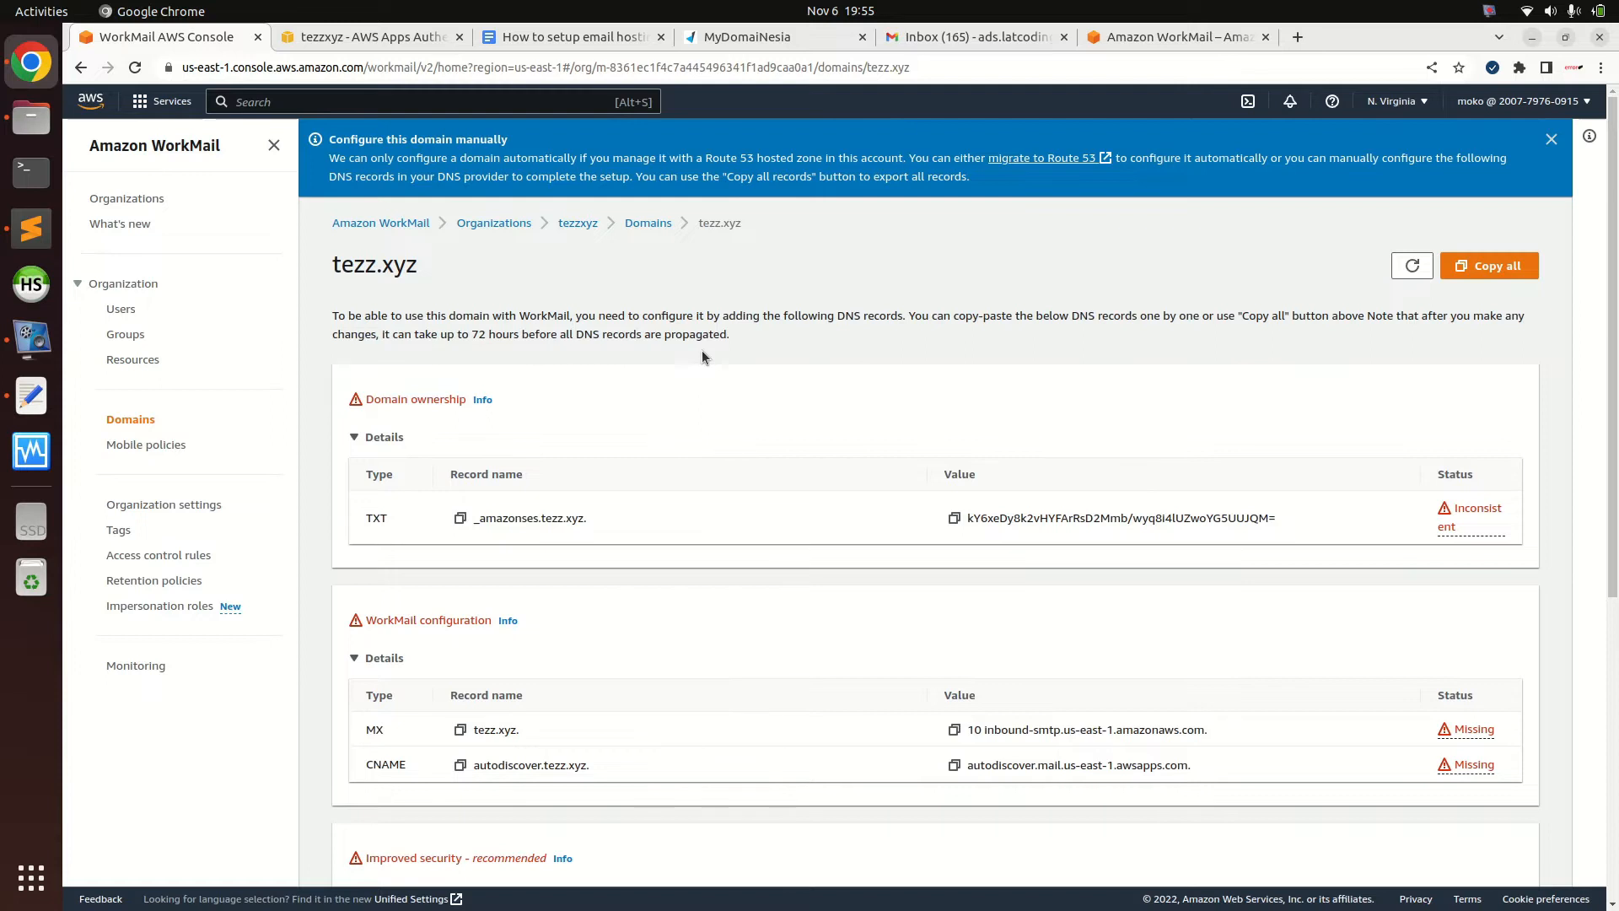
drag(539, 475, 448, 474)
click(448, 474)
click(459, 518)
click(779, 37)
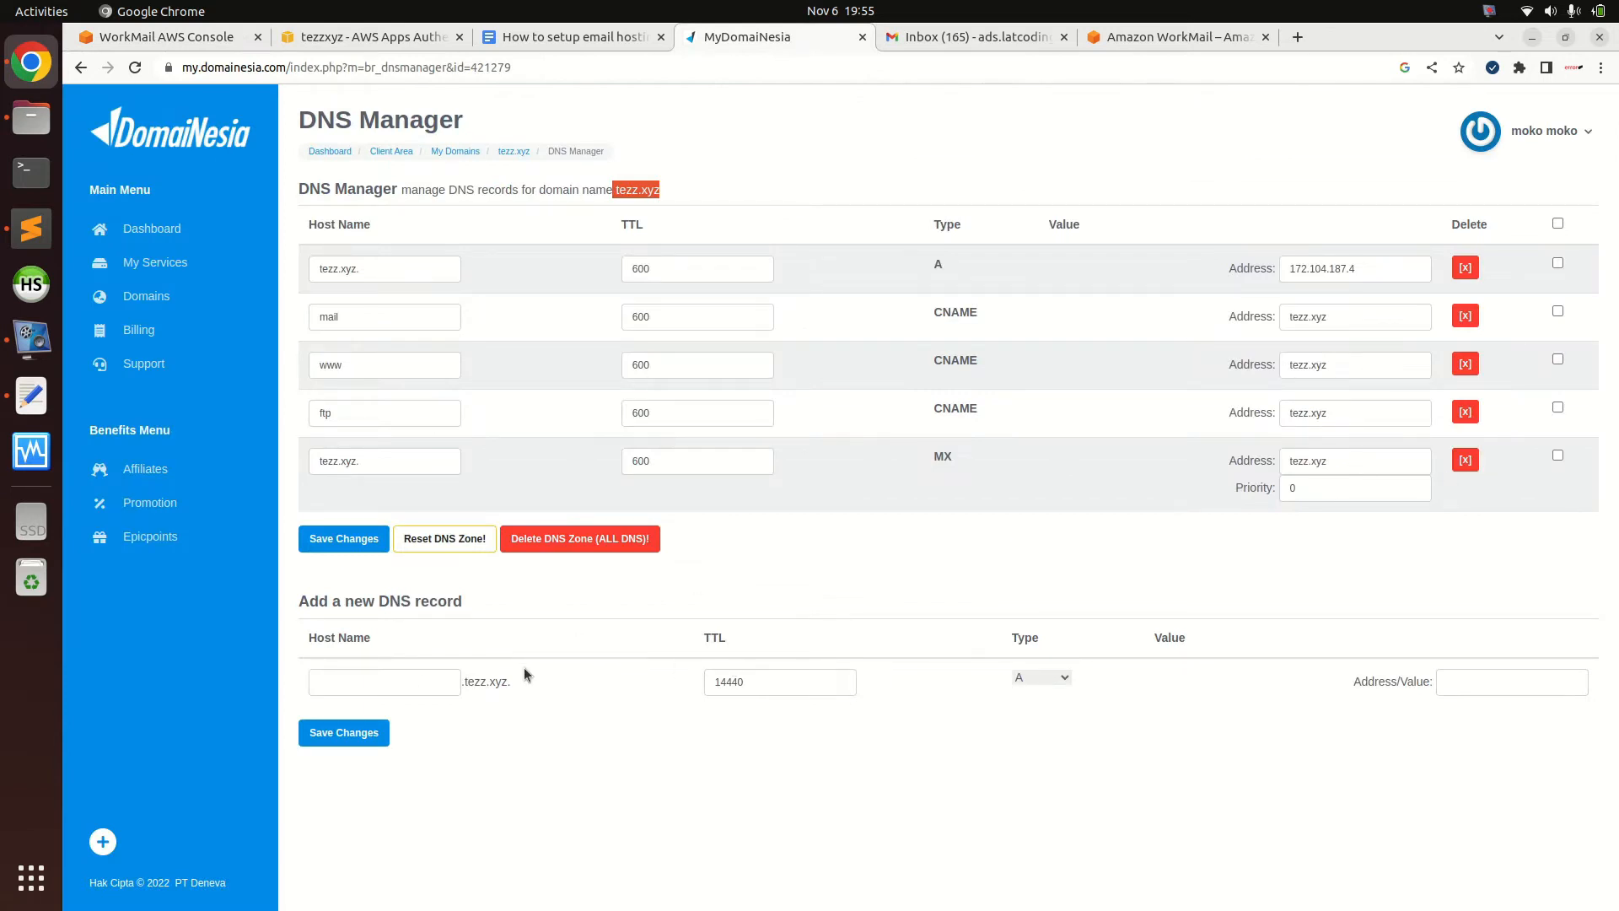
Start a new DomaiNesia record with the pasted _amazonses host name and type TXT
click(416, 682)
key(ctrl+v)
click(549, 650)
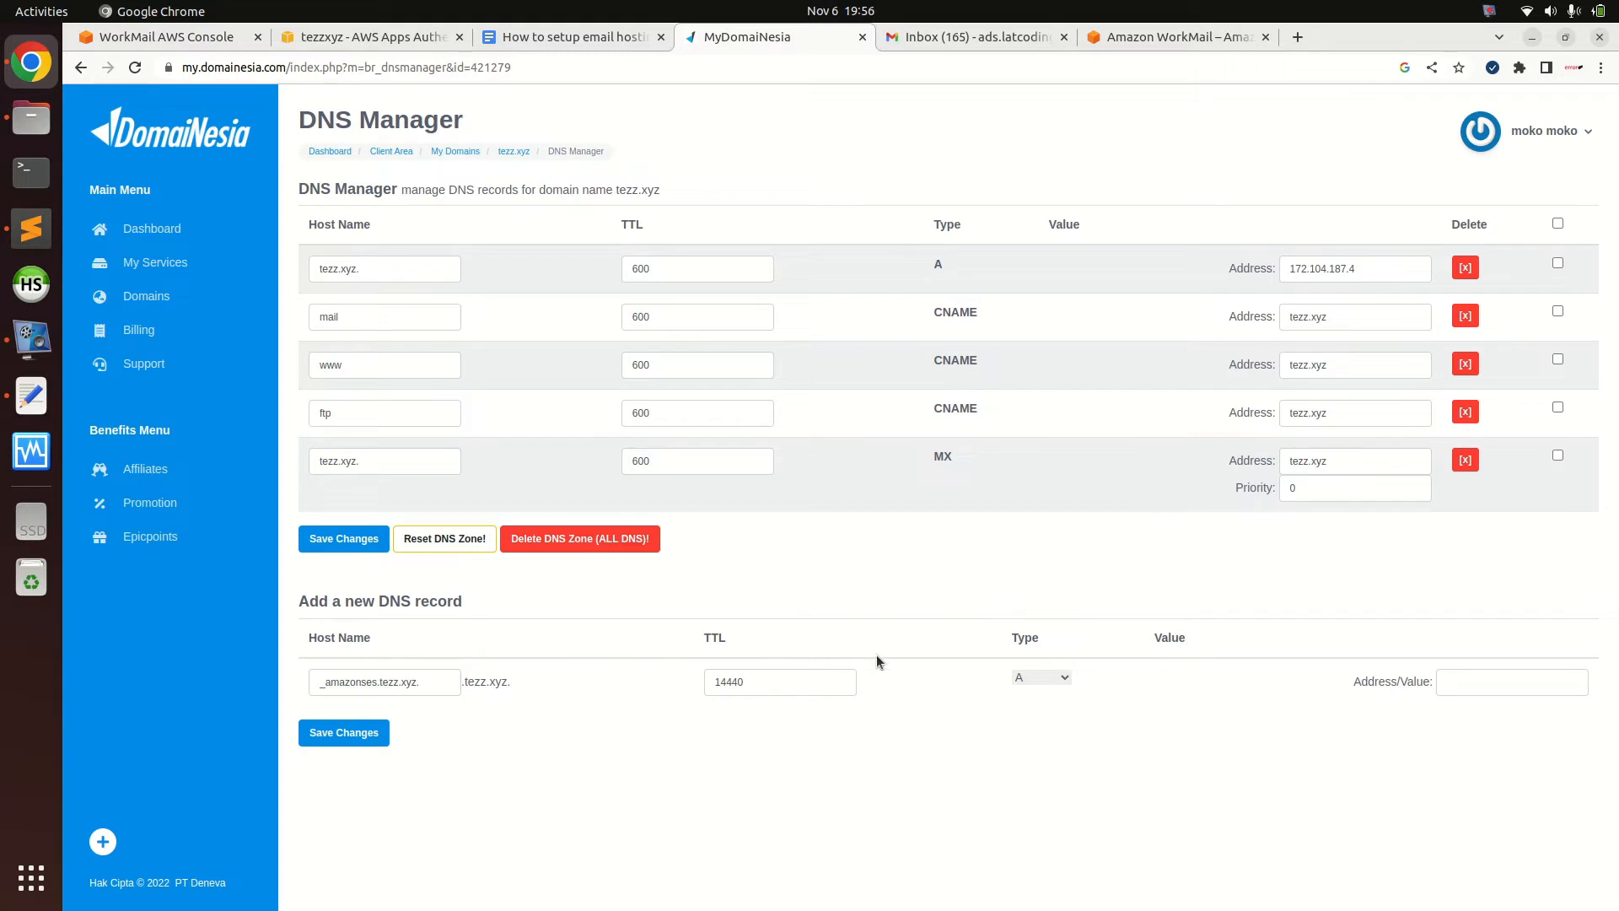
click(1029, 675)
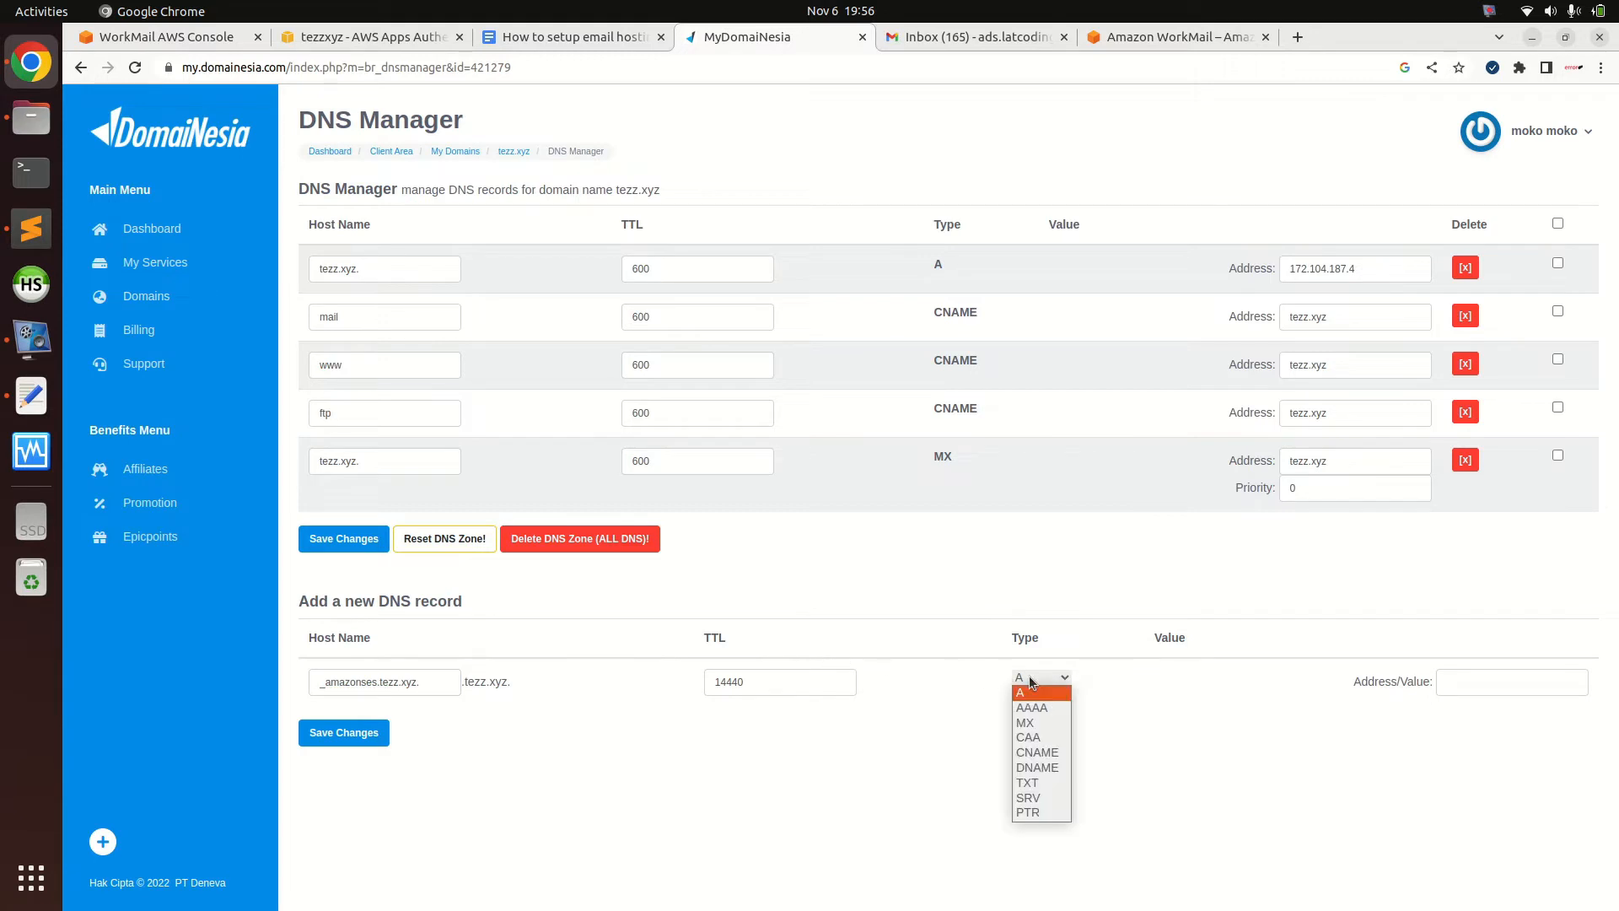
click(1035, 783)
click(1120, 768)
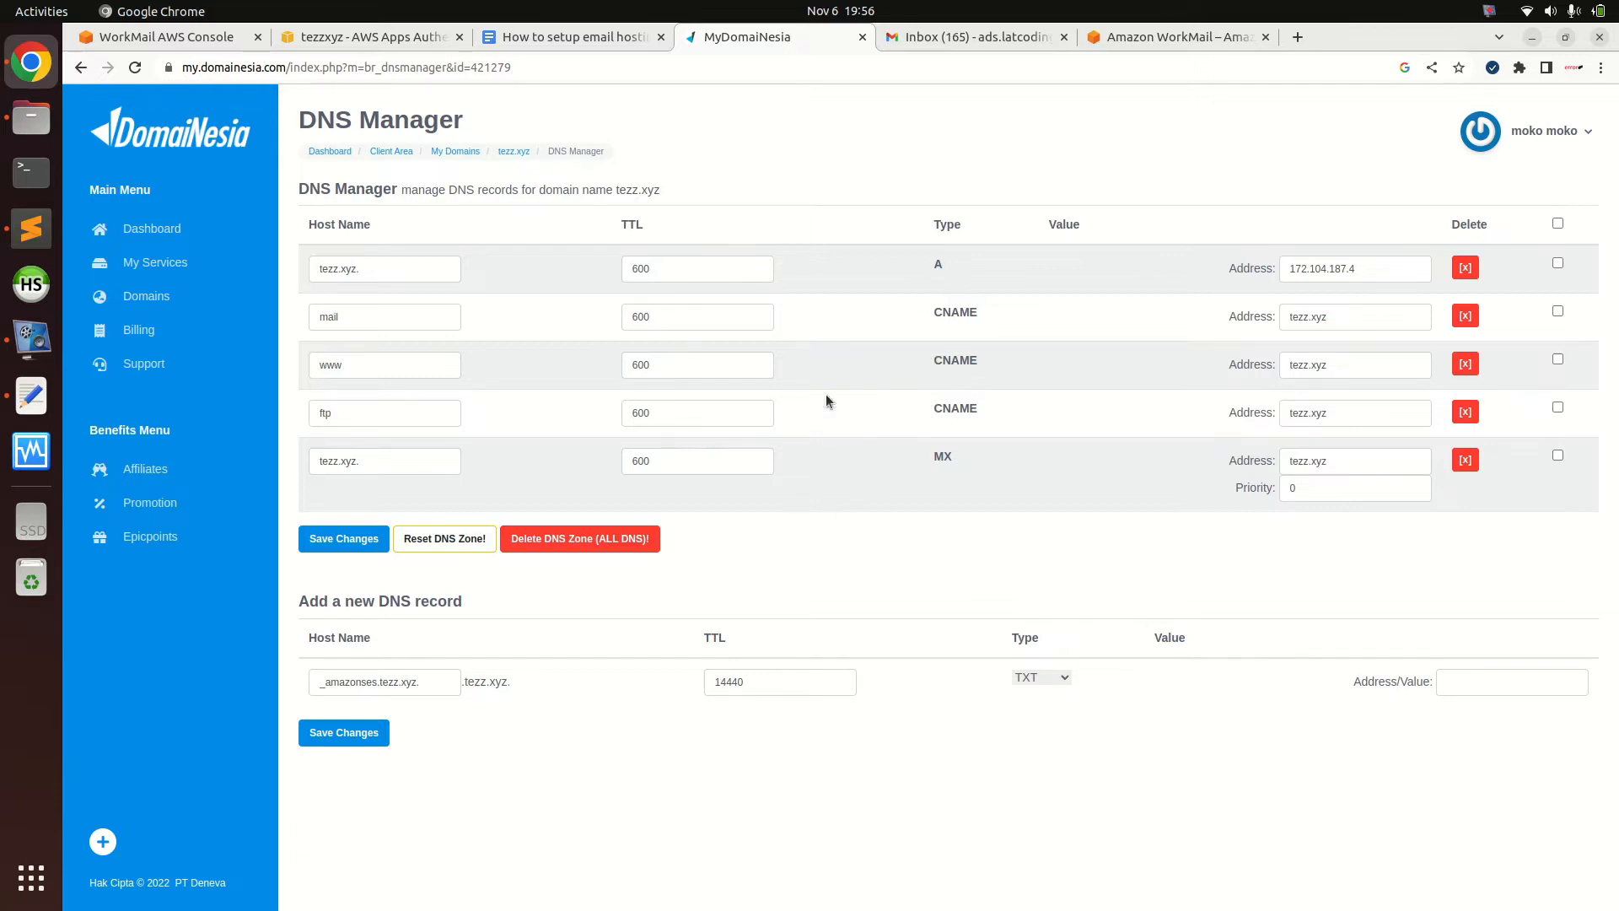
Paste WorkMail's ownership verification value into the TXT record and save it
click(382, 38)
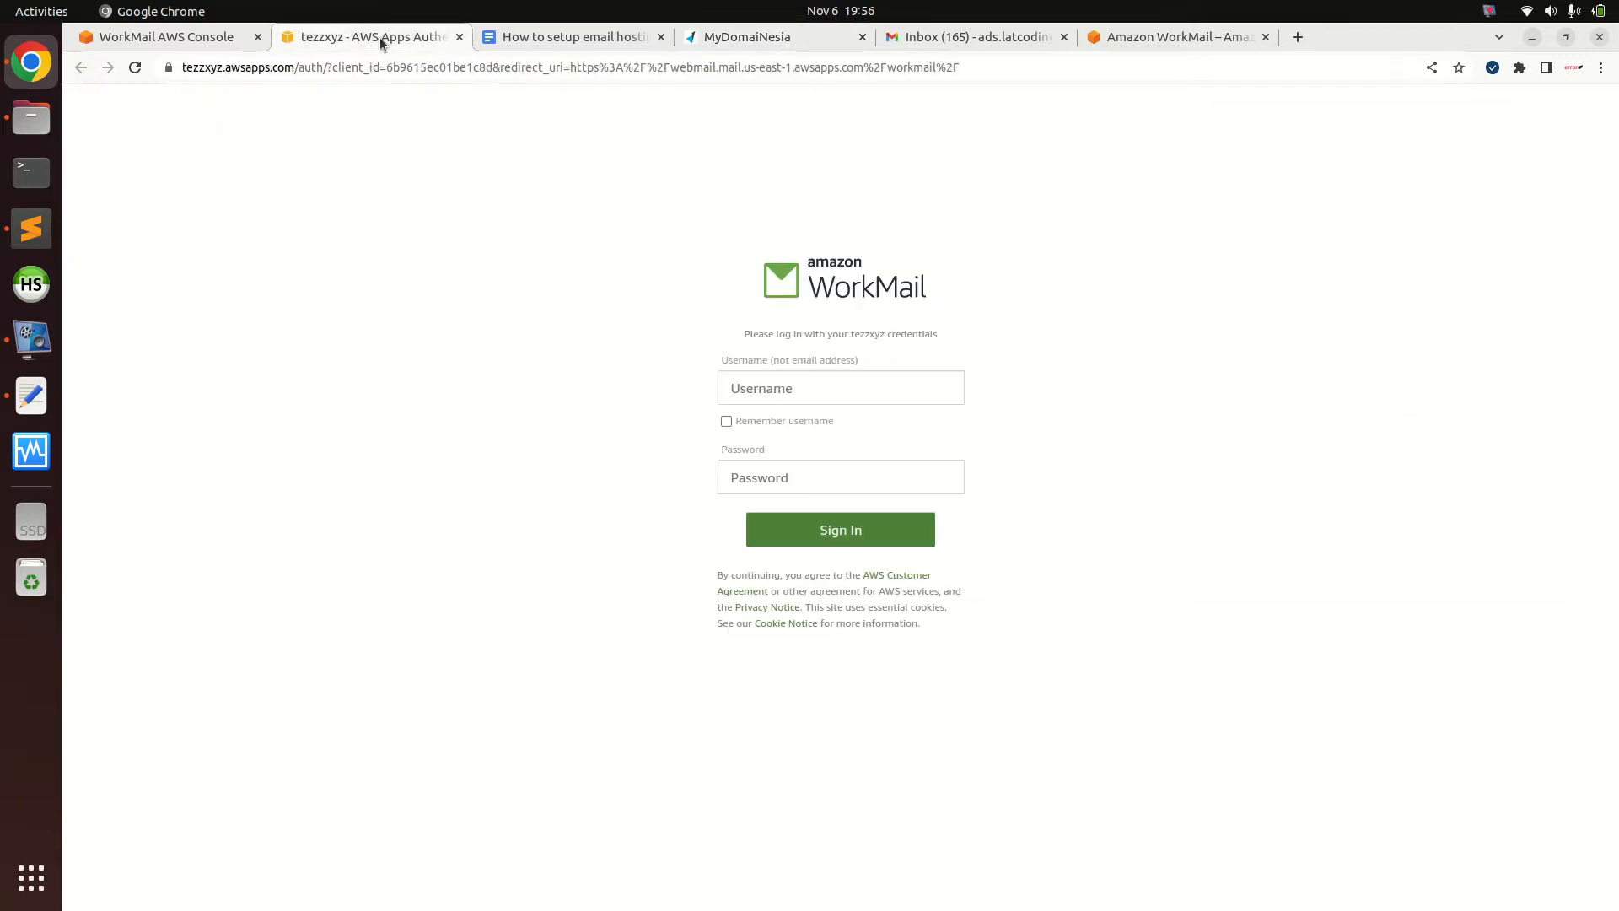
click(198, 36)
click(954, 518)
click(746, 37)
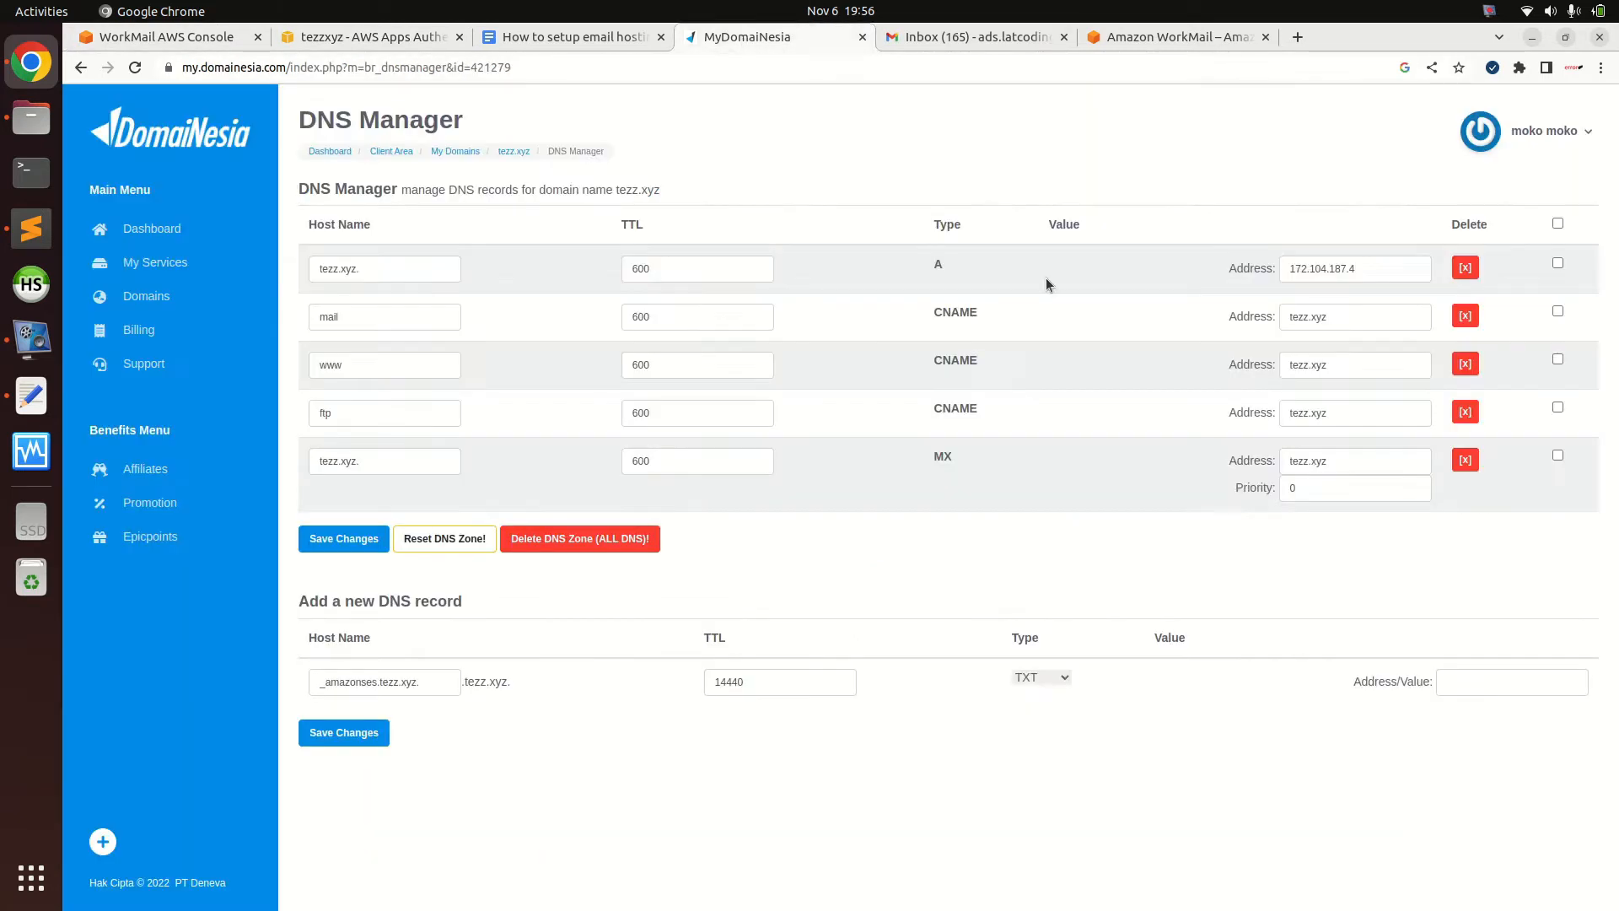
click(1442, 679)
key(ctrl+v)
click(358, 733)
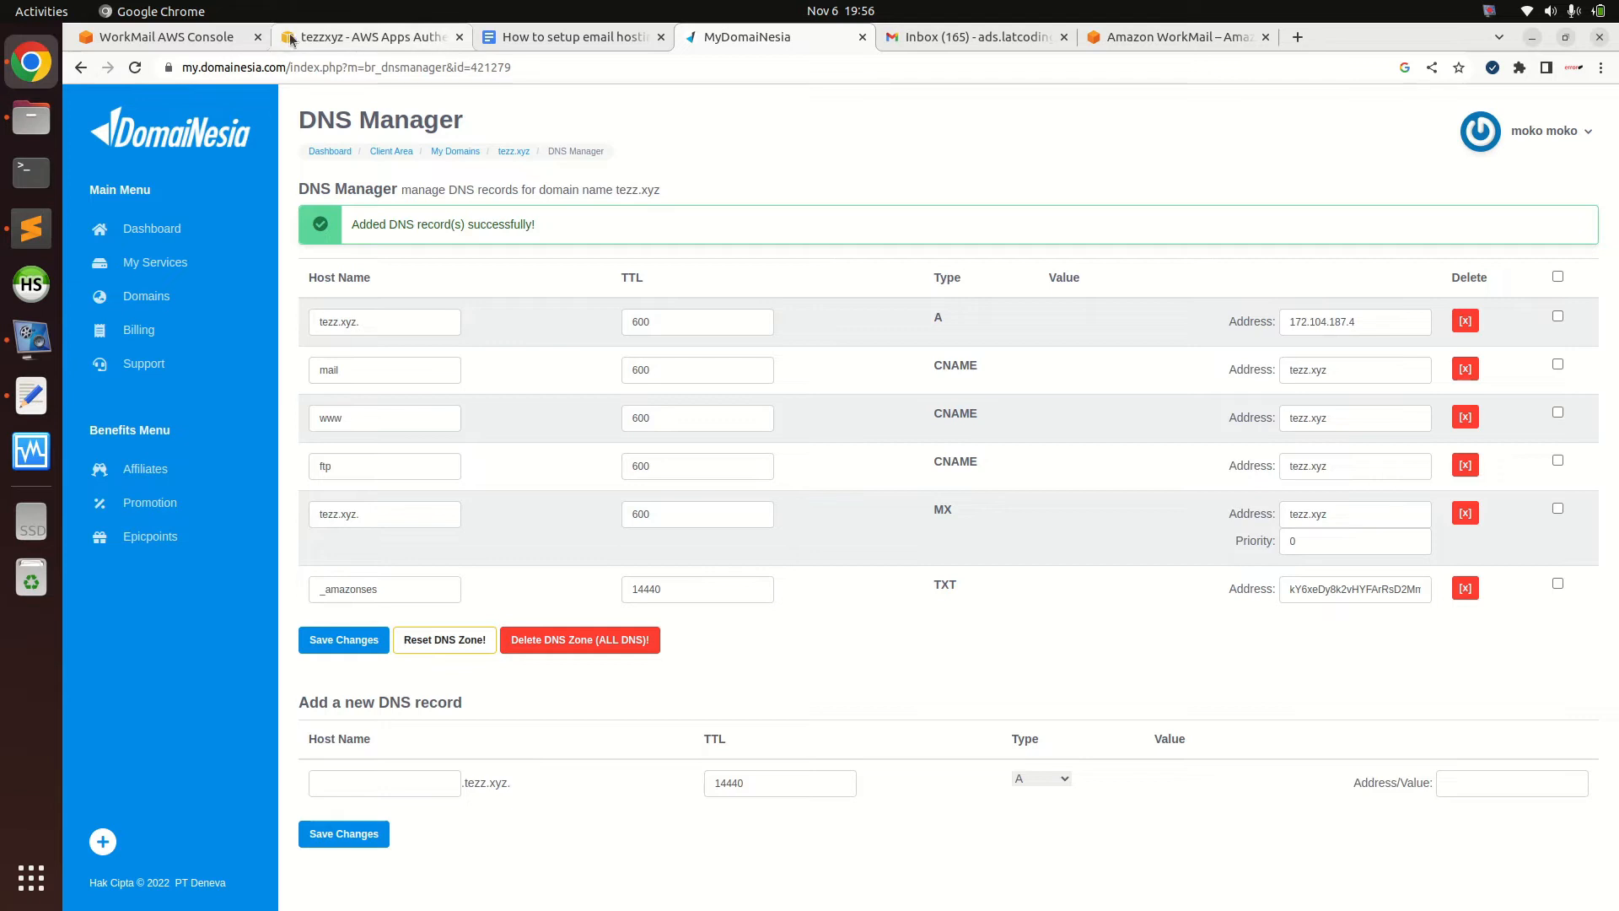
Copy the MX record name tezz.xyz., delete DomaiNesia's old MX record, and reload
click(212, 42)
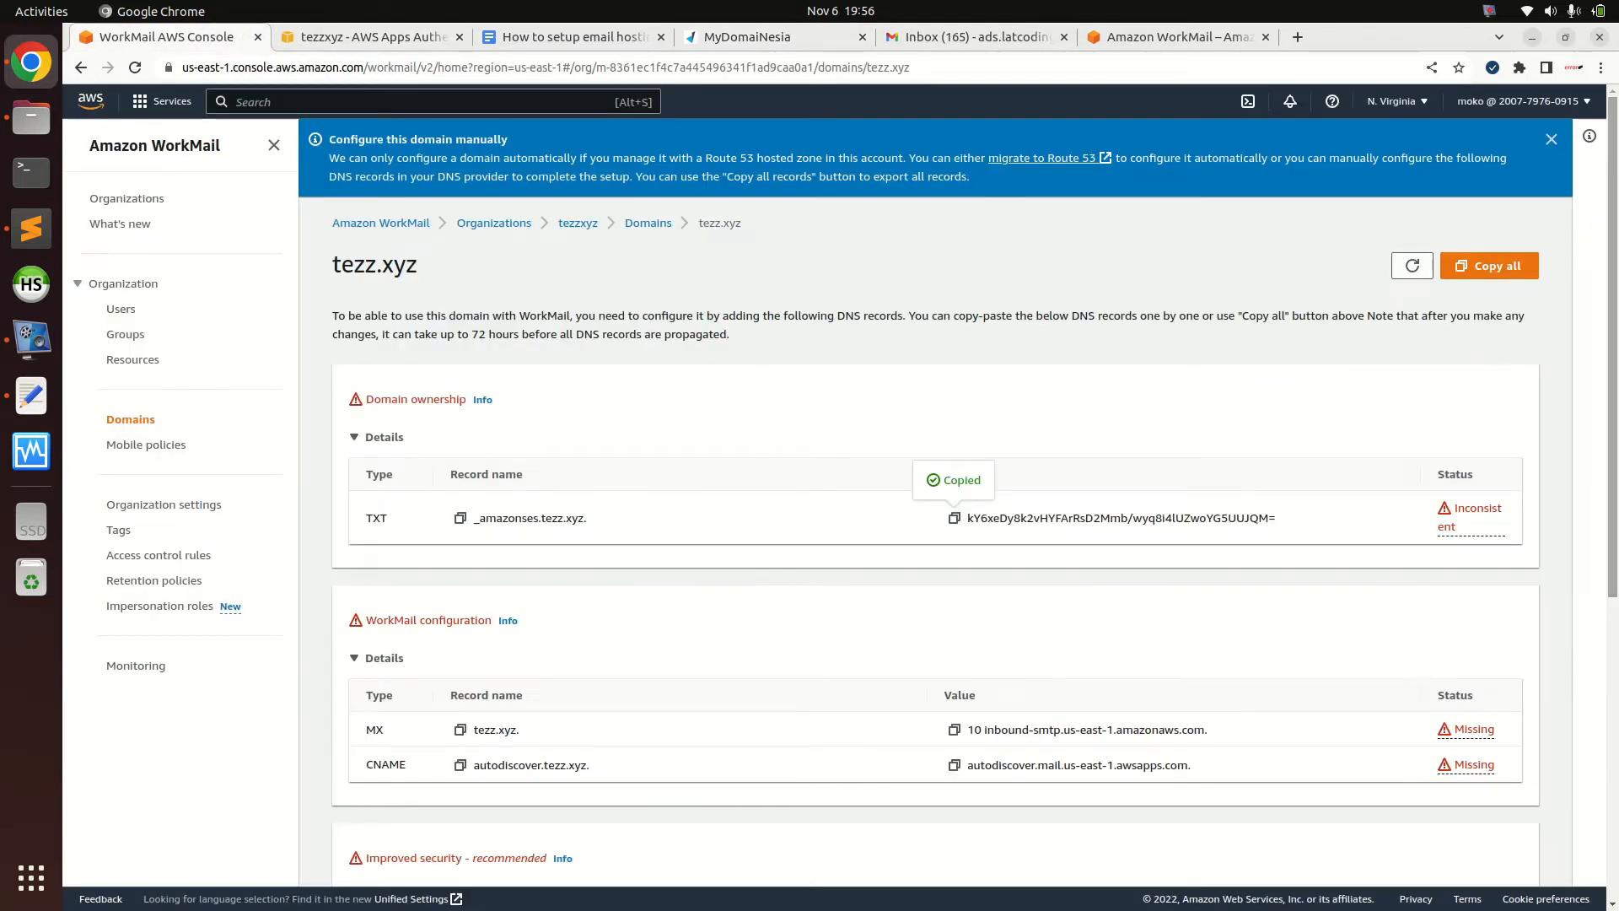
scroll(817, 506, down, 3)
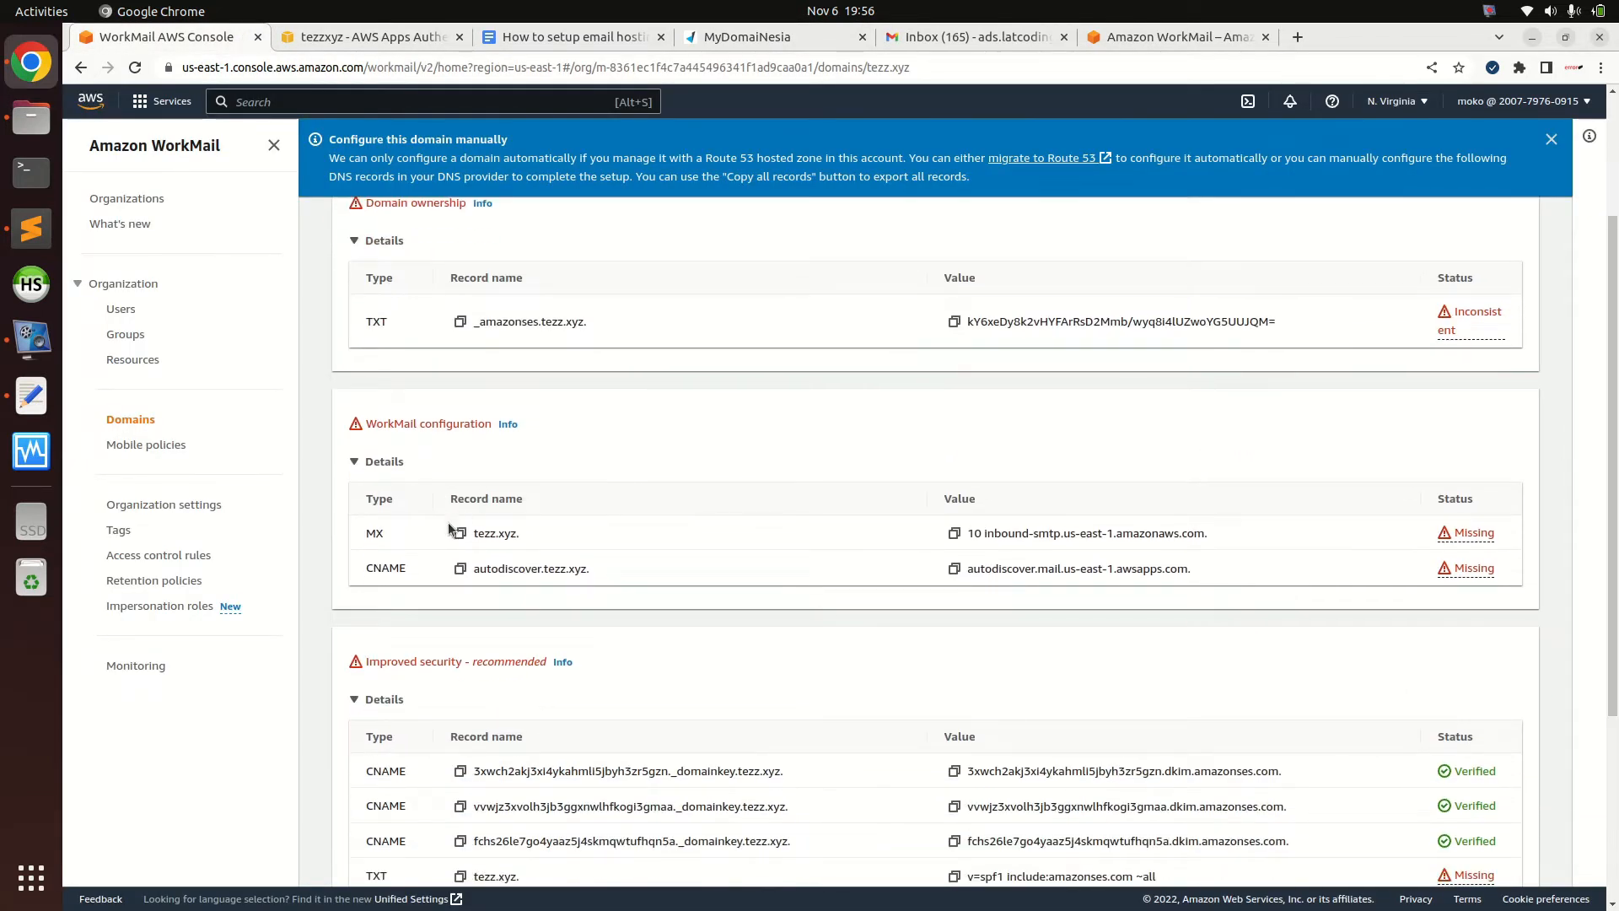
click(460, 534)
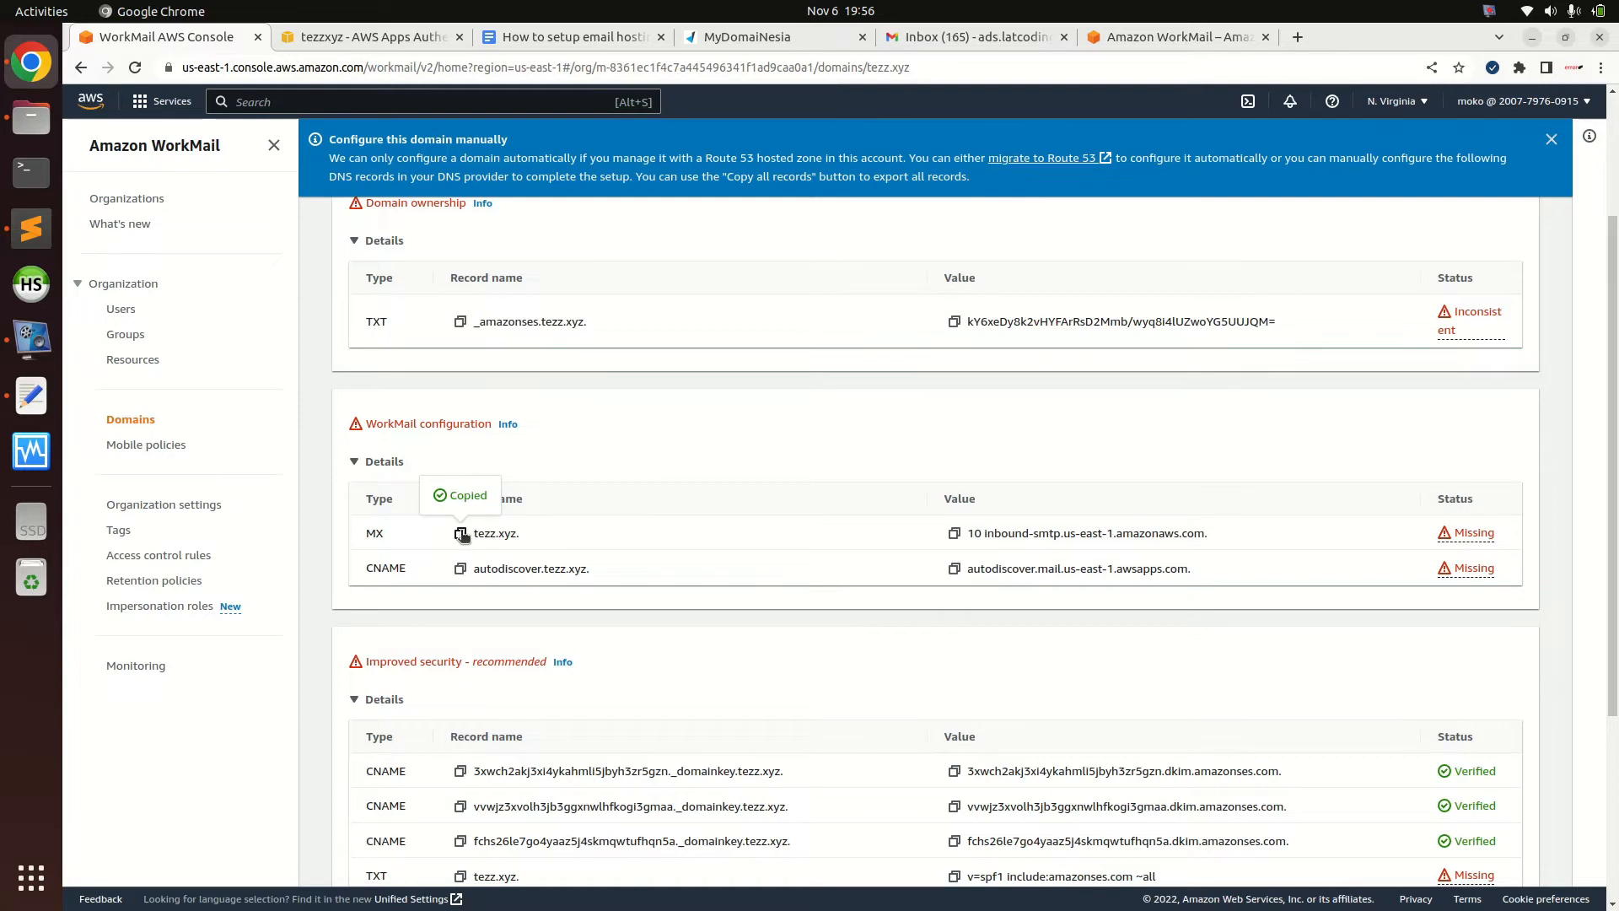
click(764, 38)
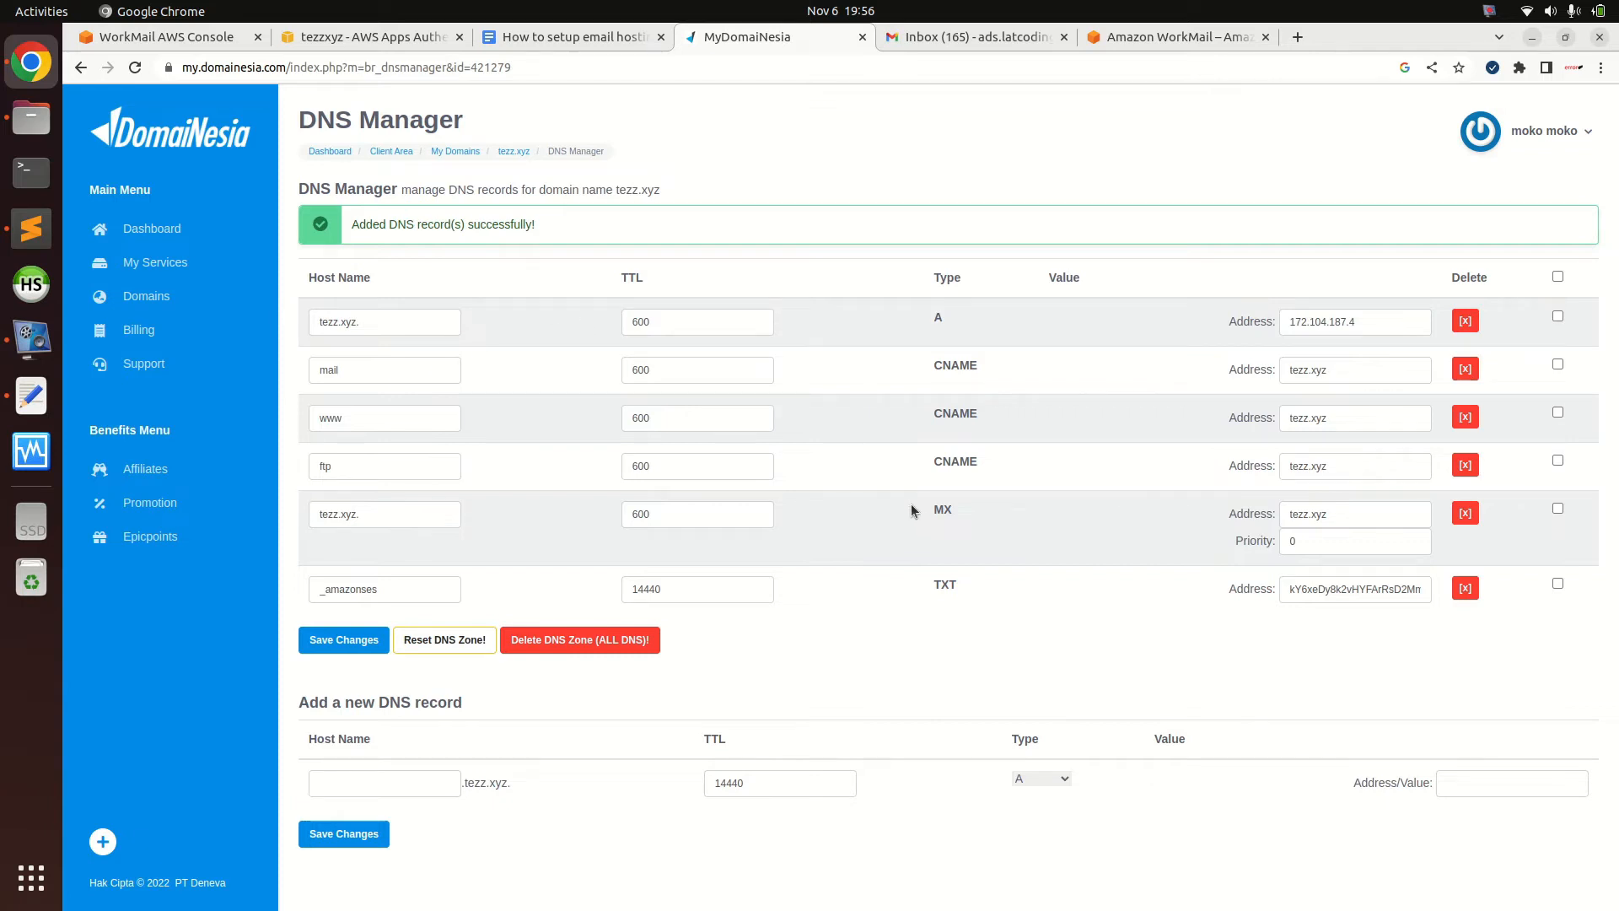
drag(931, 511, 969, 515)
click(1465, 514)
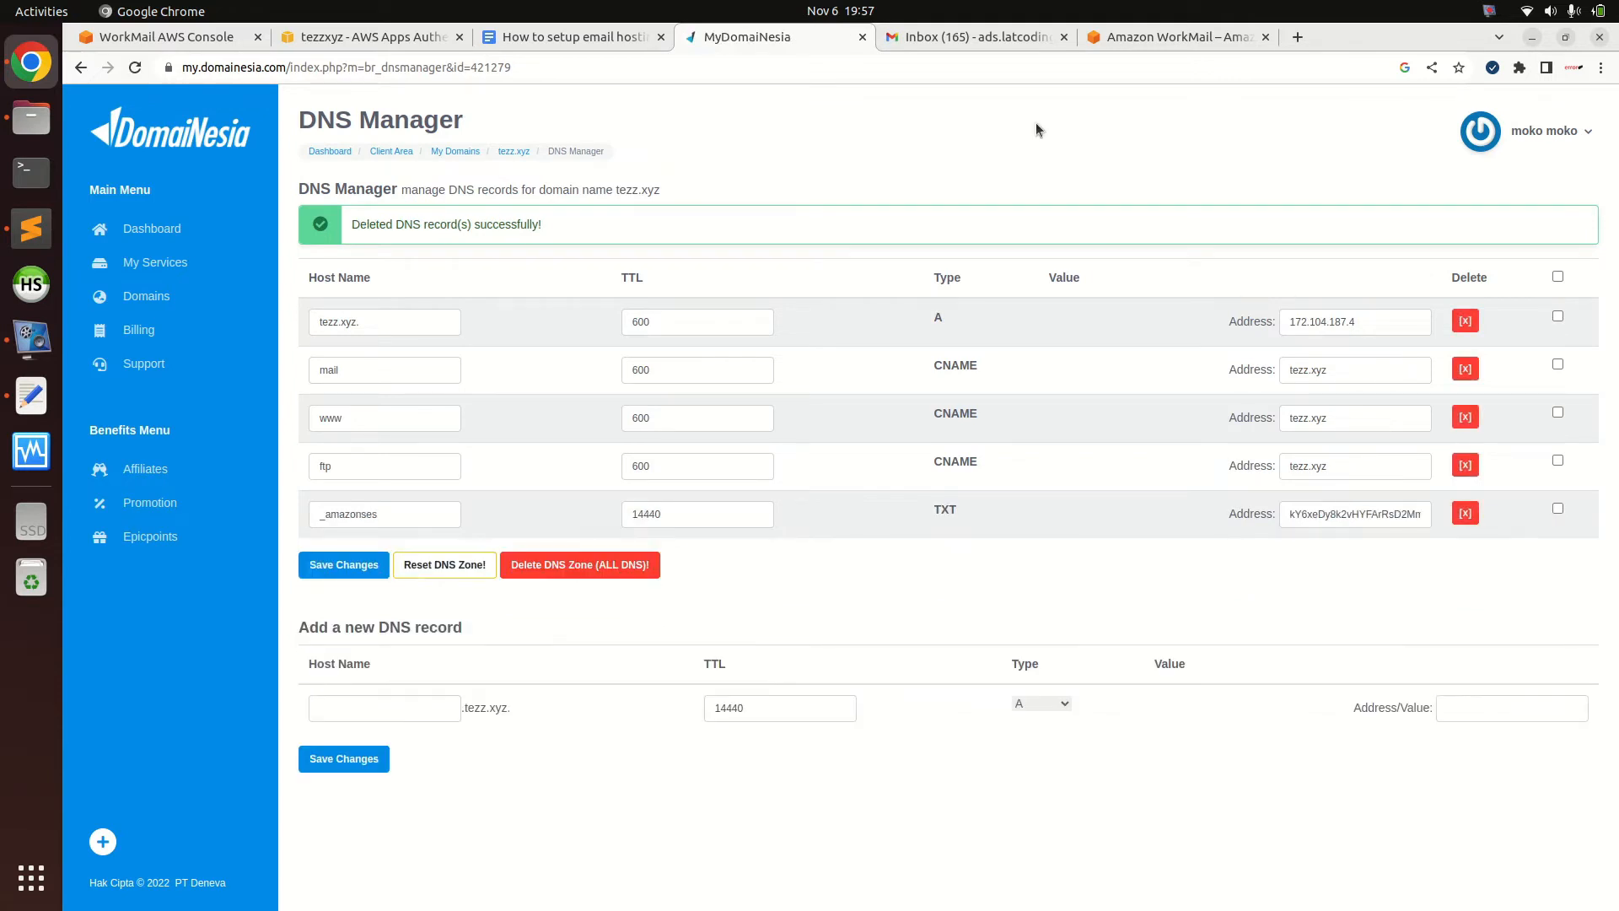
click(905, 71)
key(Return)
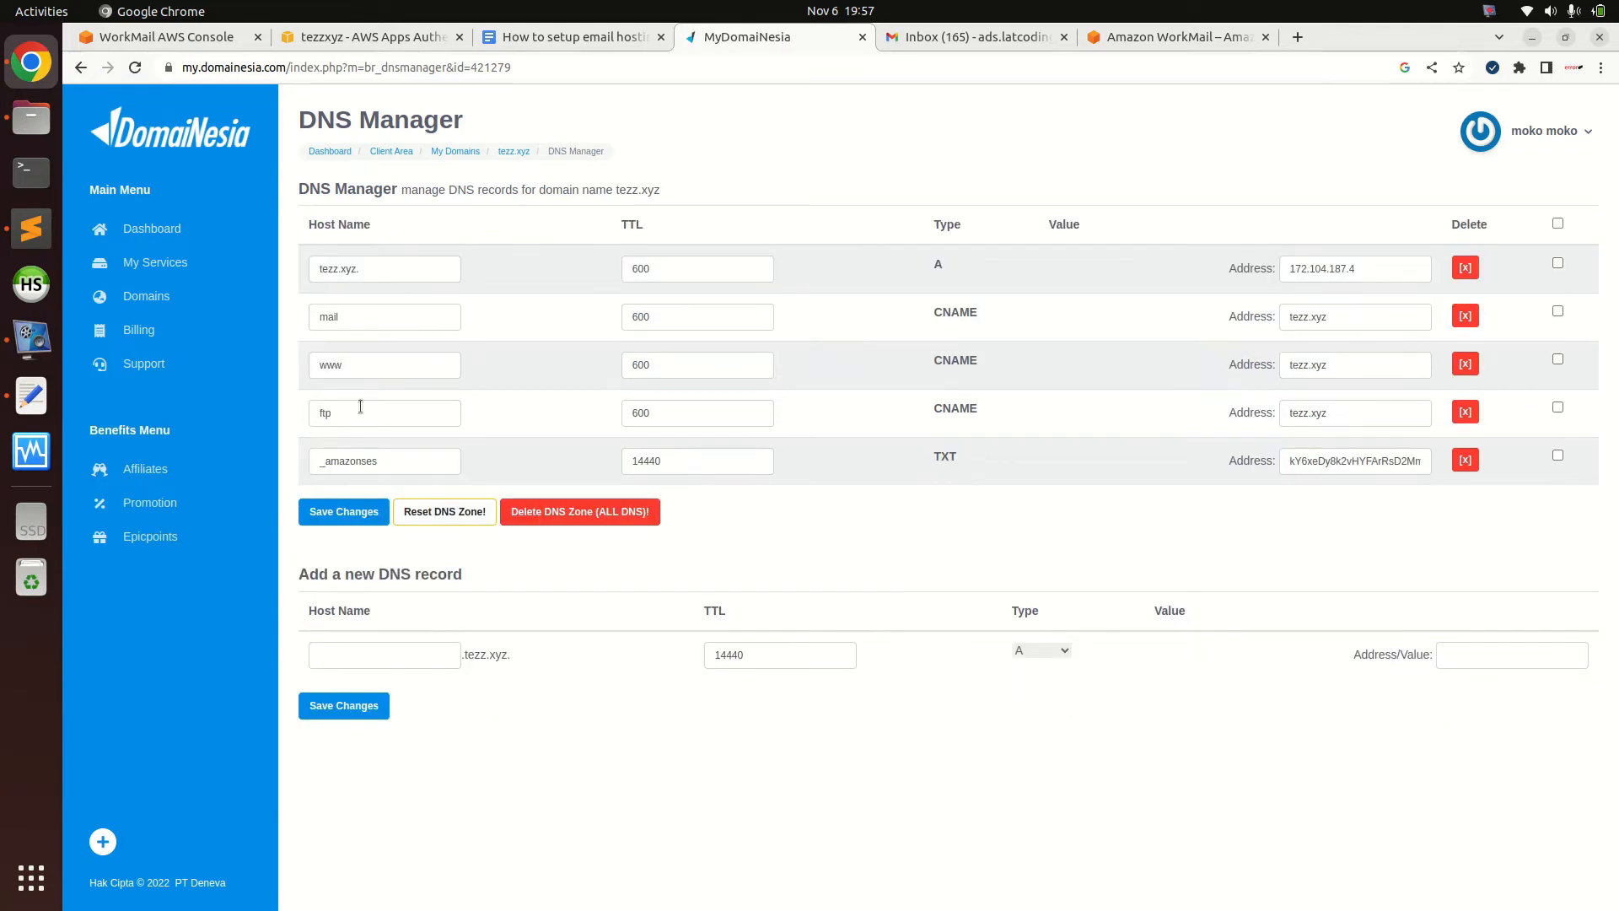
Start a new record with host name tezz.xyz. and type MX
click(395, 657)
key(ctrl+v)
click(565, 626)
click(1039, 652)
click(1035, 708)
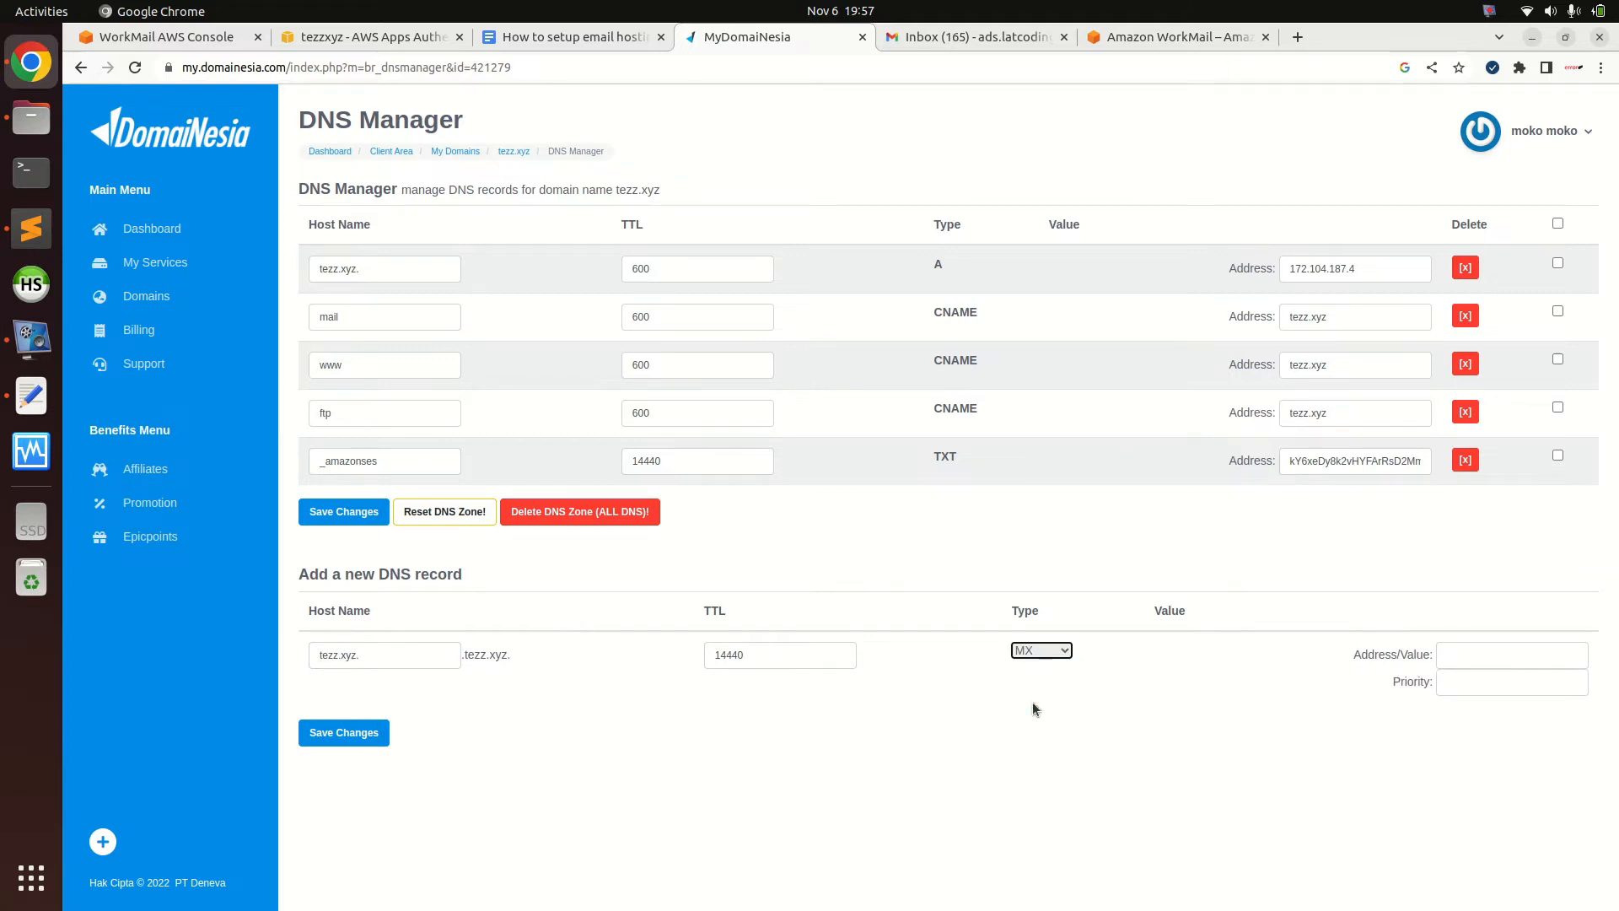
Paste WorkMail's inbound-smtp.us-east-1.amazonaws.com MX value into the record's value field
click(326, 47)
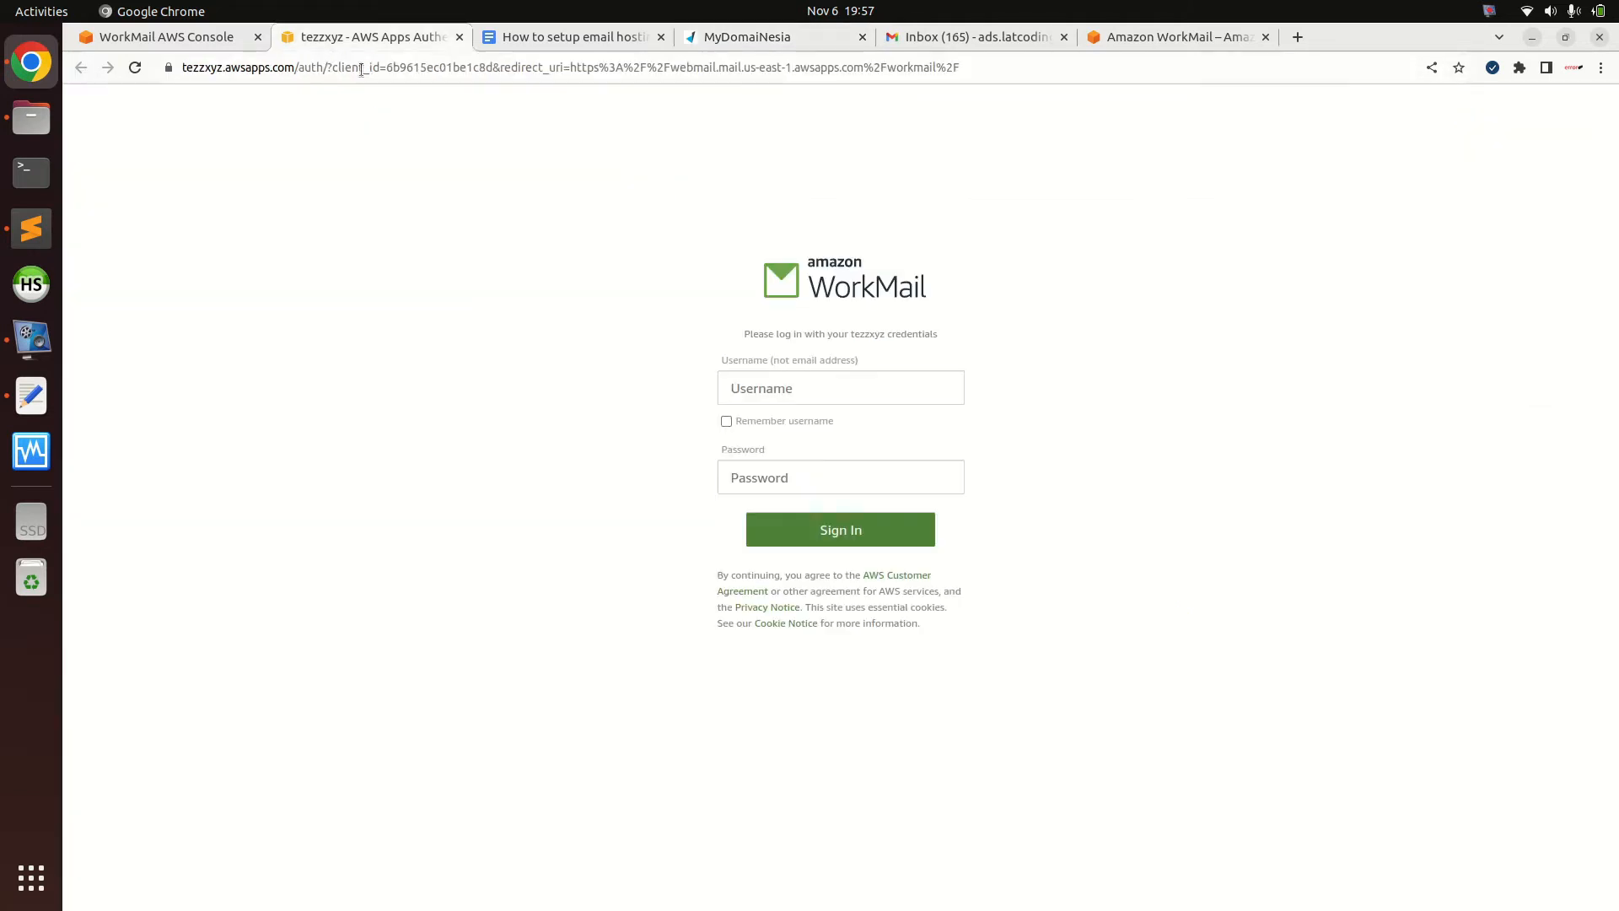
click(235, 37)
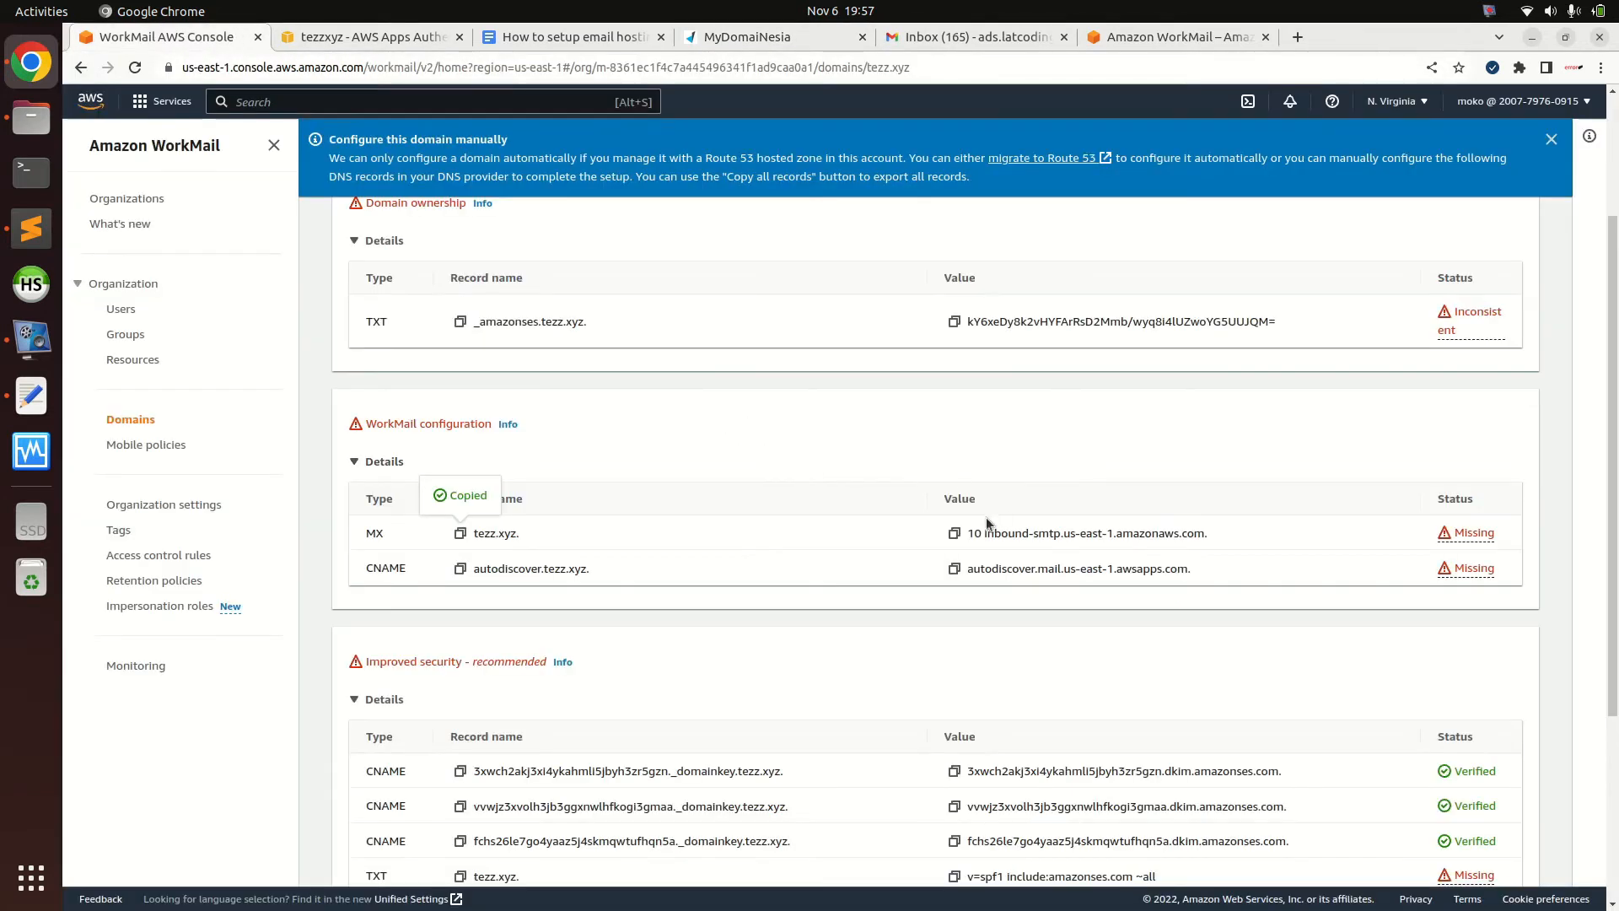
click(954, 533)
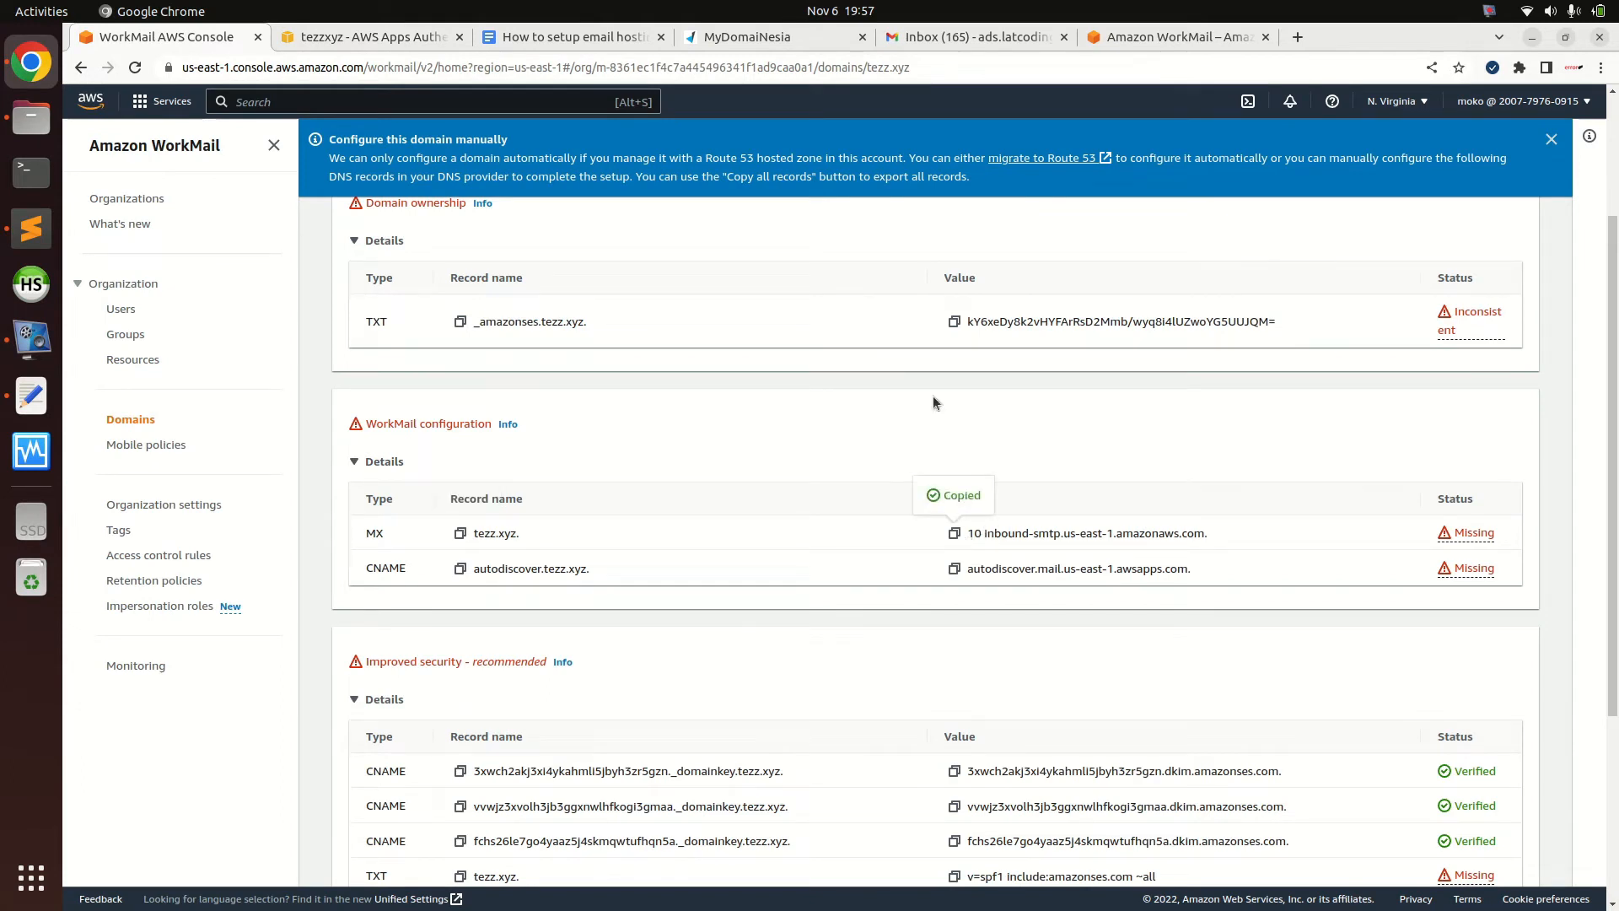
click(789, 39)
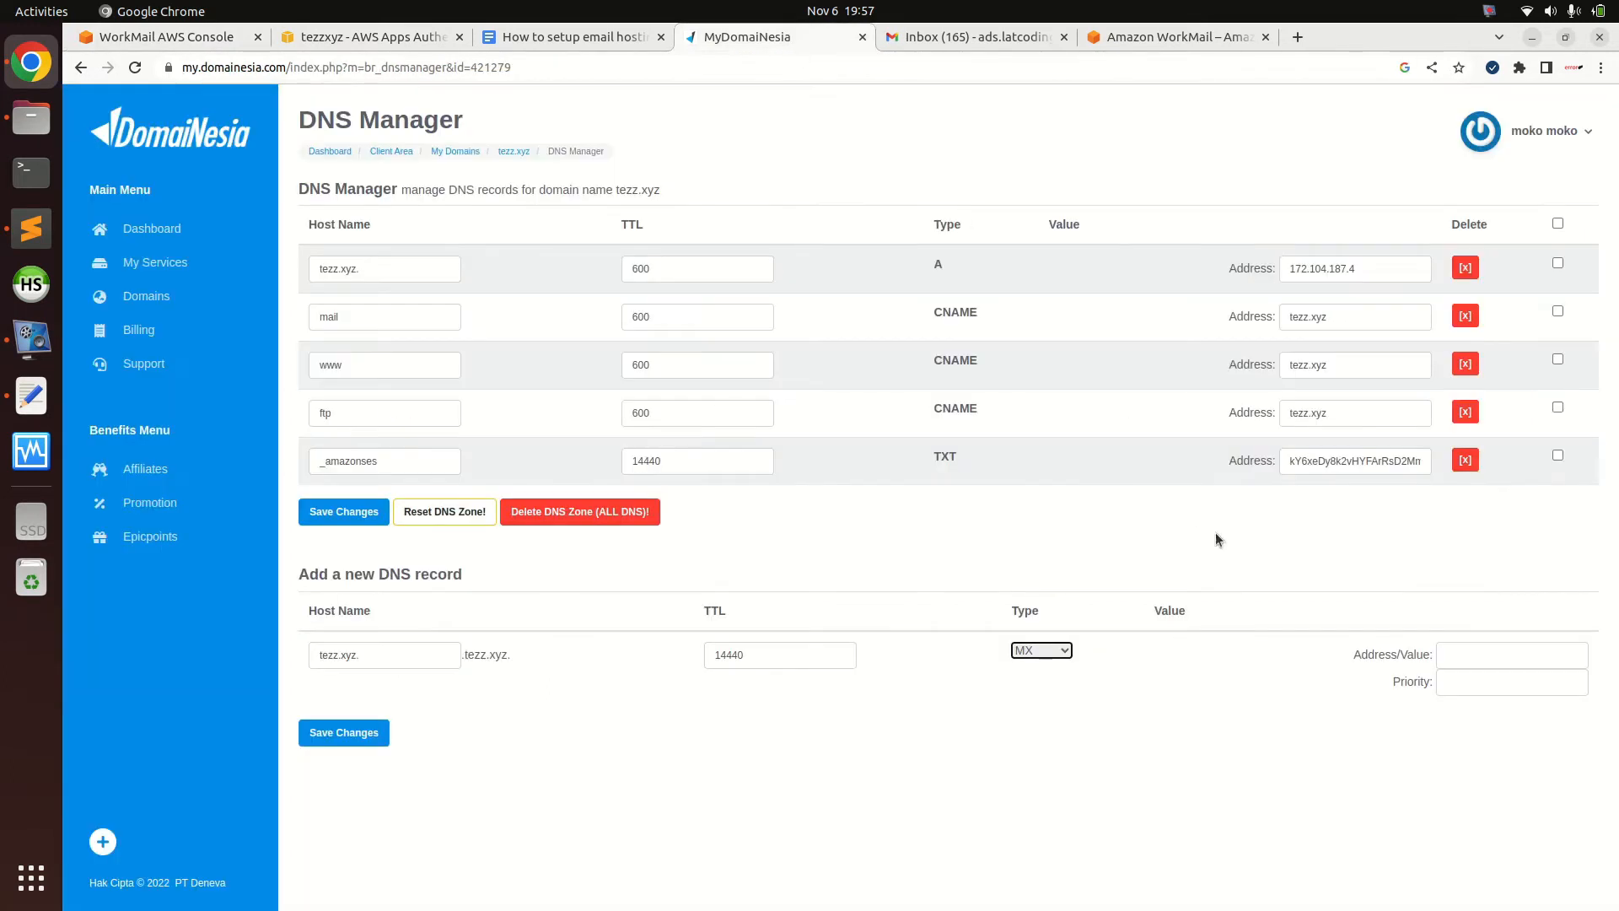
click(1492, 655)
key(ctrl+v)
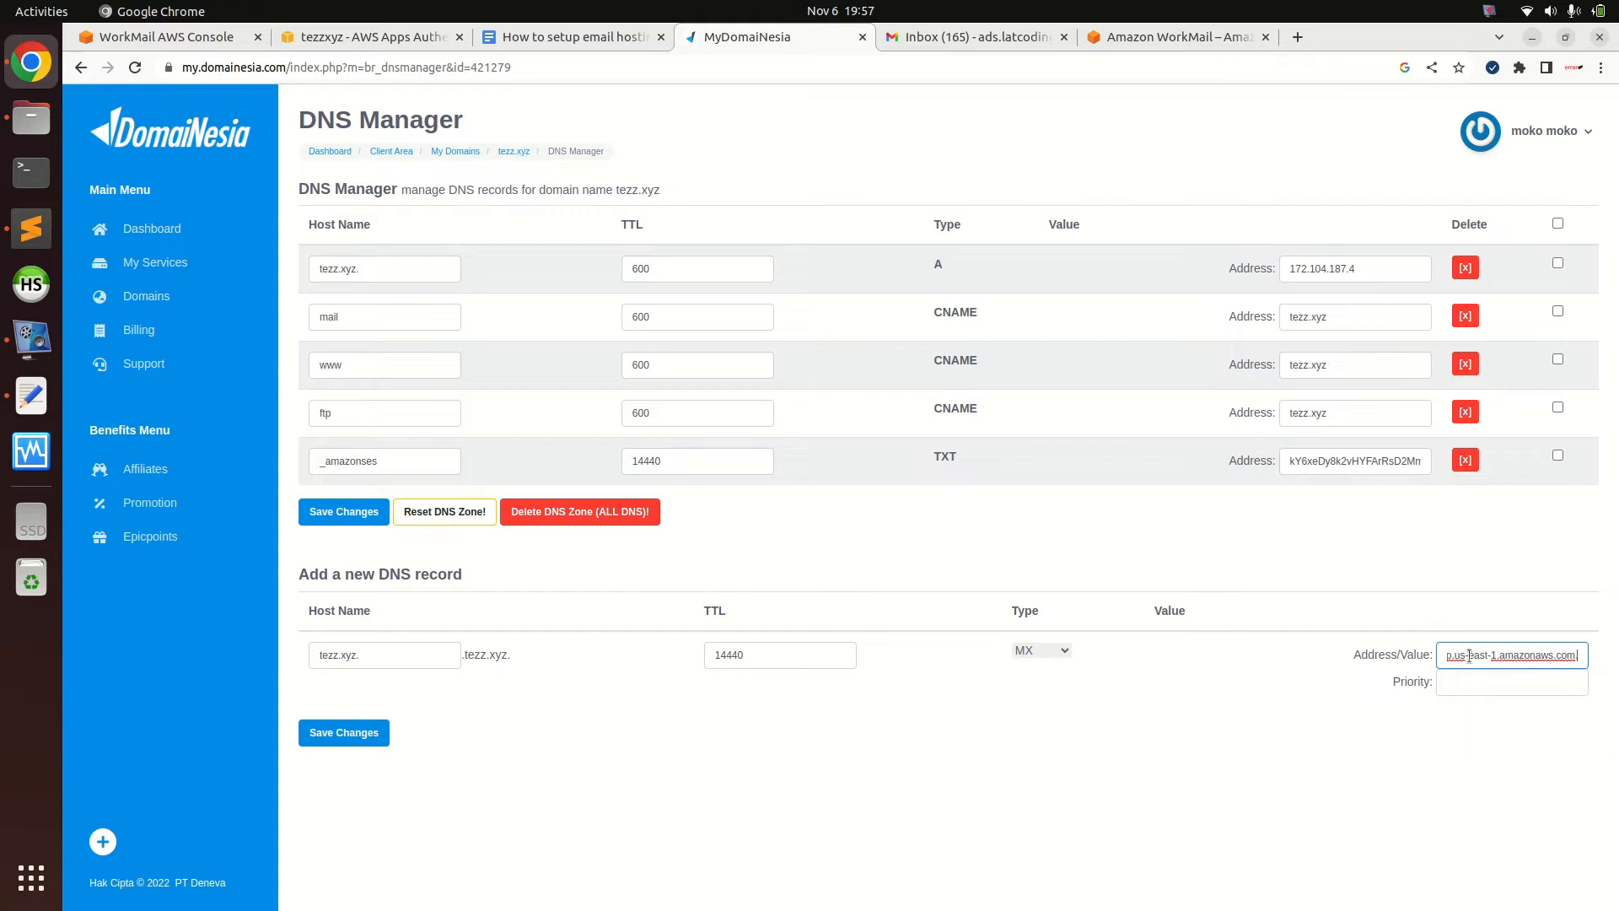
Move the leading 10 into the Priority field and save the MX record
key(Home)
key(shift+Right)
key(shift+Right)
key(ctrl+x)
click(1445, 689)
key(ctrl+v)
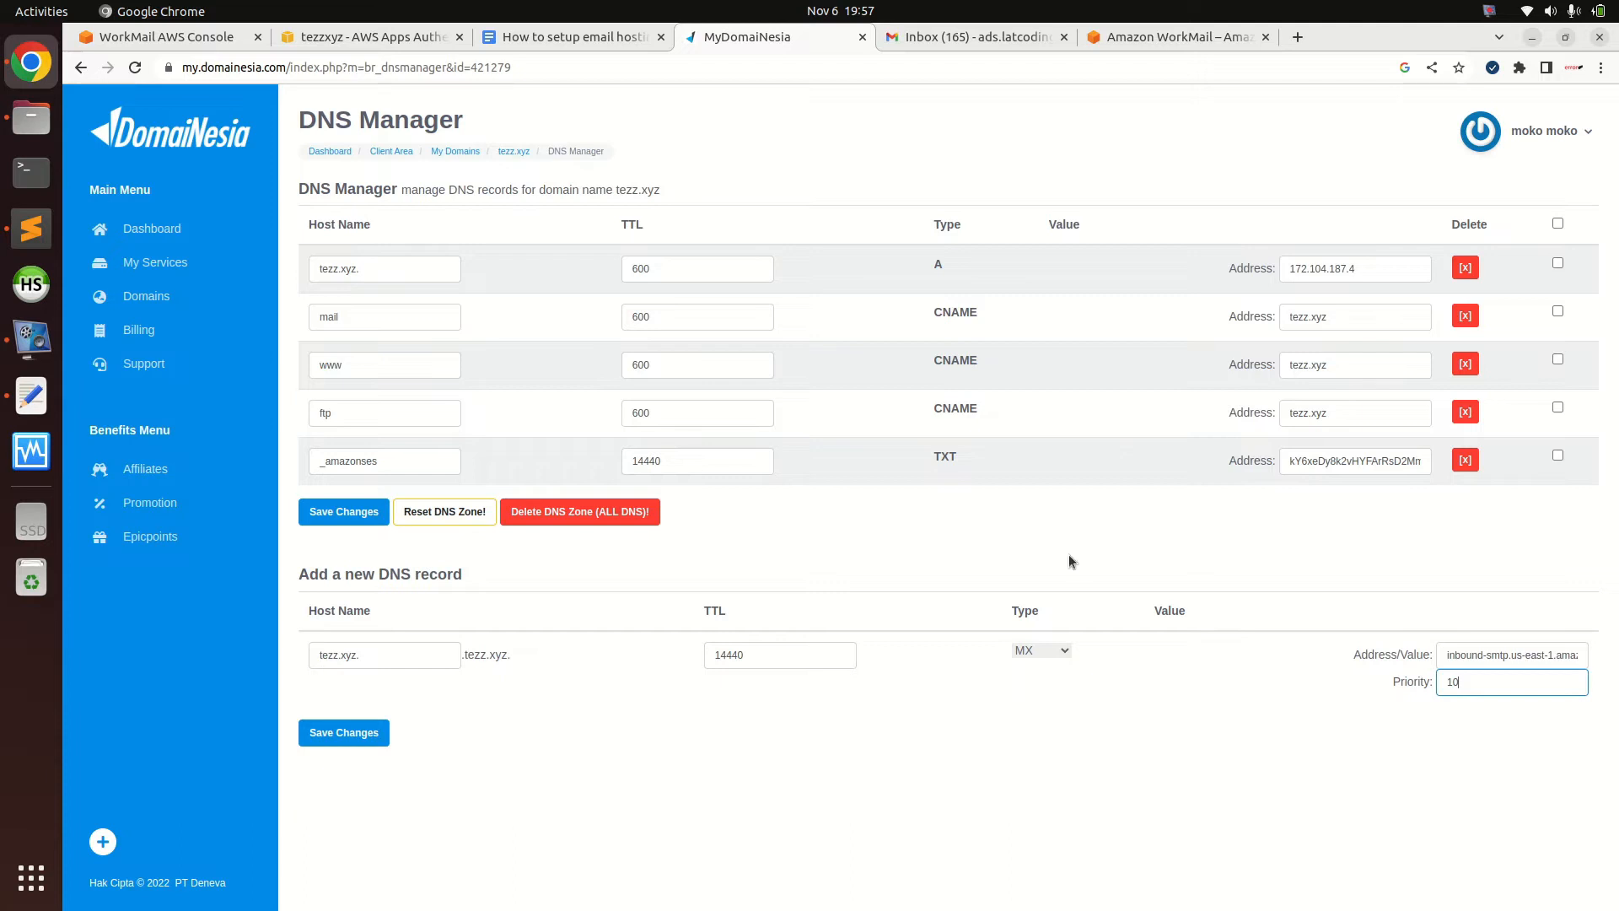
click(365, 730)
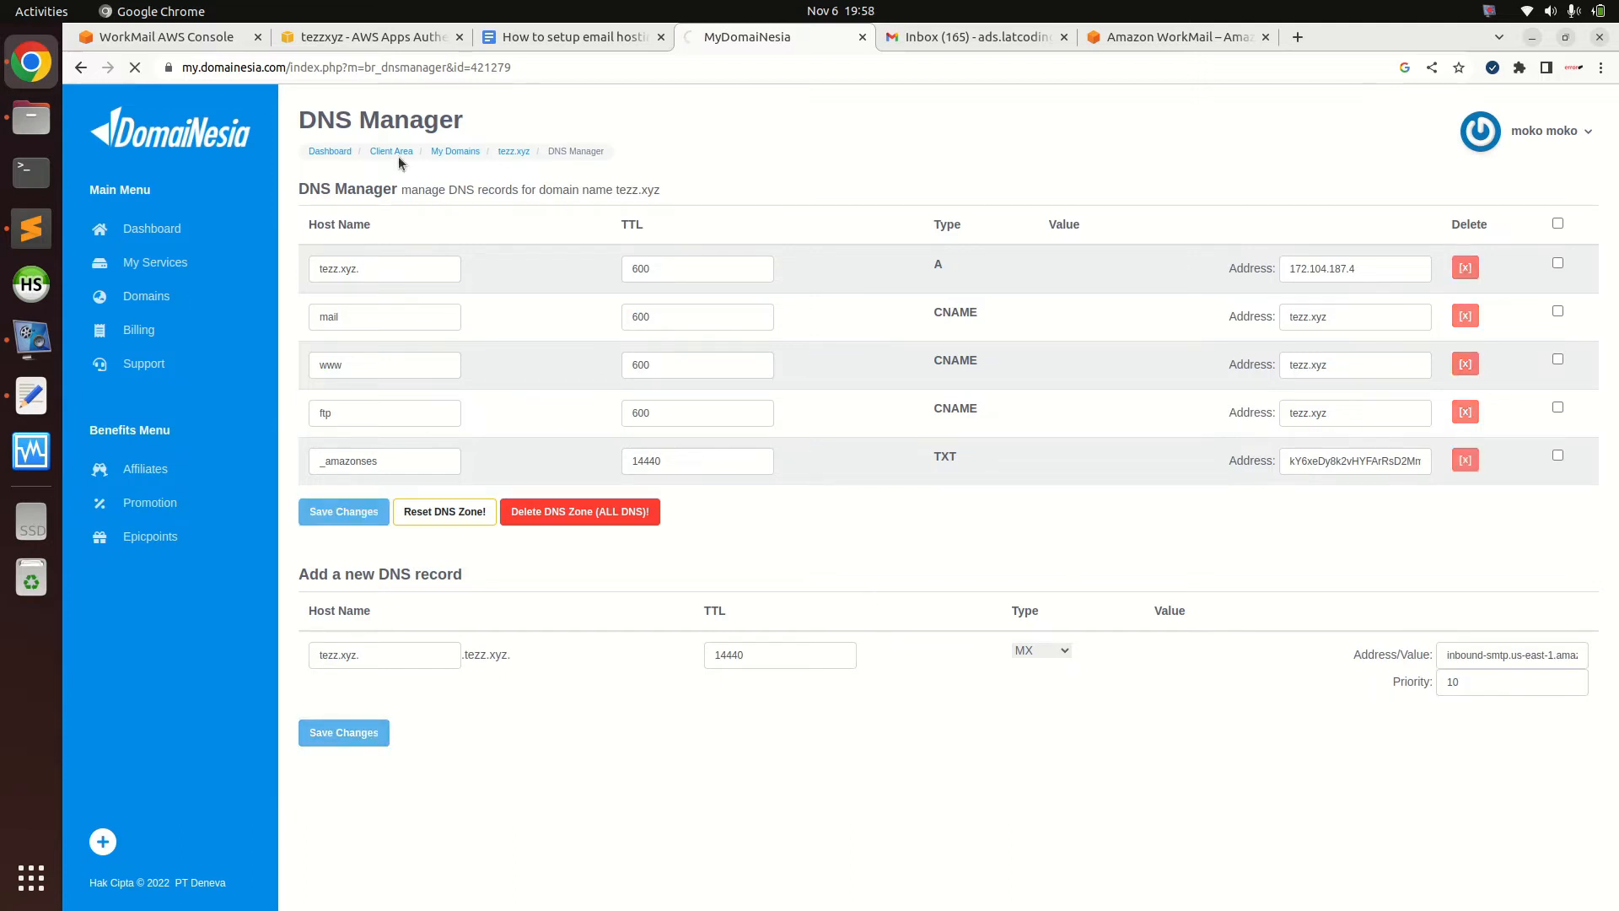
click(223, 46)
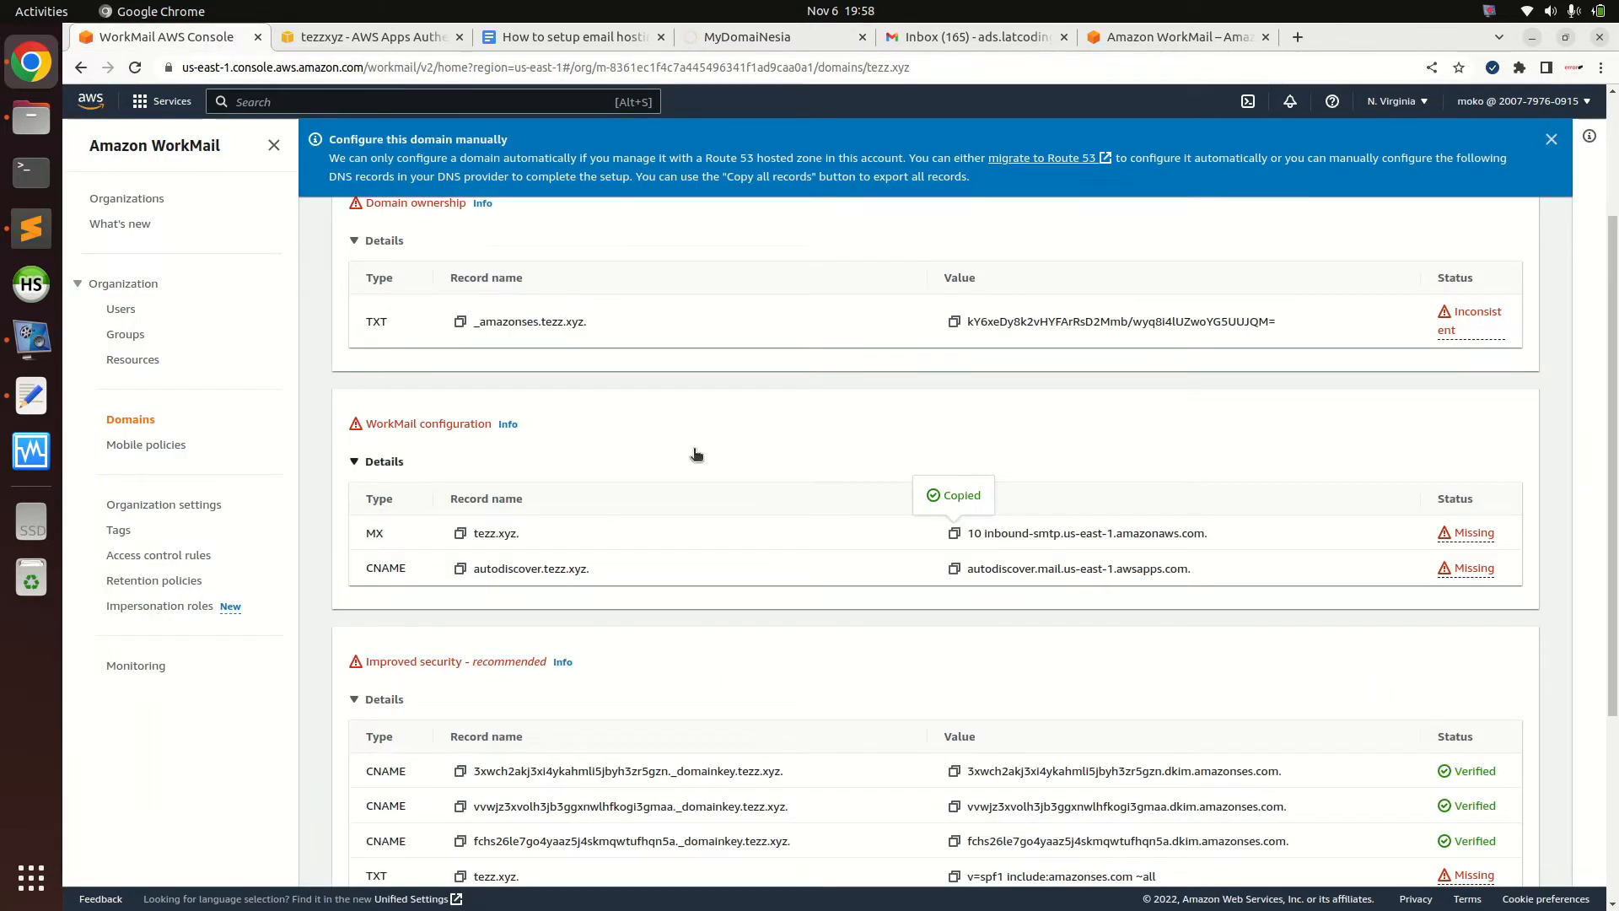
Start a CNAME record with the copied host name autodiscover.tezz.xyz
click(459, 569)
click(727, 39)
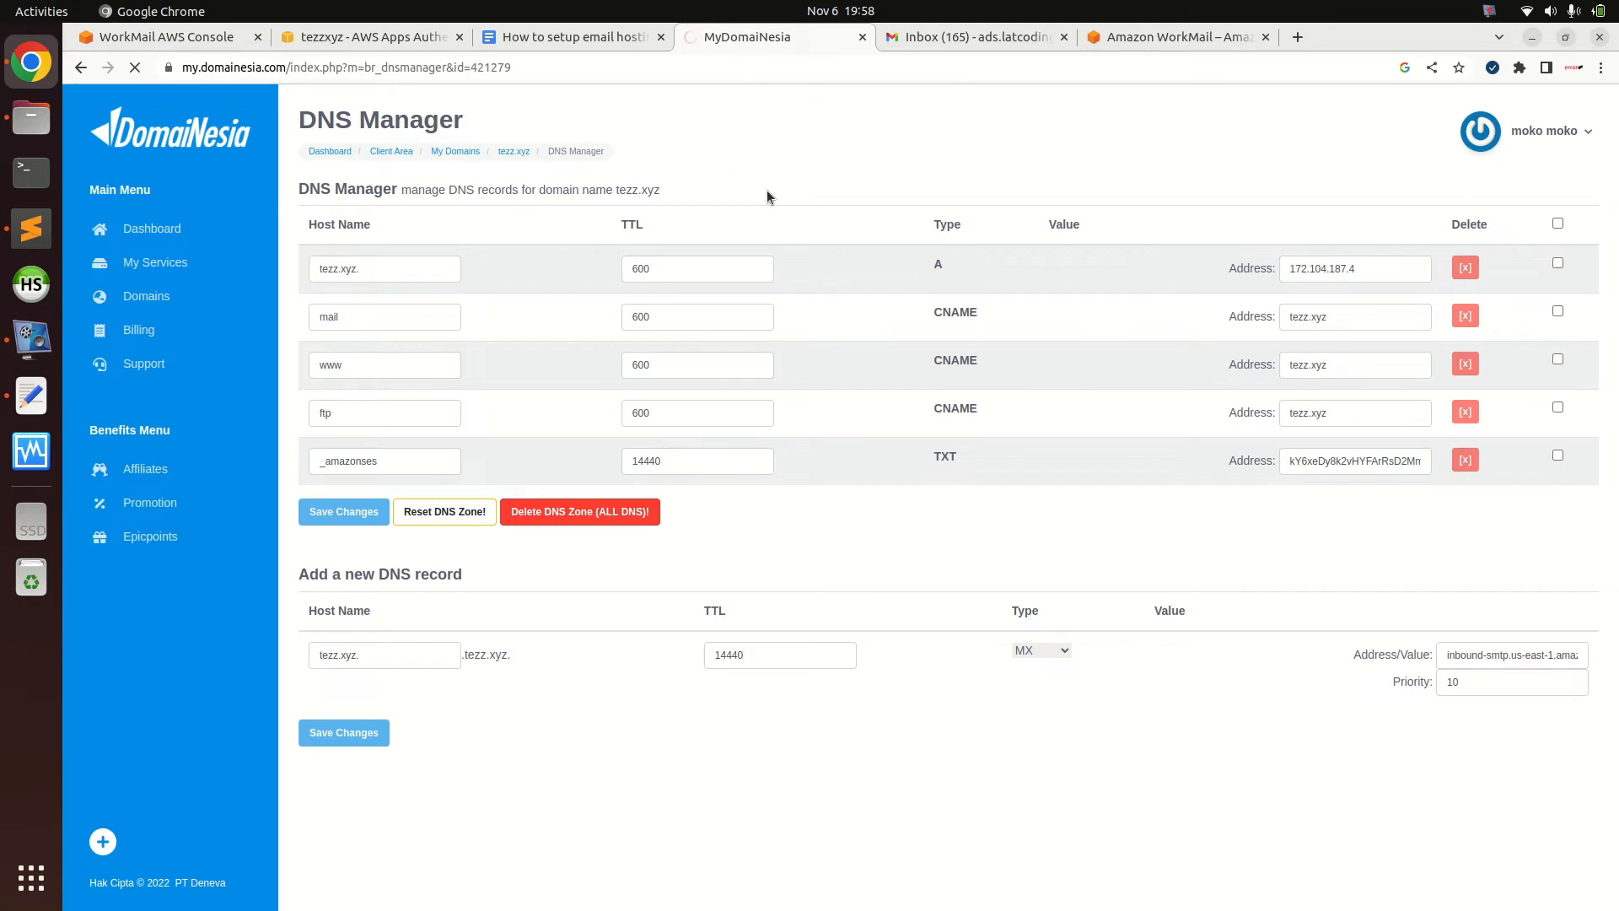
click(419, 784)
key(ctrl+v)
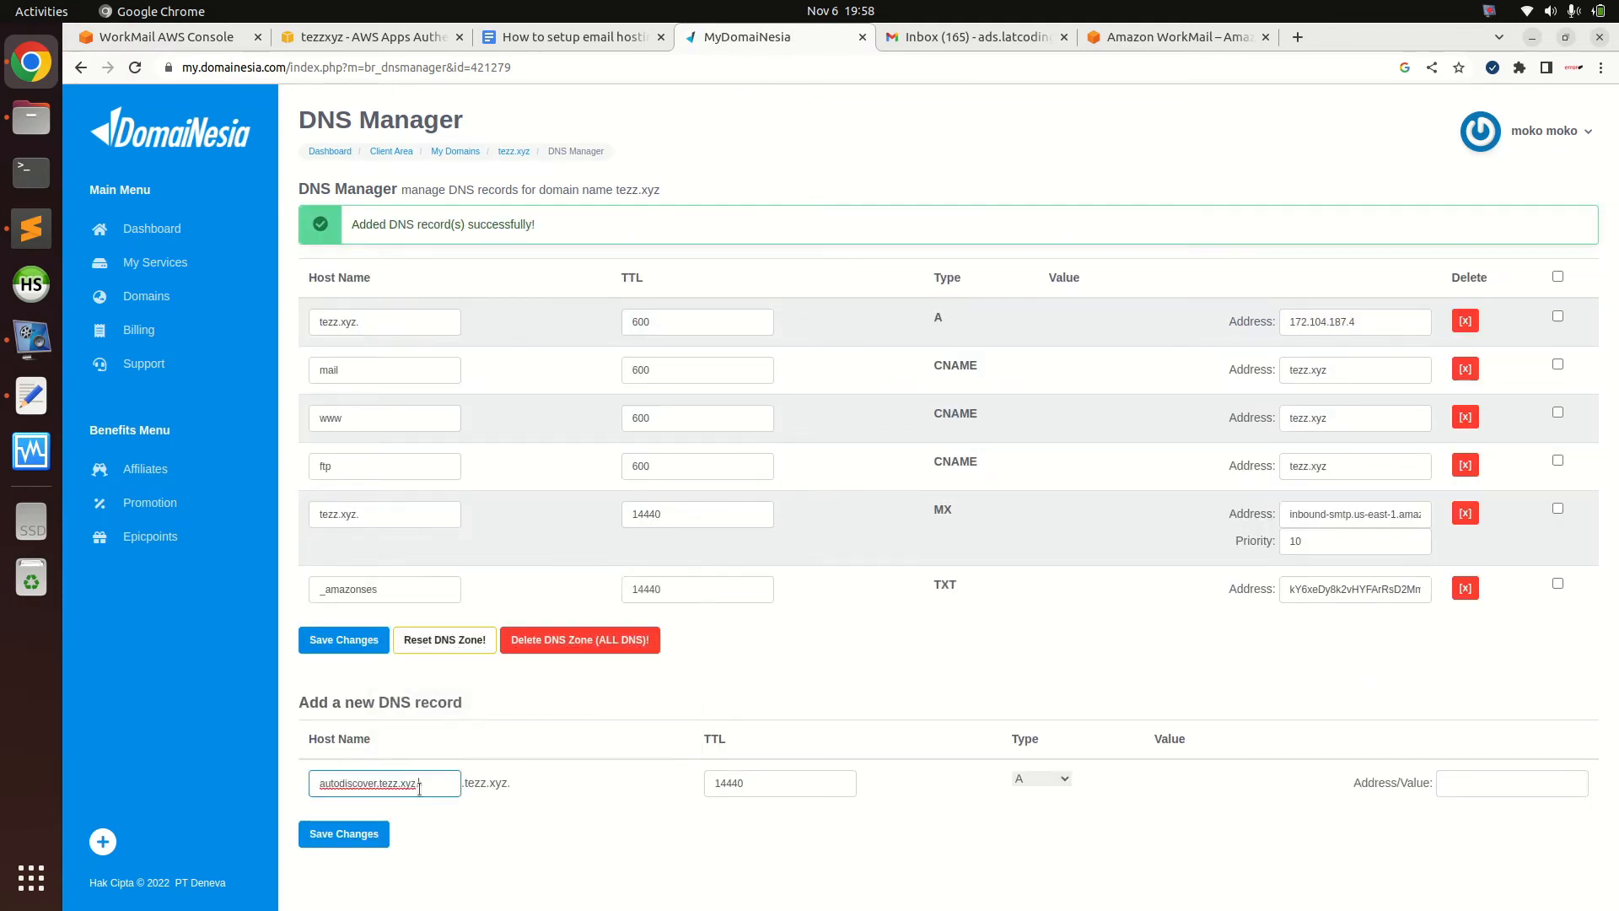
click(1052, 781)
click(1045, 702)
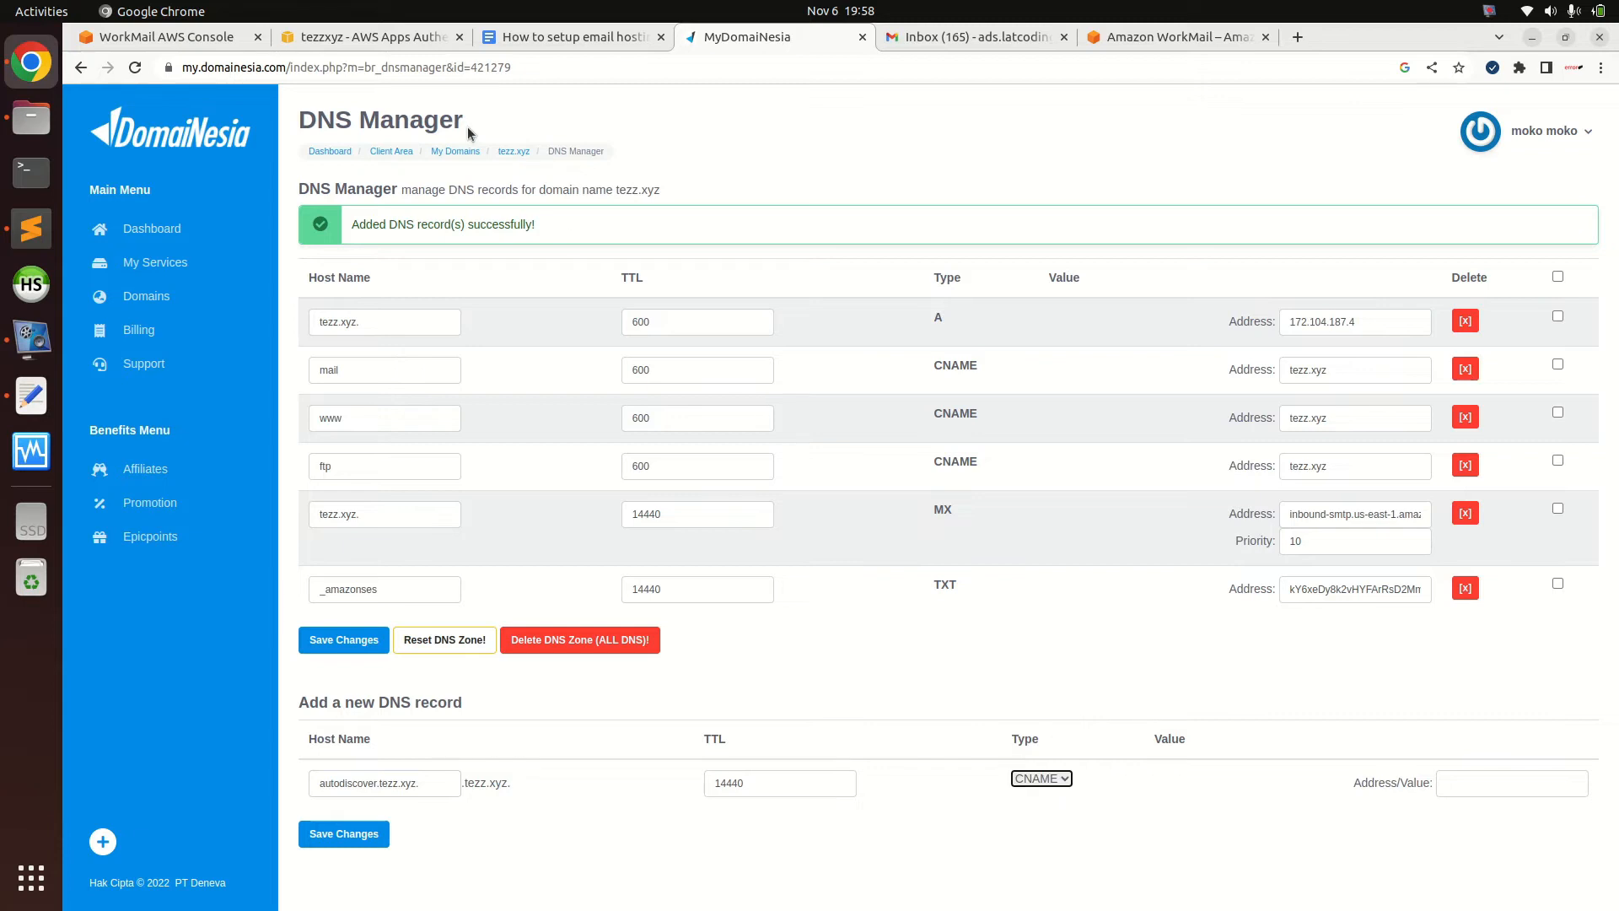
Set its value to autodiscover.mail.us-east-1.awsapps.com and save the CNAME record
click(223, 40)
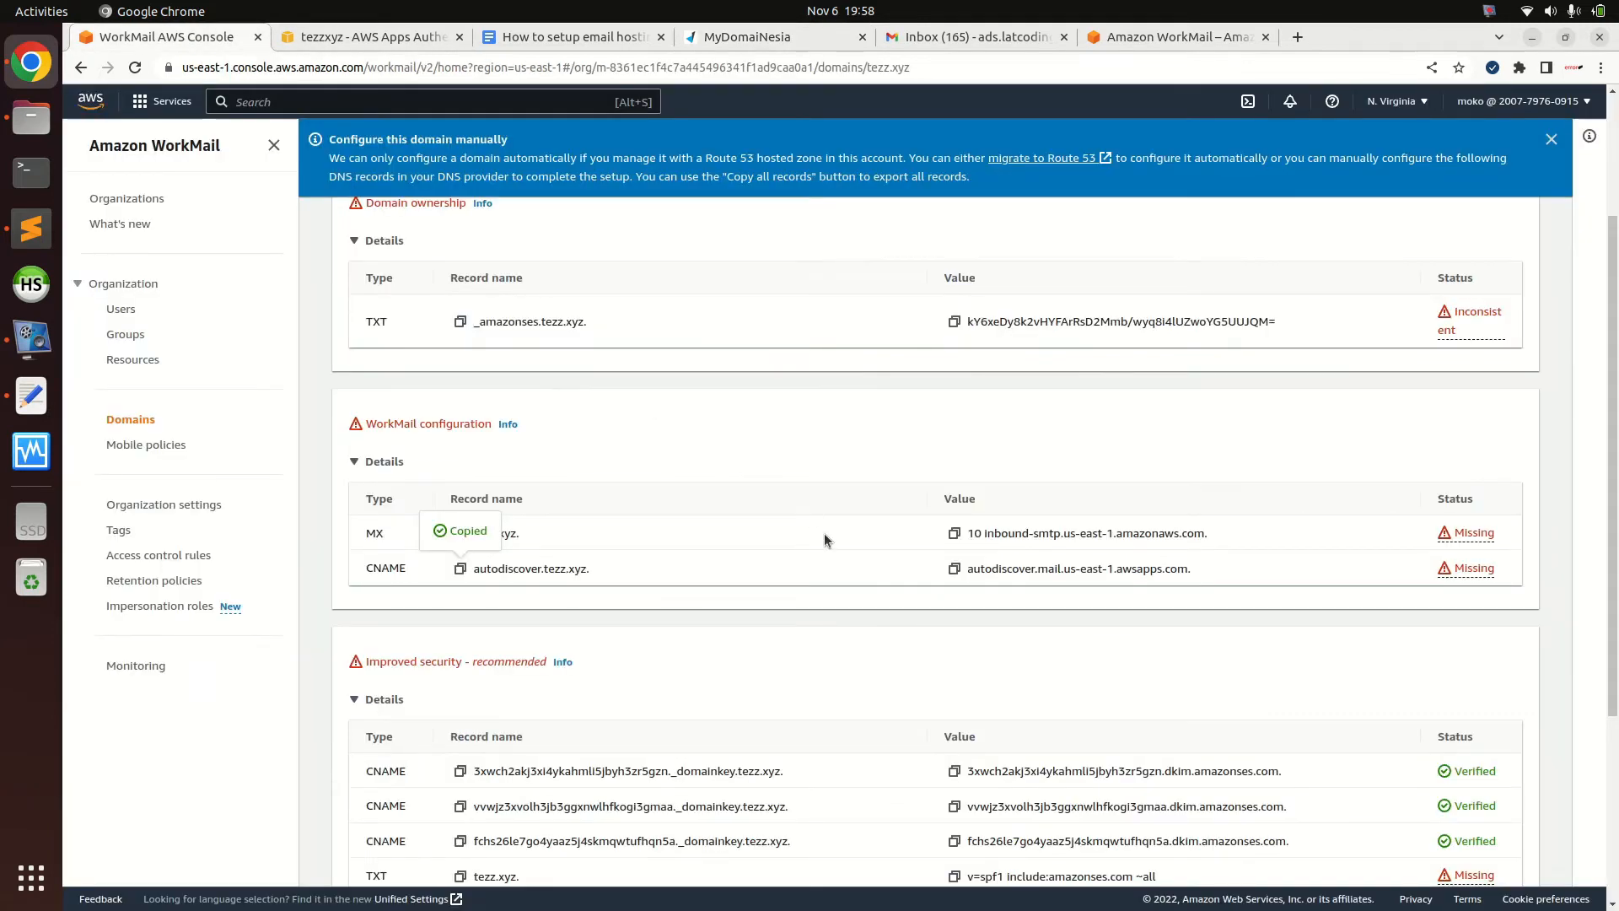
click(955, 569)
click(759, 36)
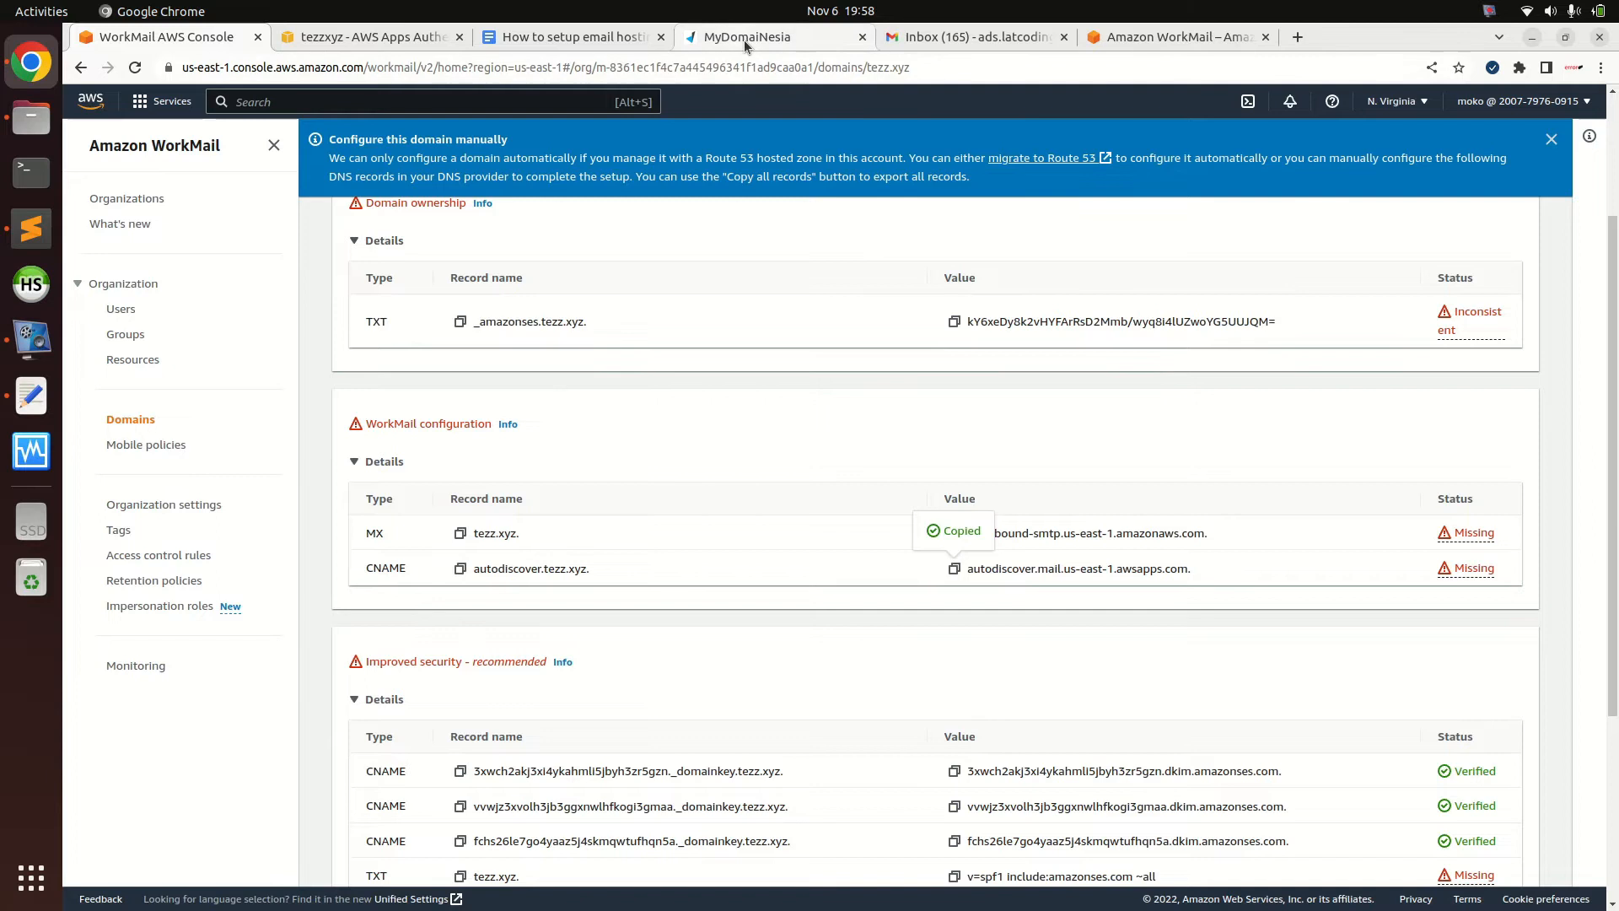
click(1470, 782)
key(ctrl+v)
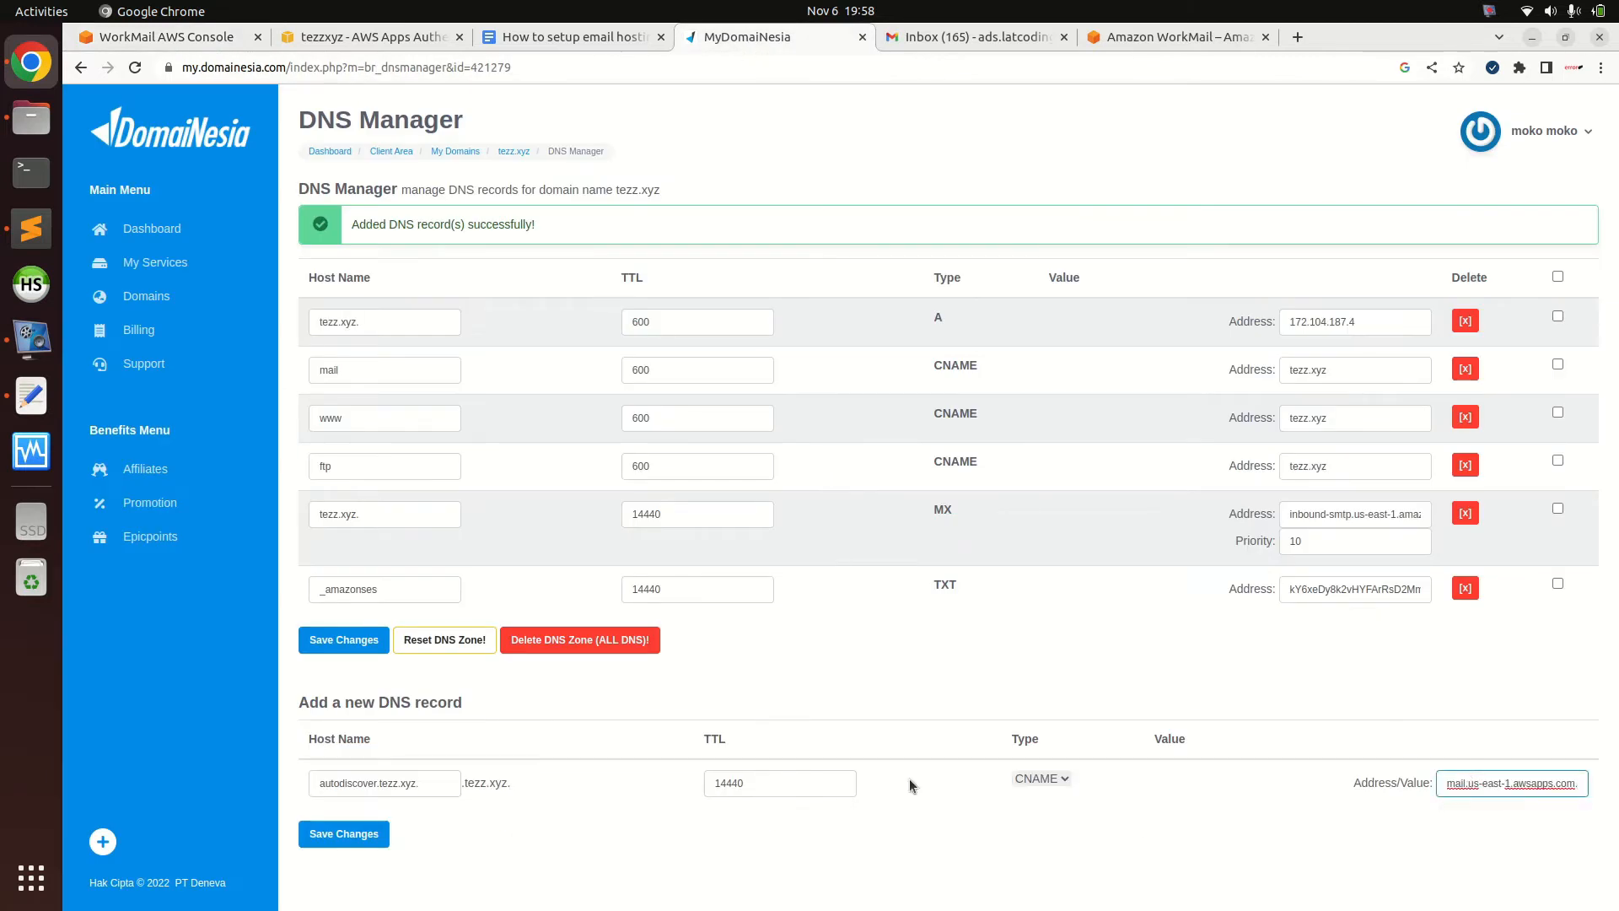
click(341, 834)
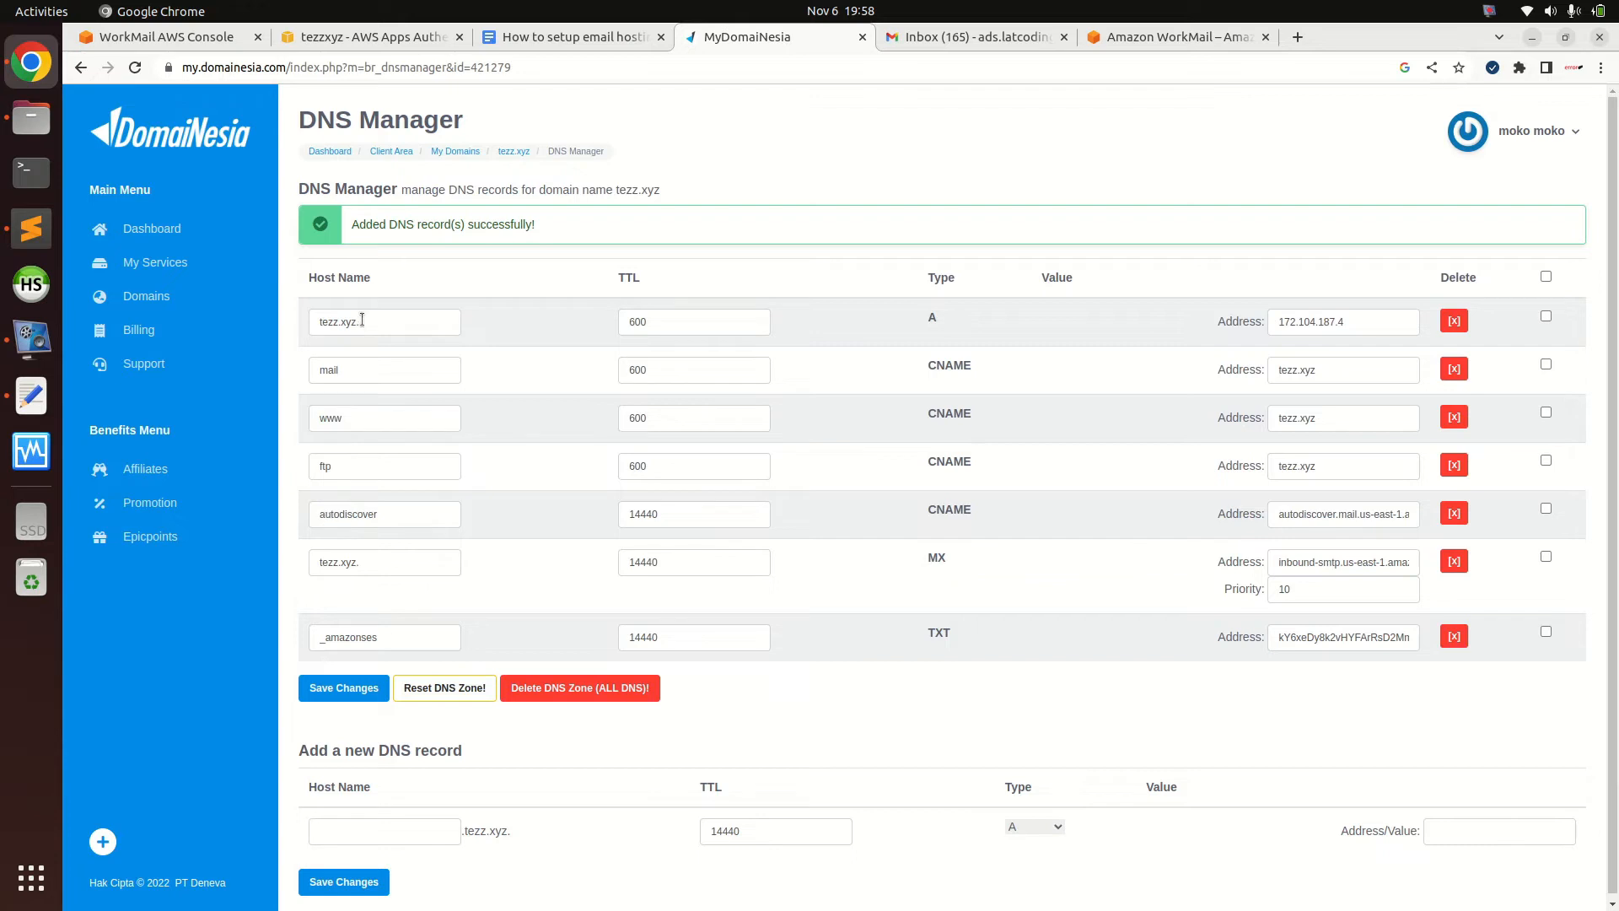
Highlight the autodiscover, MX and _amazonses host names in the DNS records list
double_click(336, 509)
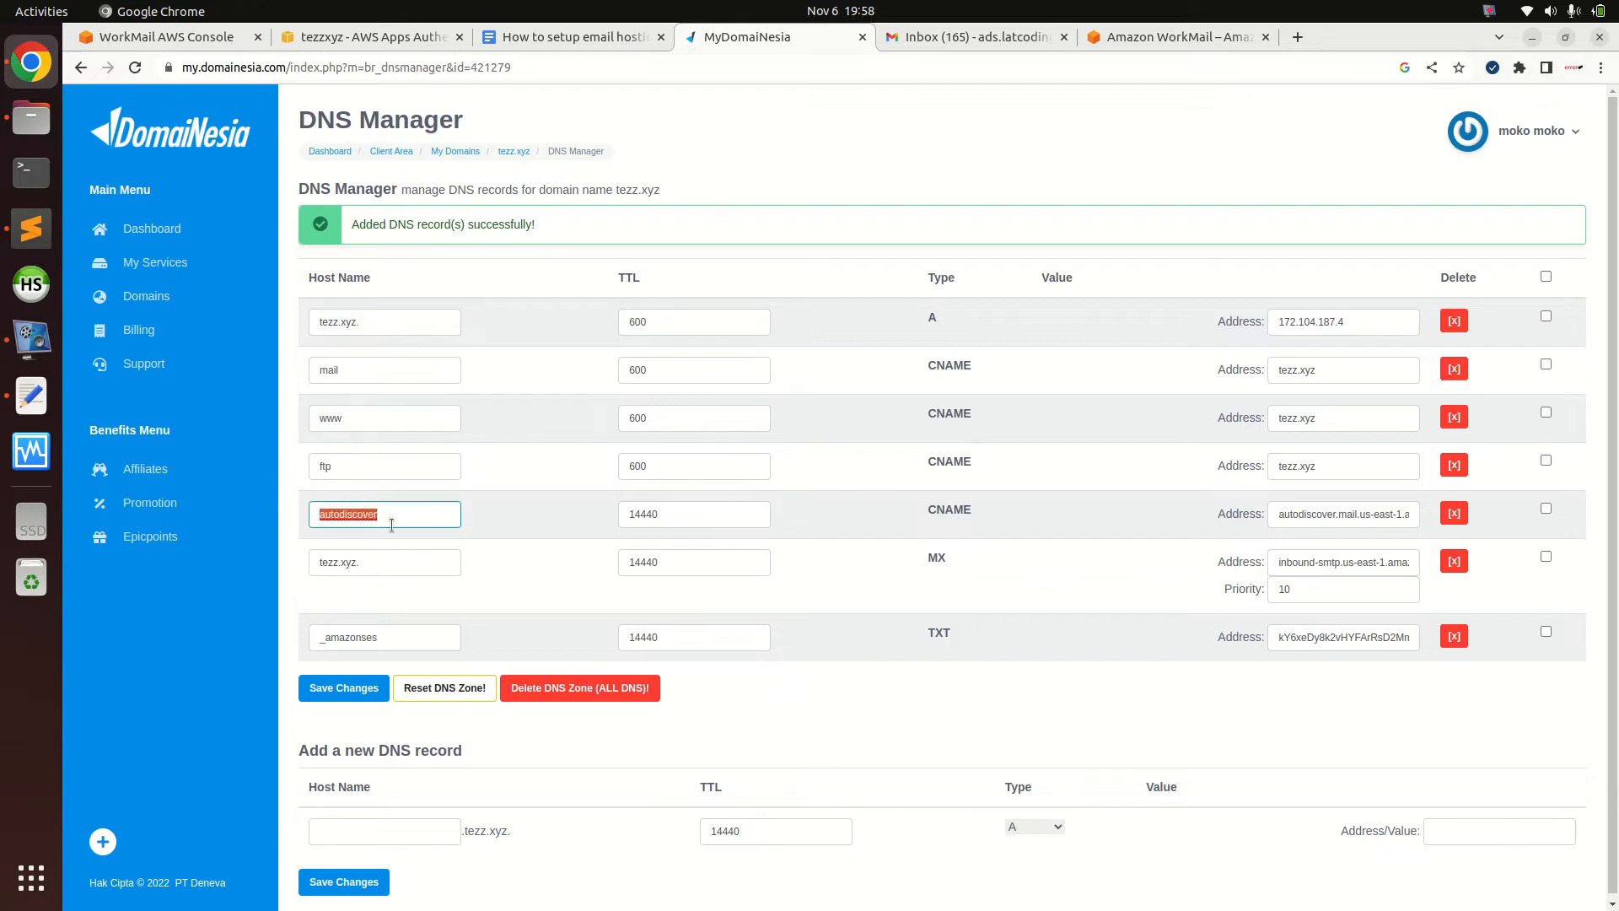
triple_click(377, 564)
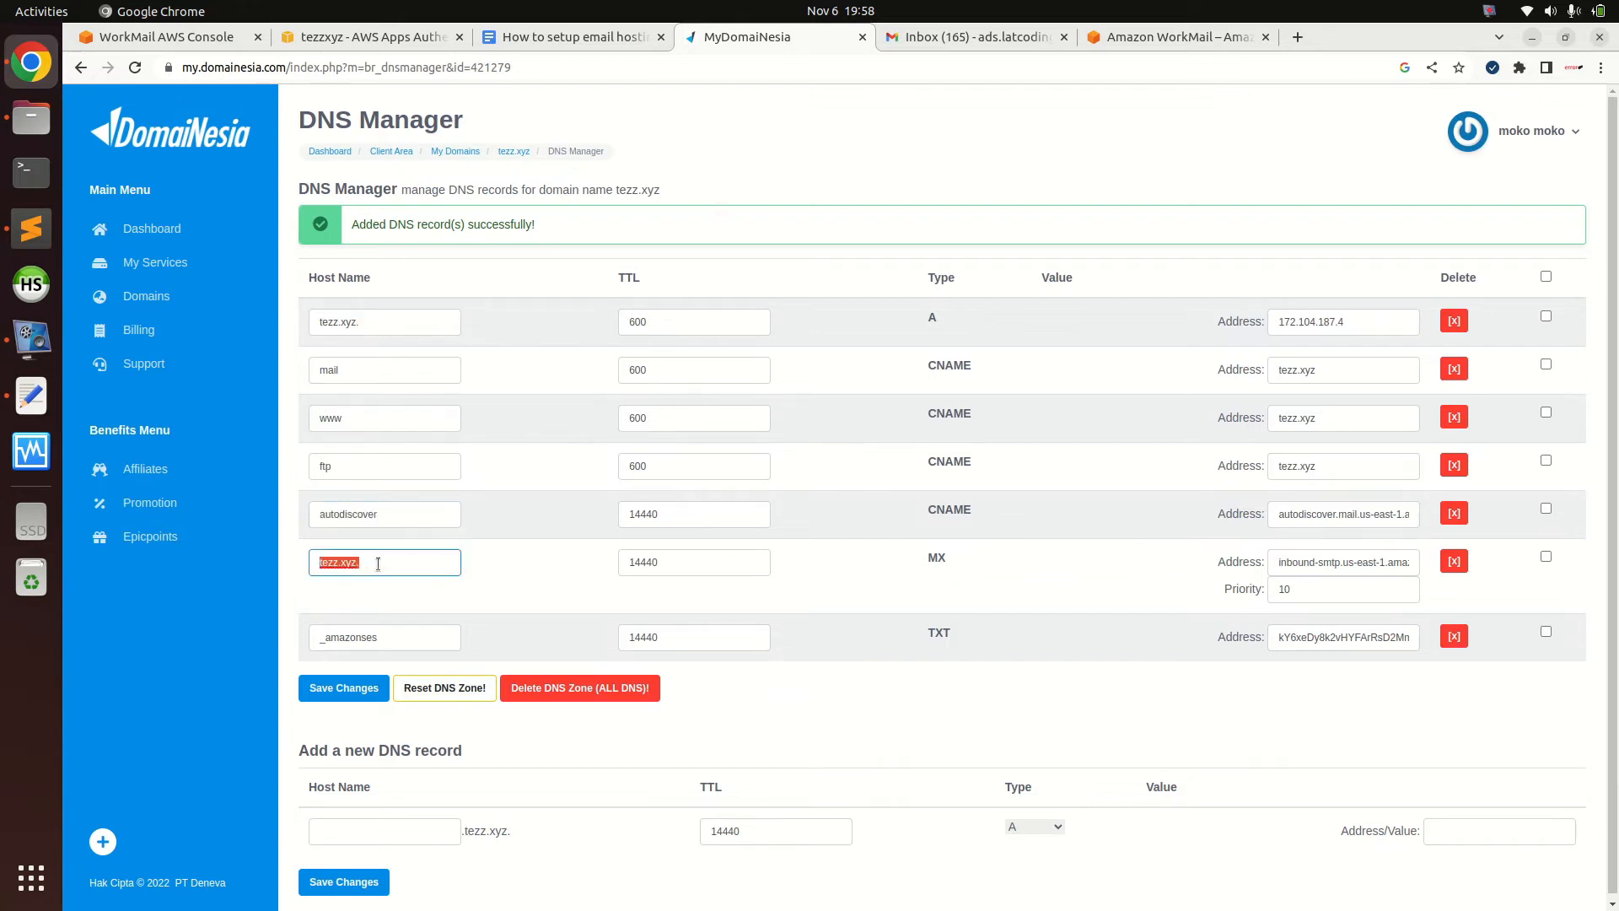
drag(338, 638, 411, 634)
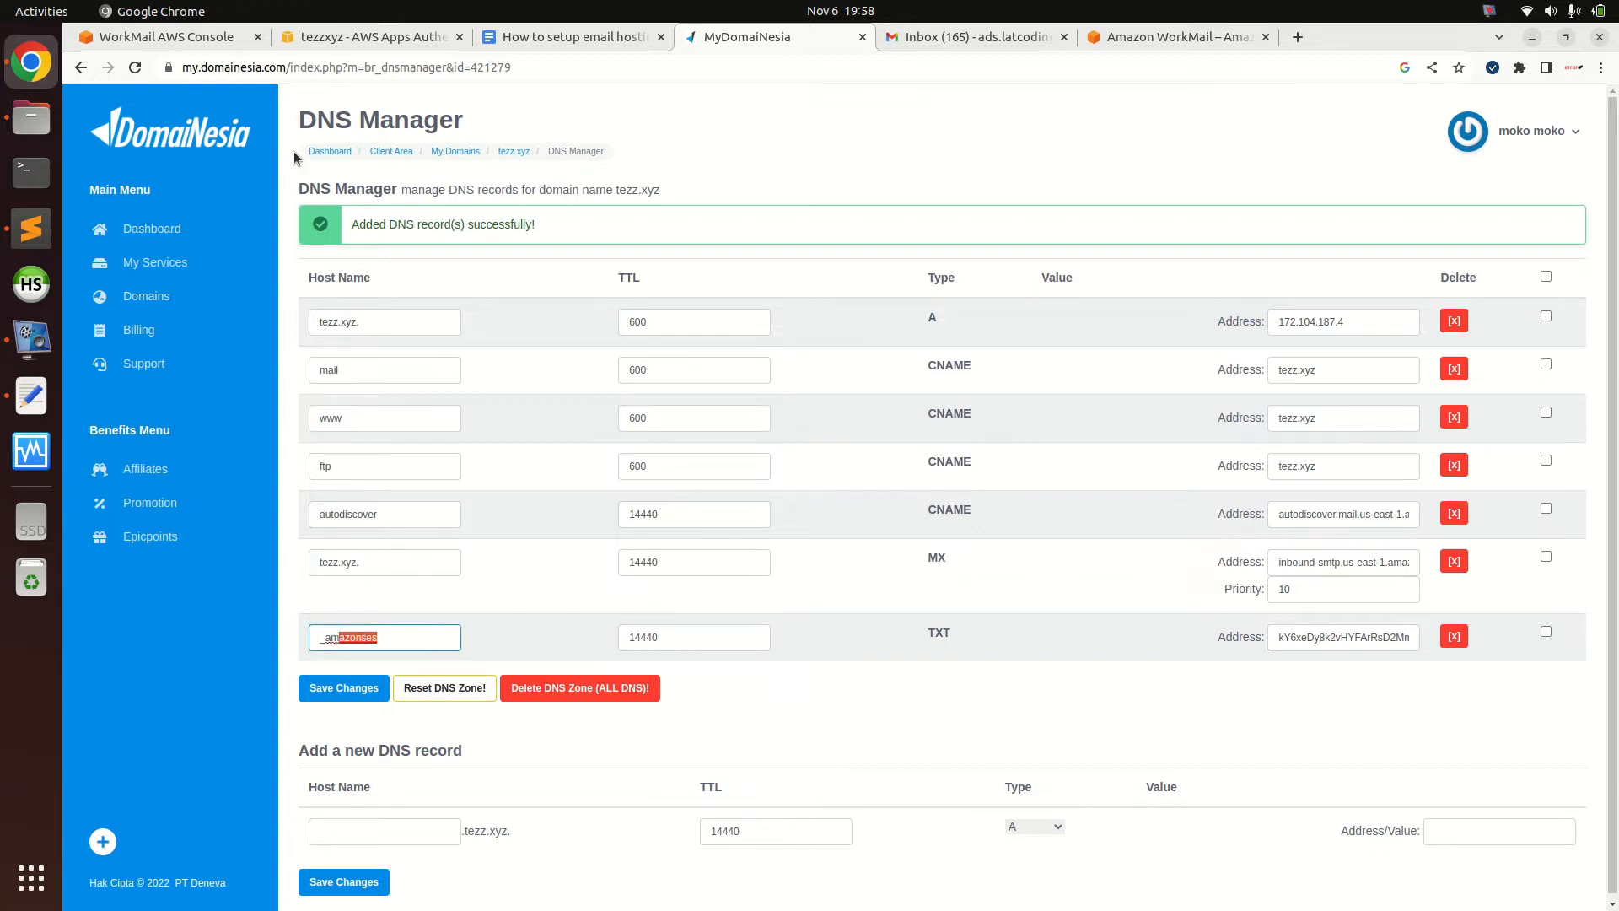
Copy the first DKIM CNAME record name from WorkMail's Improved security section
click(194, 39)
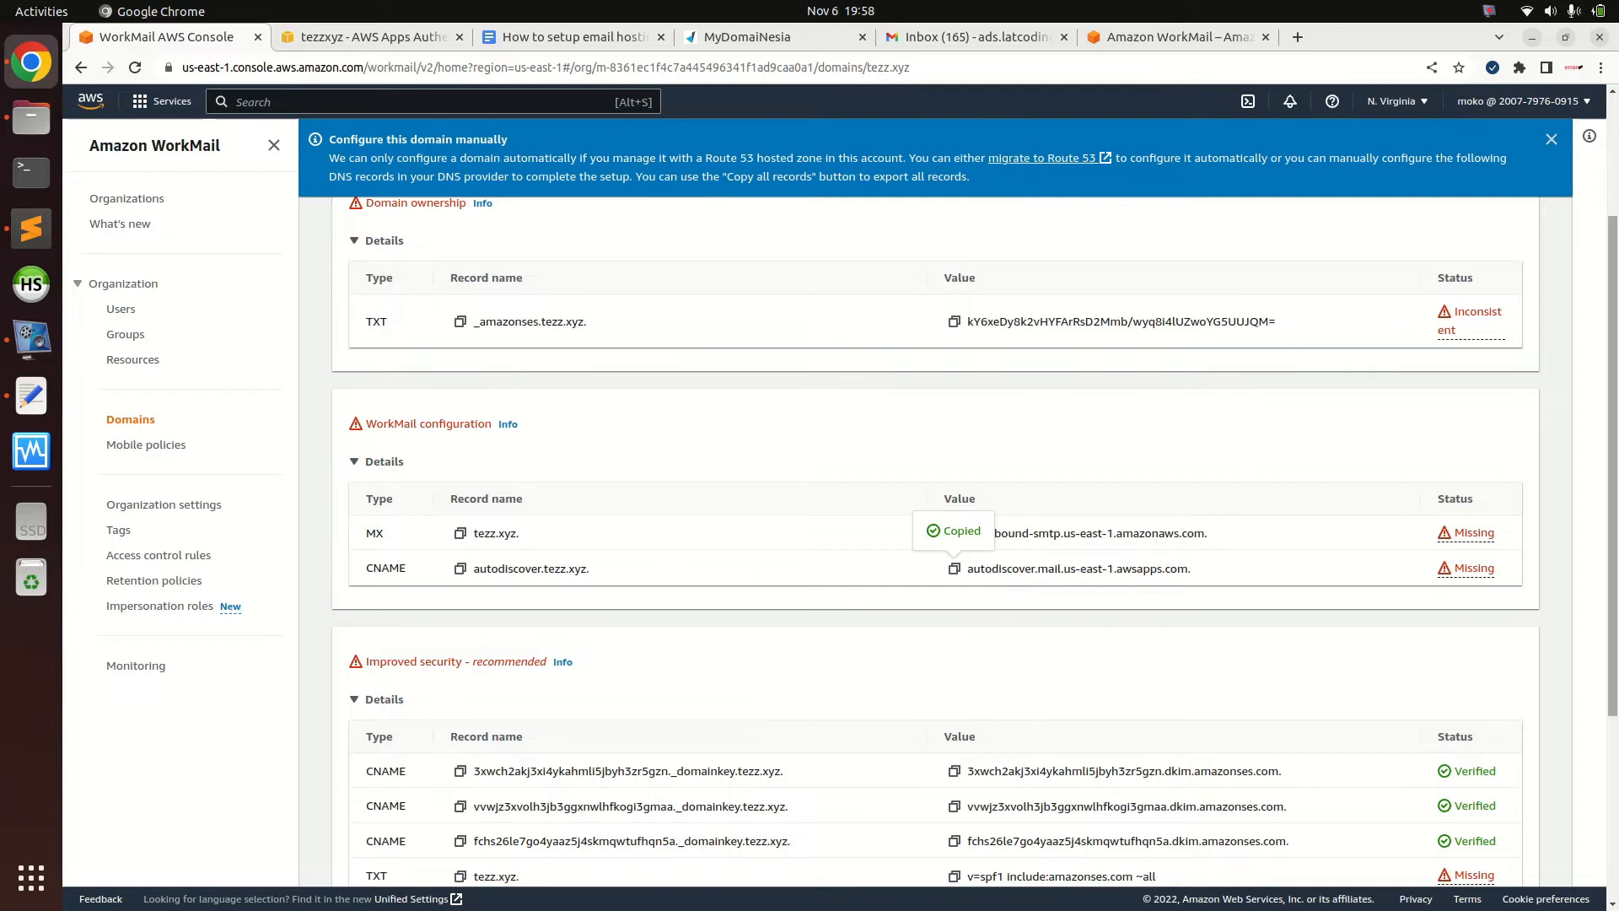
scroll(1612, 506, down, 2)
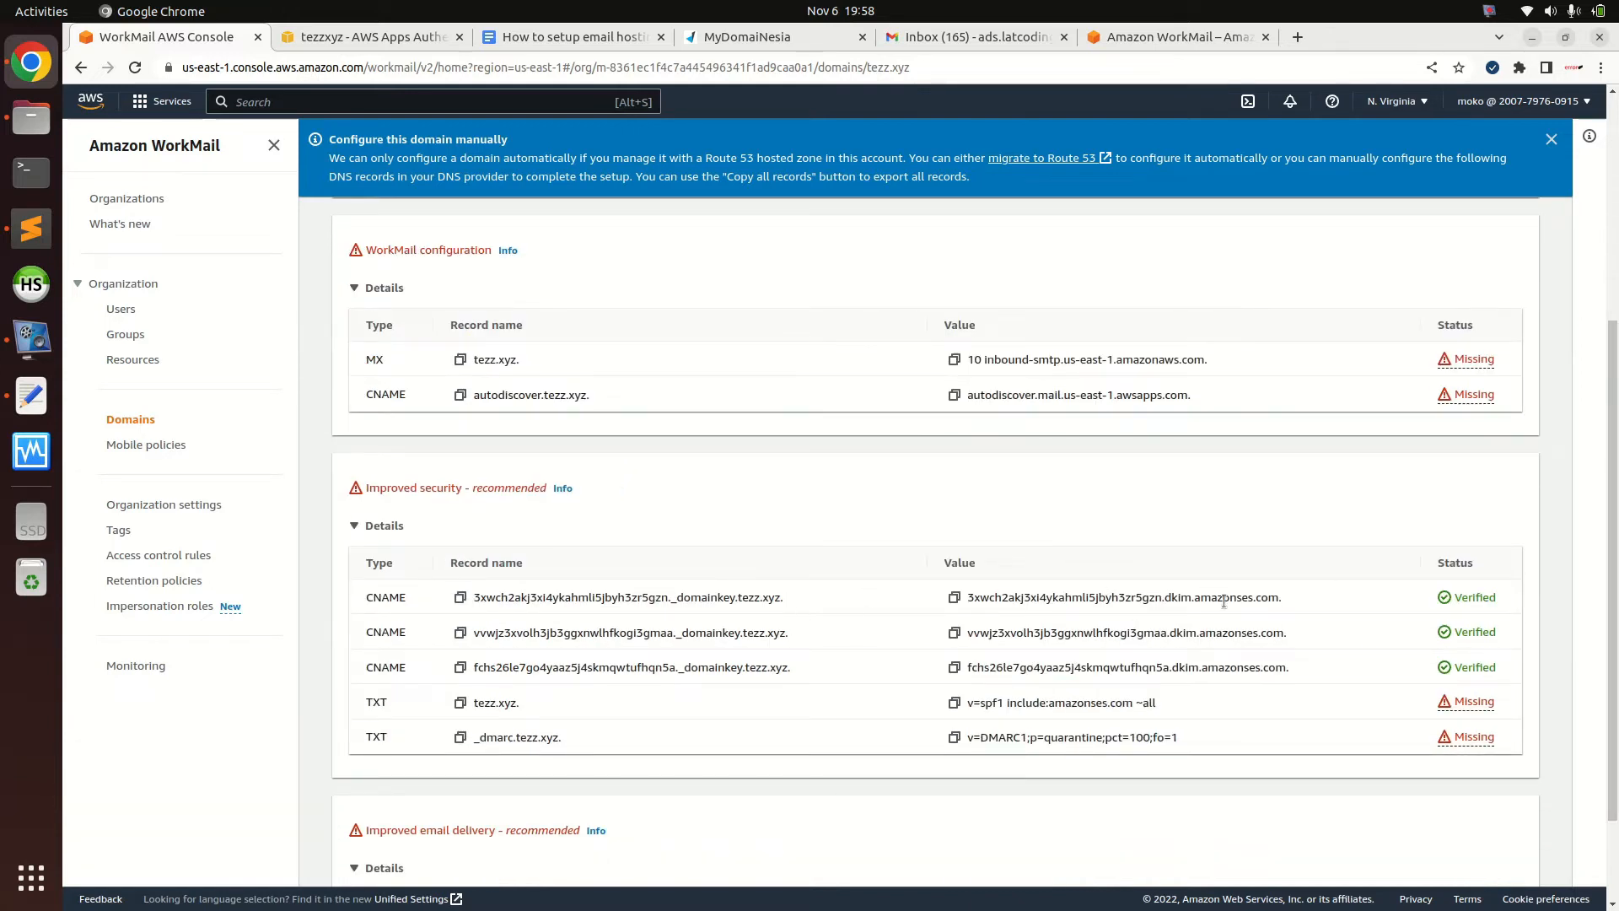
drag(1453, 595, 1482, 668)
click(1482, 666)
click(461, 596)
click(460, 597)
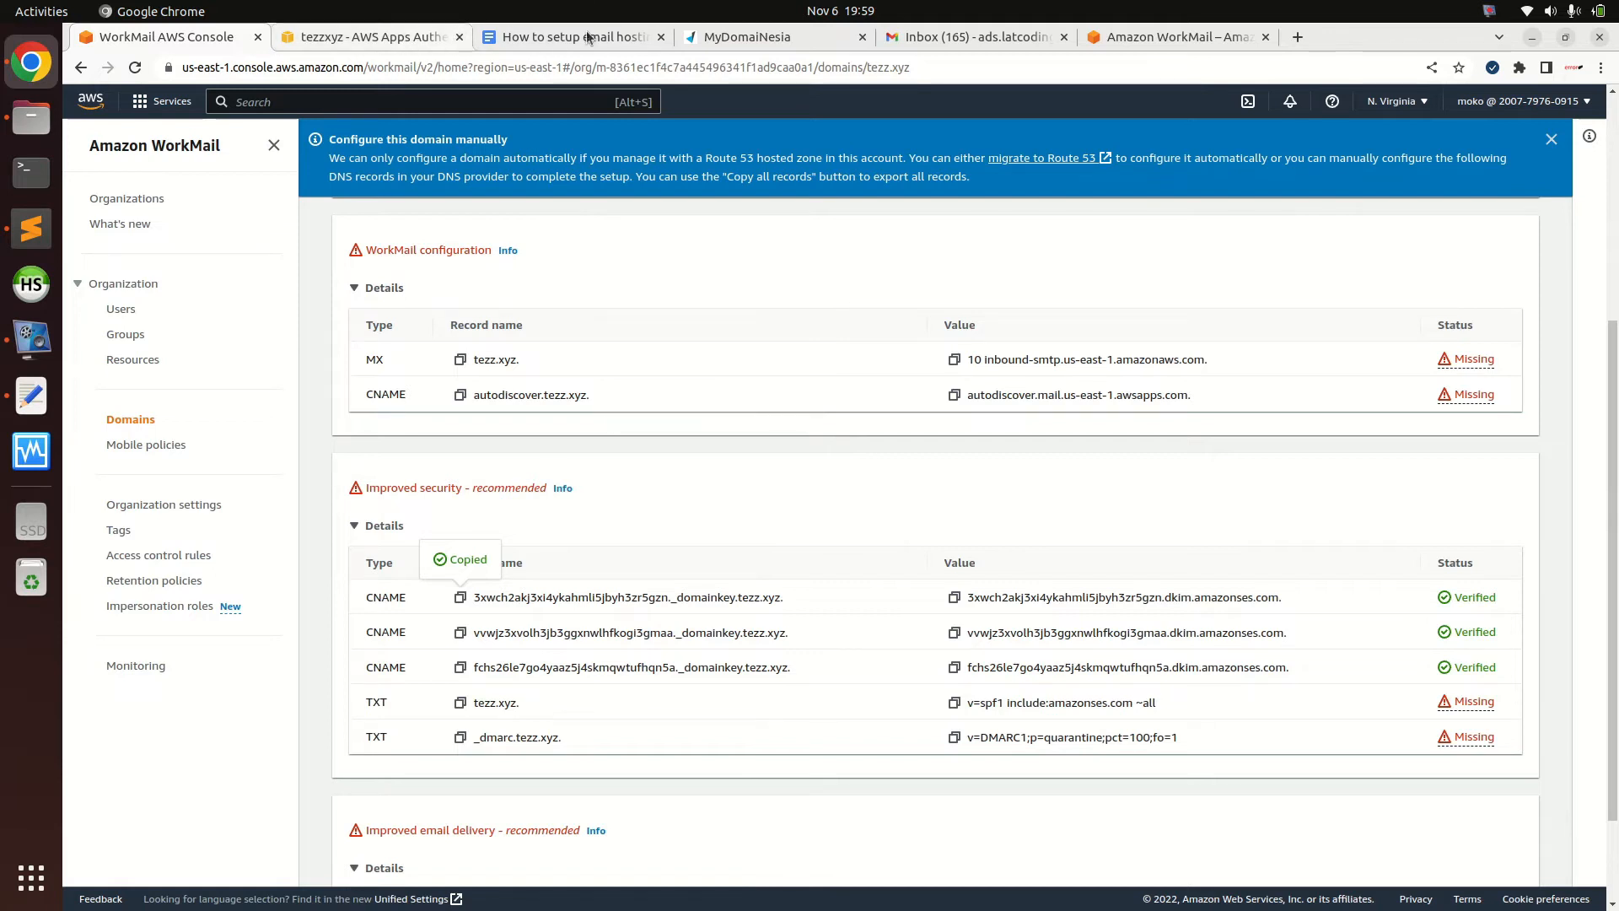
Add the first DKIM CNAME record in DomaiNesia using the name and value copied from WorkMail
click(721, 37)
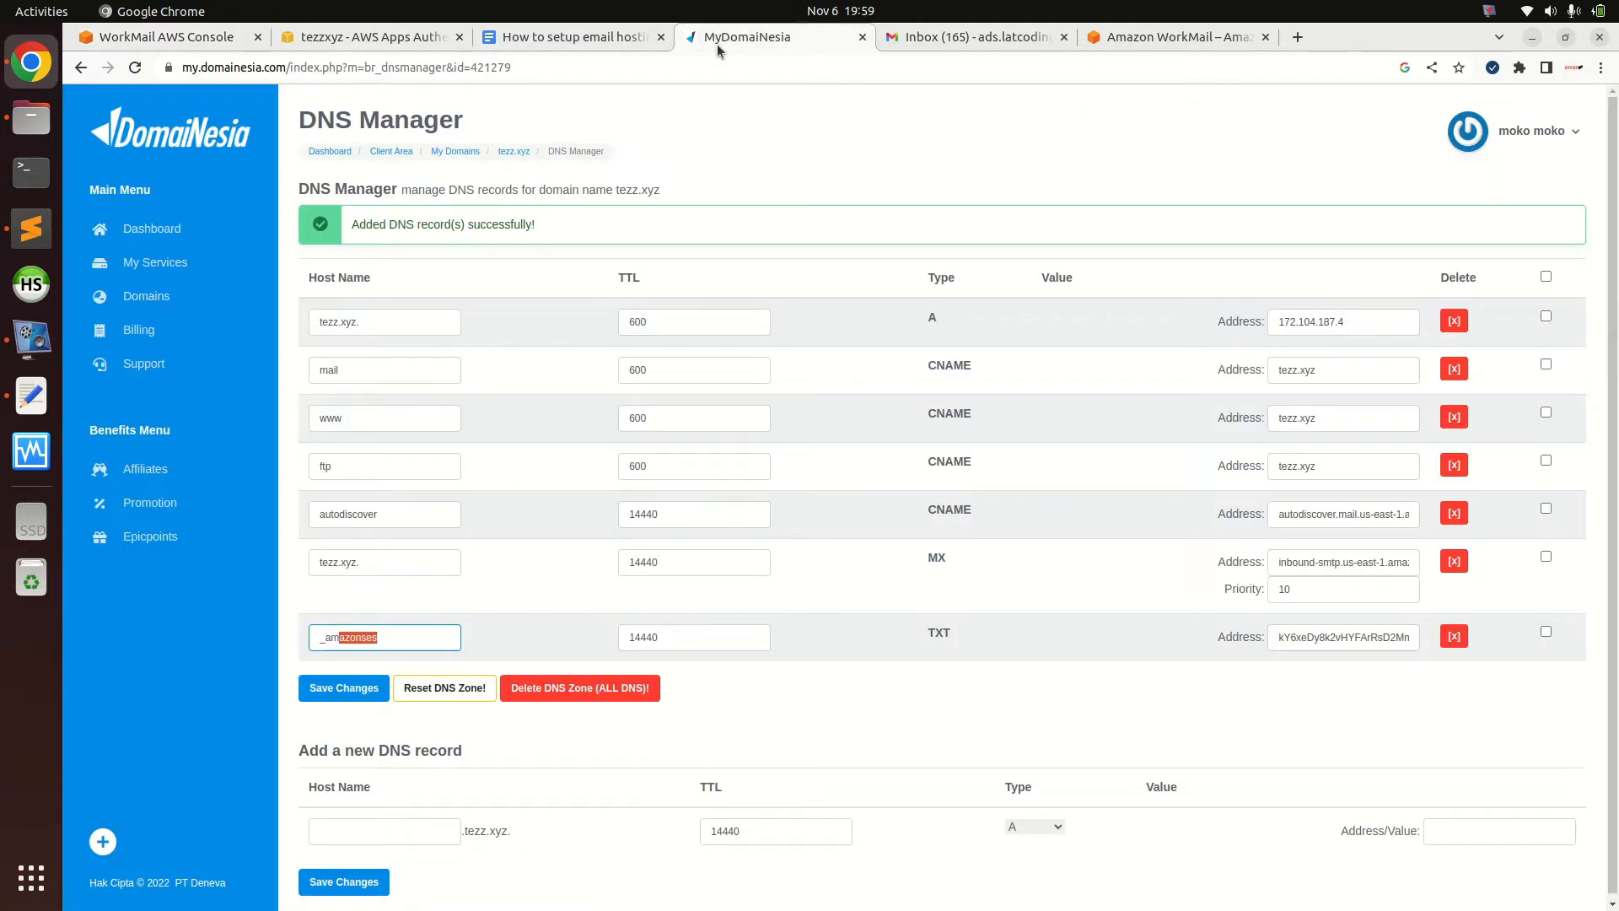
click(420, 828)
key(ctrl+v)
click(1038, 830)
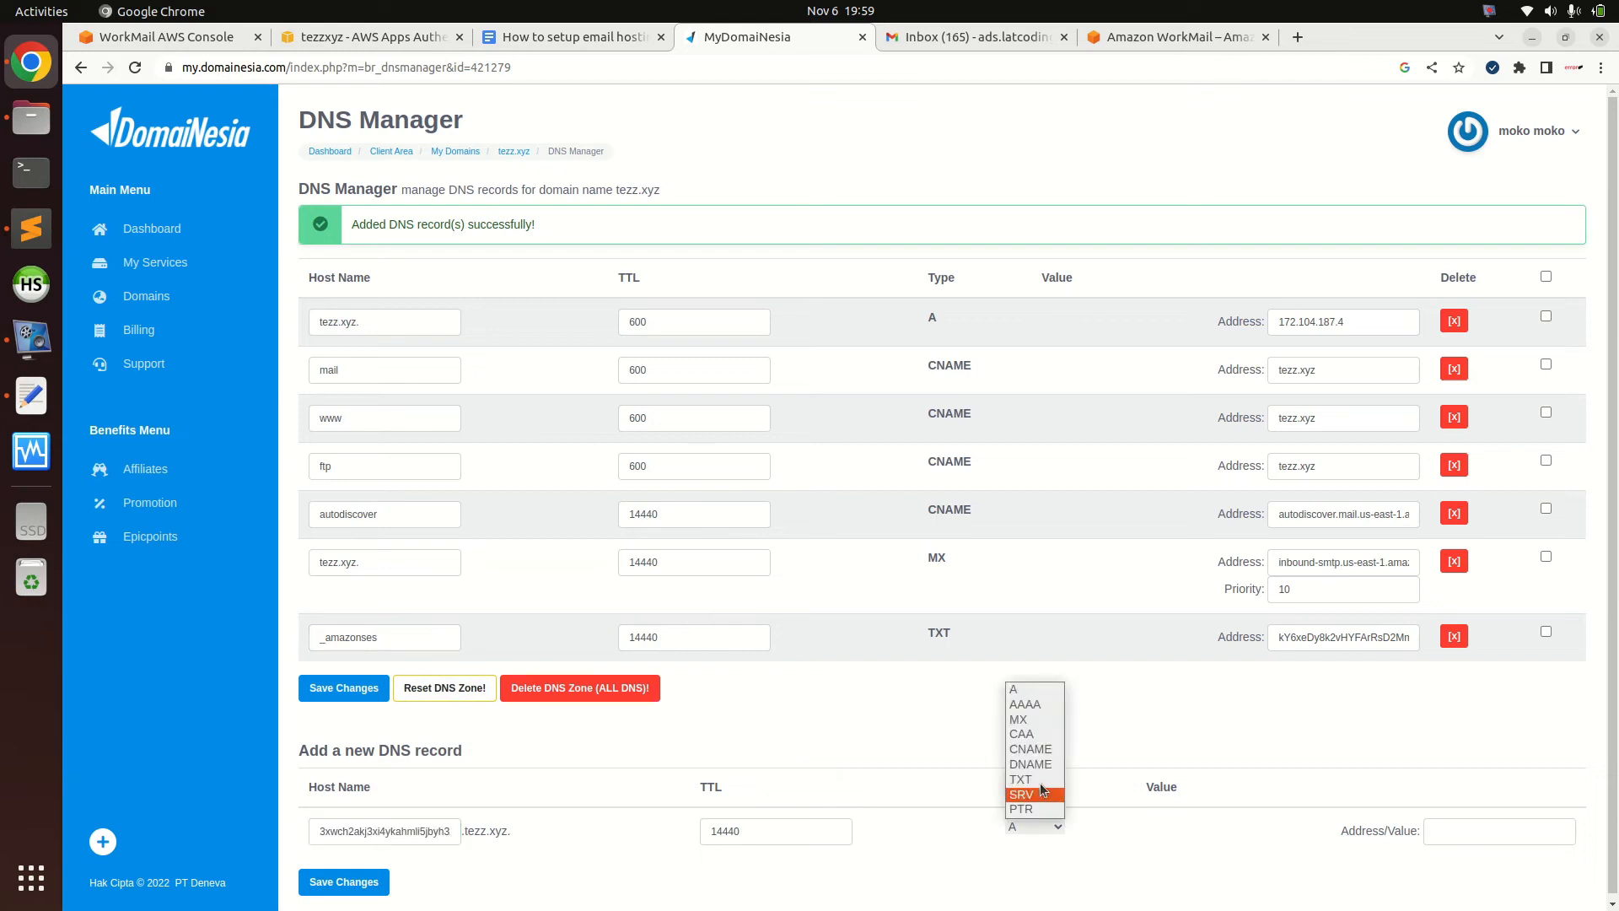
click(1038, 750)
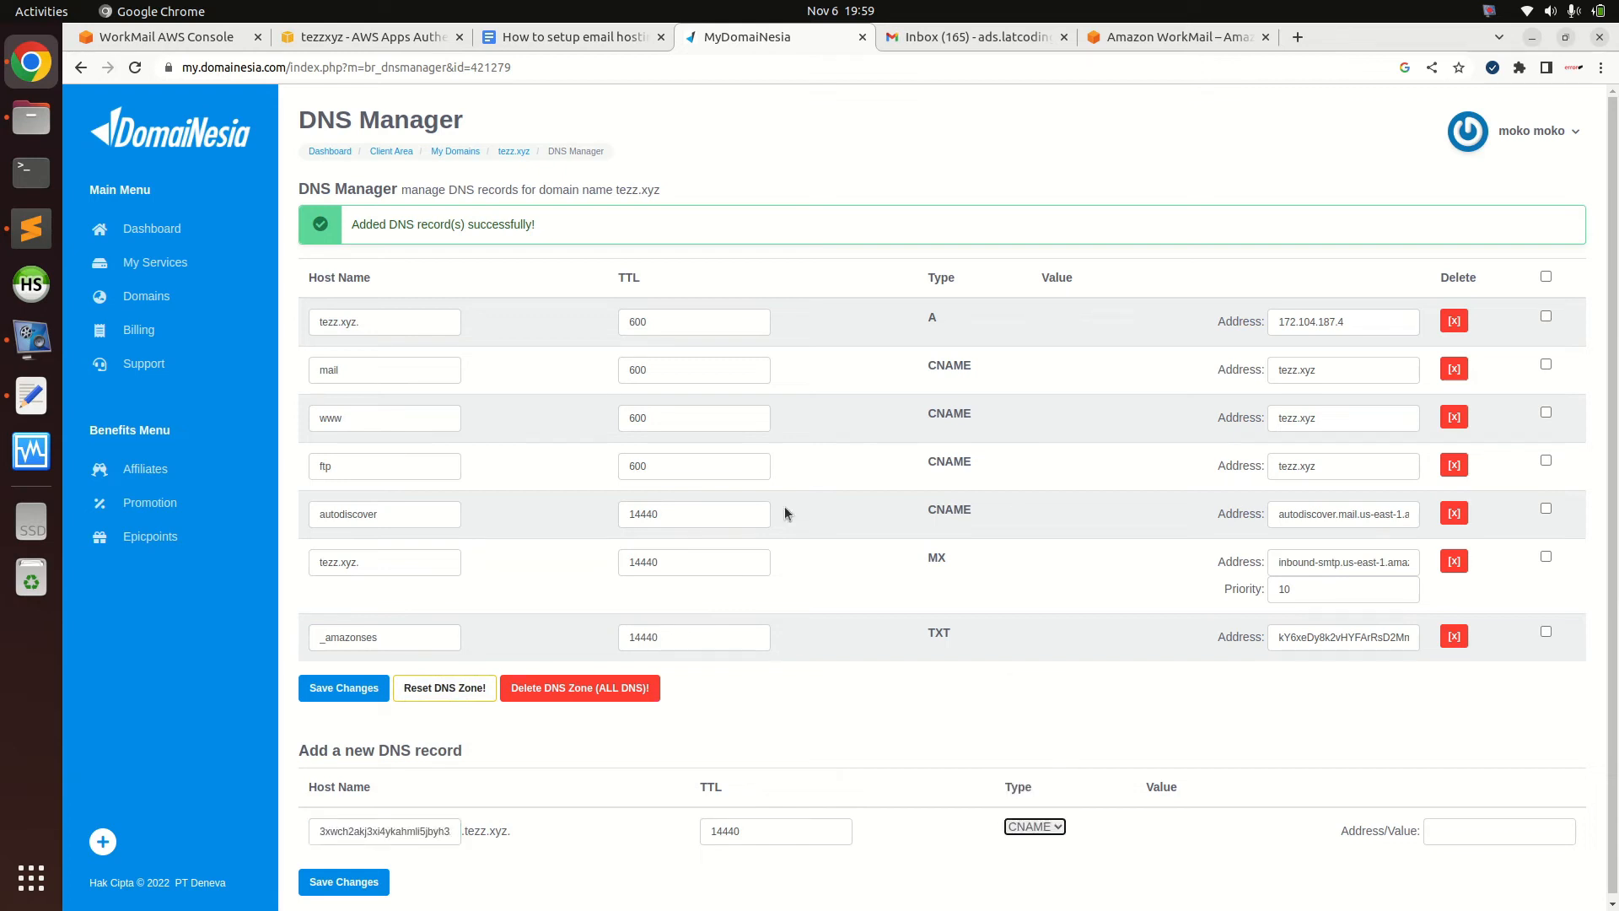
click(215, 39)
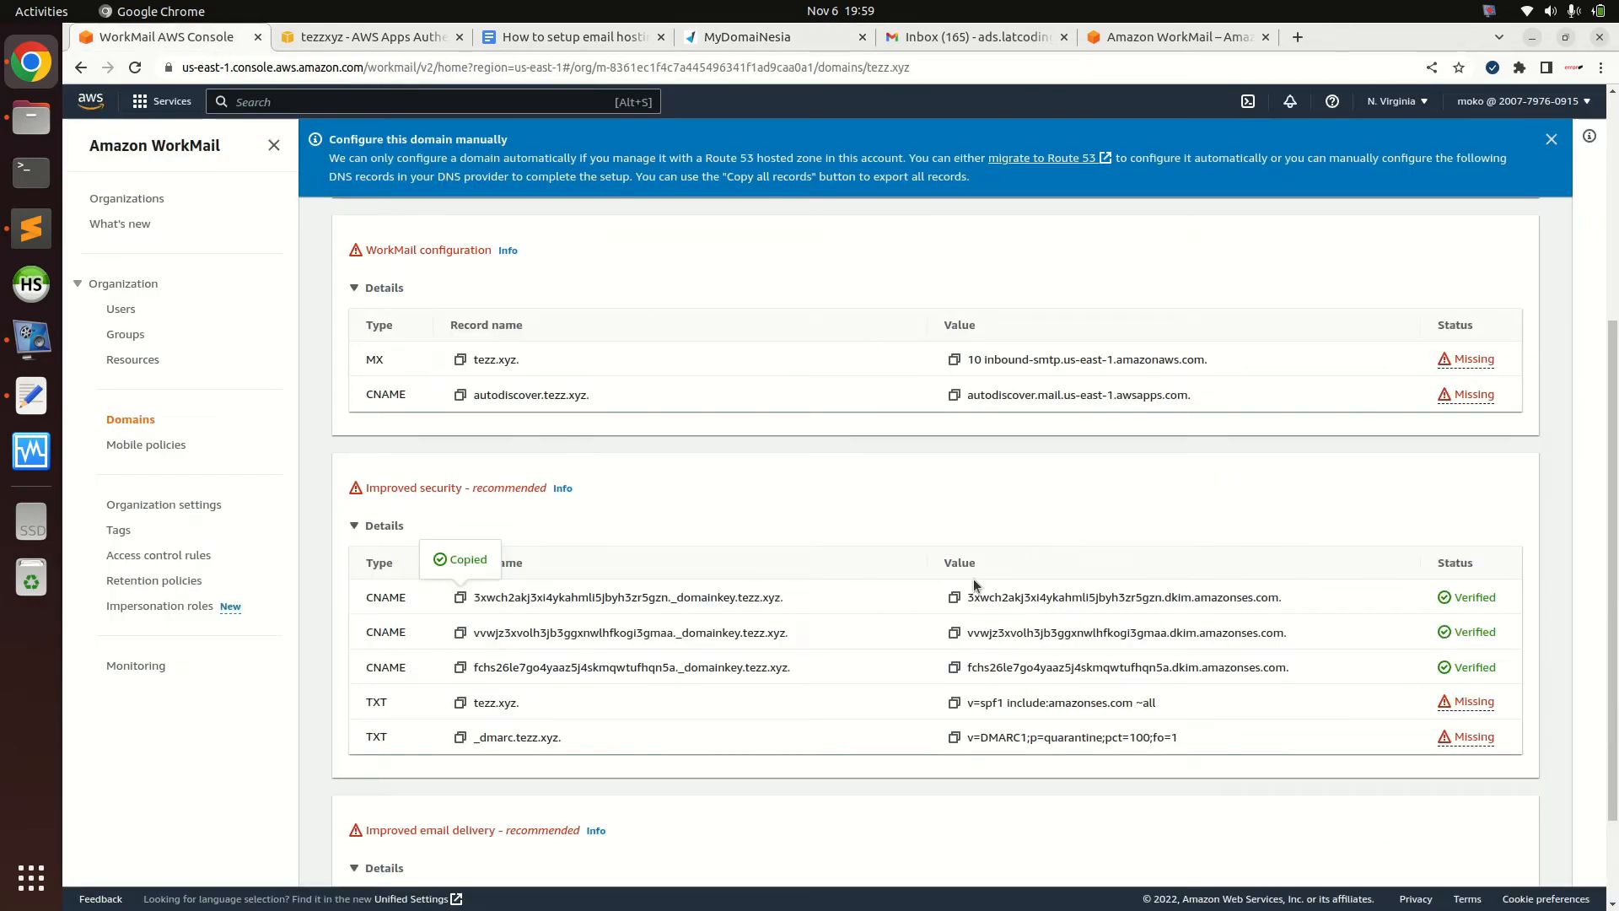
click(953, 597)
click(753, 39)
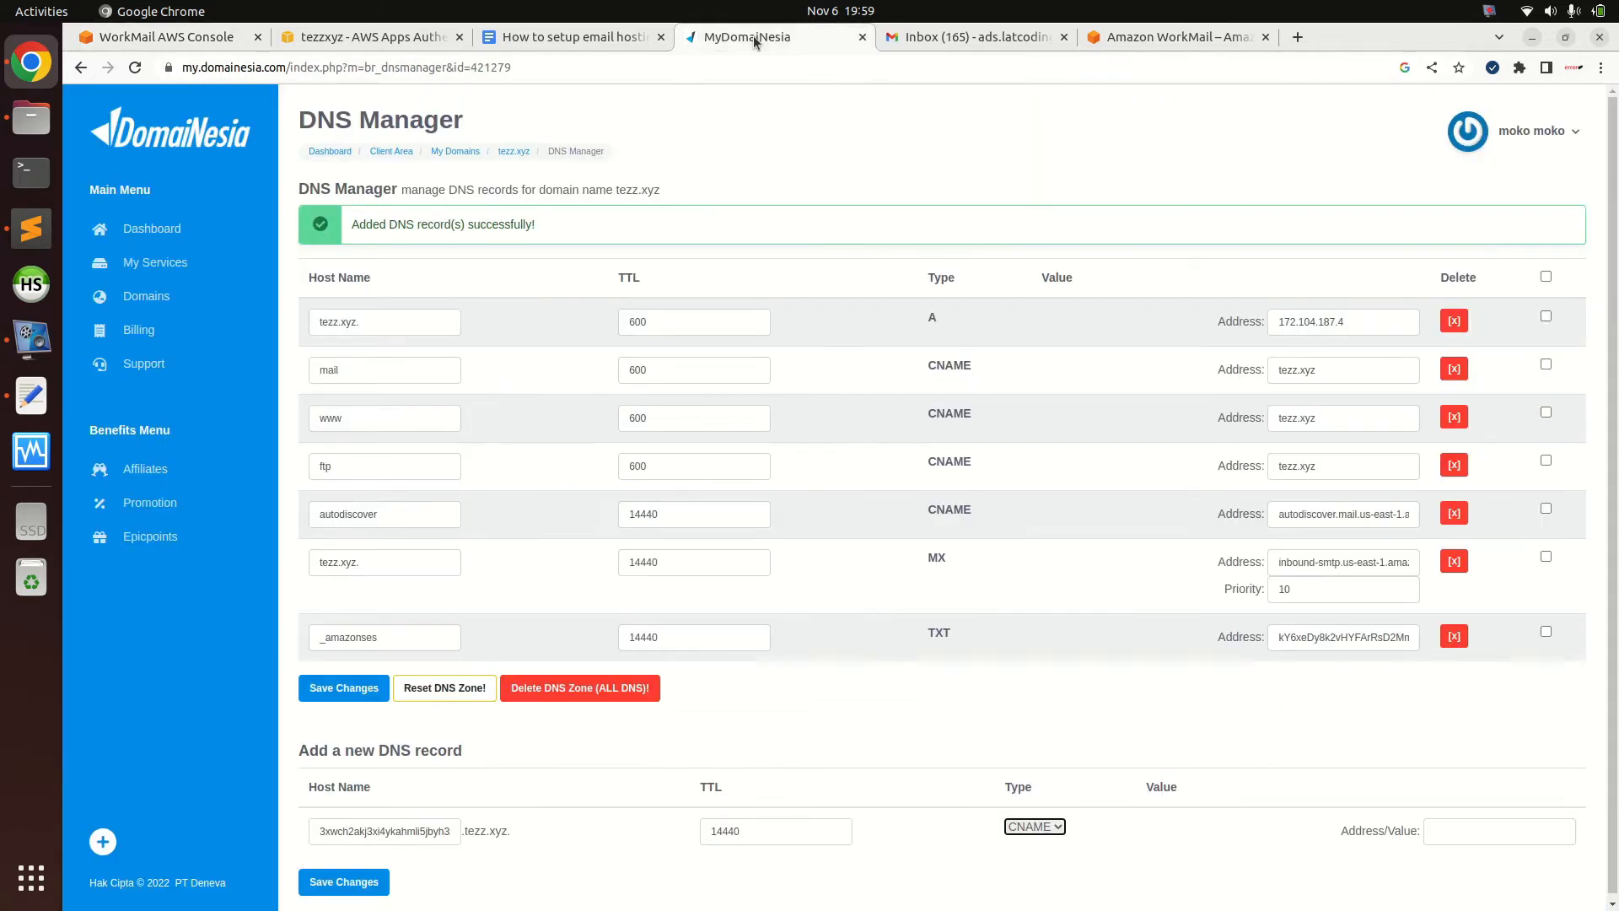
click(1525, 830)
key(ctrl+v)
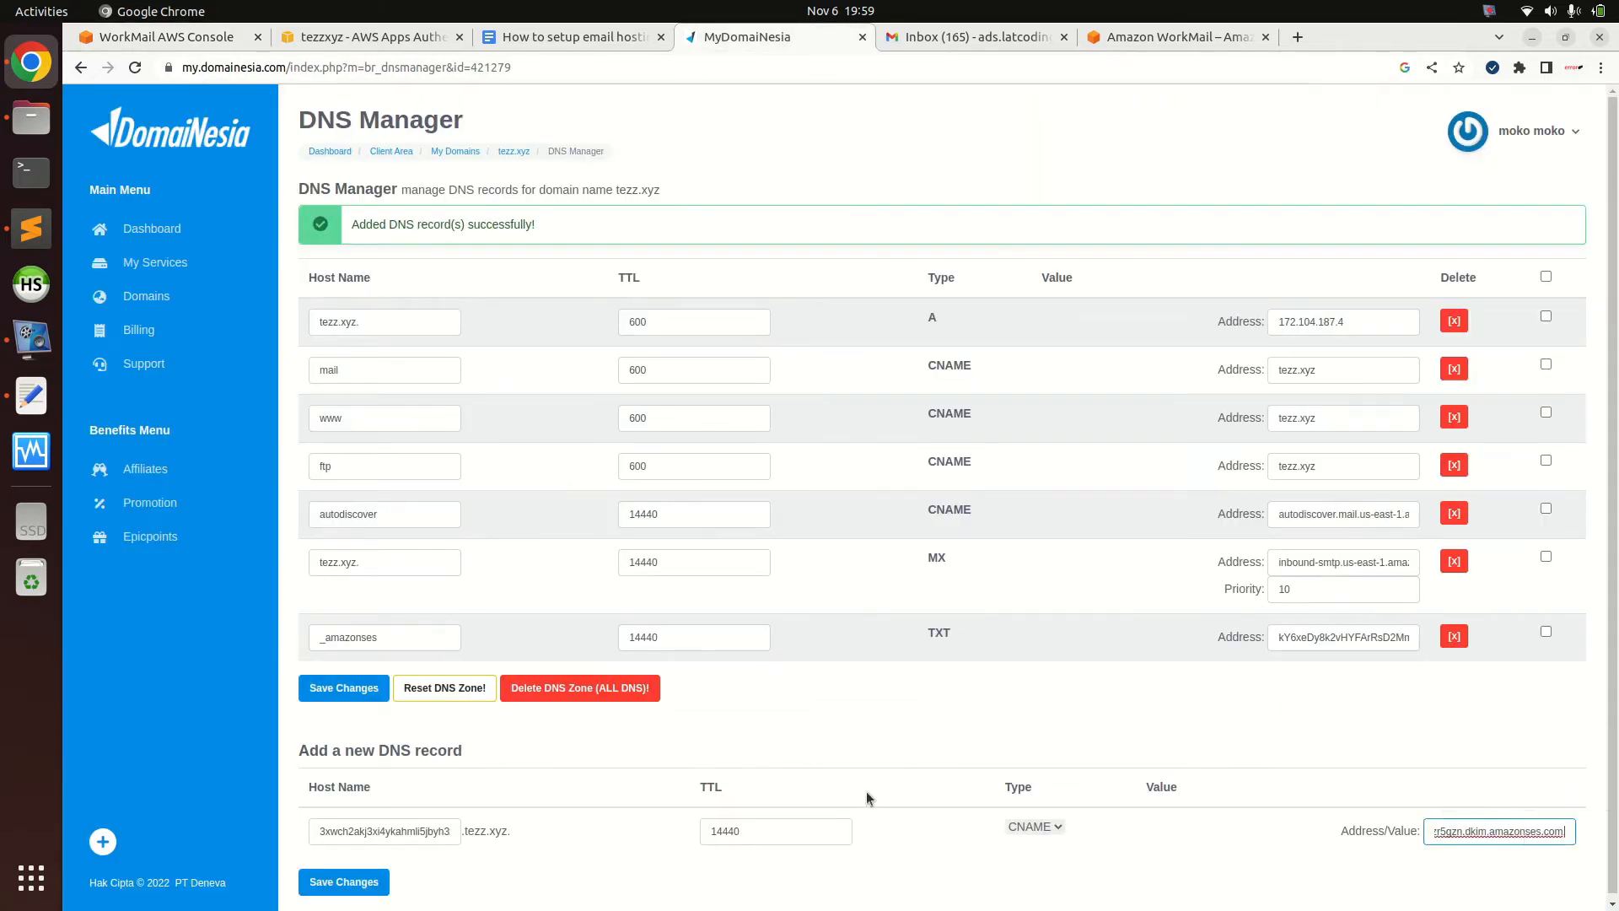
click(354, 882)
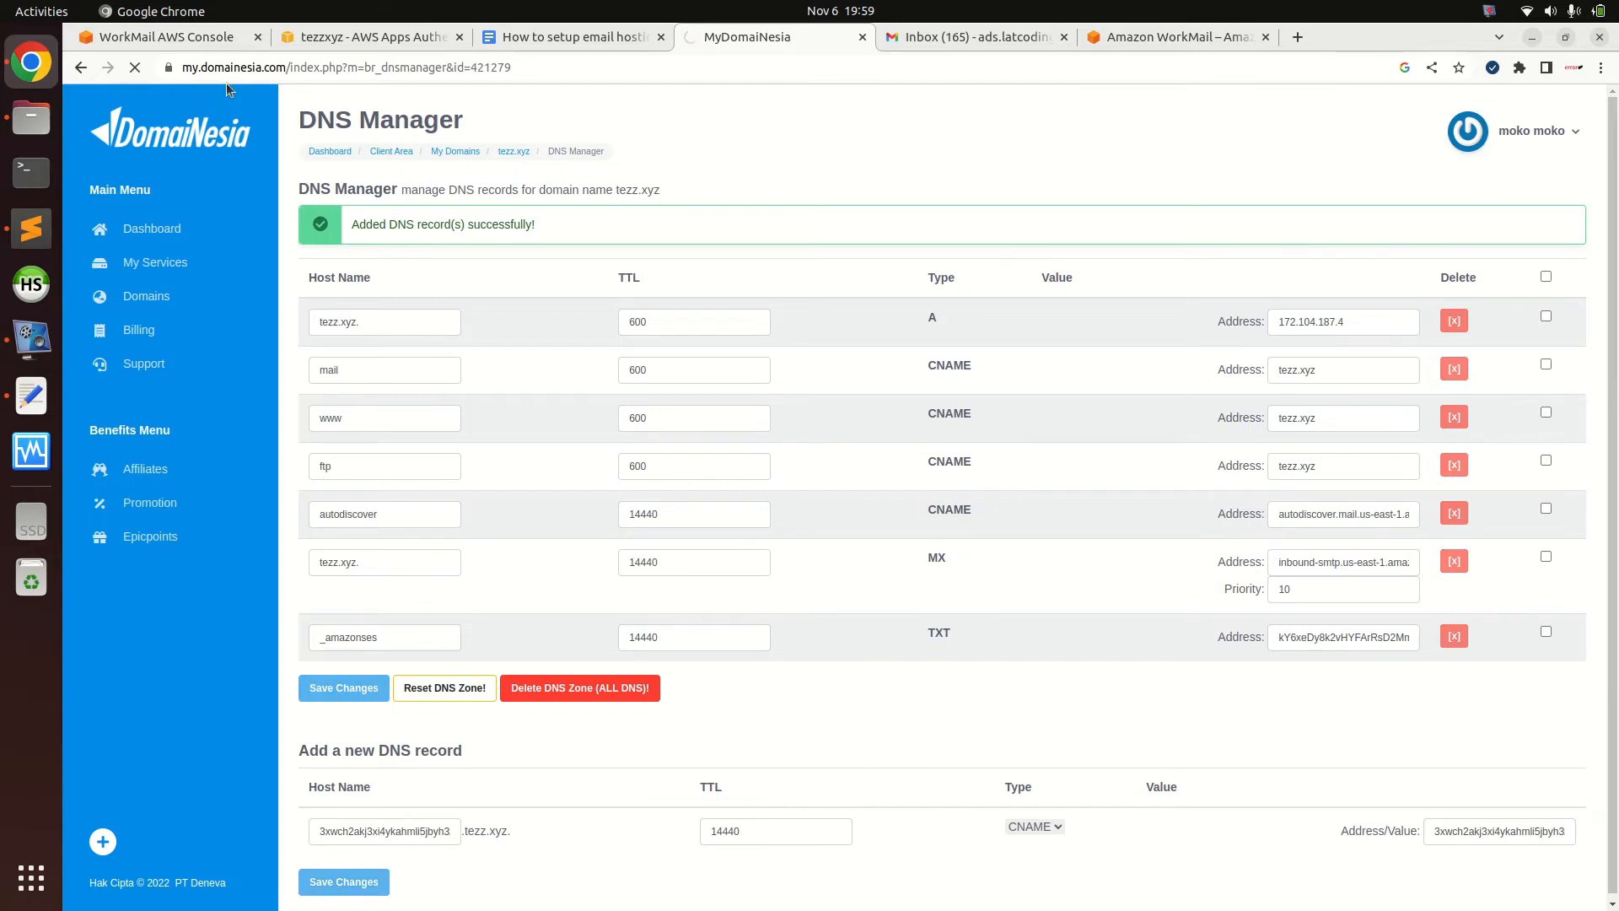
Add the second DKIM CNAME record with its copied name and target value
click(192, 41)
click(460, 633)
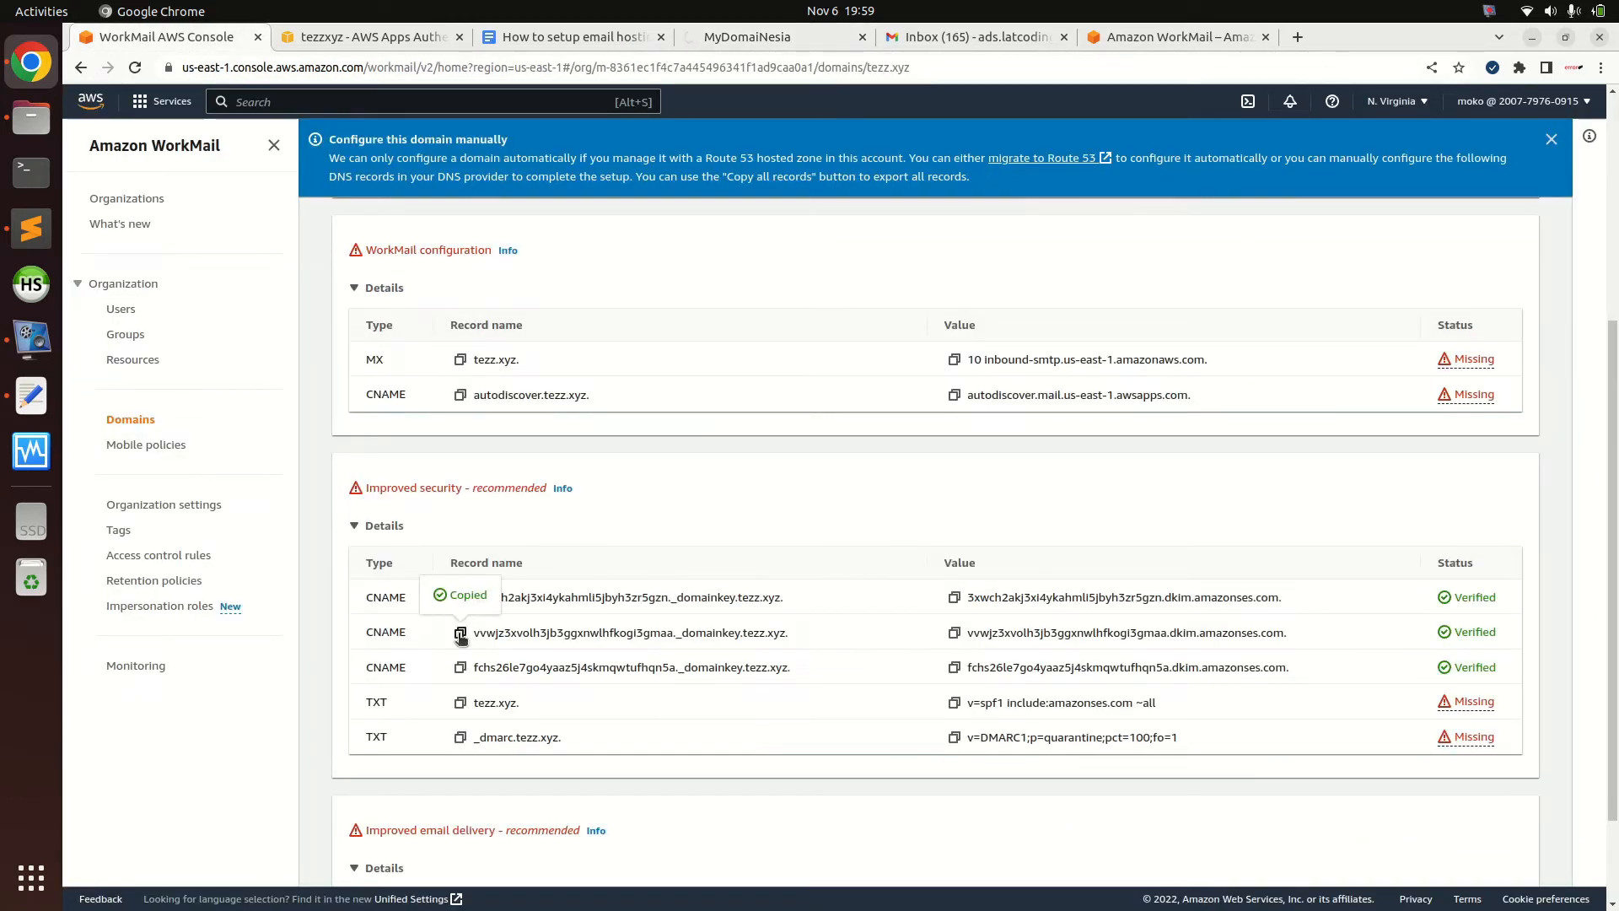
click(758, 37)
click(376, 881)
key(ctrl+v)
click(1037, 875)
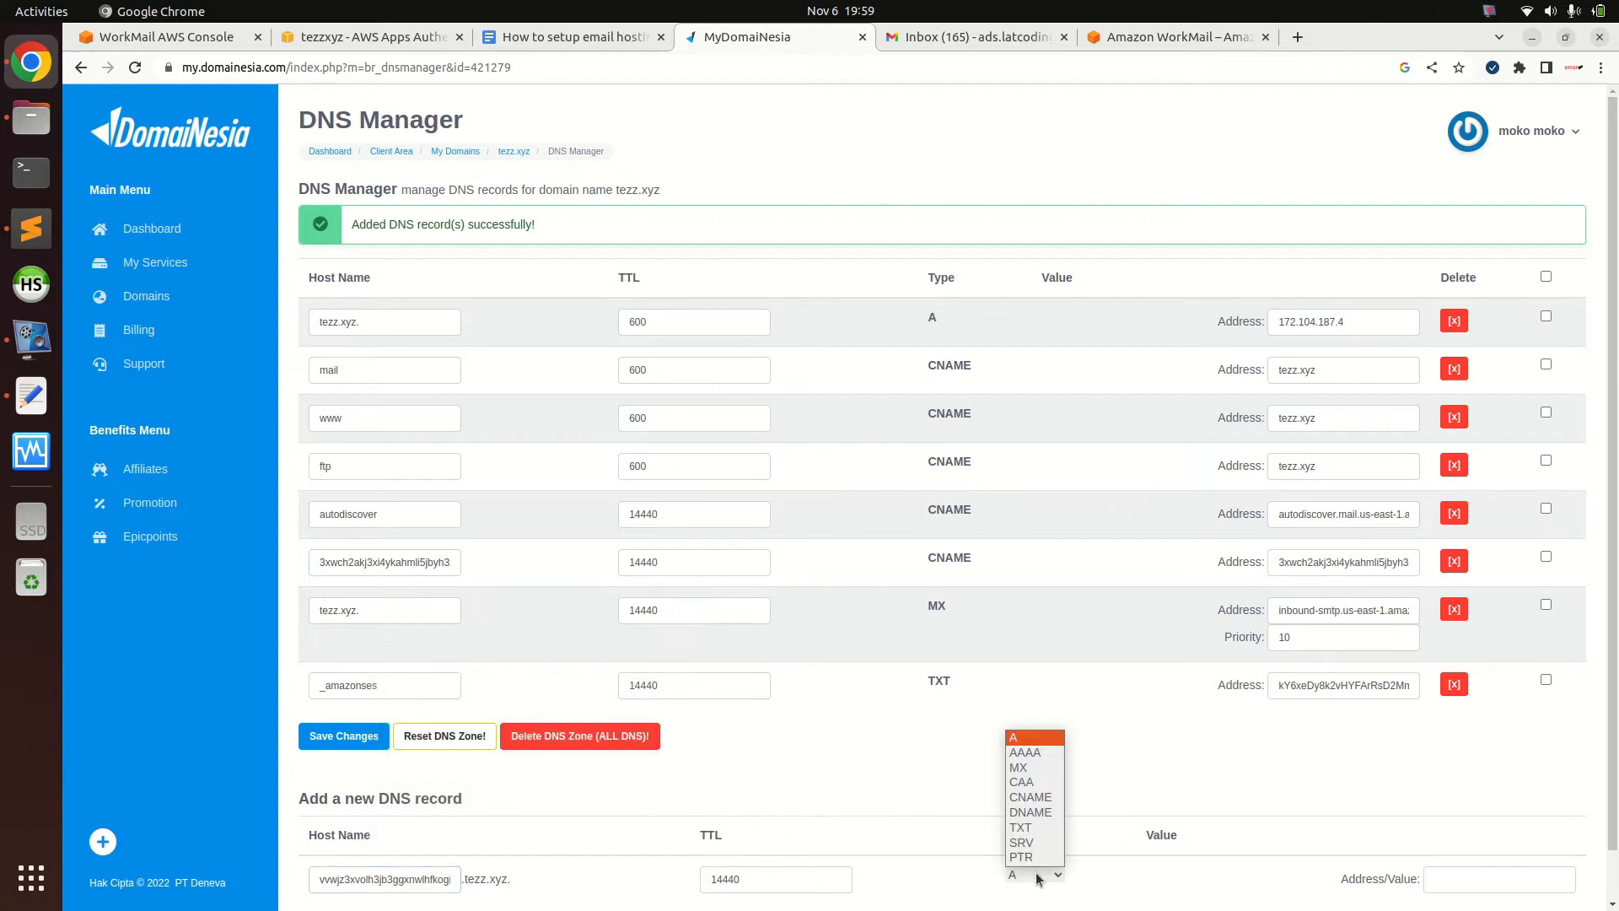
click(1030, 796)
scroll(660, 436, down, 1)
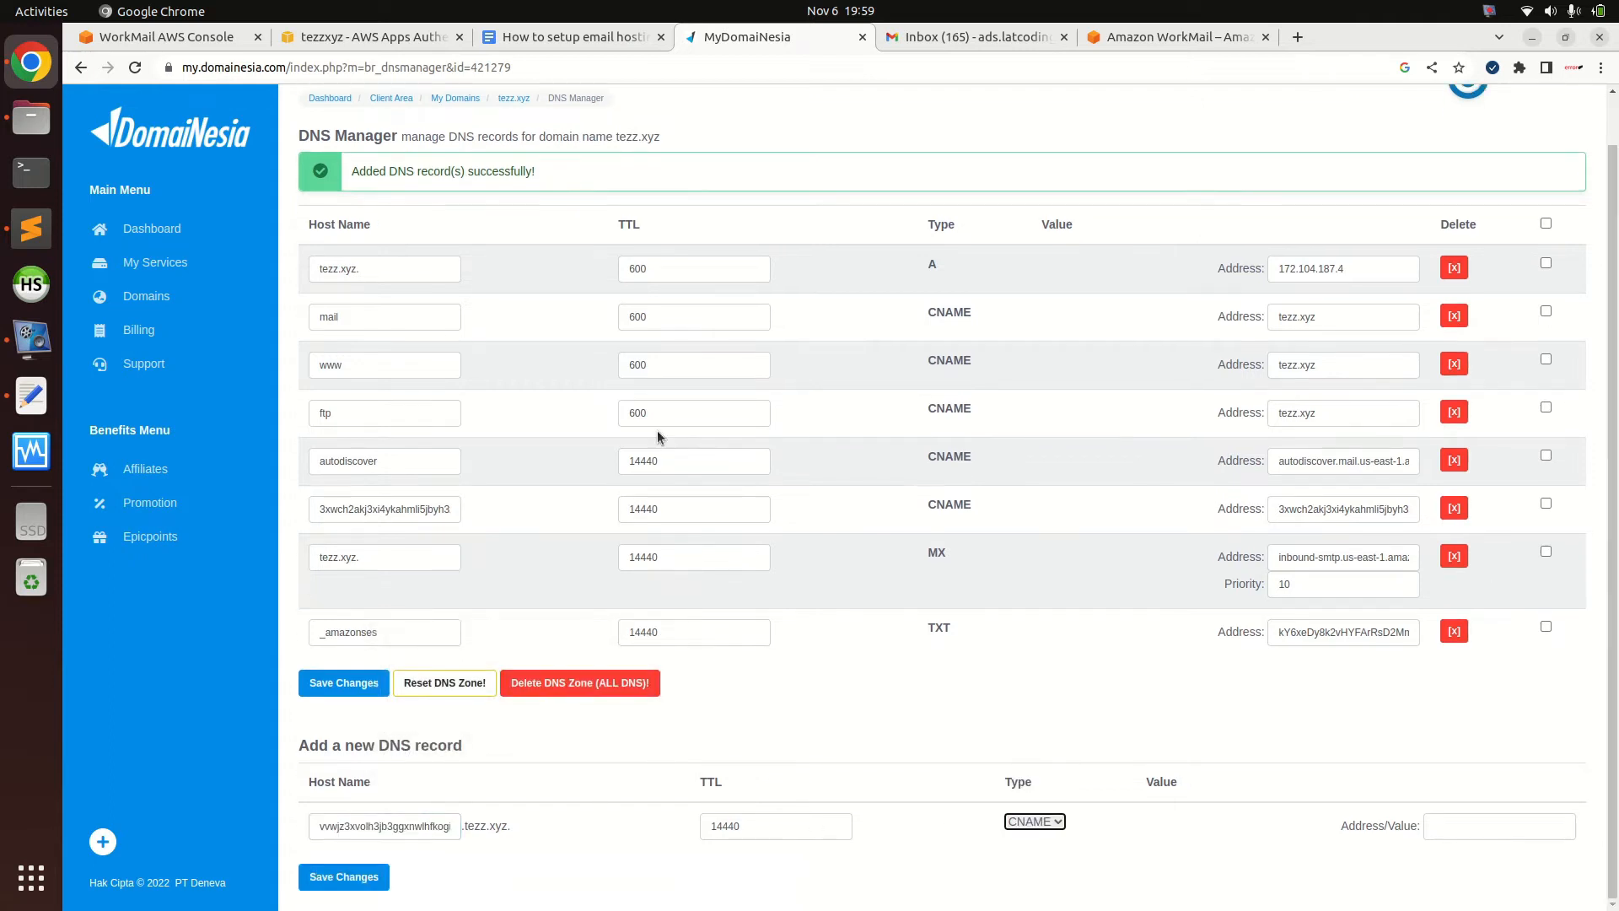
click(193, 36)
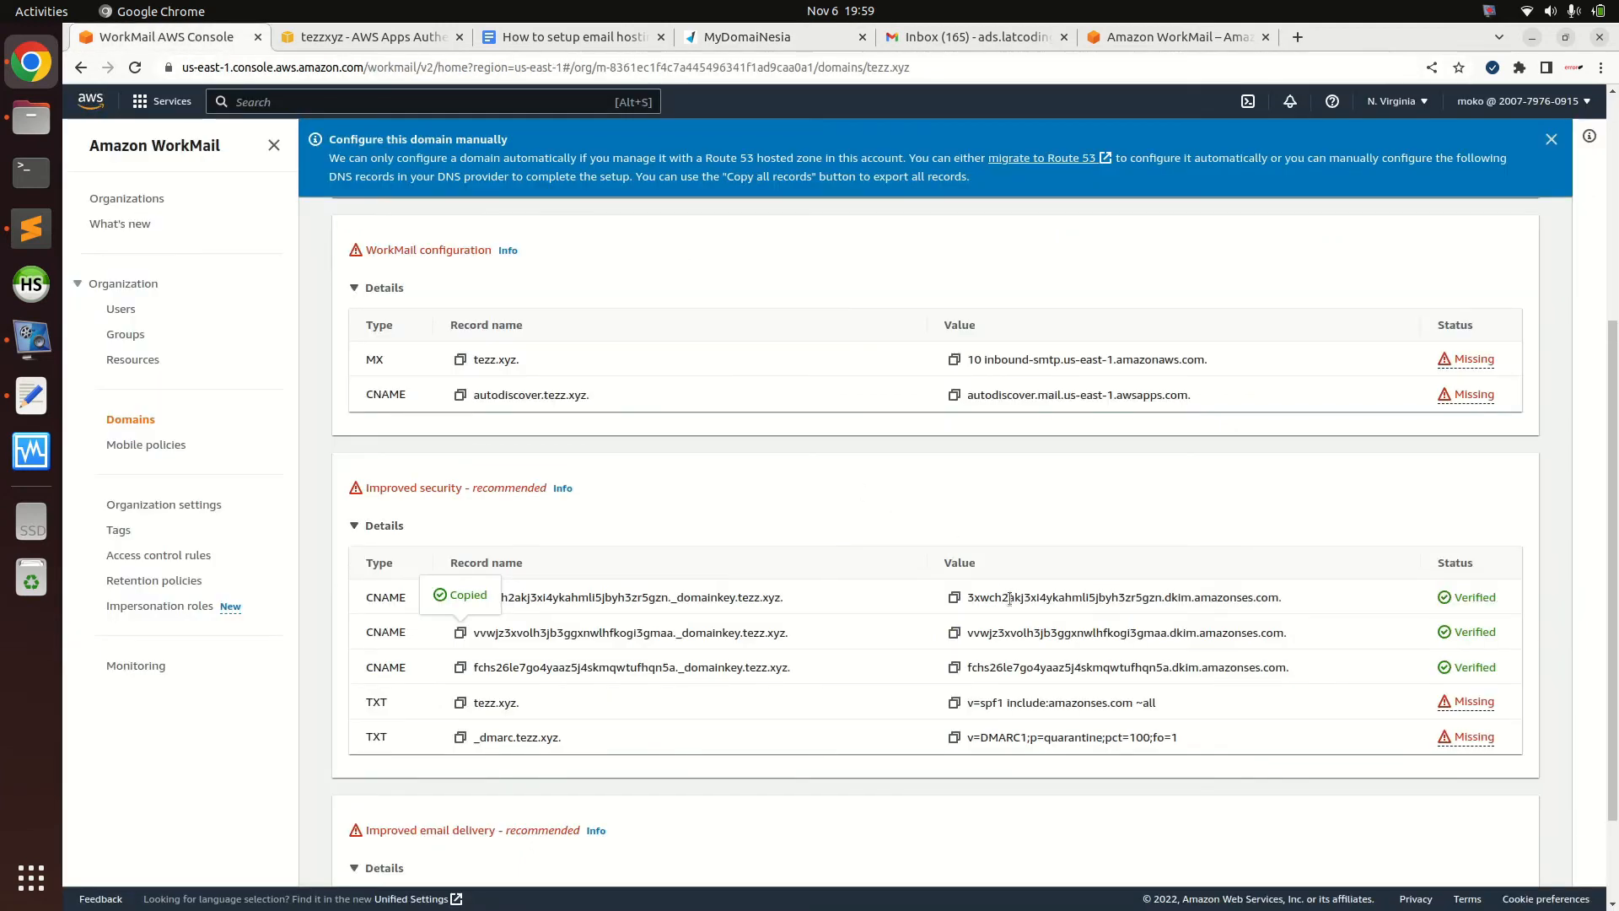
click(953, 632)
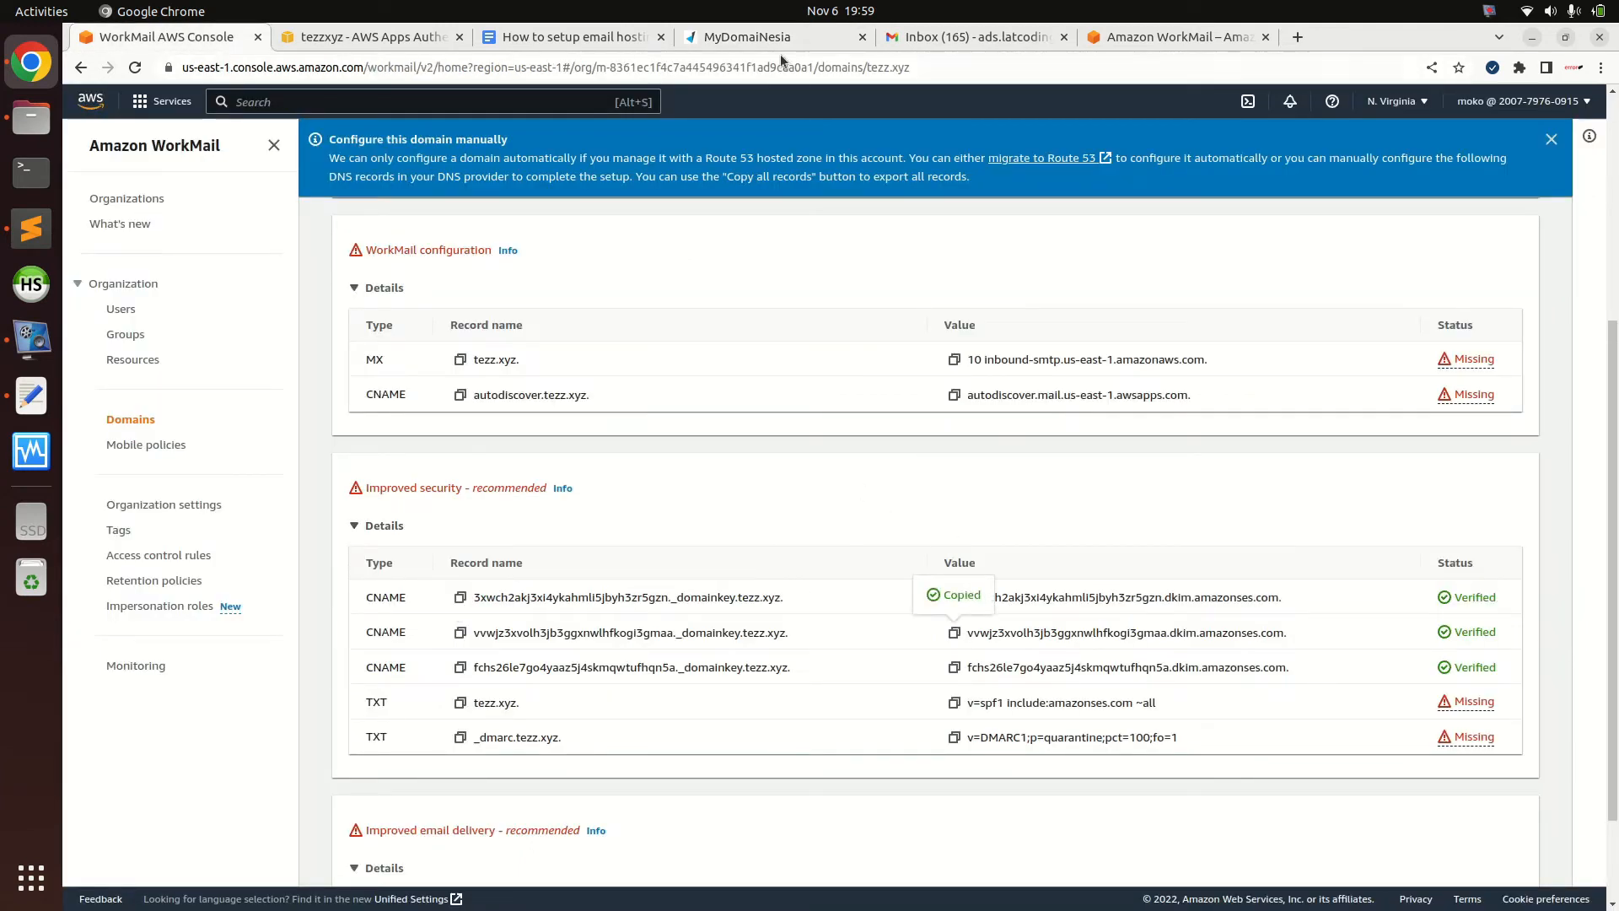
click(774, 39)
click(1457, 814)
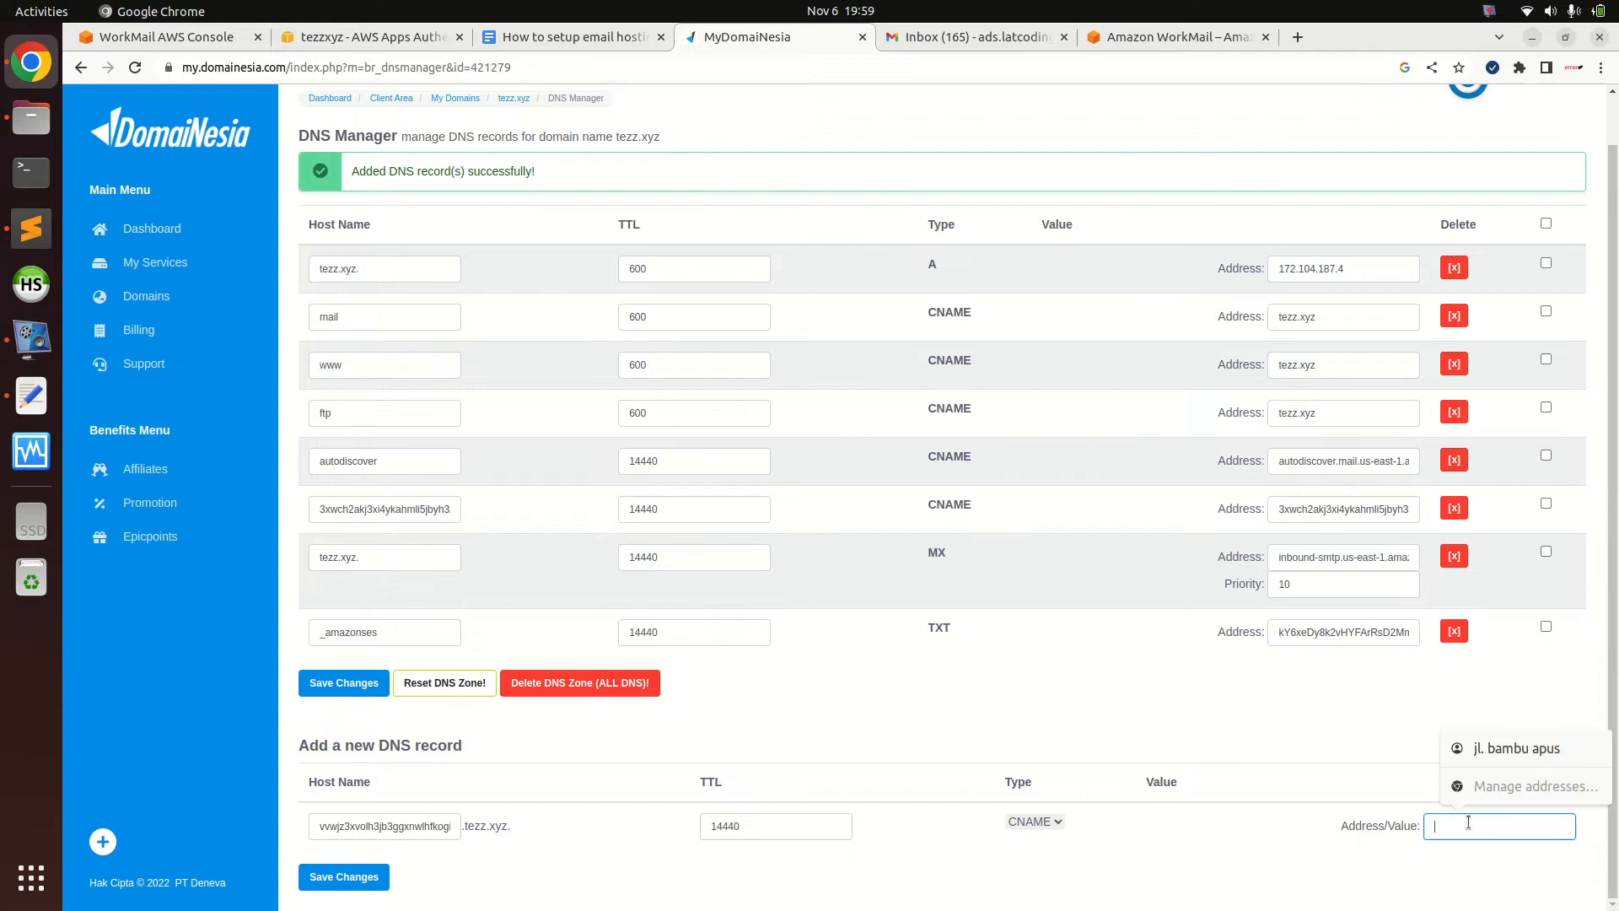
key(ctrl+v)
click(344, 876)
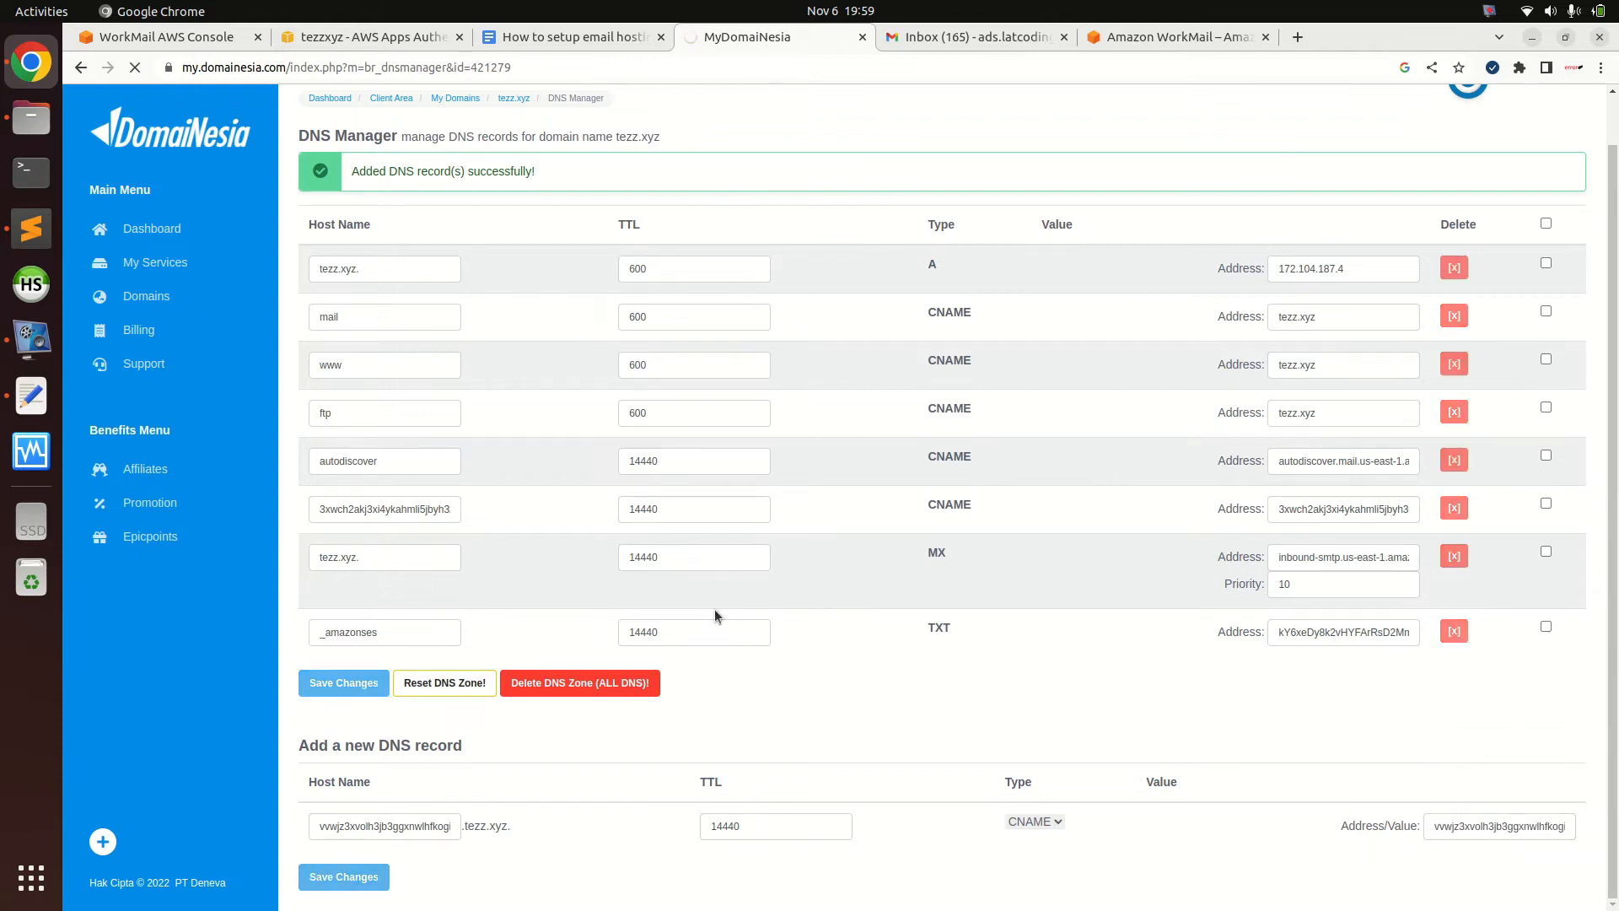
Add the third DKIM CNAME record with its copied name and target value
click(202, 38)
click(459, 632)
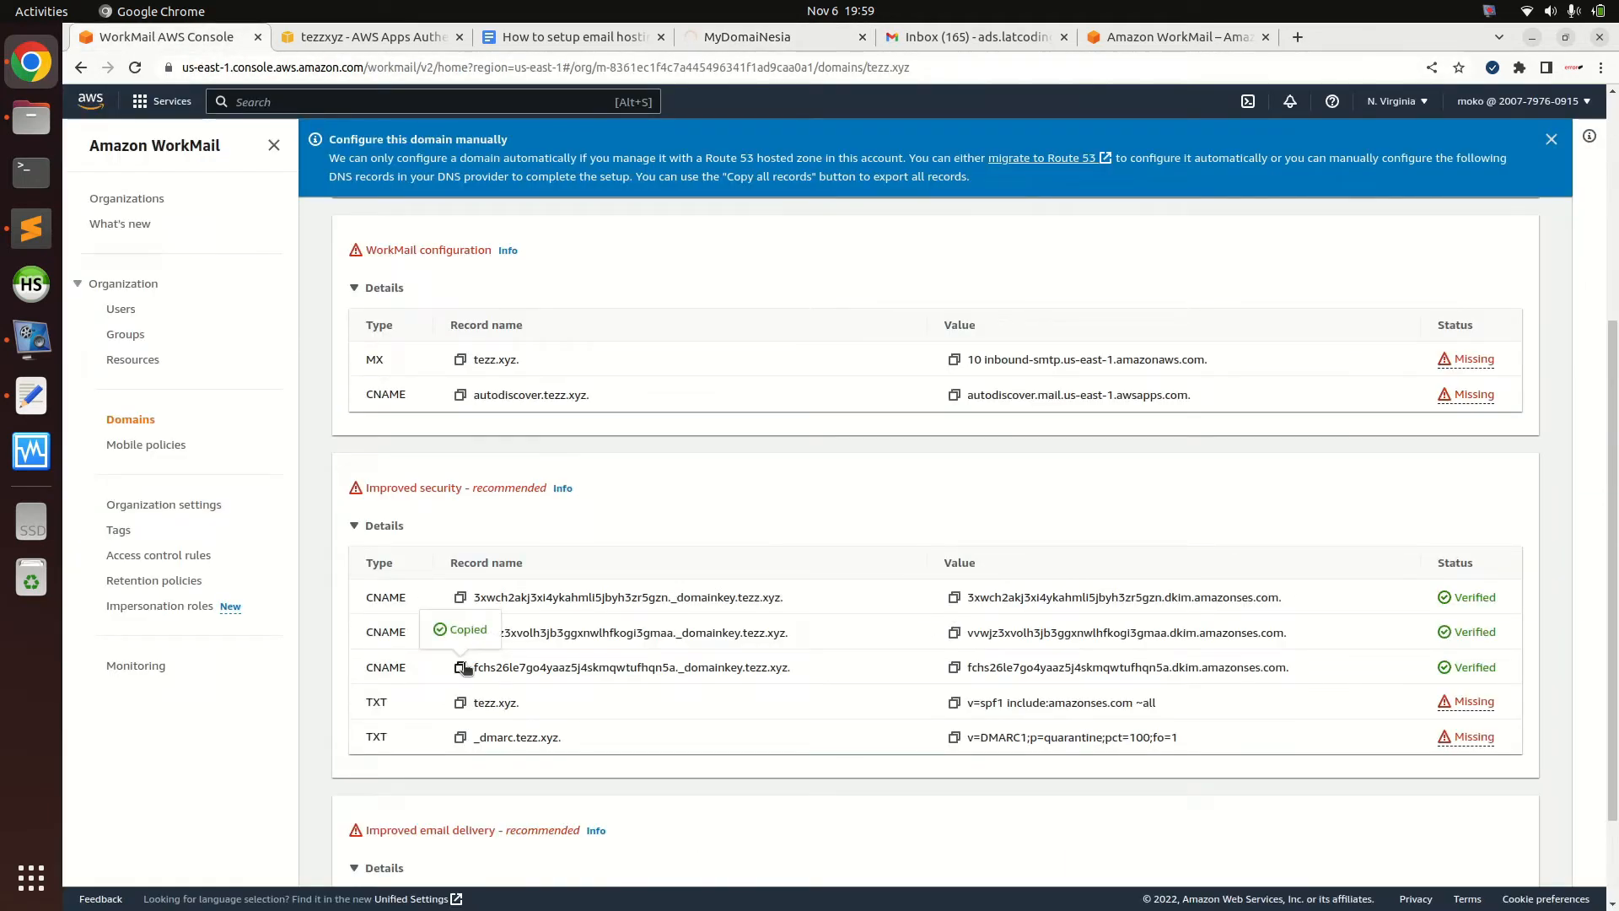
click(756, 38)
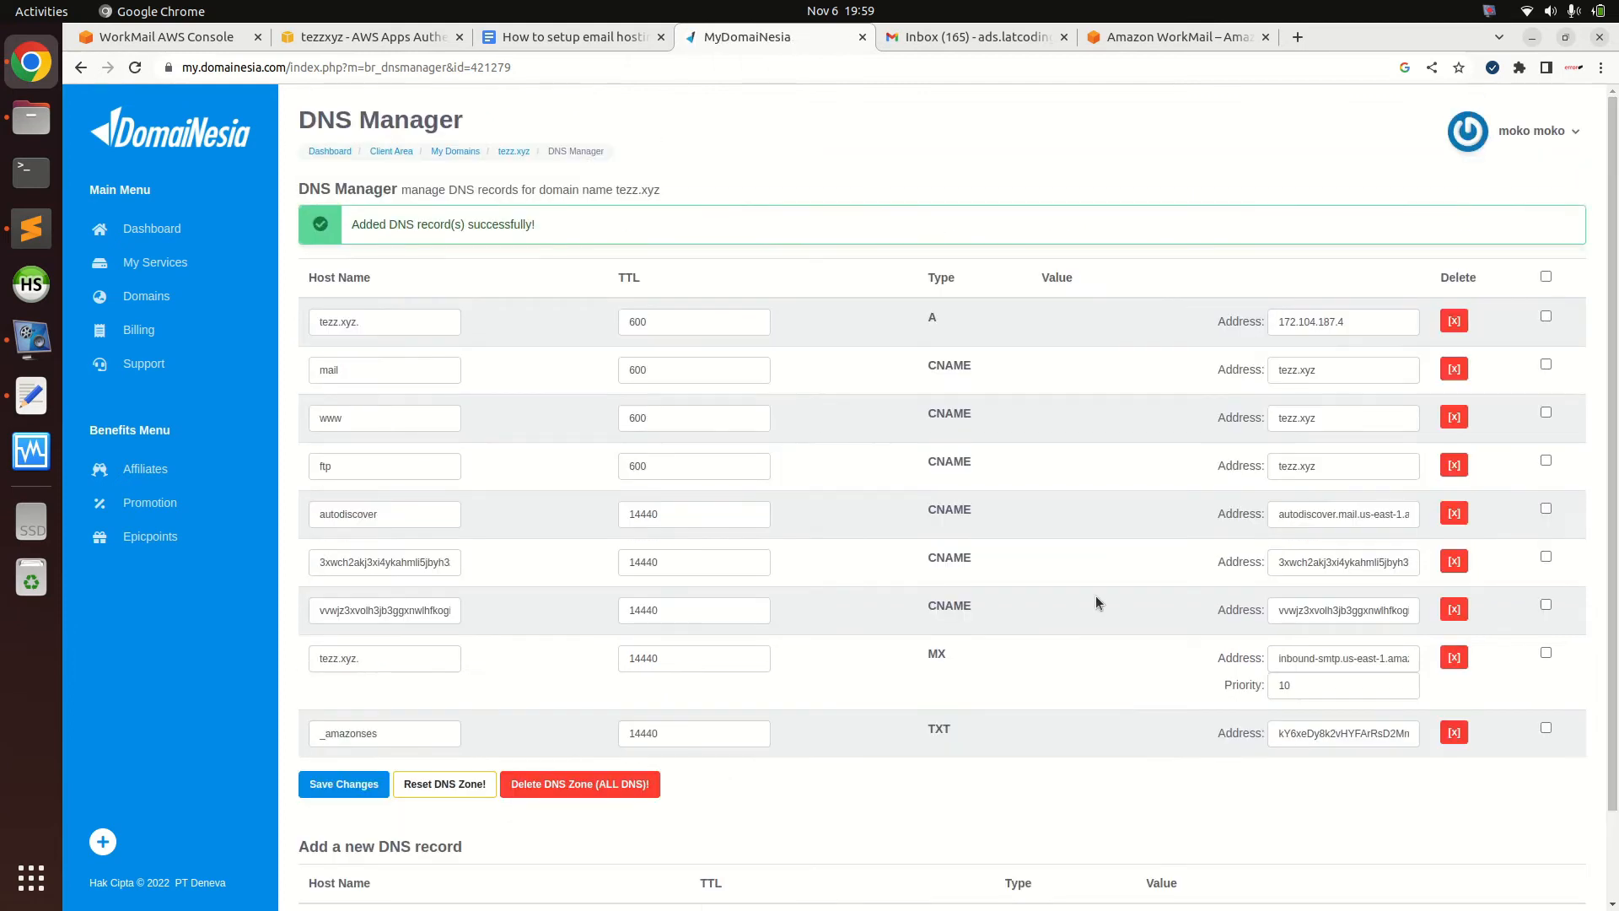
scroll(709, 752, down, 2)
click(433, 823)
key(ctrl+v)
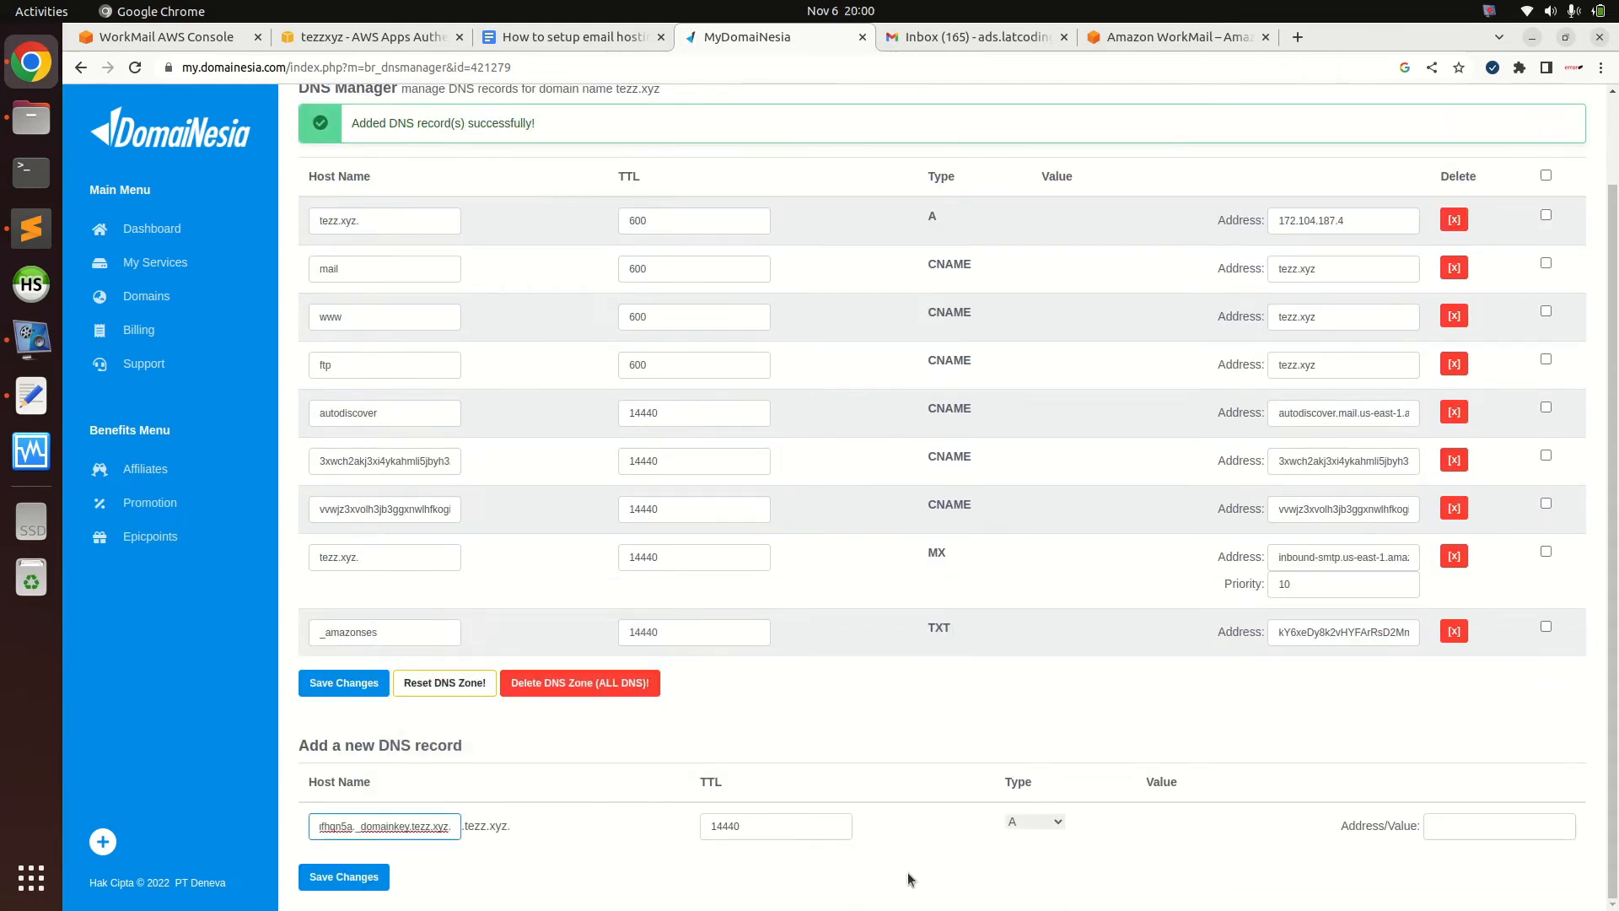
click(1032, 822)
click(1035, 753)
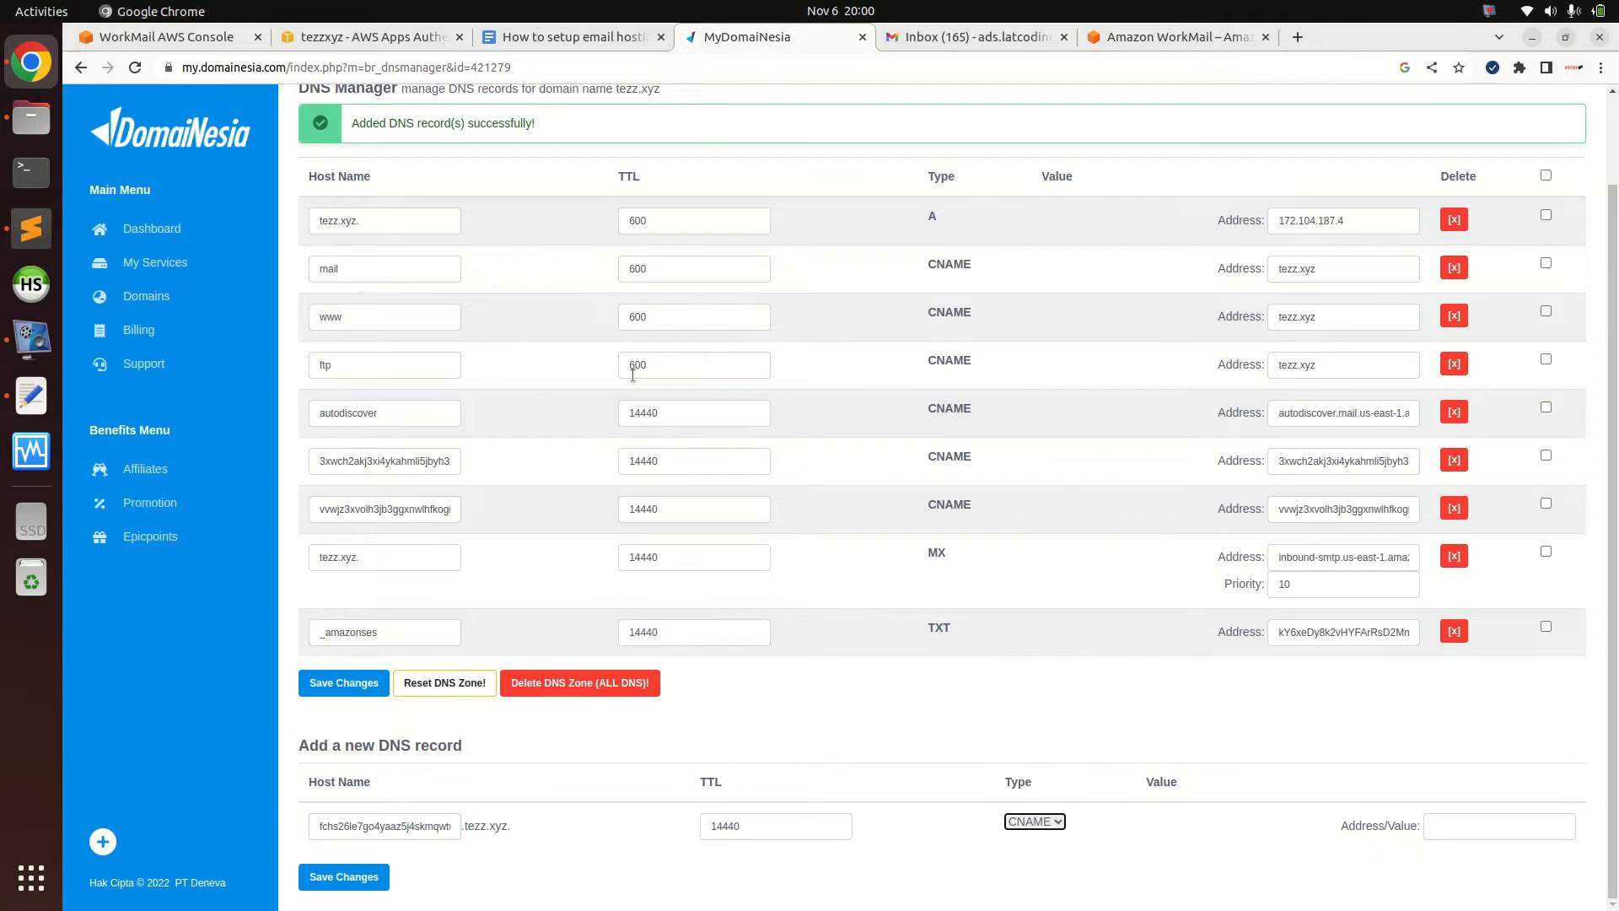
click(160, 36)
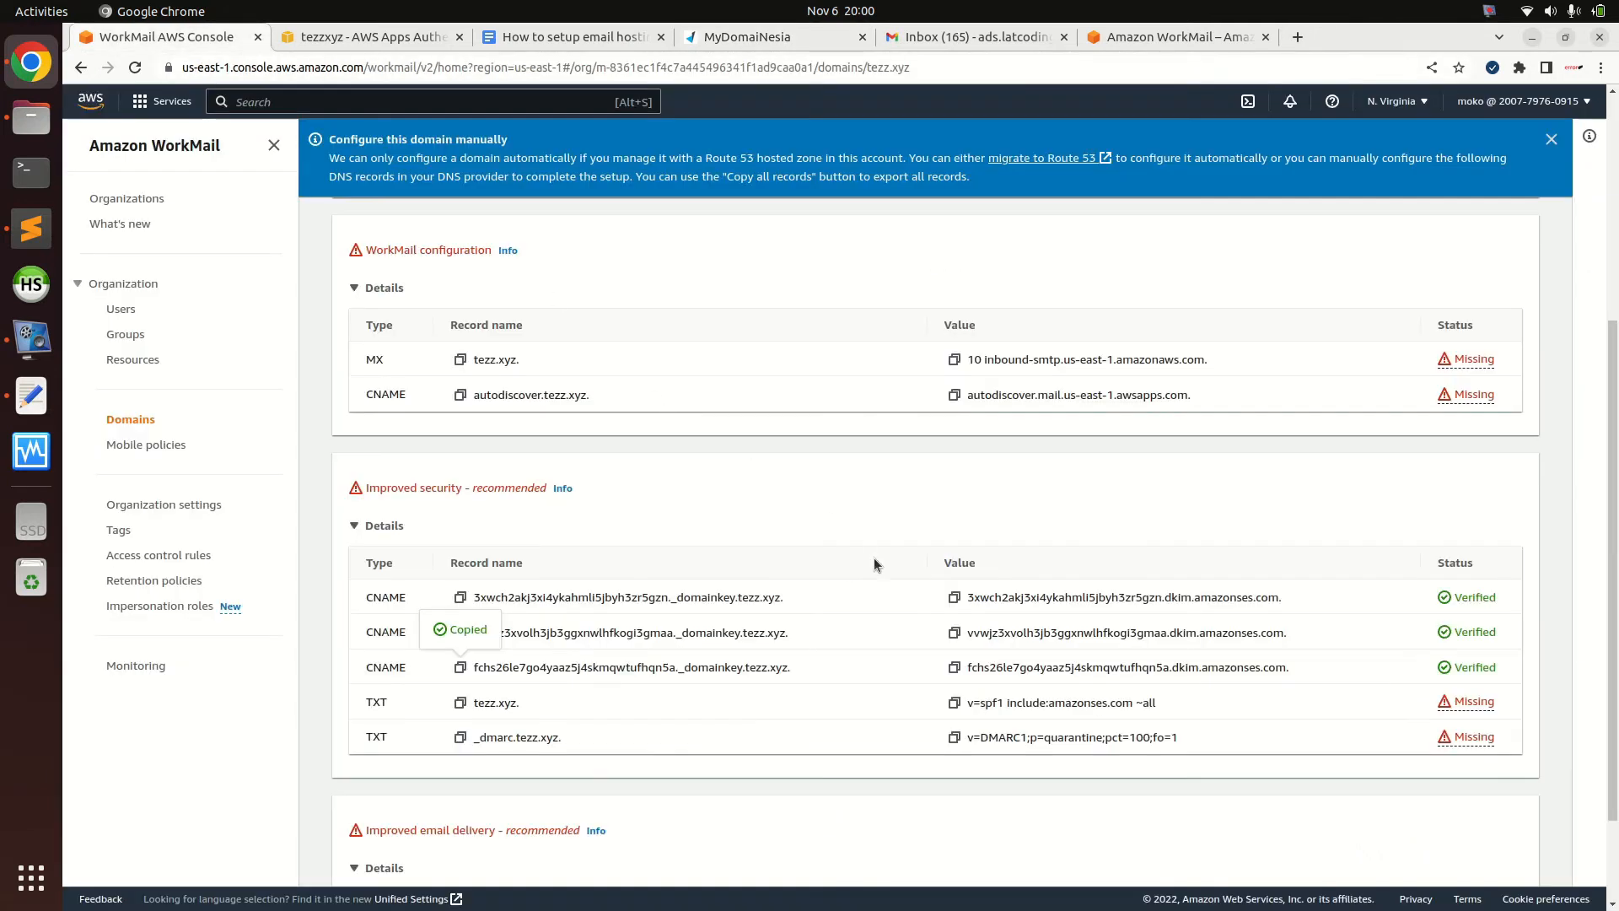
click(954, 632)
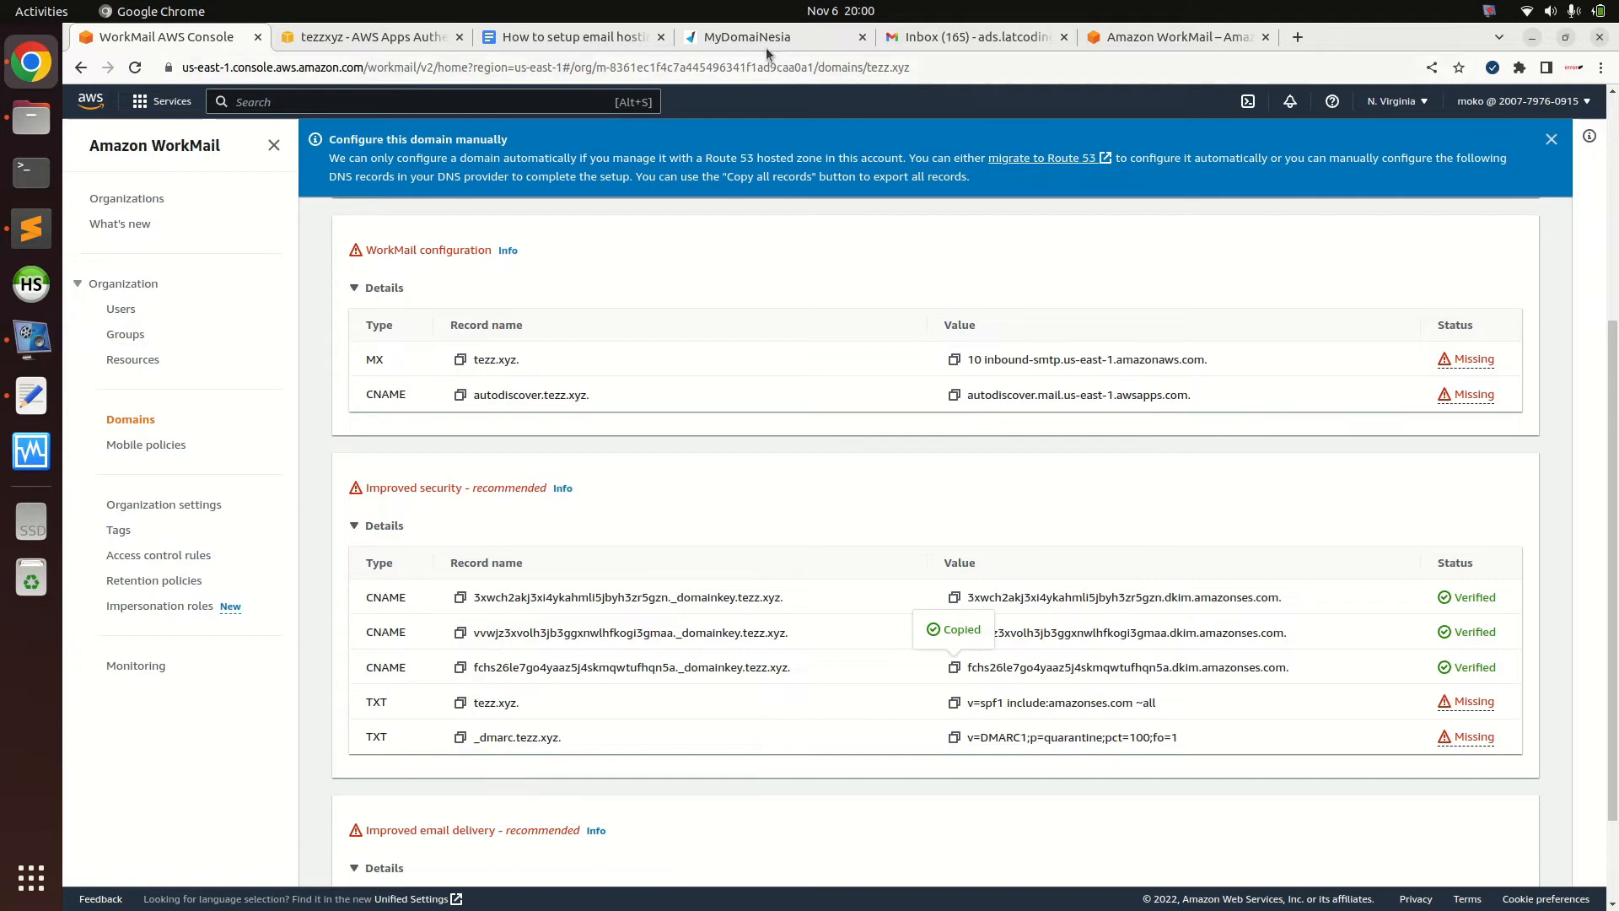
click(766, 37)
click(1476, 825)
key(ctrl+v)
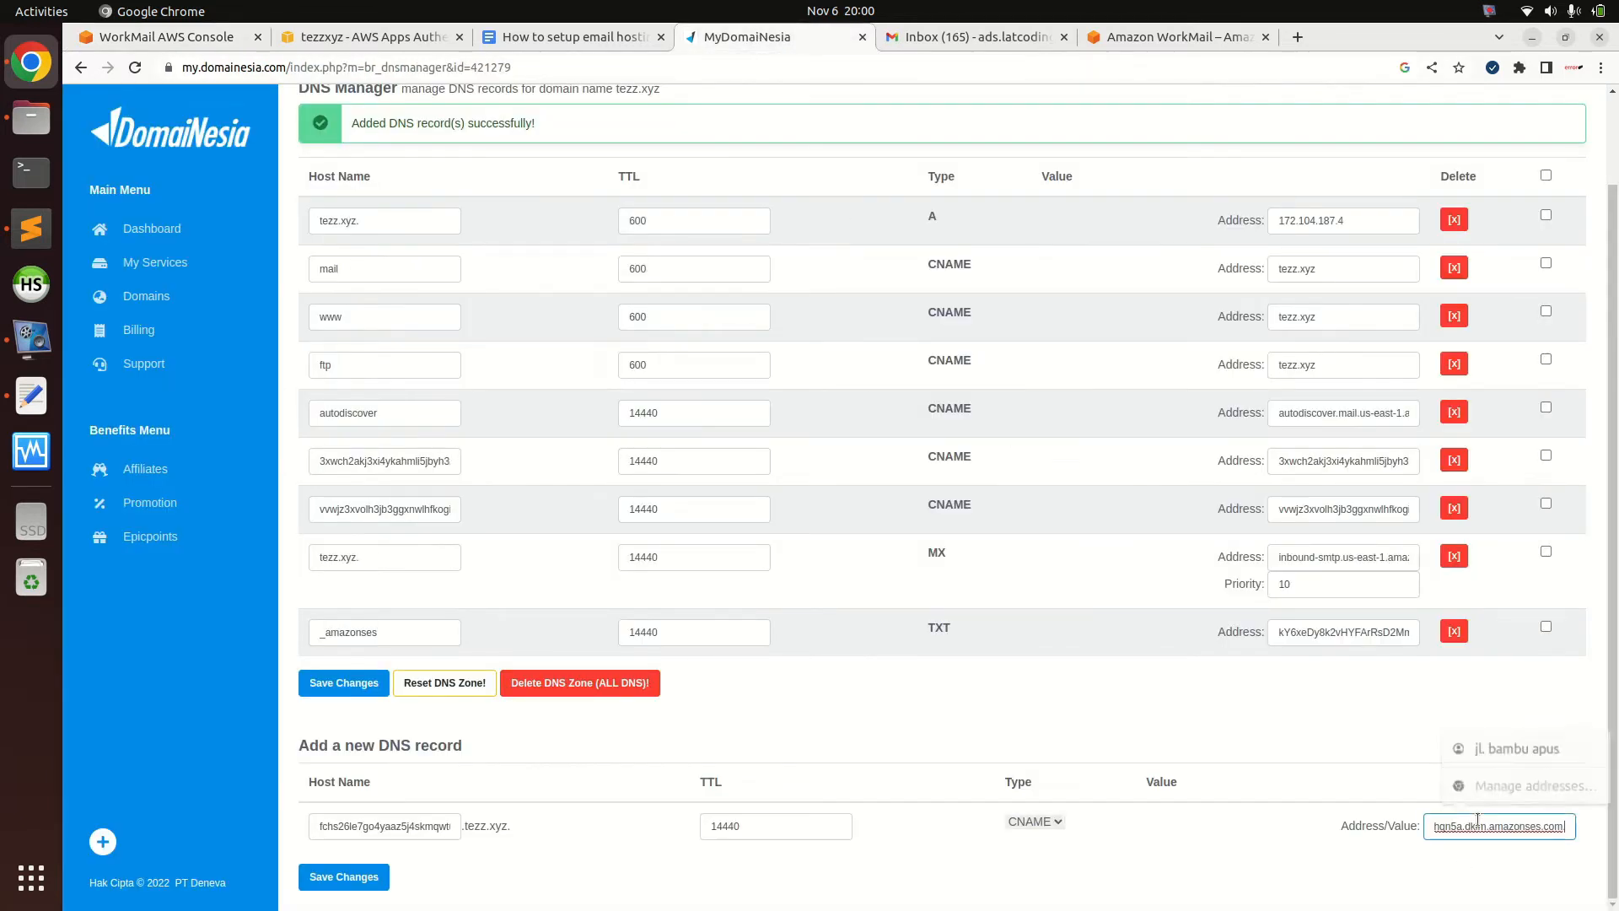
key(Return)
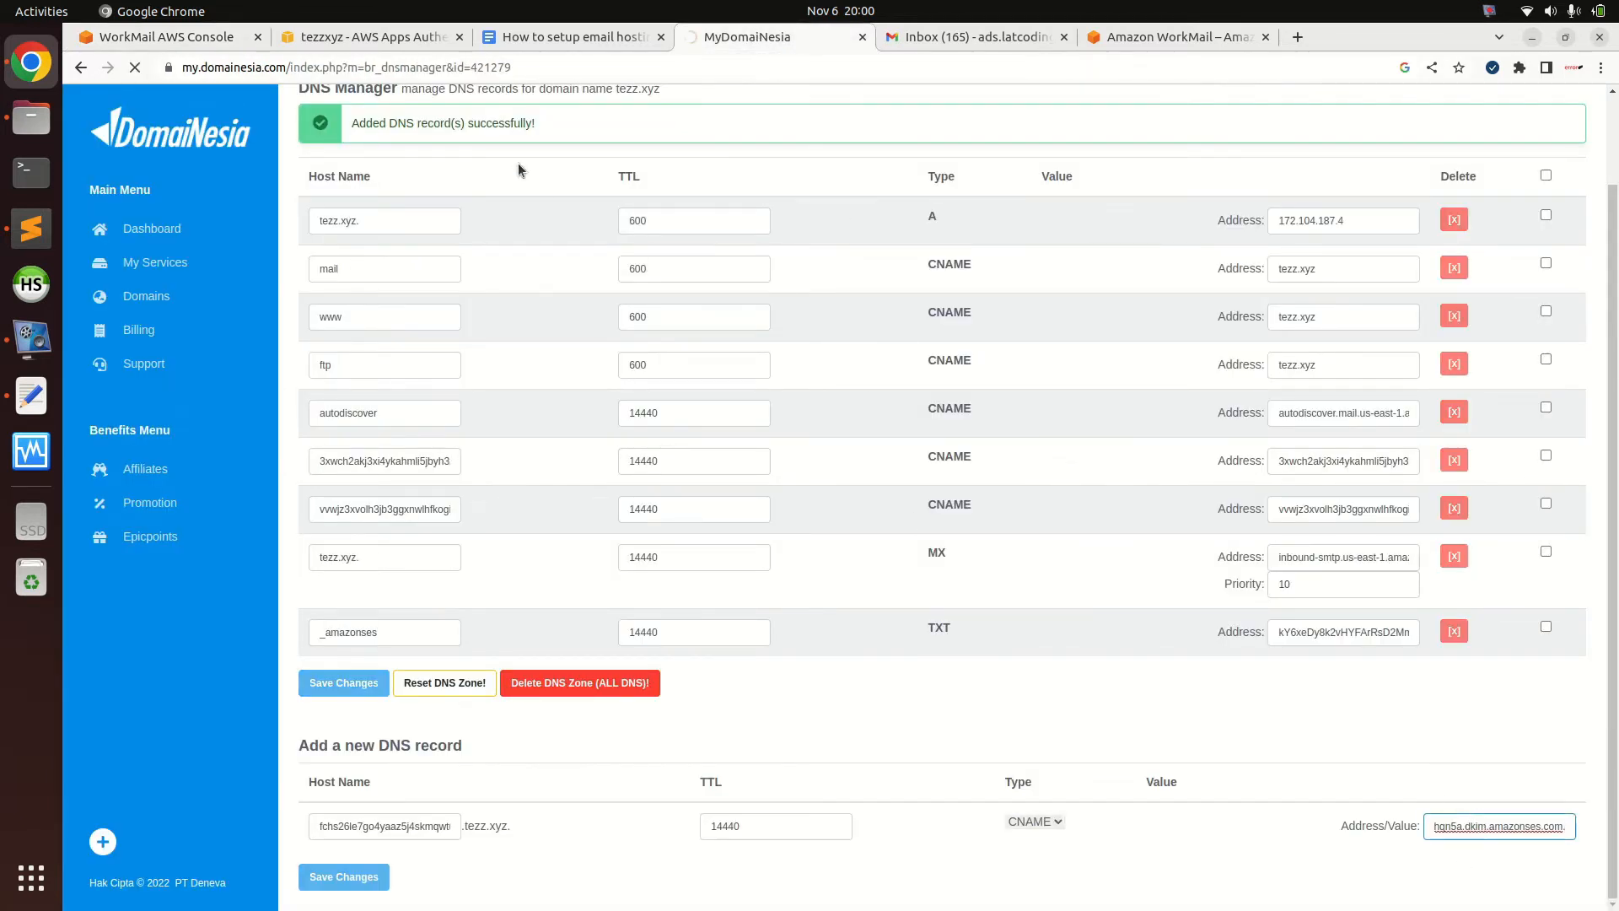
Compare the three DKIM rows in both consoles, then copy the SPF TXT record name tezz.xyz
click(211, 49)
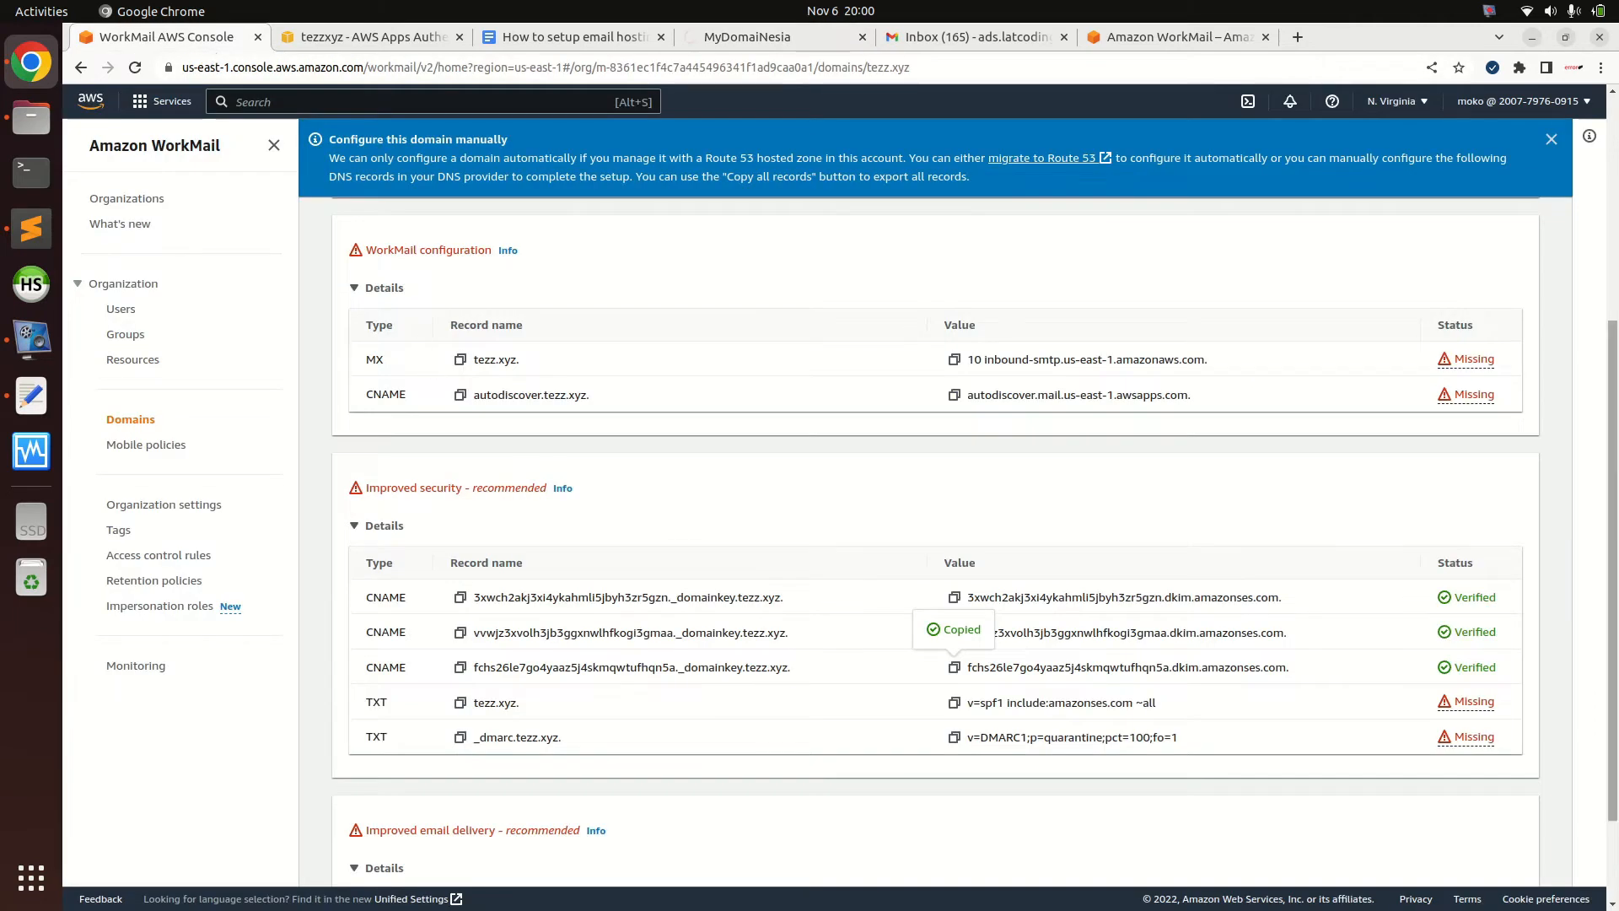
scroll(1110, 563, down, 2)
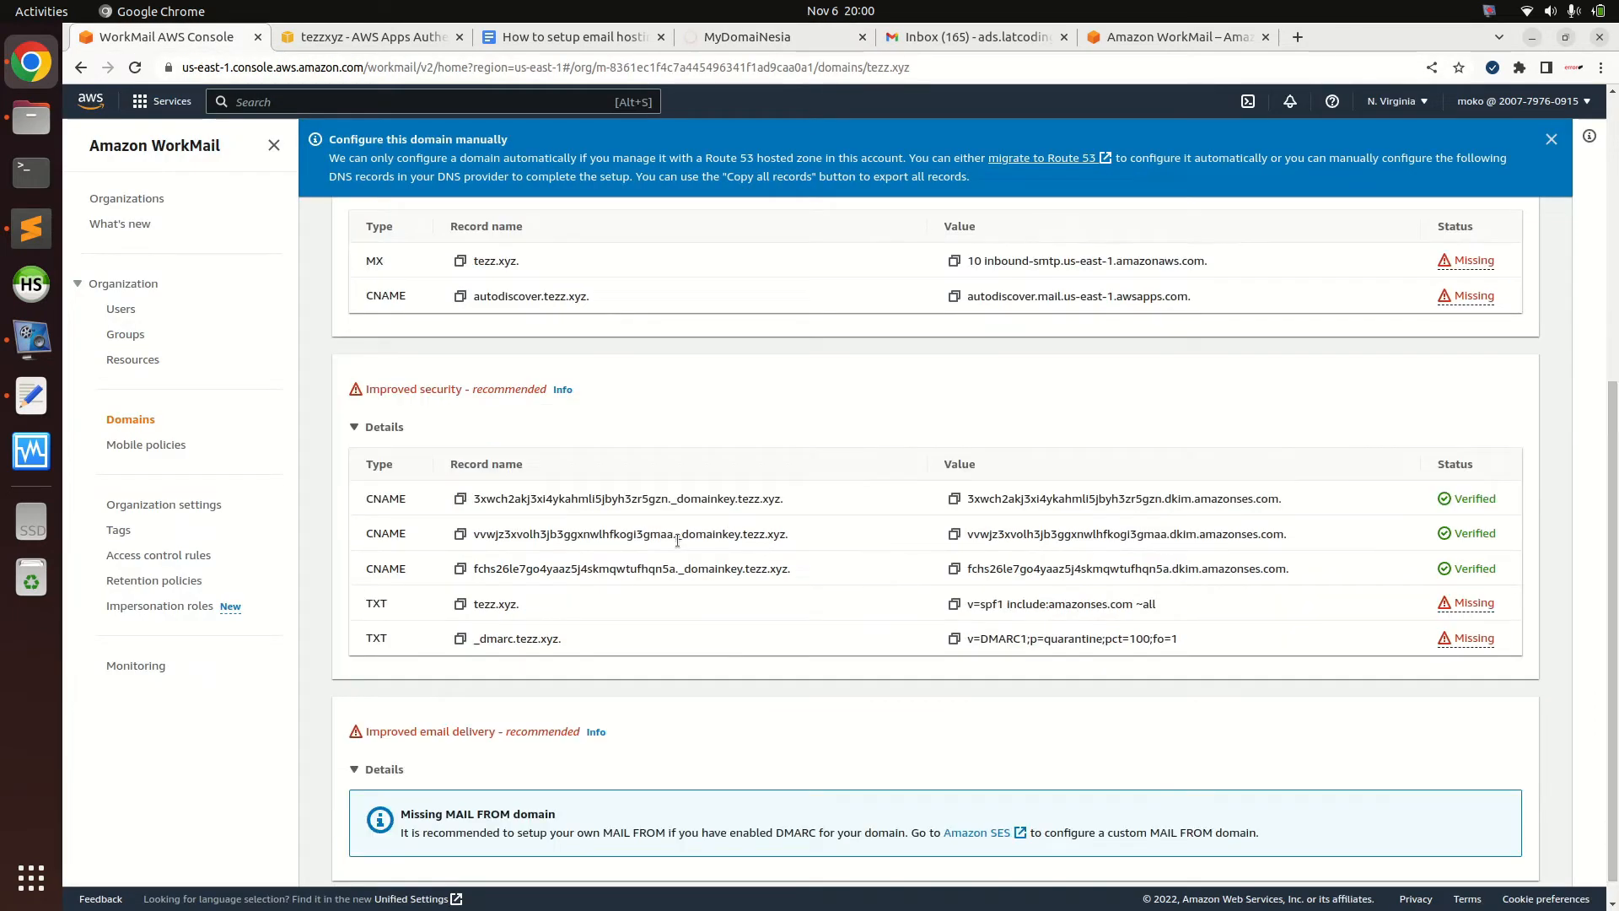
drag(669, 568, 396, 497)
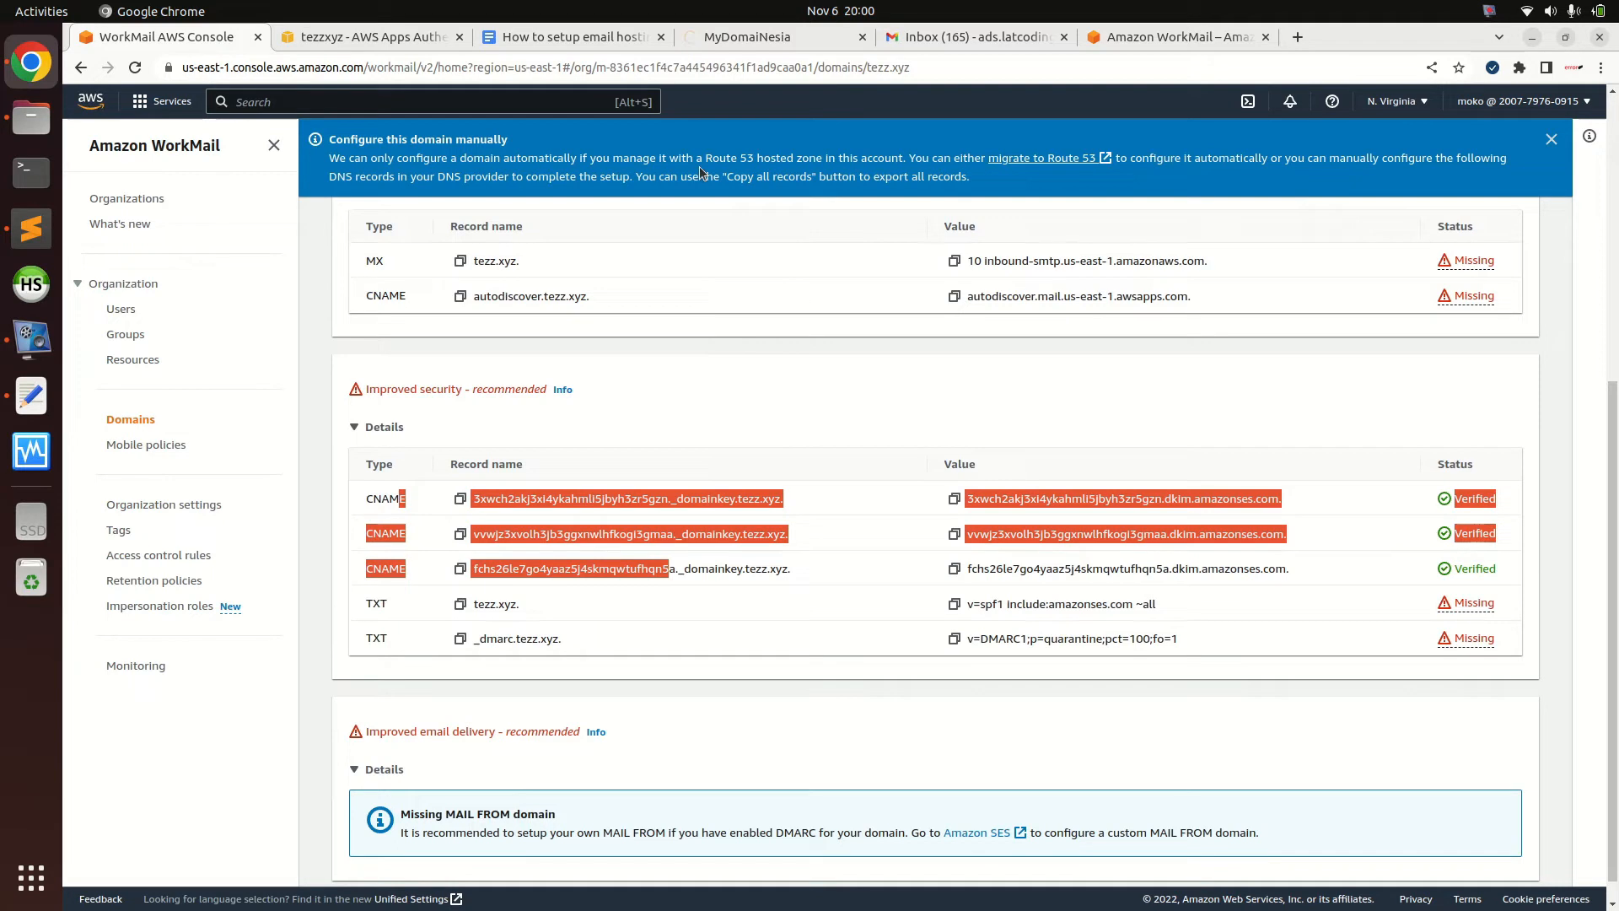
click(750, 42)
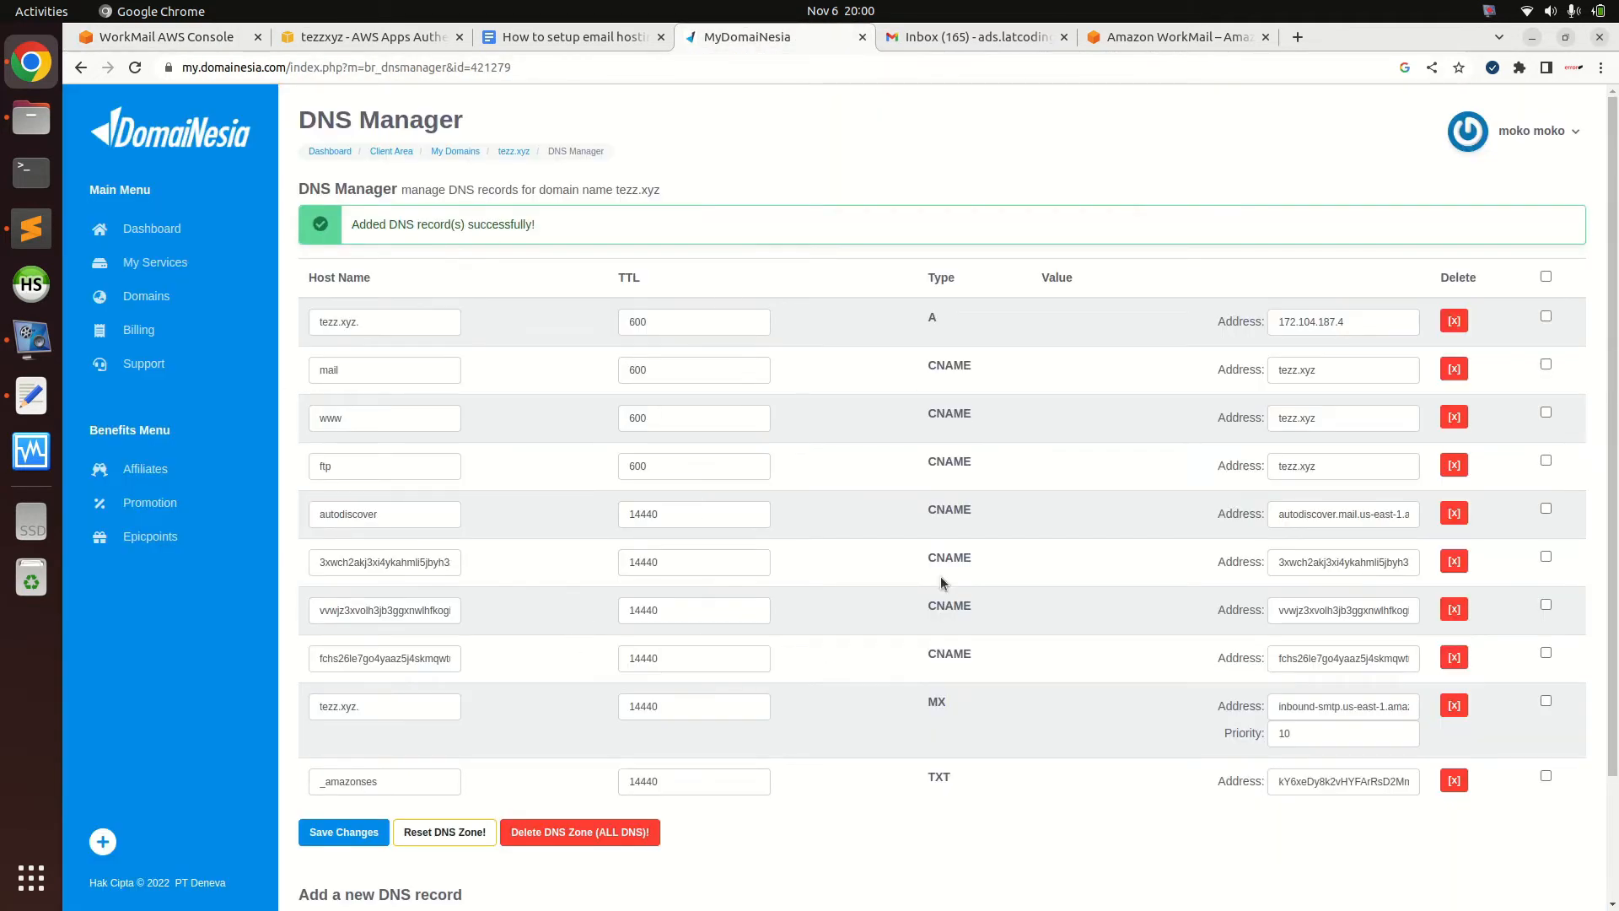
drag(928, 554, 969, 656)
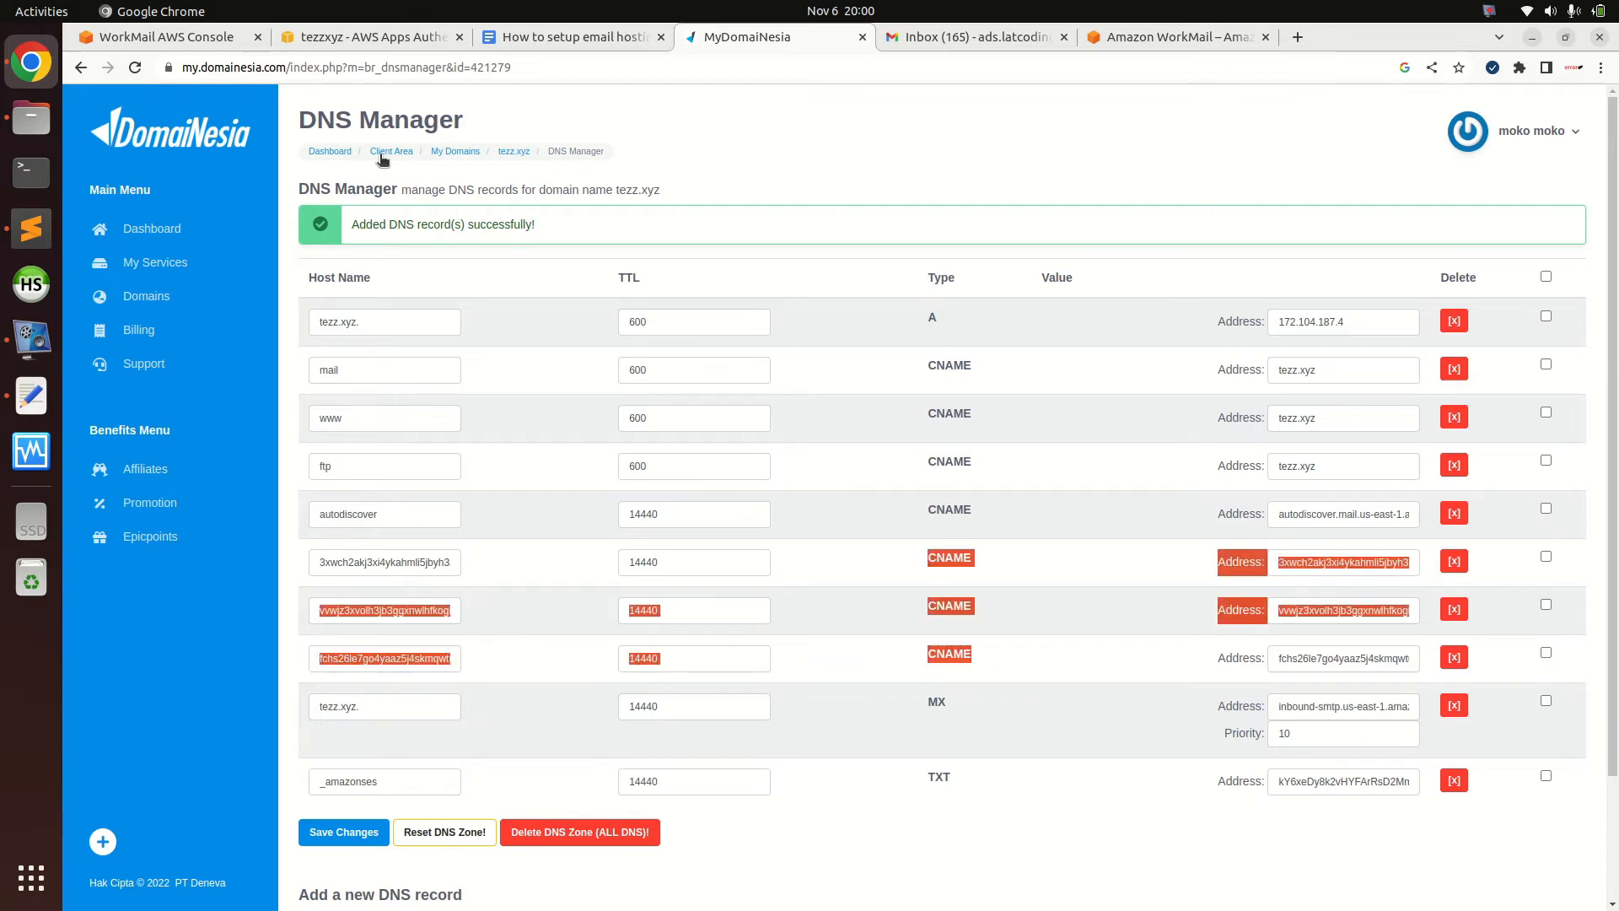
click(215, 40)
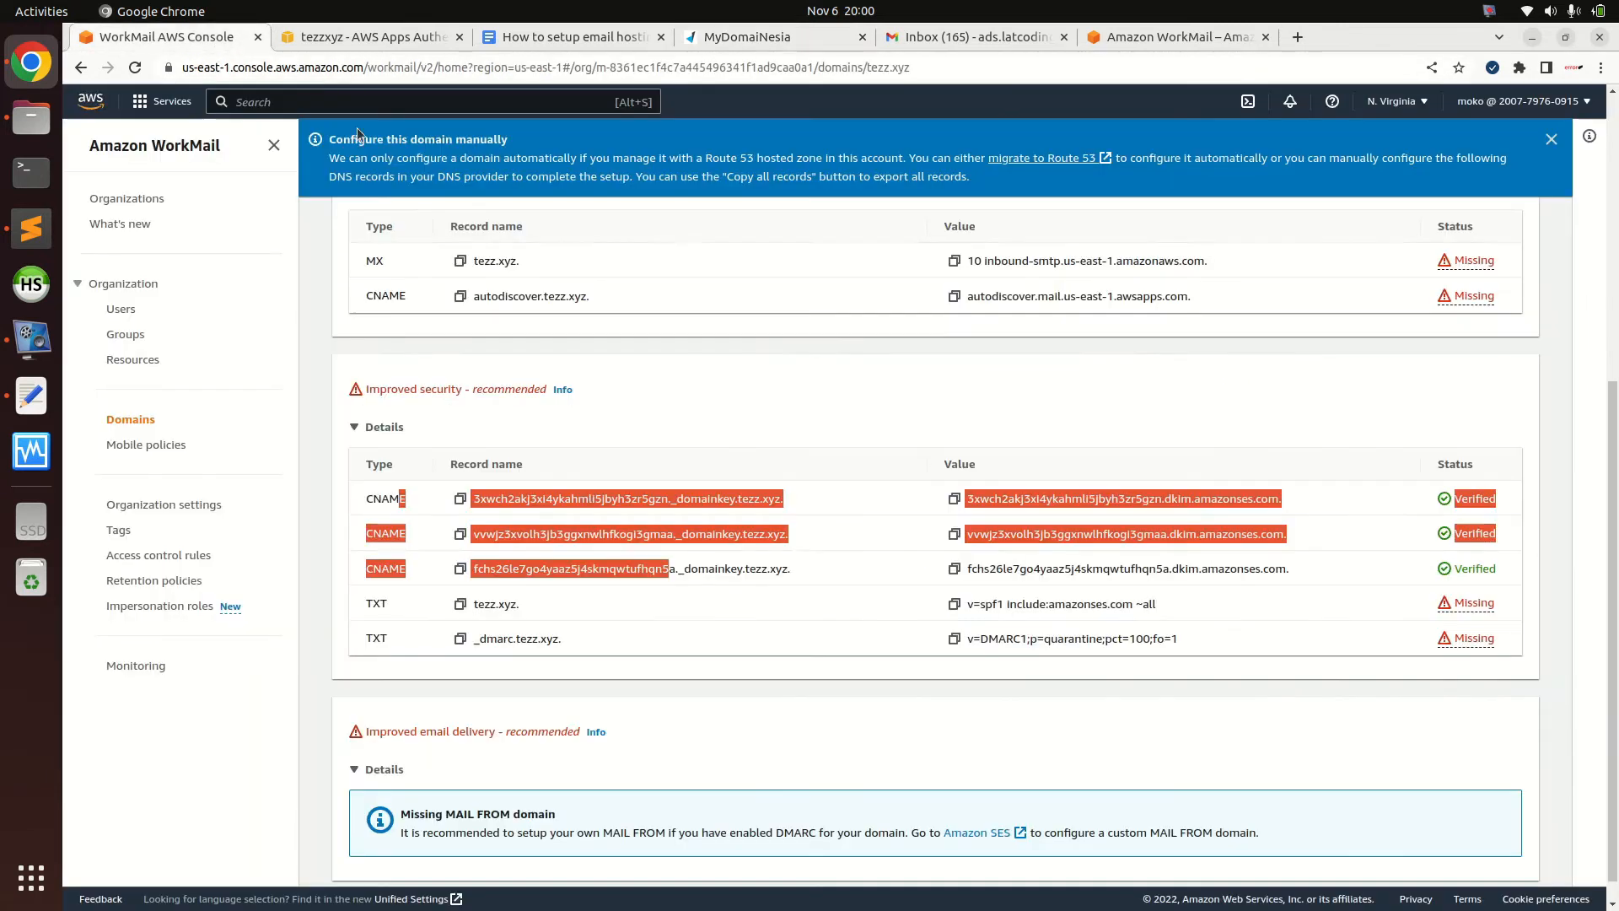
click(1561, 512)
click(460, 603)
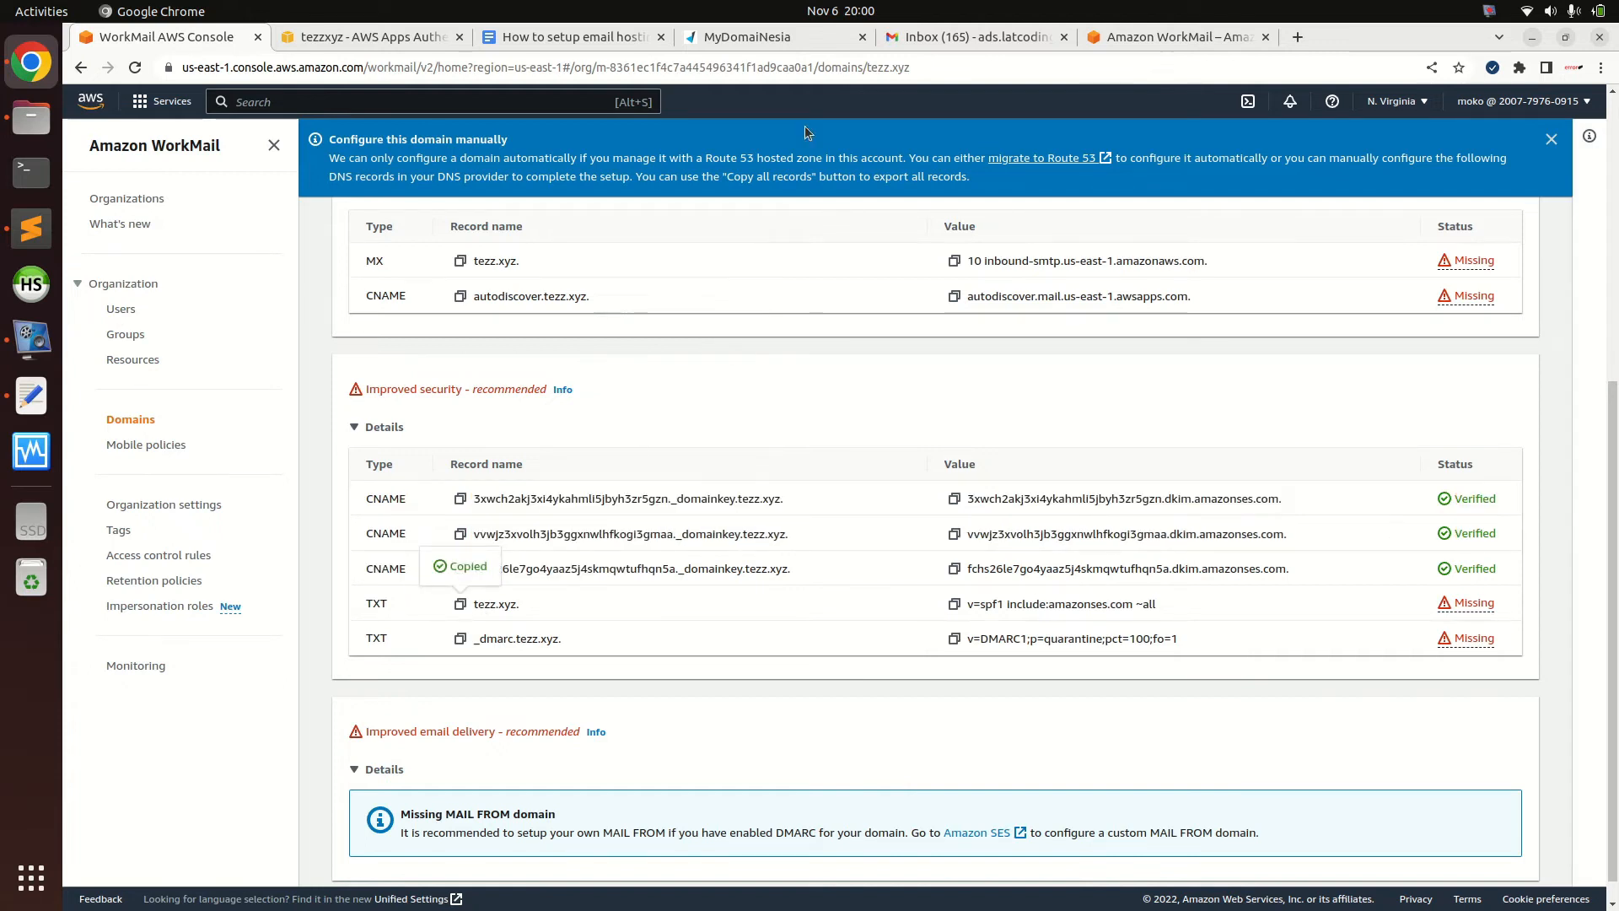
Add a TXT record for tezz.xyz with value v=spf1 include:amazonses.com ~all
click(786, 41)
click(829, 814)
scroll(830, 814, down, 3)
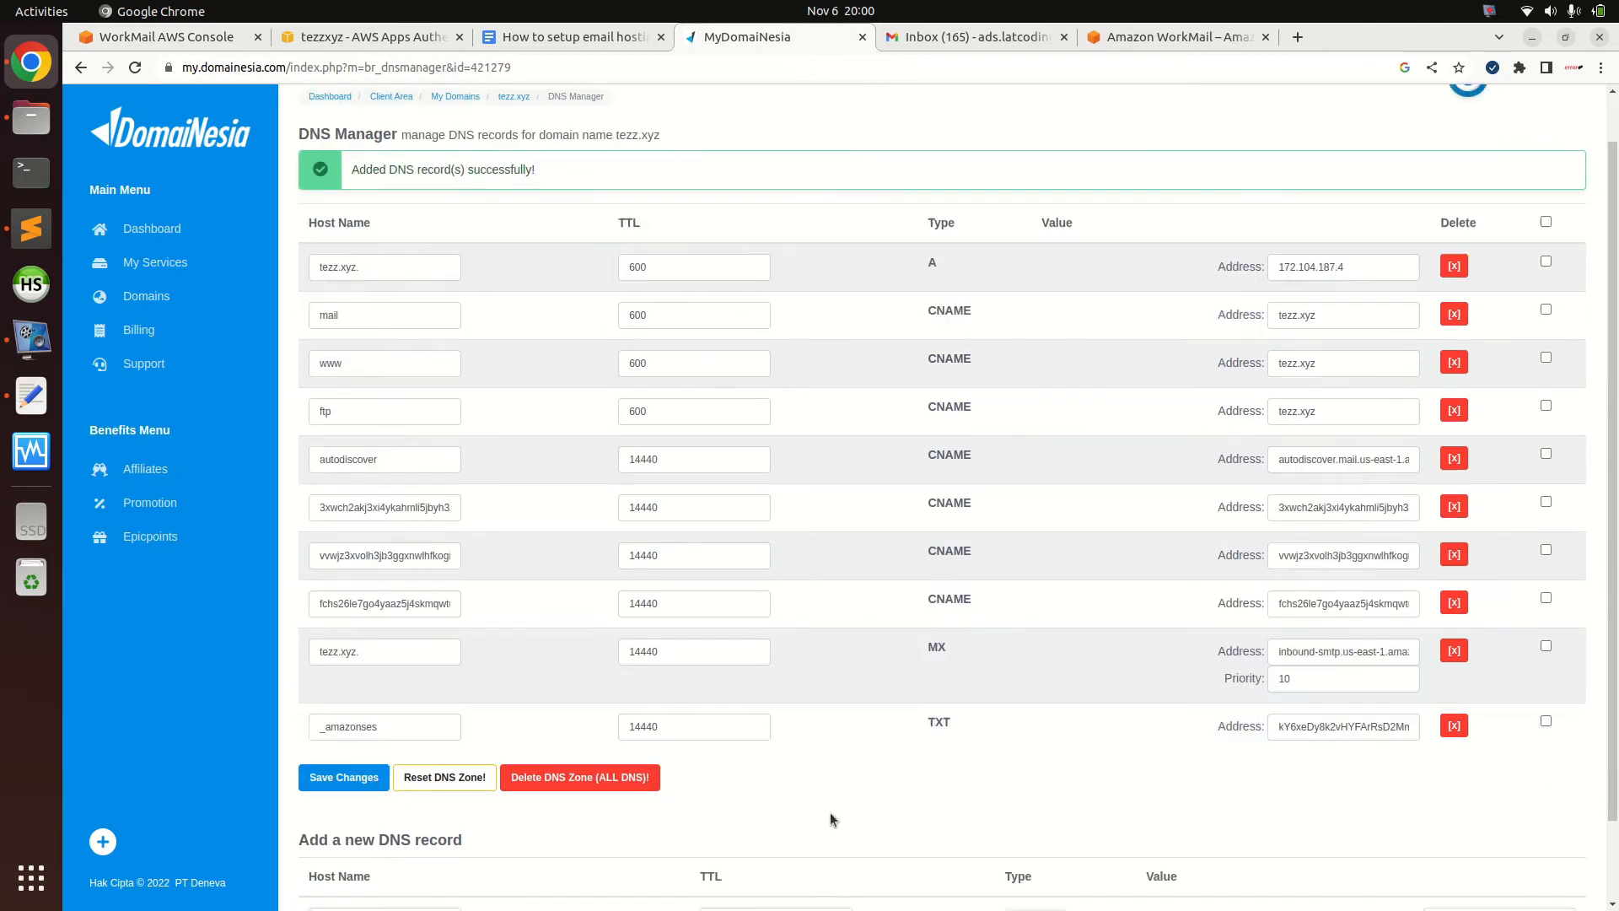
click(408, 826)
text(tezz.xyz.)
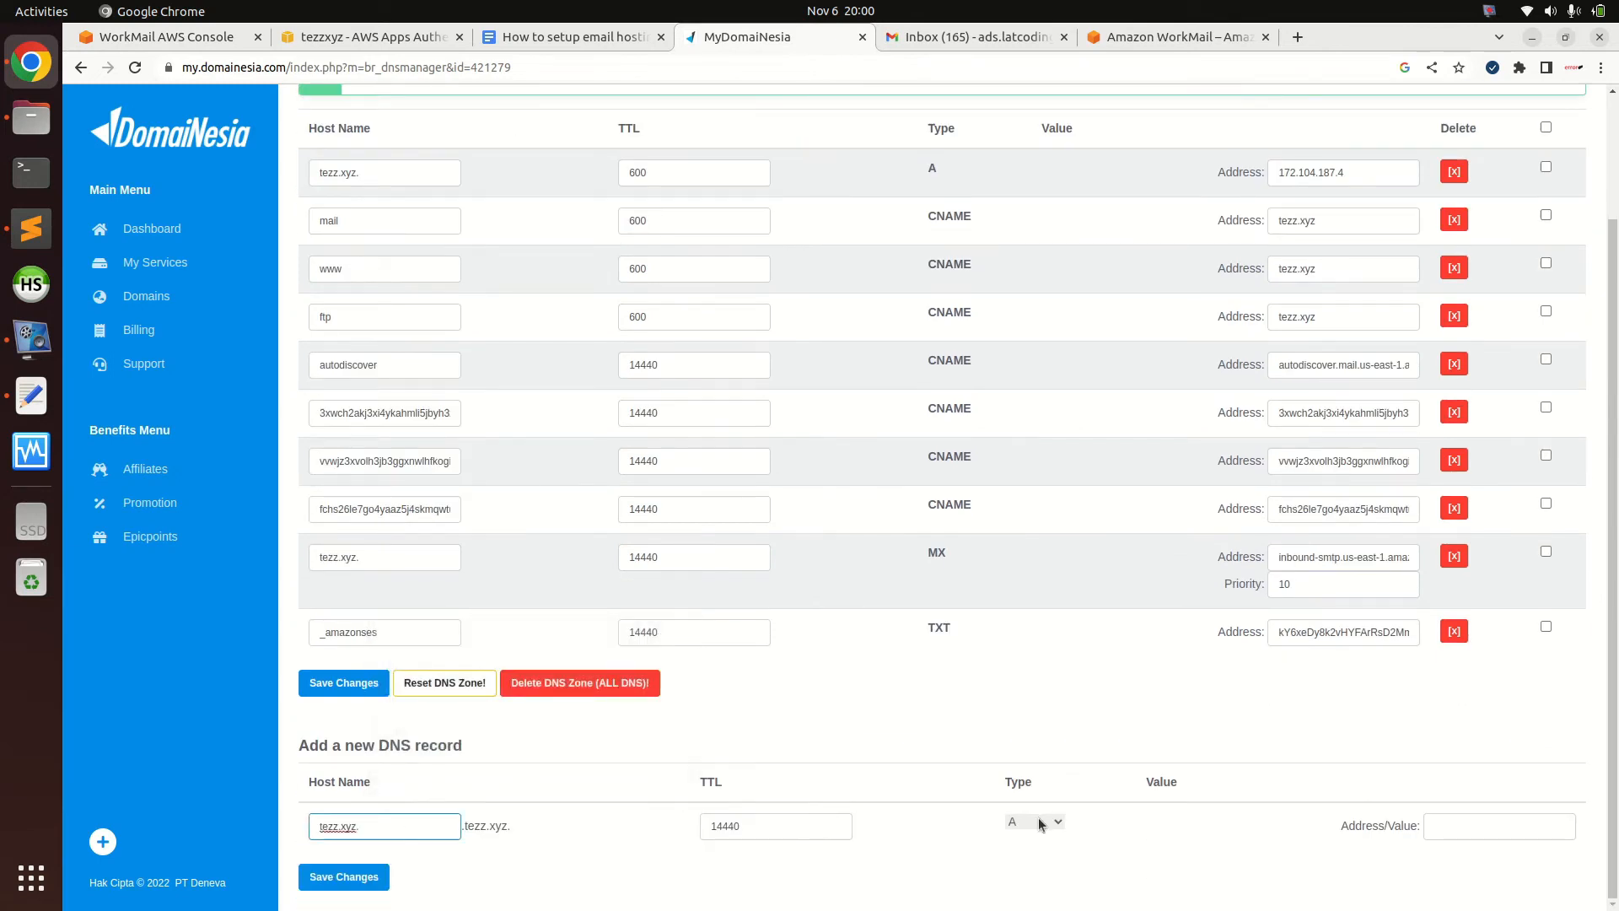
click(1016, 820)
click(1023, 768)
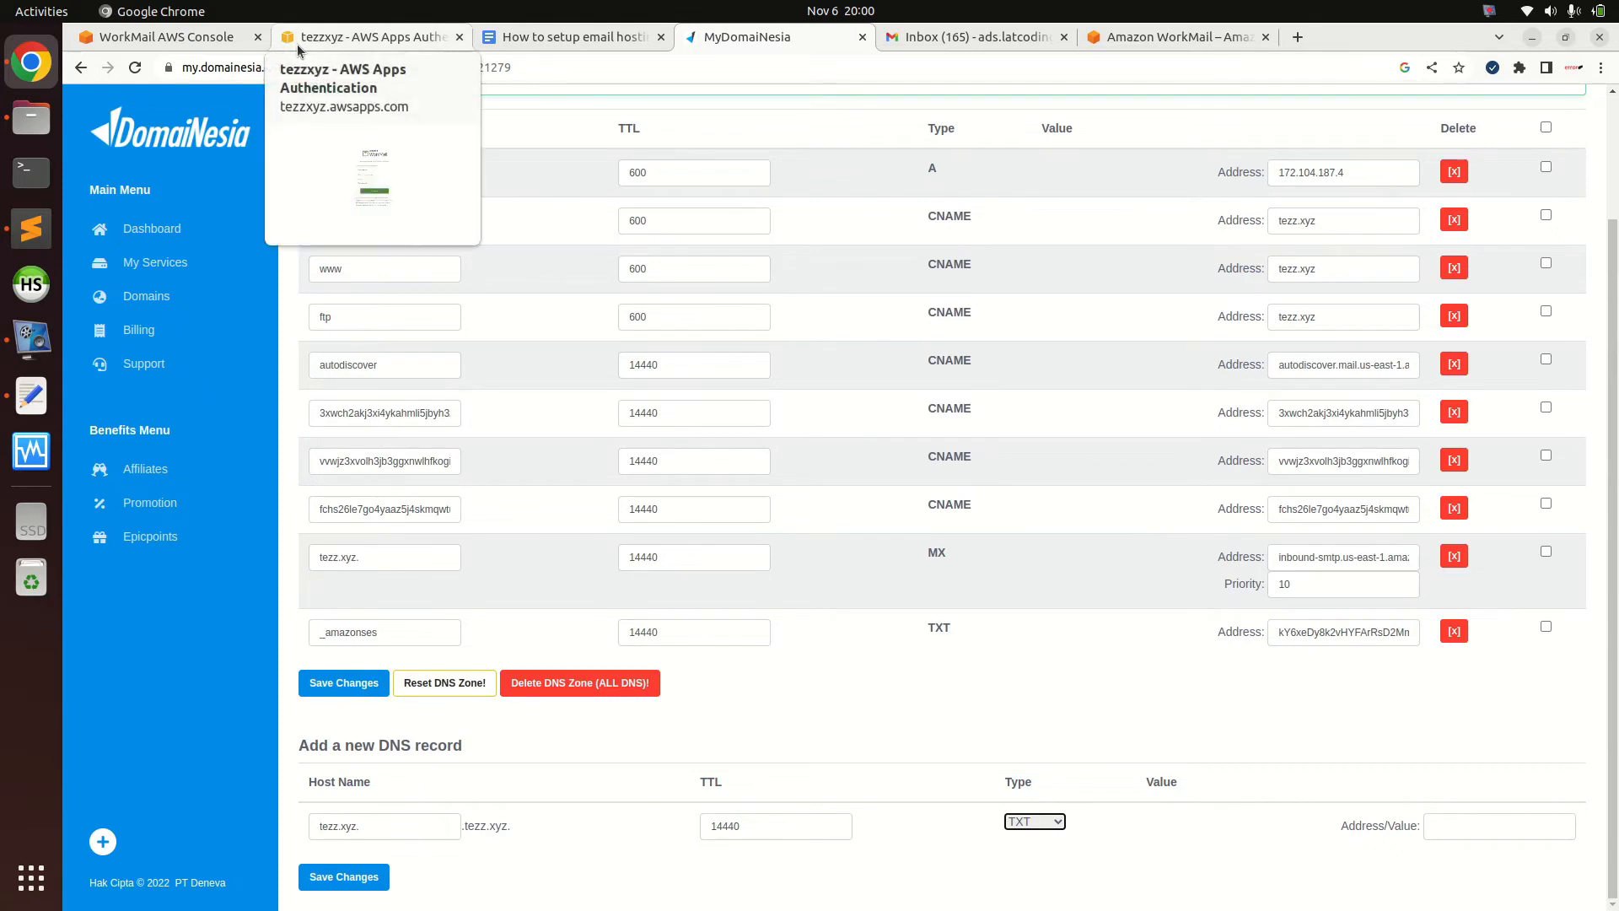
click(200, 37)
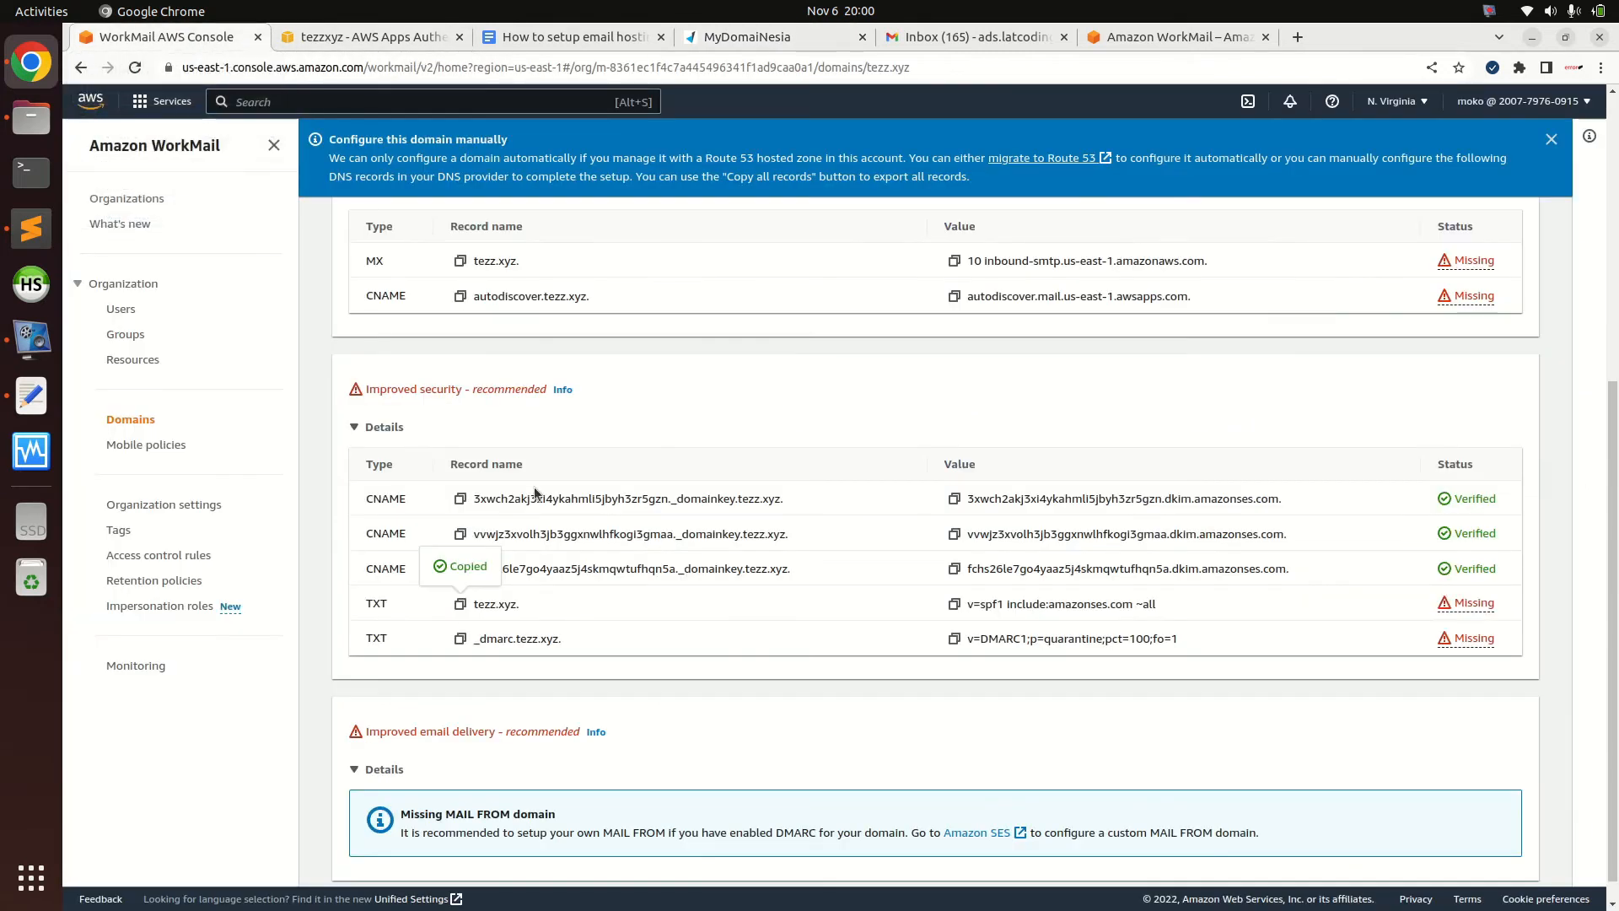
click(954, 603)
click(765, 35)
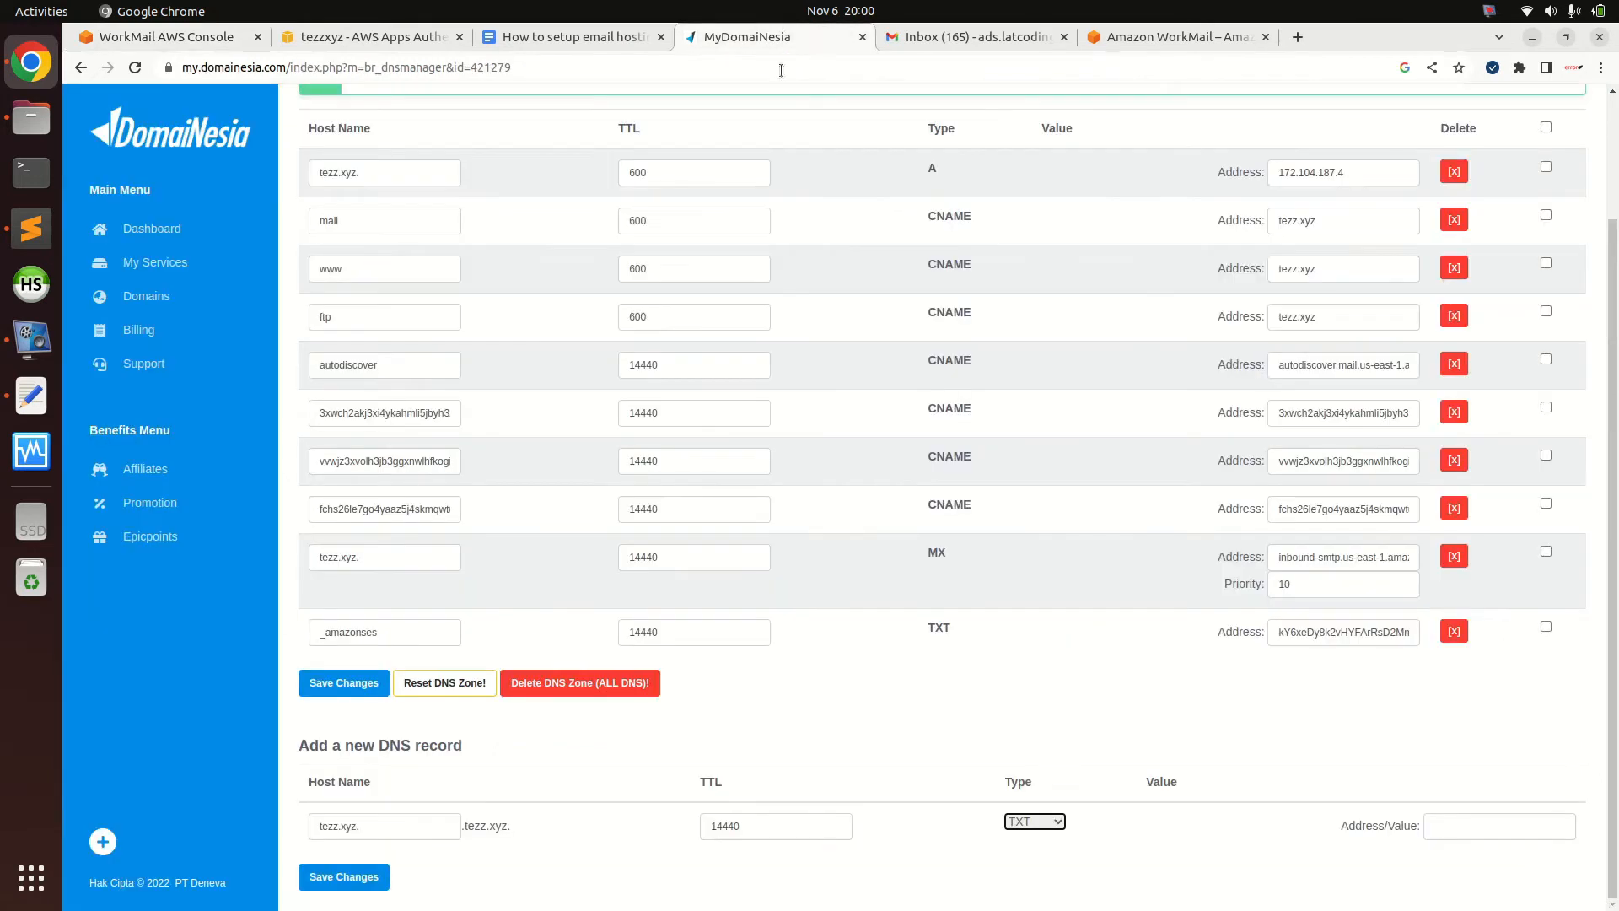
click(1463, 826)
key(ctrl+v)
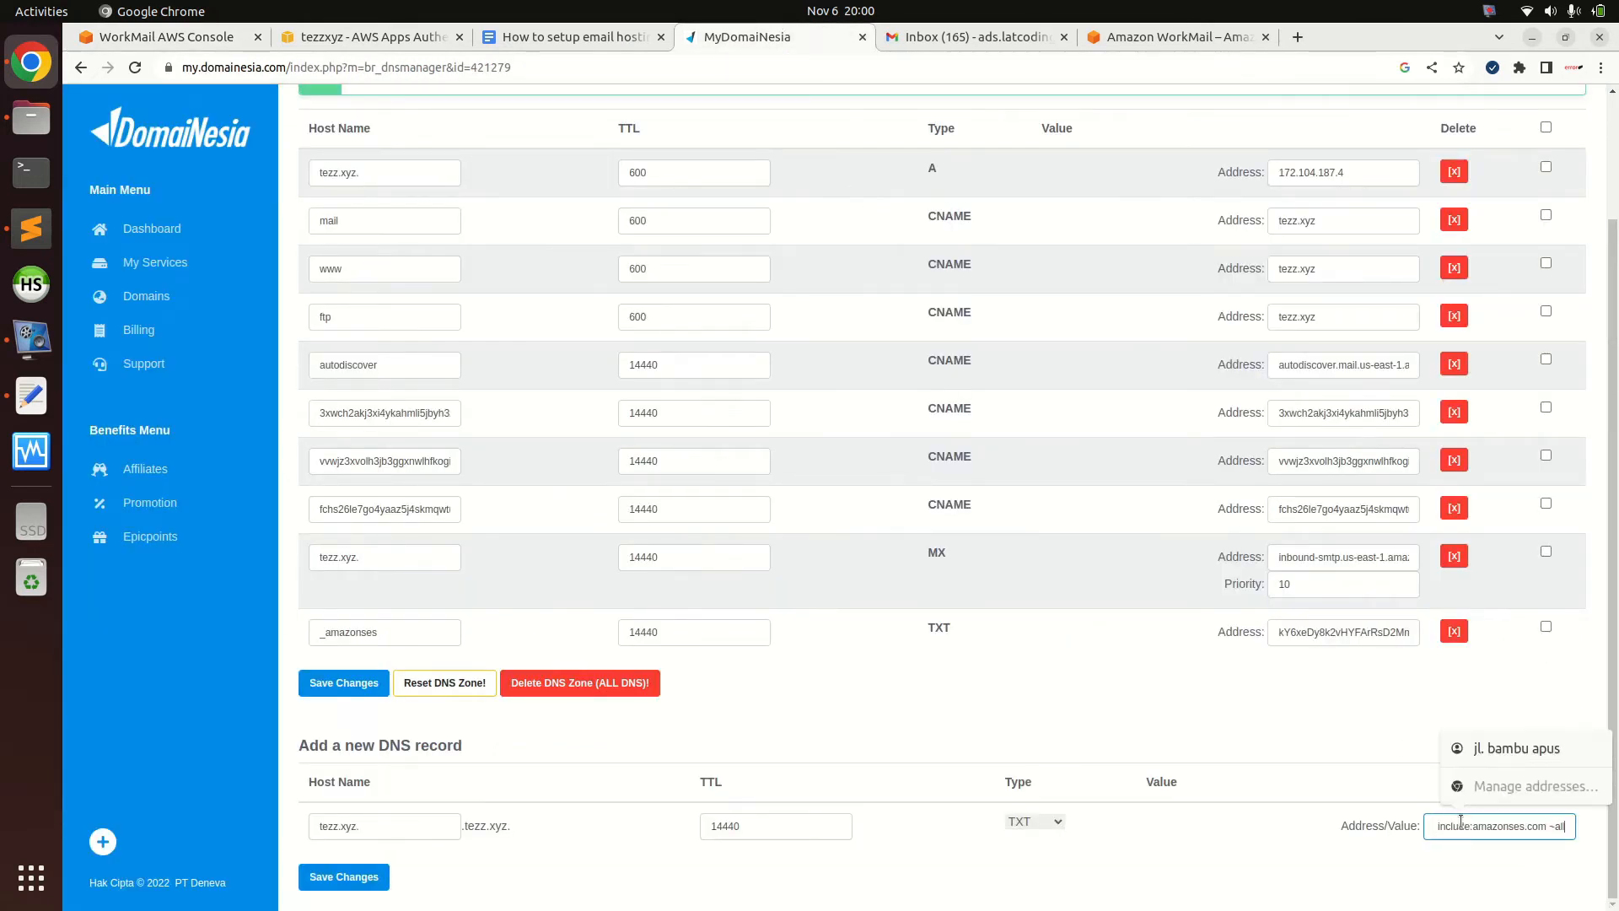
key(Return)
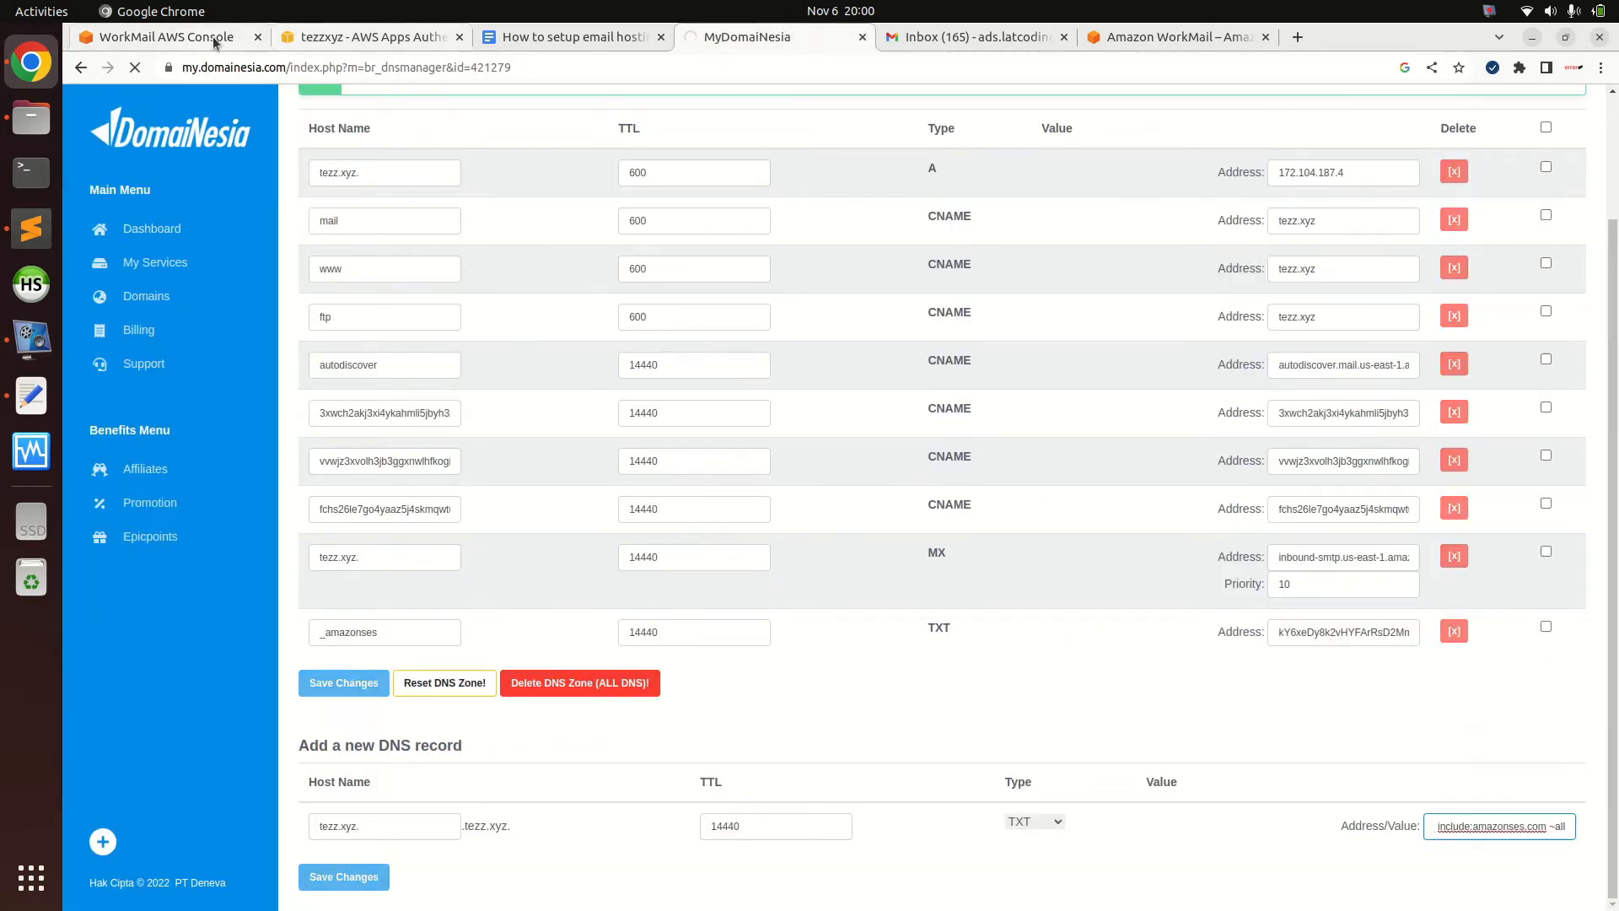
Copy the _dmarc record name from WorkMail for use in DomaiNesia
click(168, 36)
click(460, 639)
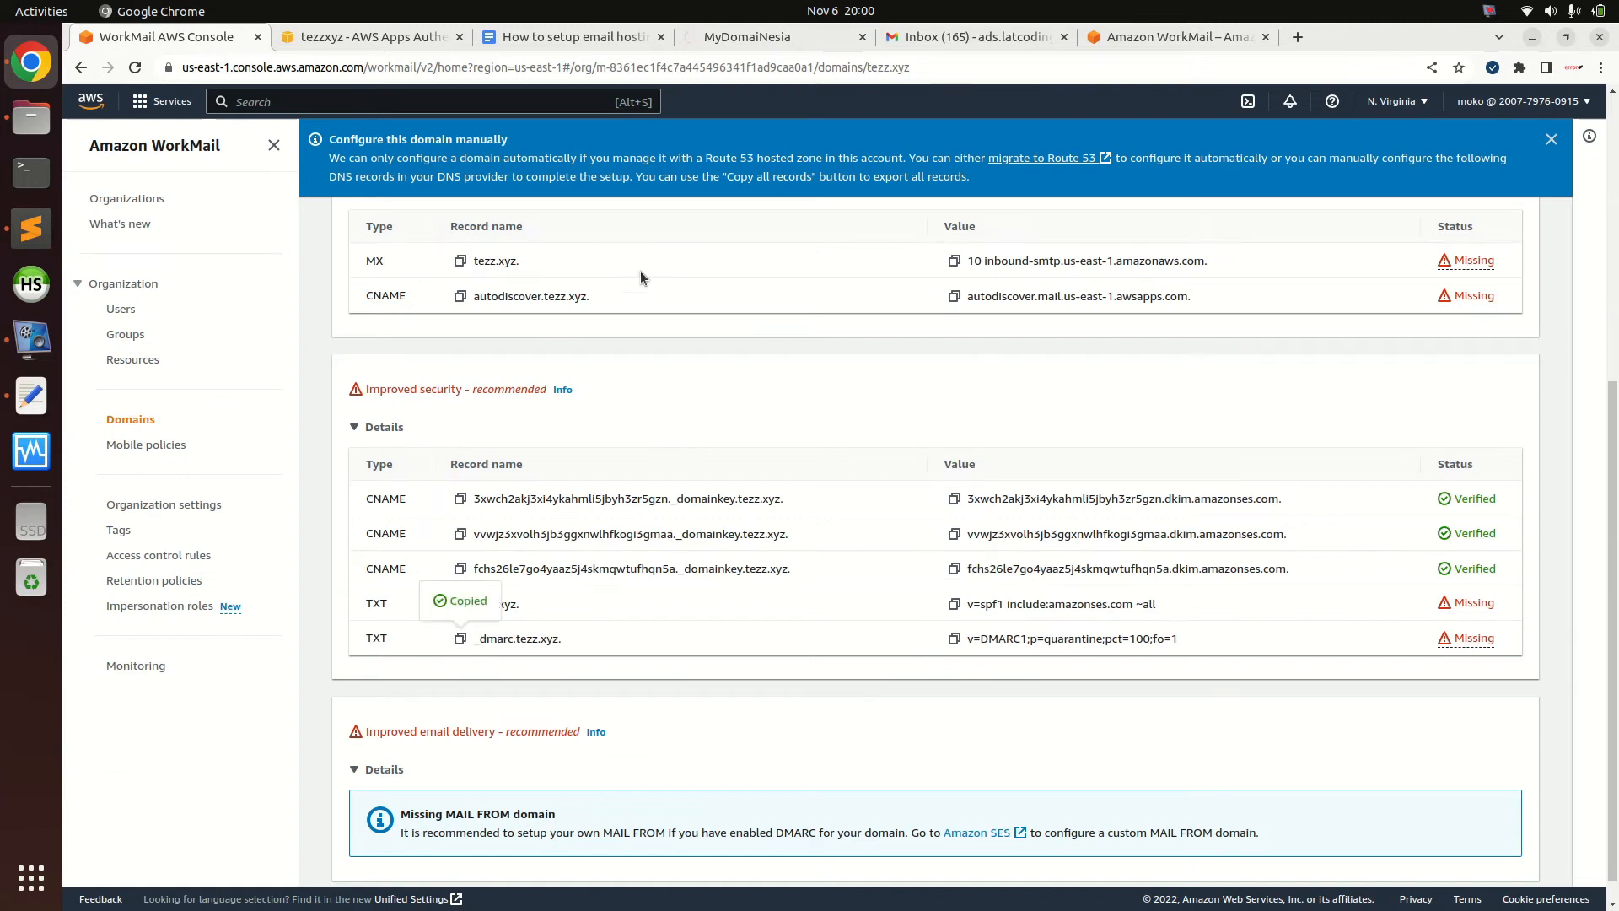
click(783, 38)
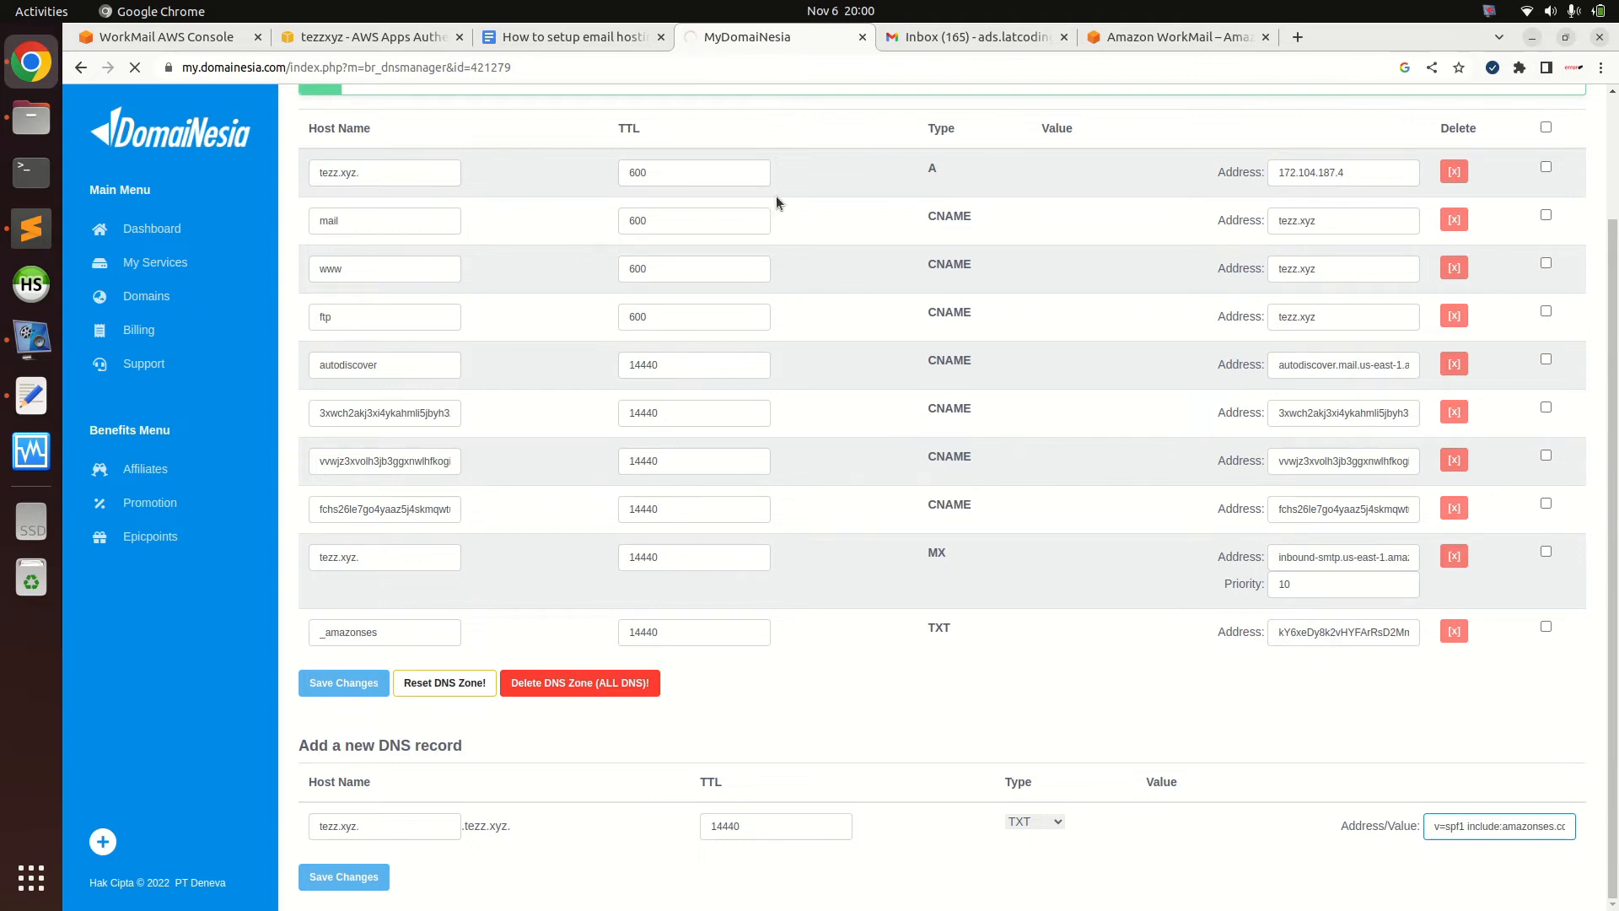
scroll(548, 513, down, 3)
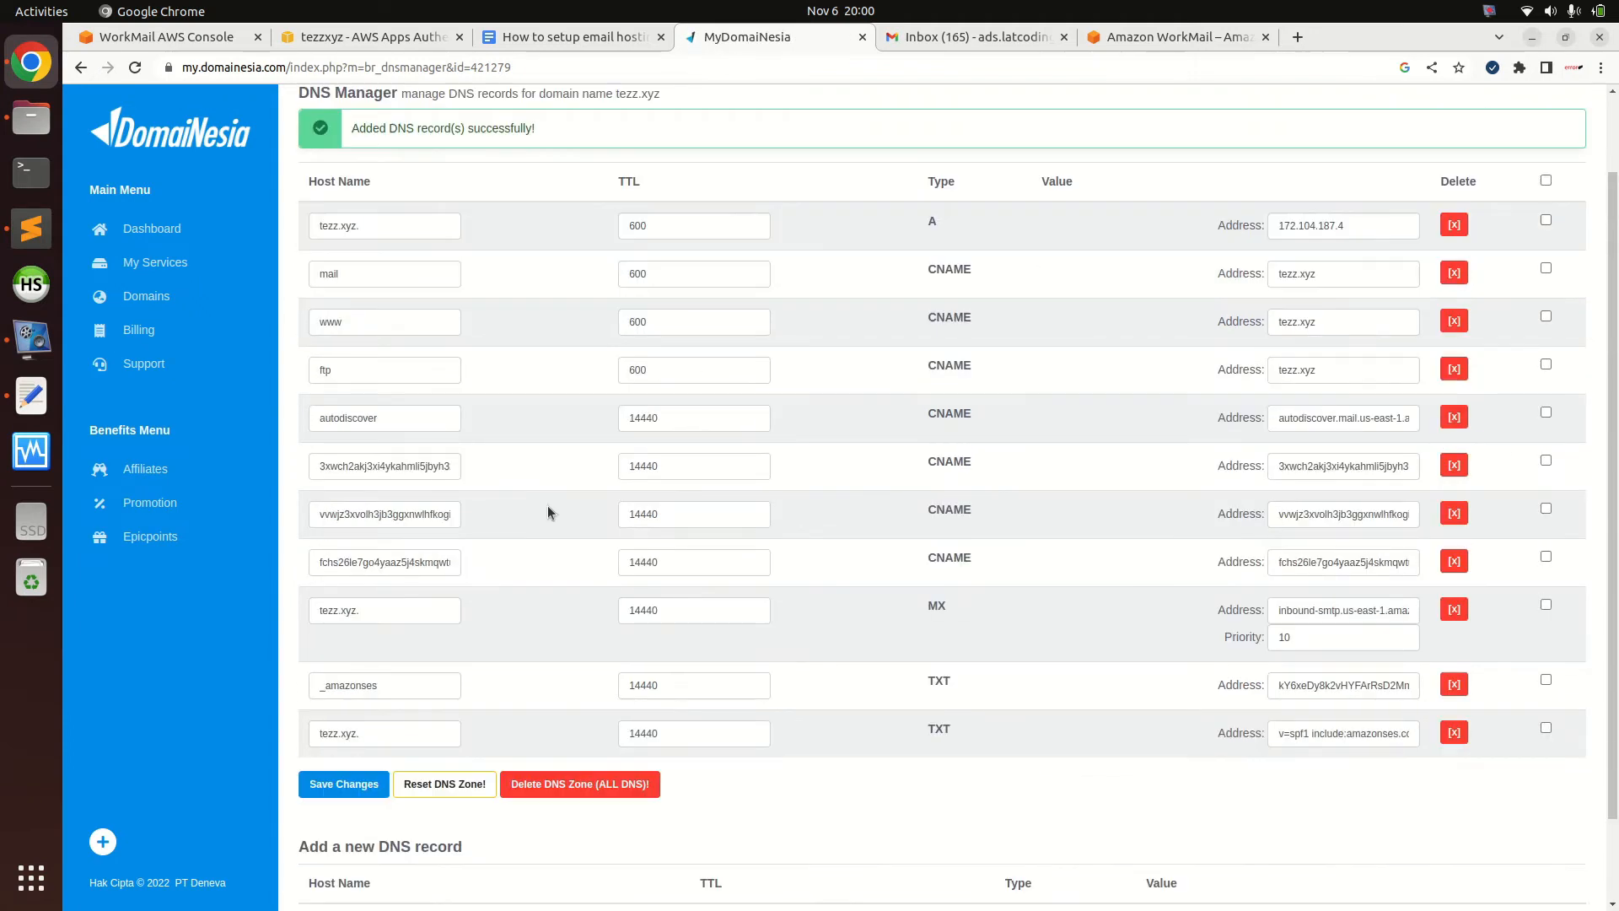
Create TXT record _dmarc.tezz.xyz. with value v=DMARC1;p=quarantine;pct=100;fo=1
click(385, 823)
key(ctrl+v)
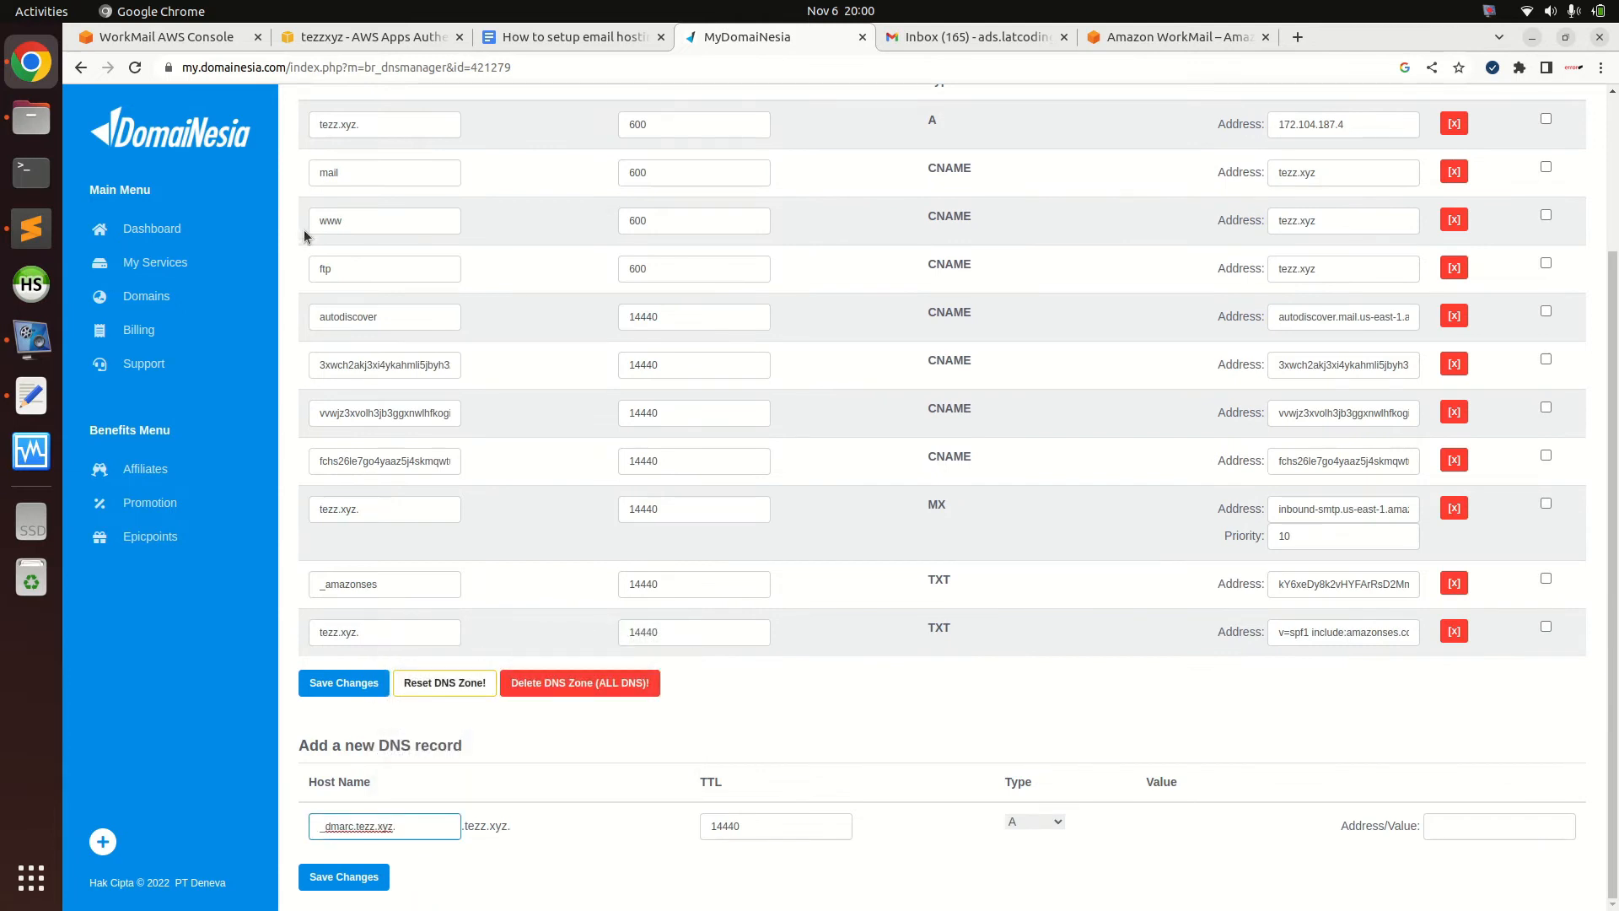
click(207, 38)
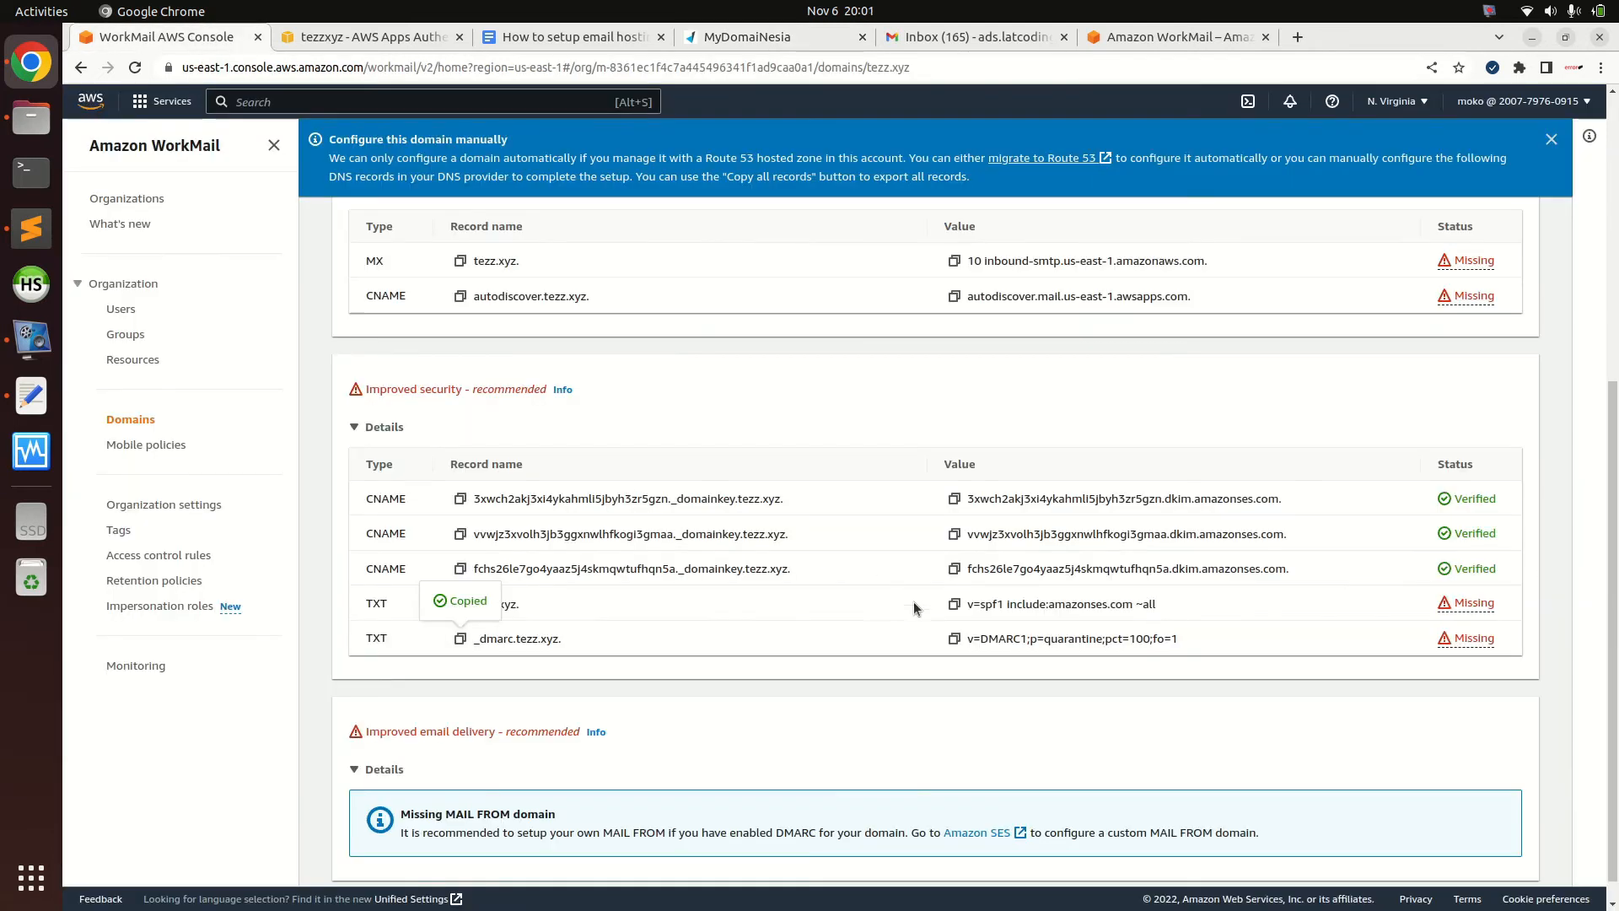
click(953, 638)
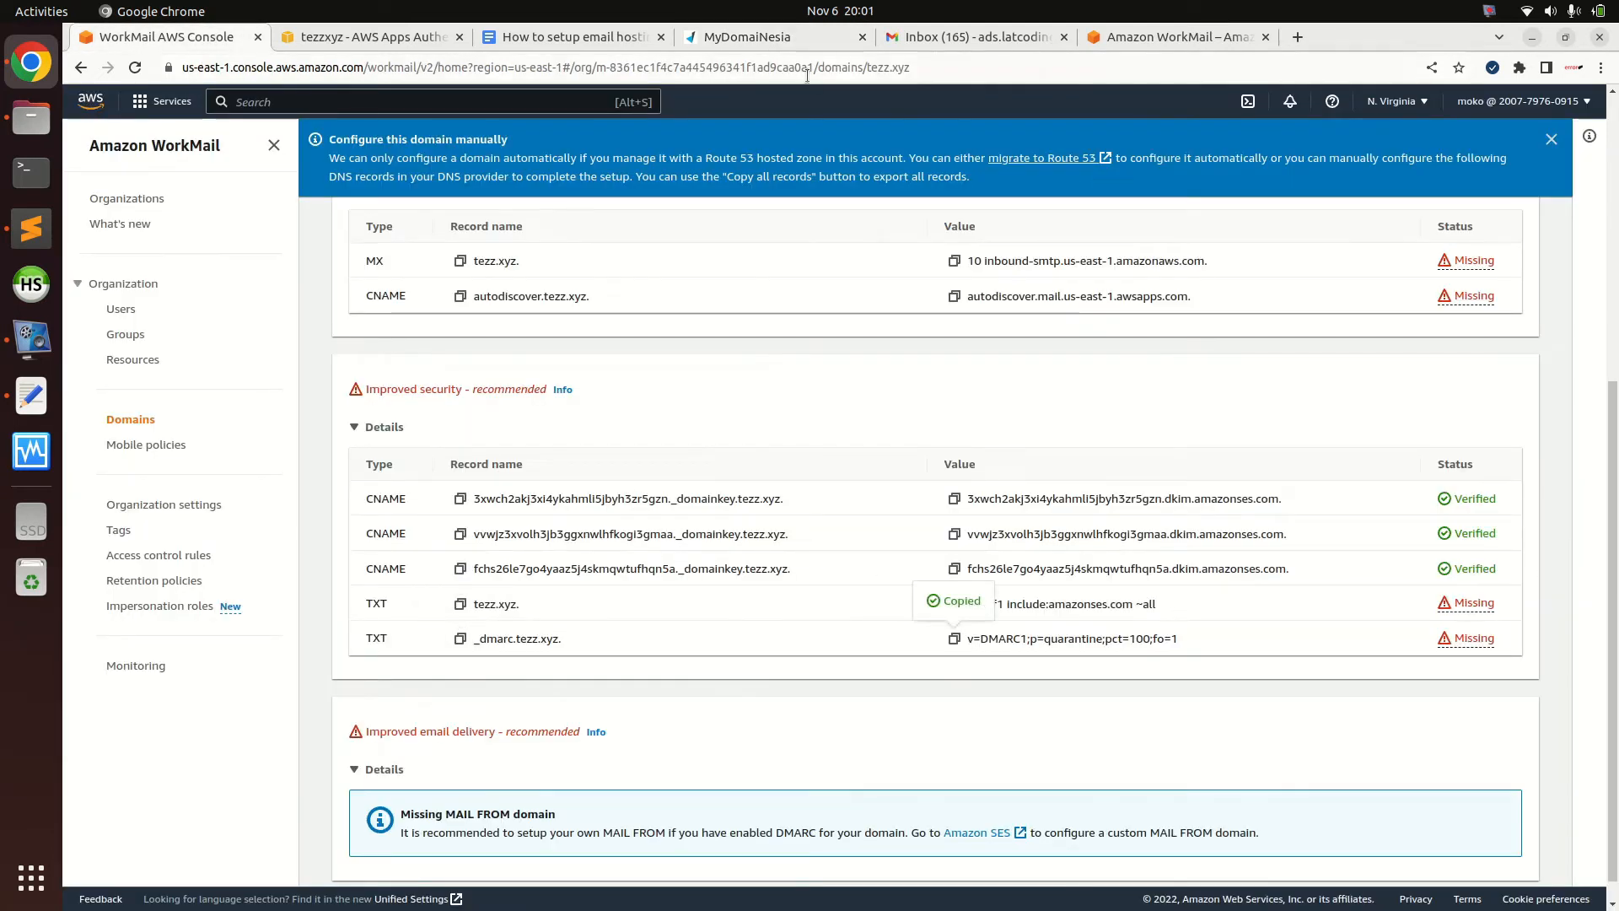
click(782, 33)
click(1030, 823)
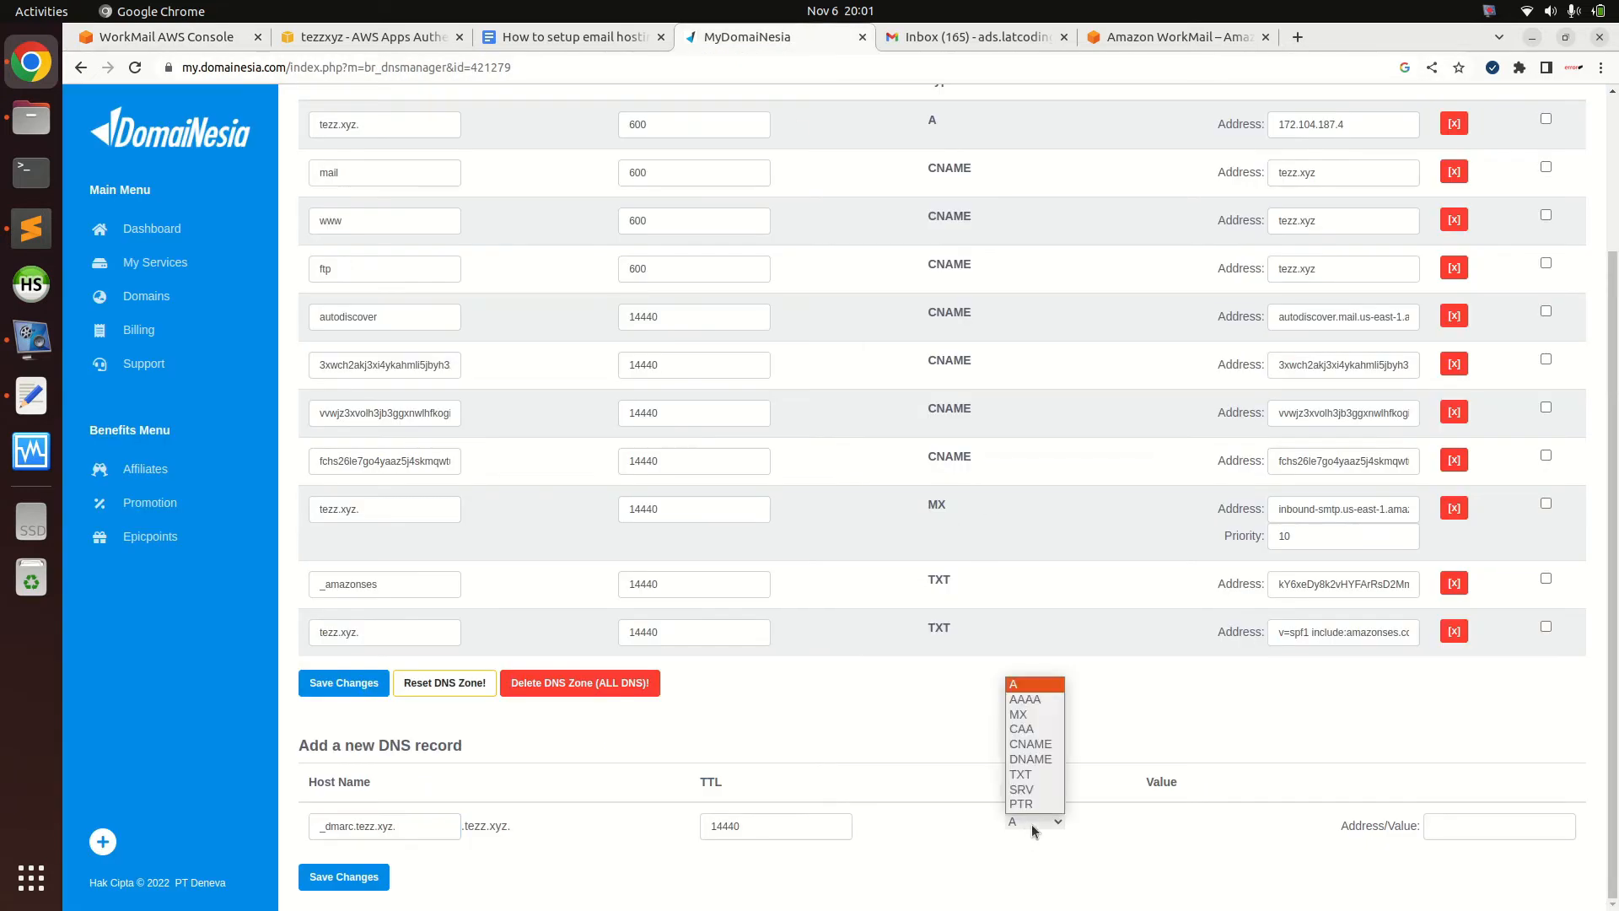
click(1020, 773)
click(1433, 827)
key(ctrl+v)
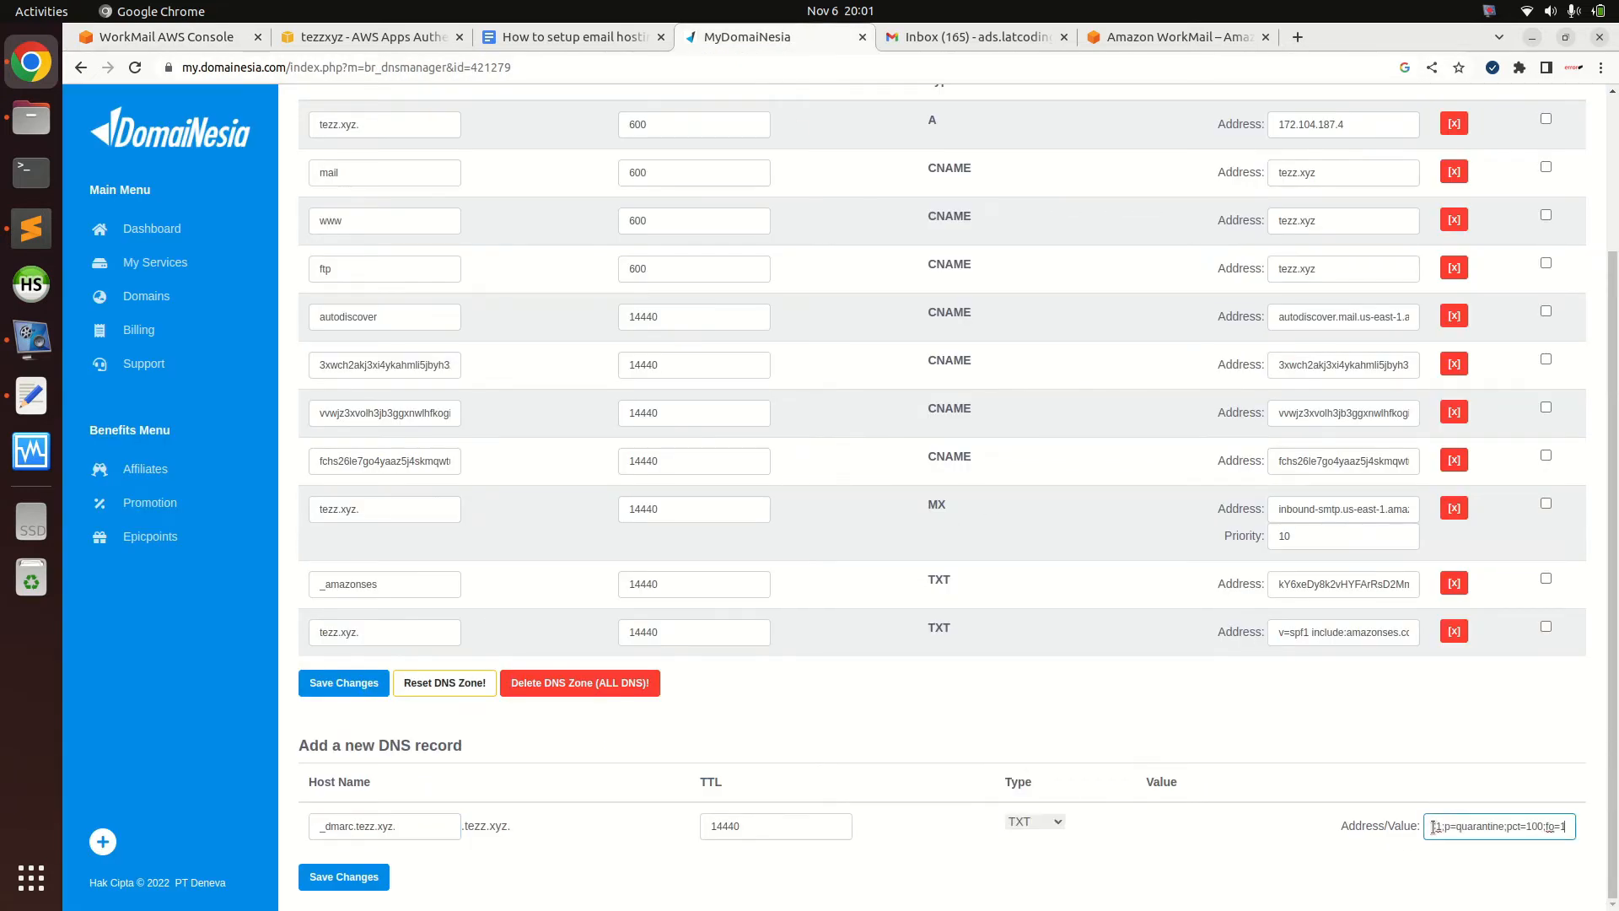
key(Return)
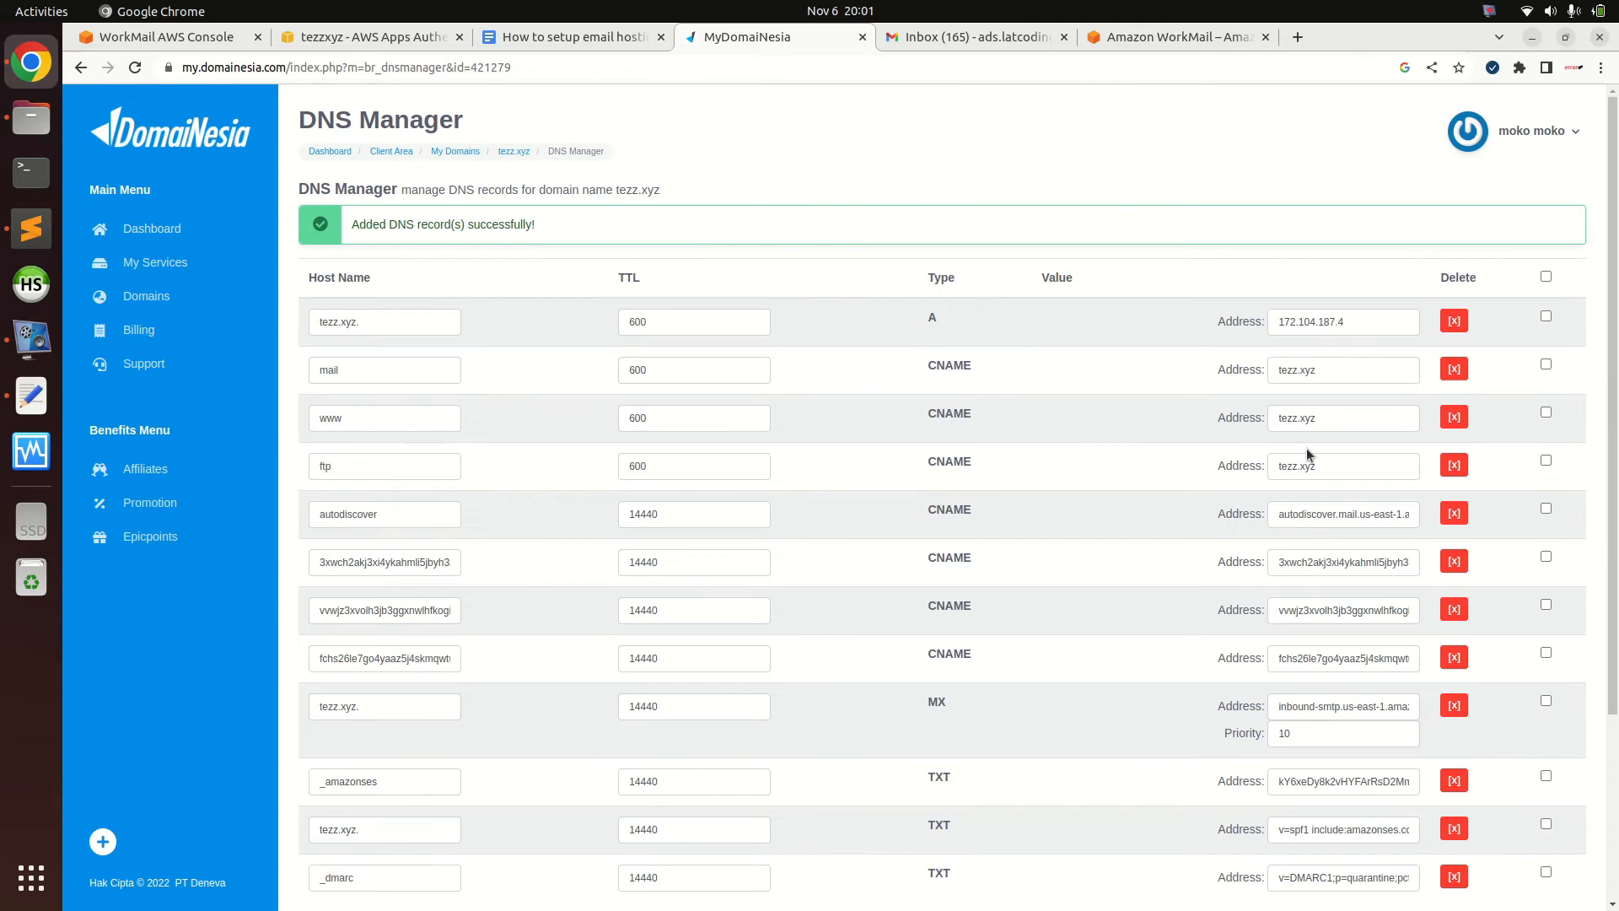
scroll(1307, 448, down, 3)
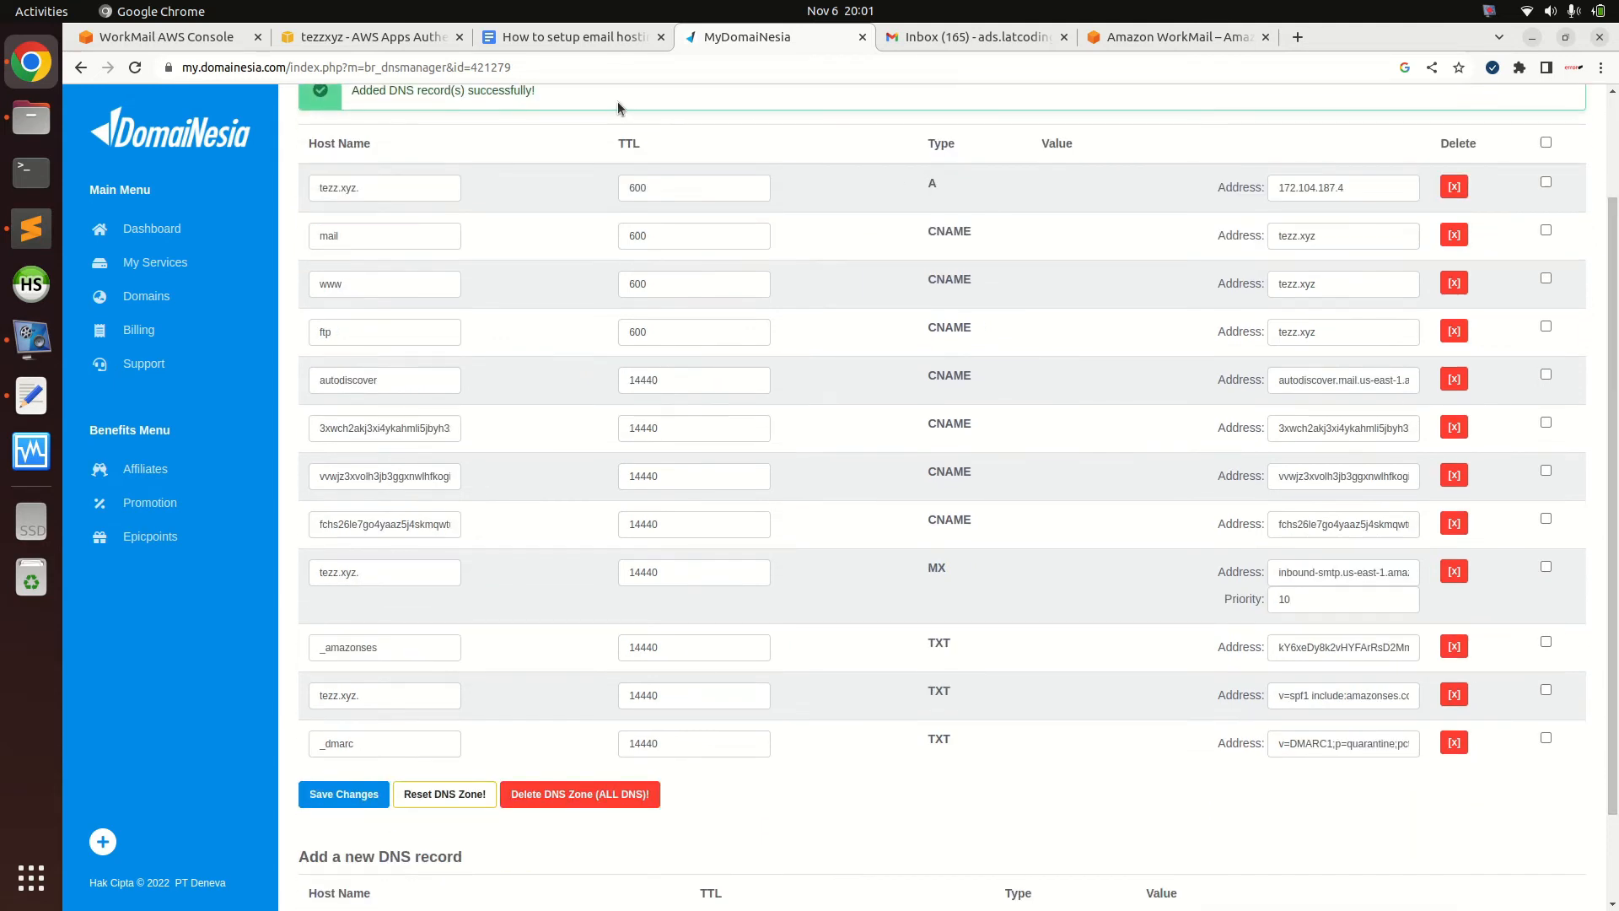
Refresh tezz.xyz verification status and expand the ownership and WorkMail configuration records
click(169, 37)
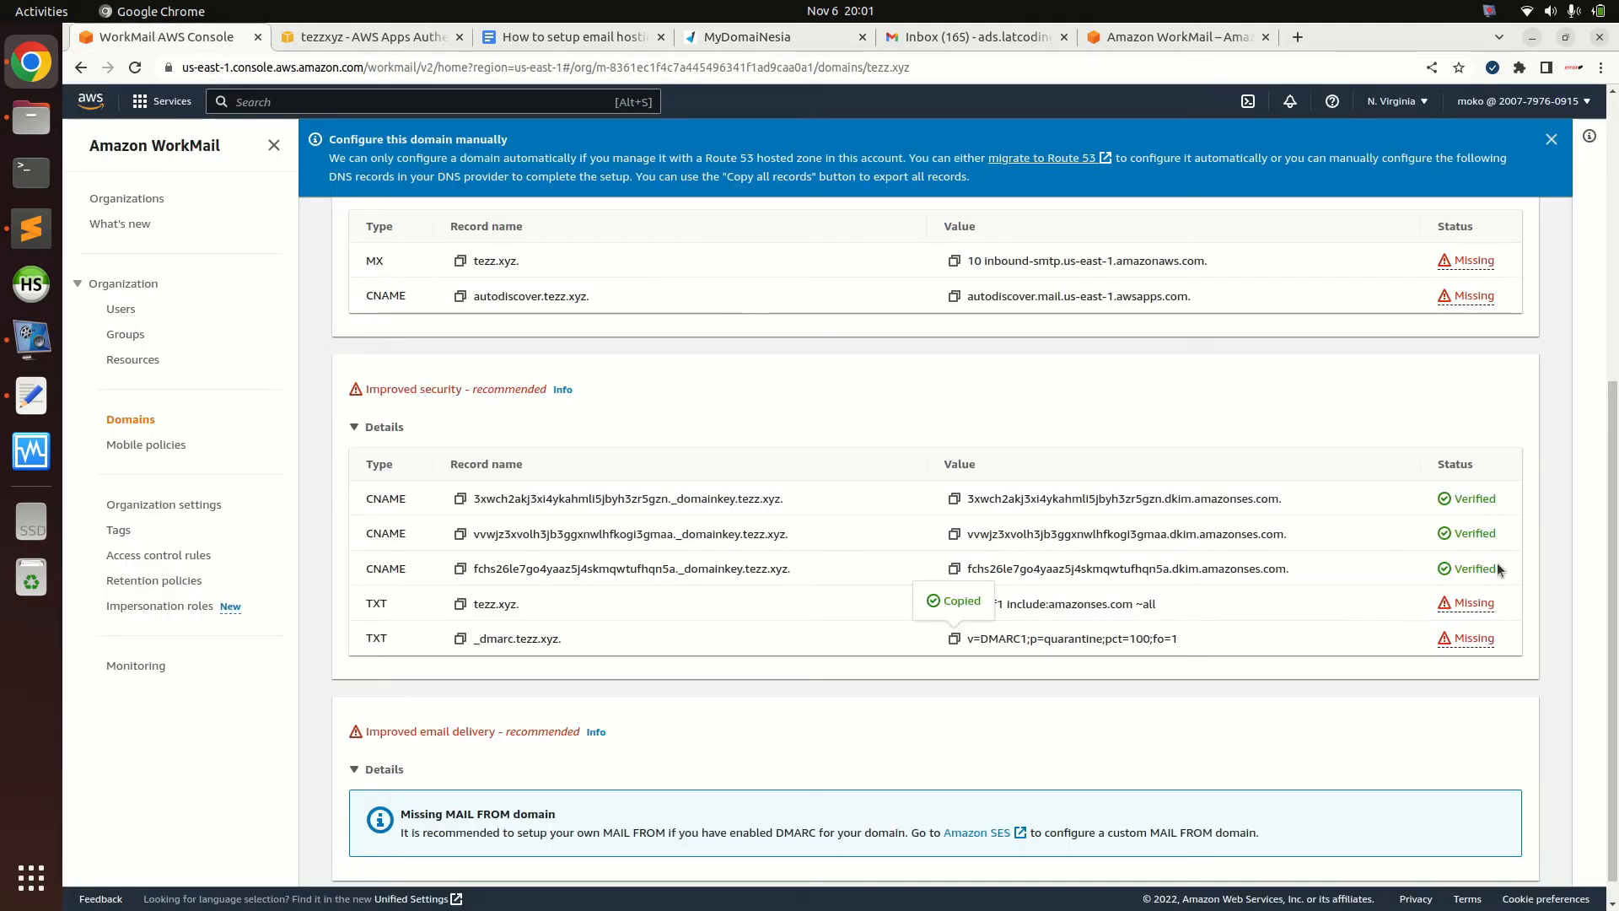
scroll(1498, 570, up, 5)
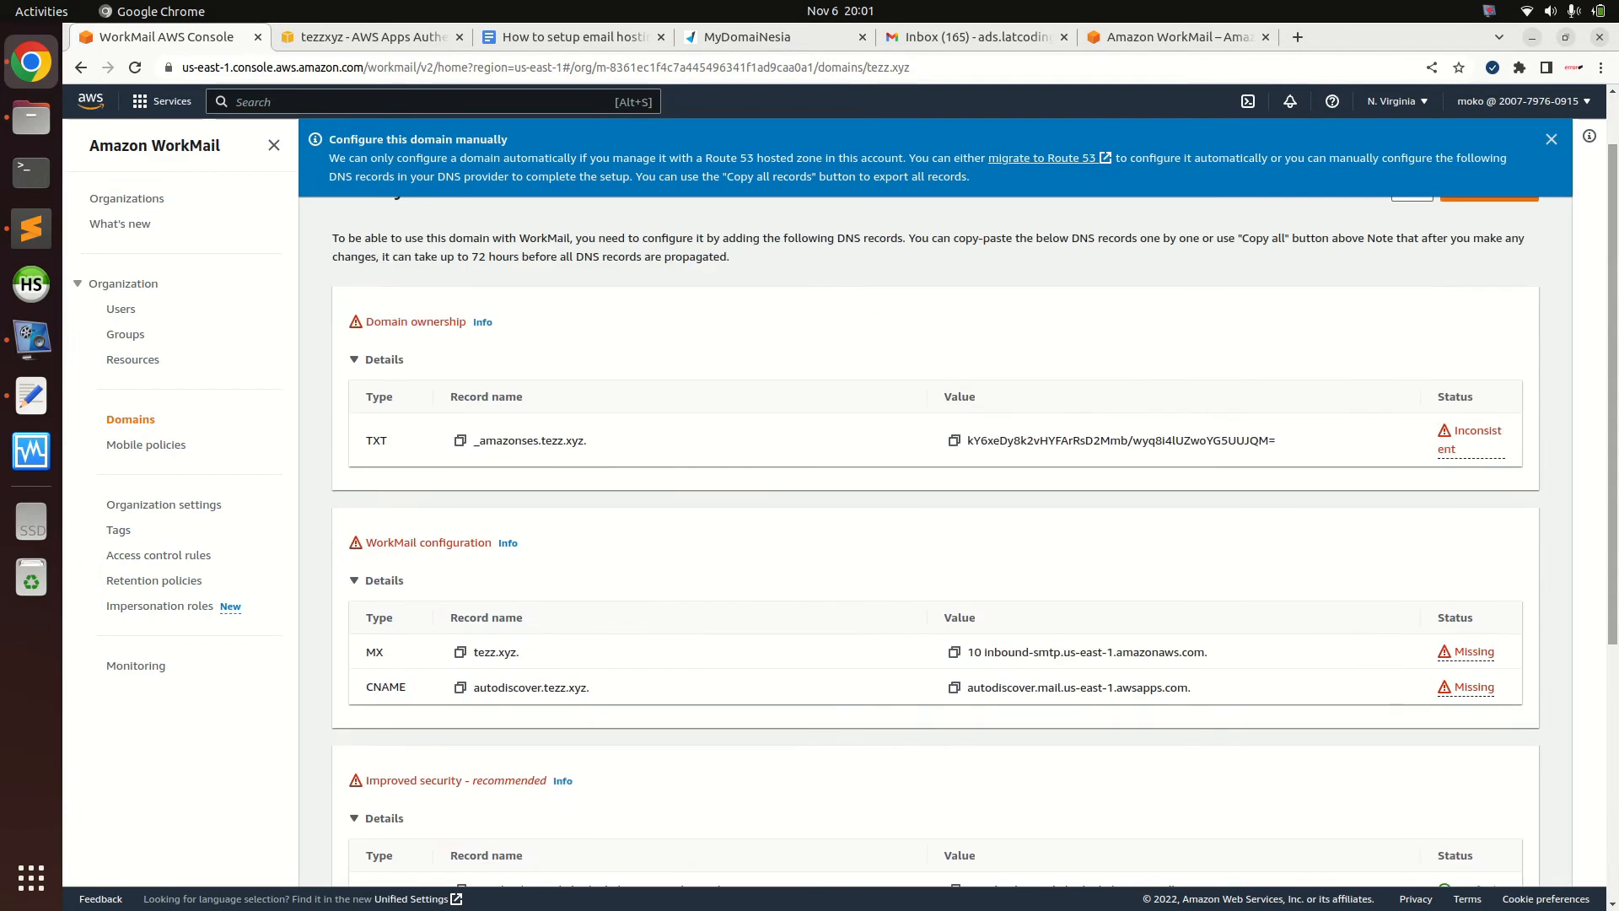
scroll(1405, 263, up, 1)
click(1404, 264)
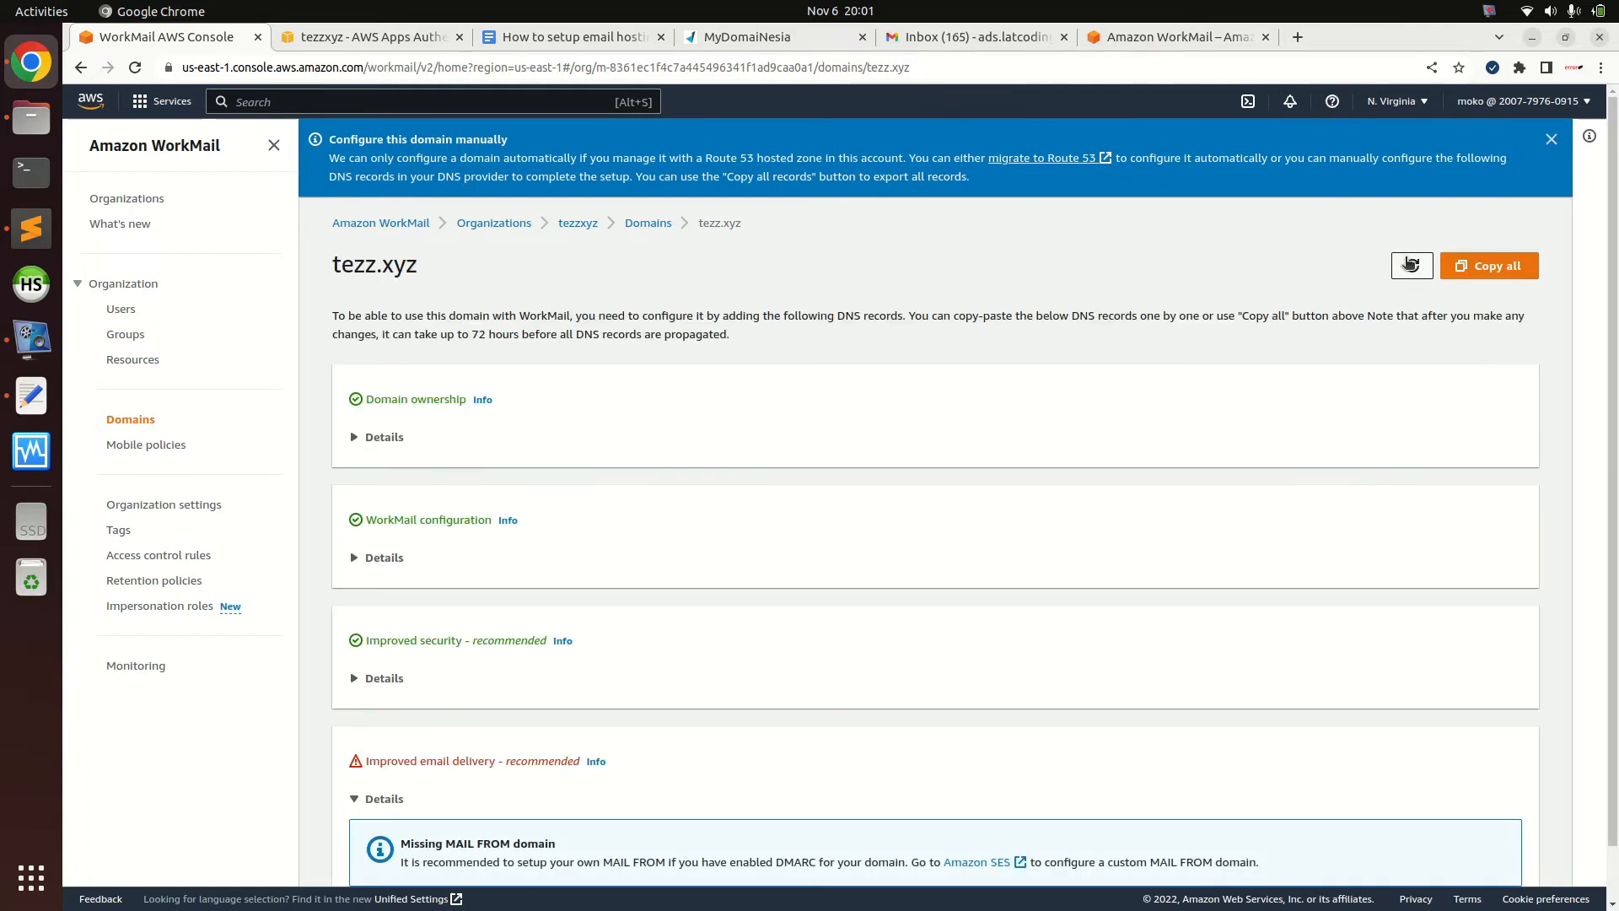
click(411, 436)
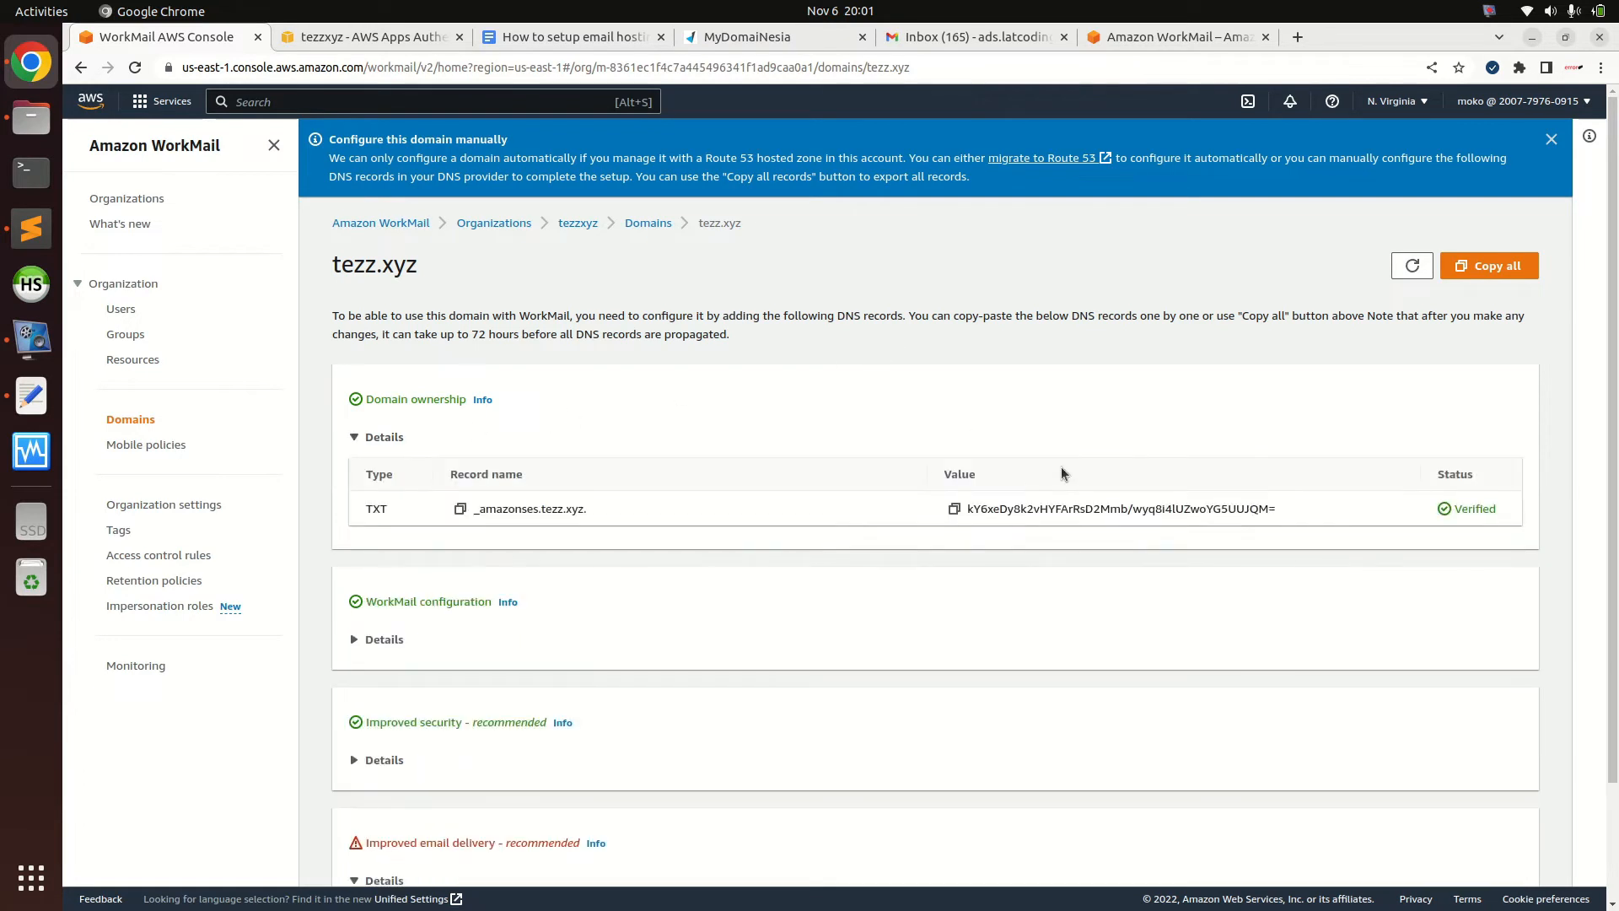
click(383, 639)
Expand the Improved security records and check each status reads Verified, including autodiscover
scroll(388, 639, down, 1)
scroll(801, 573, down, 2)
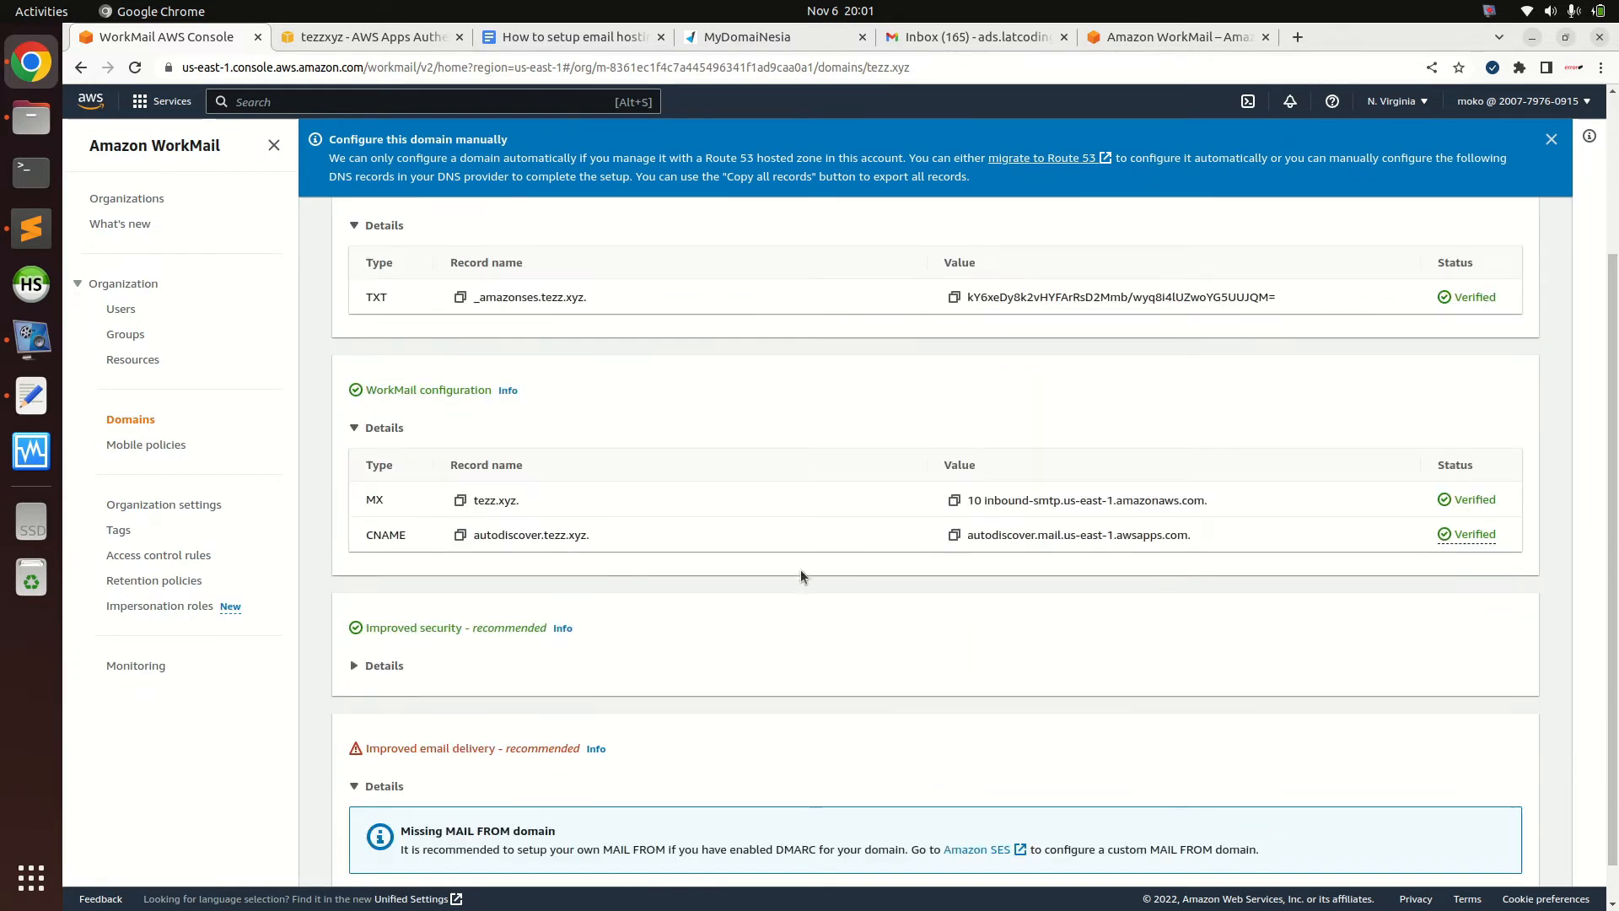
click(460, 663)
scroll(1612, 664, down, 1)
scroll(1612, 663, down, 3)
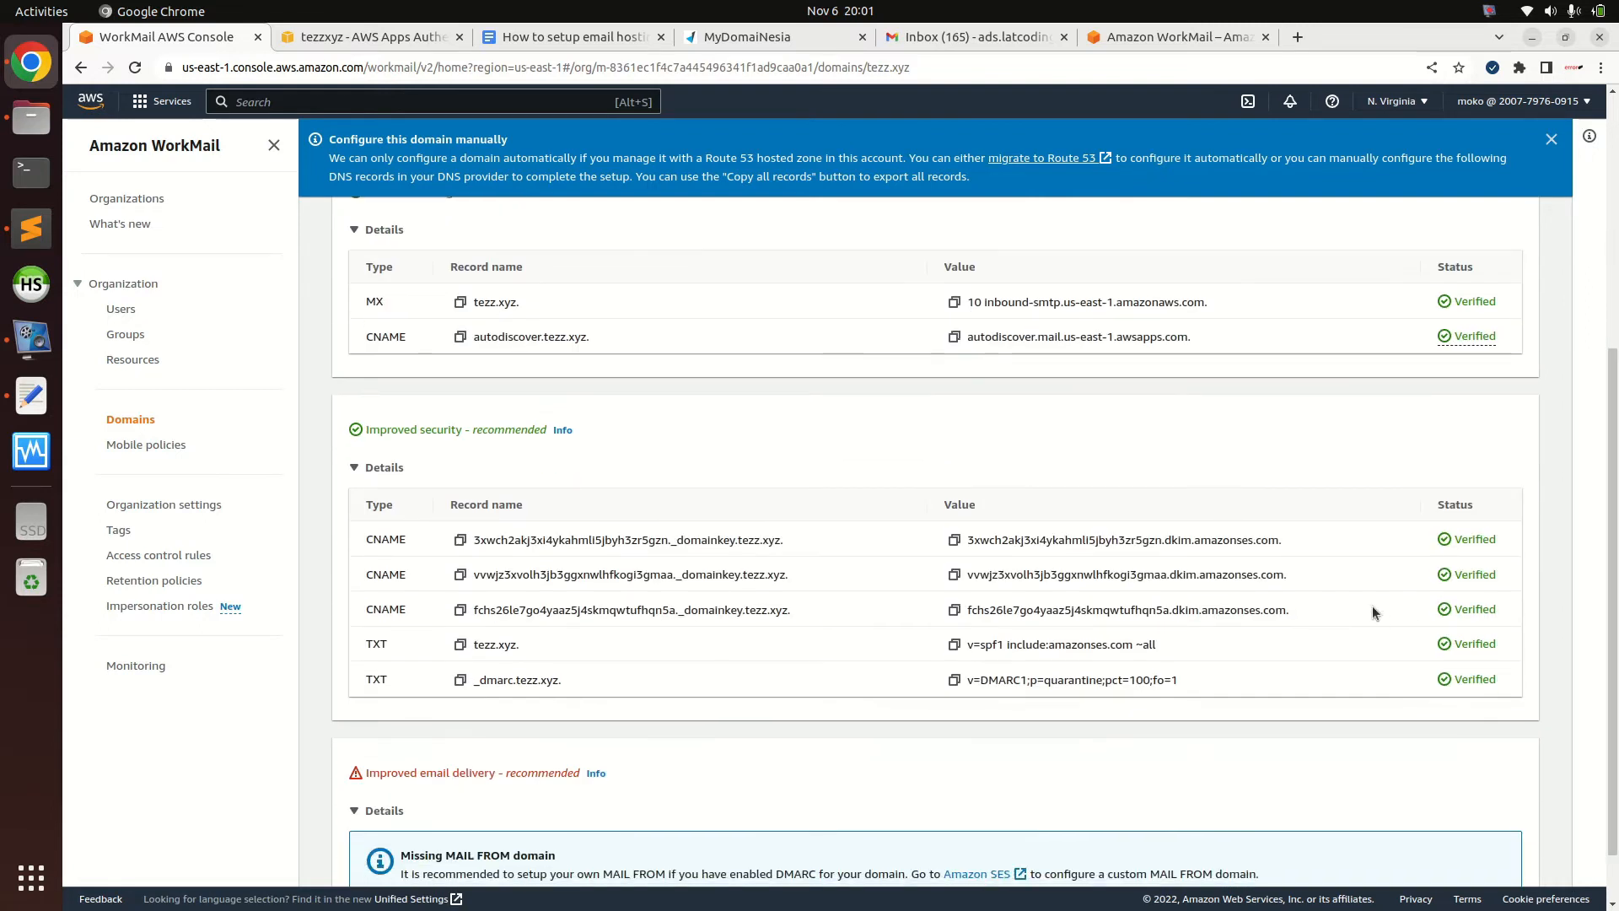
scroll(1612, 606, up, 2)
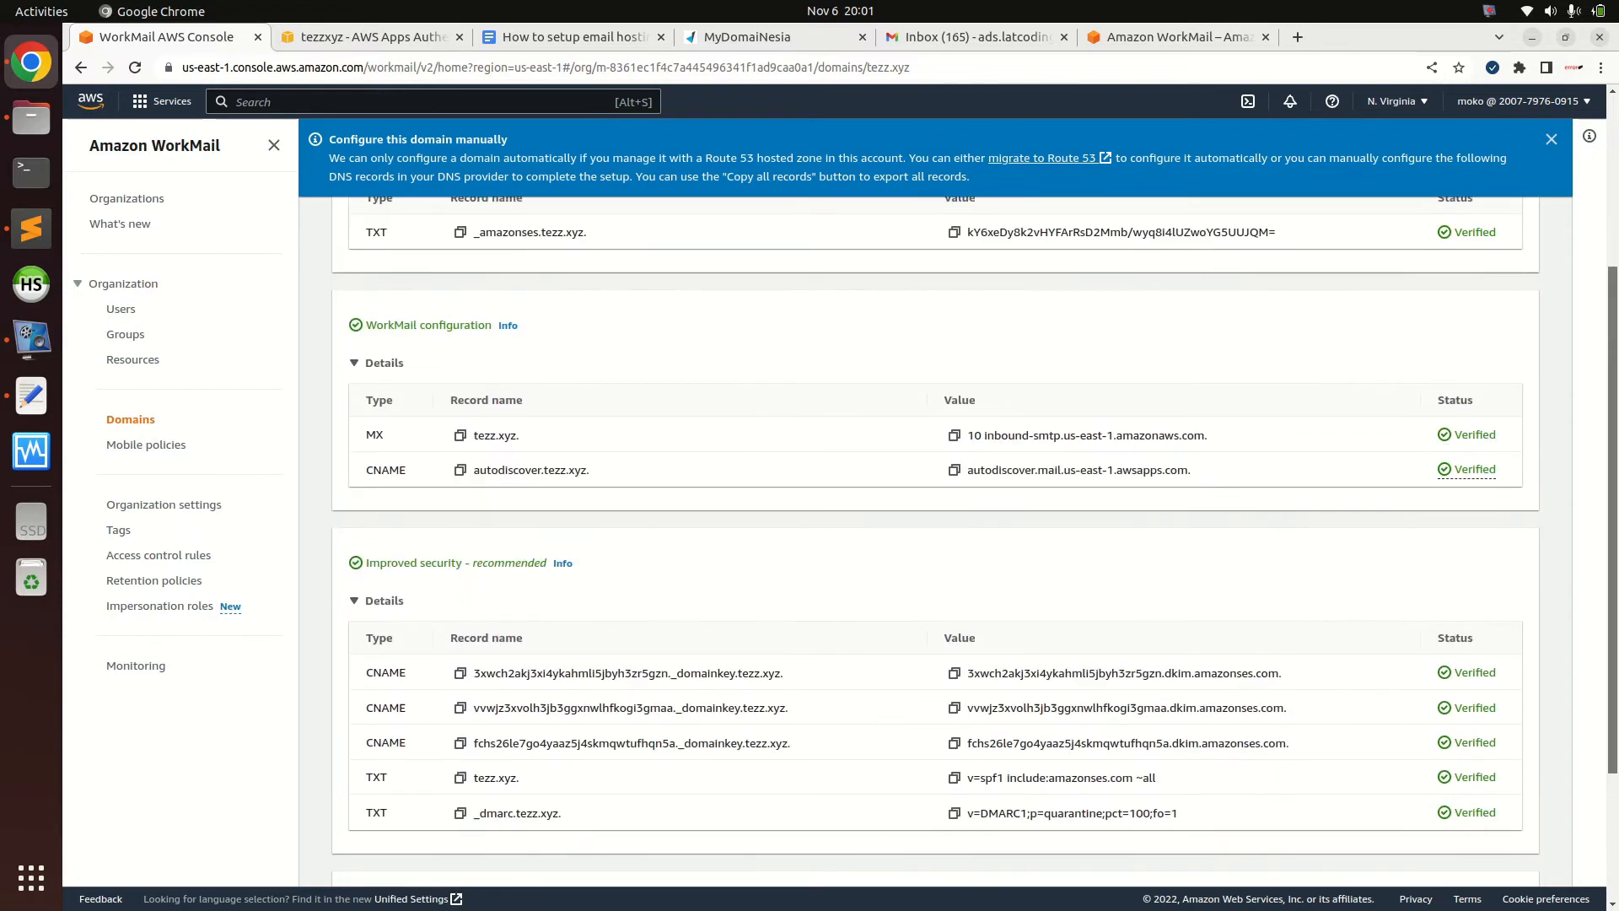
scroll(1611, 606, up, 6)
scroll(1611, 605, down, 7)
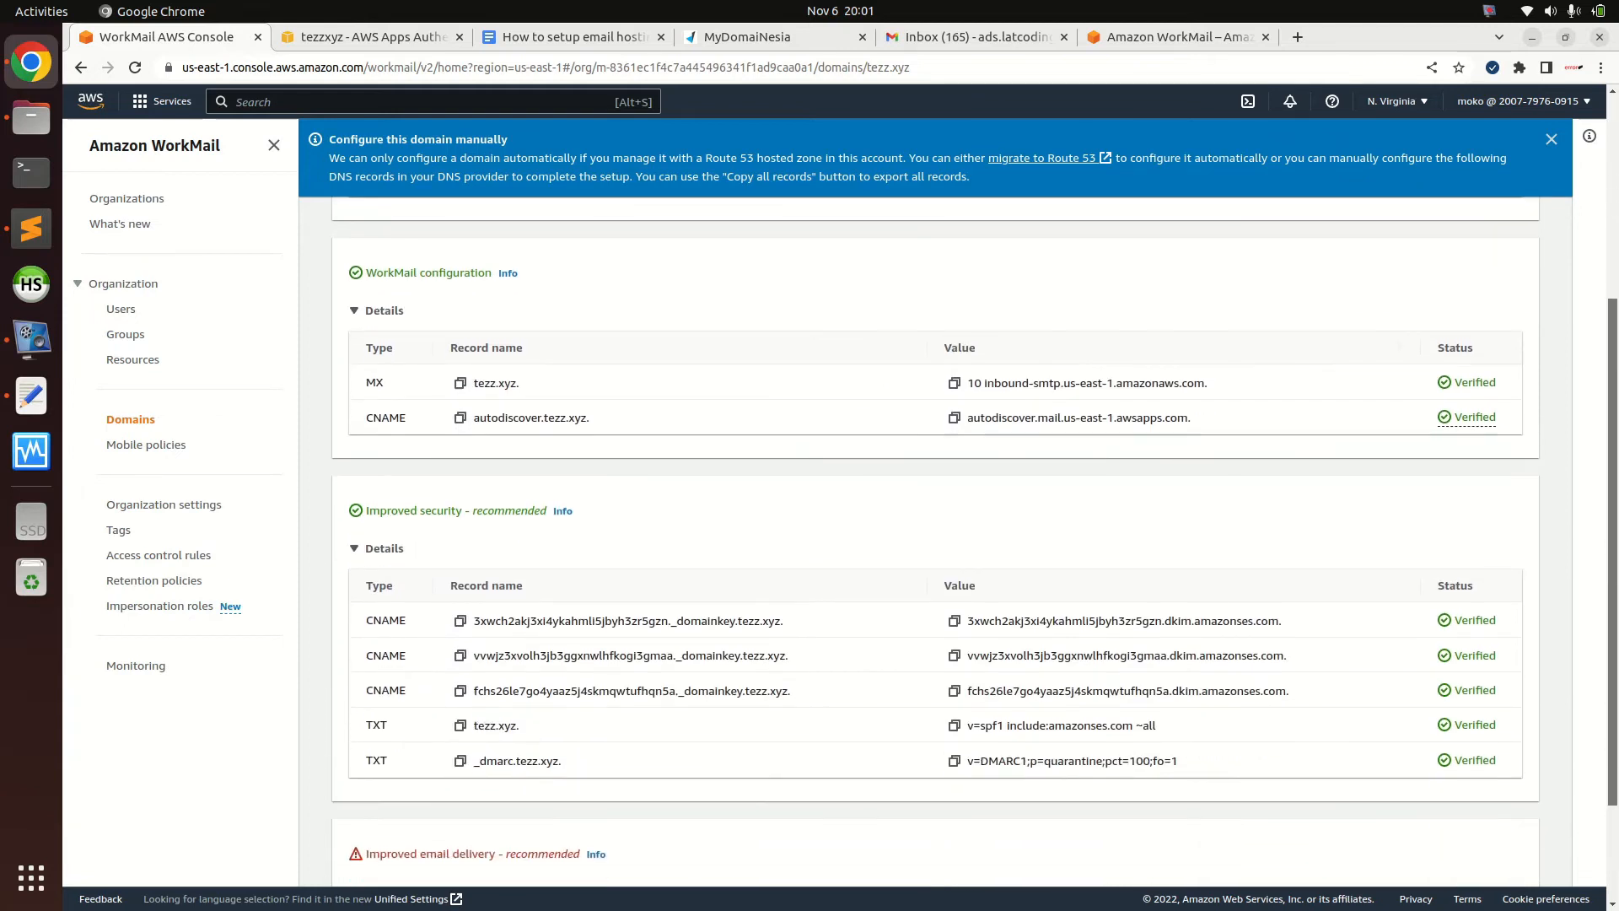
scroll(1612, 605, down, 2)
scroll(1611, 606, up, 5)
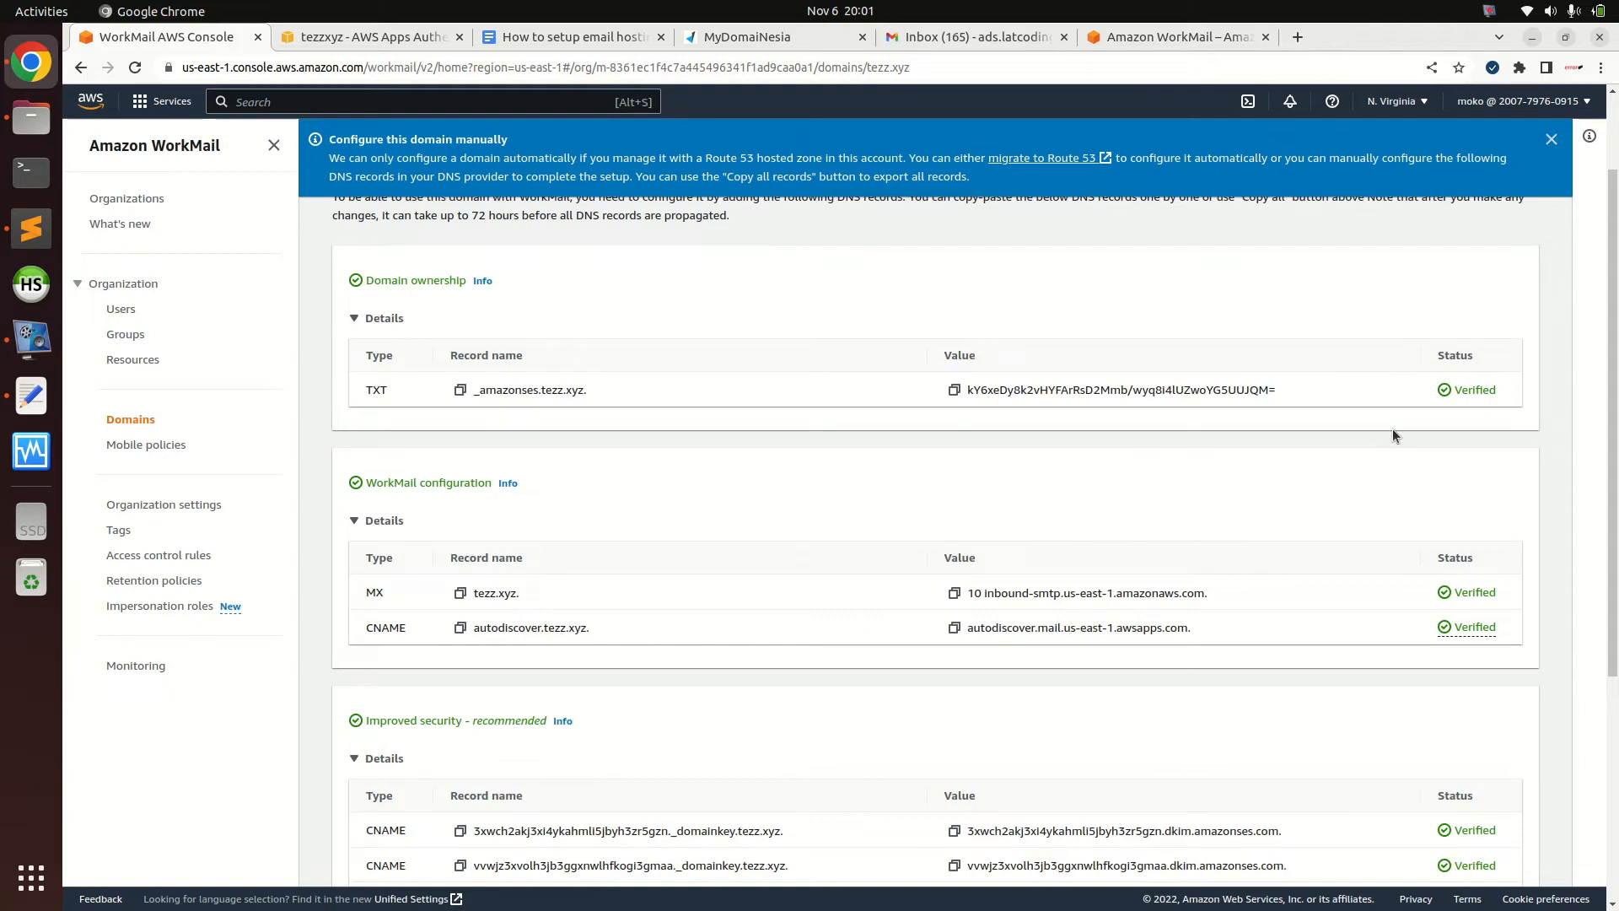
scroll(1393, 428, down, 4)
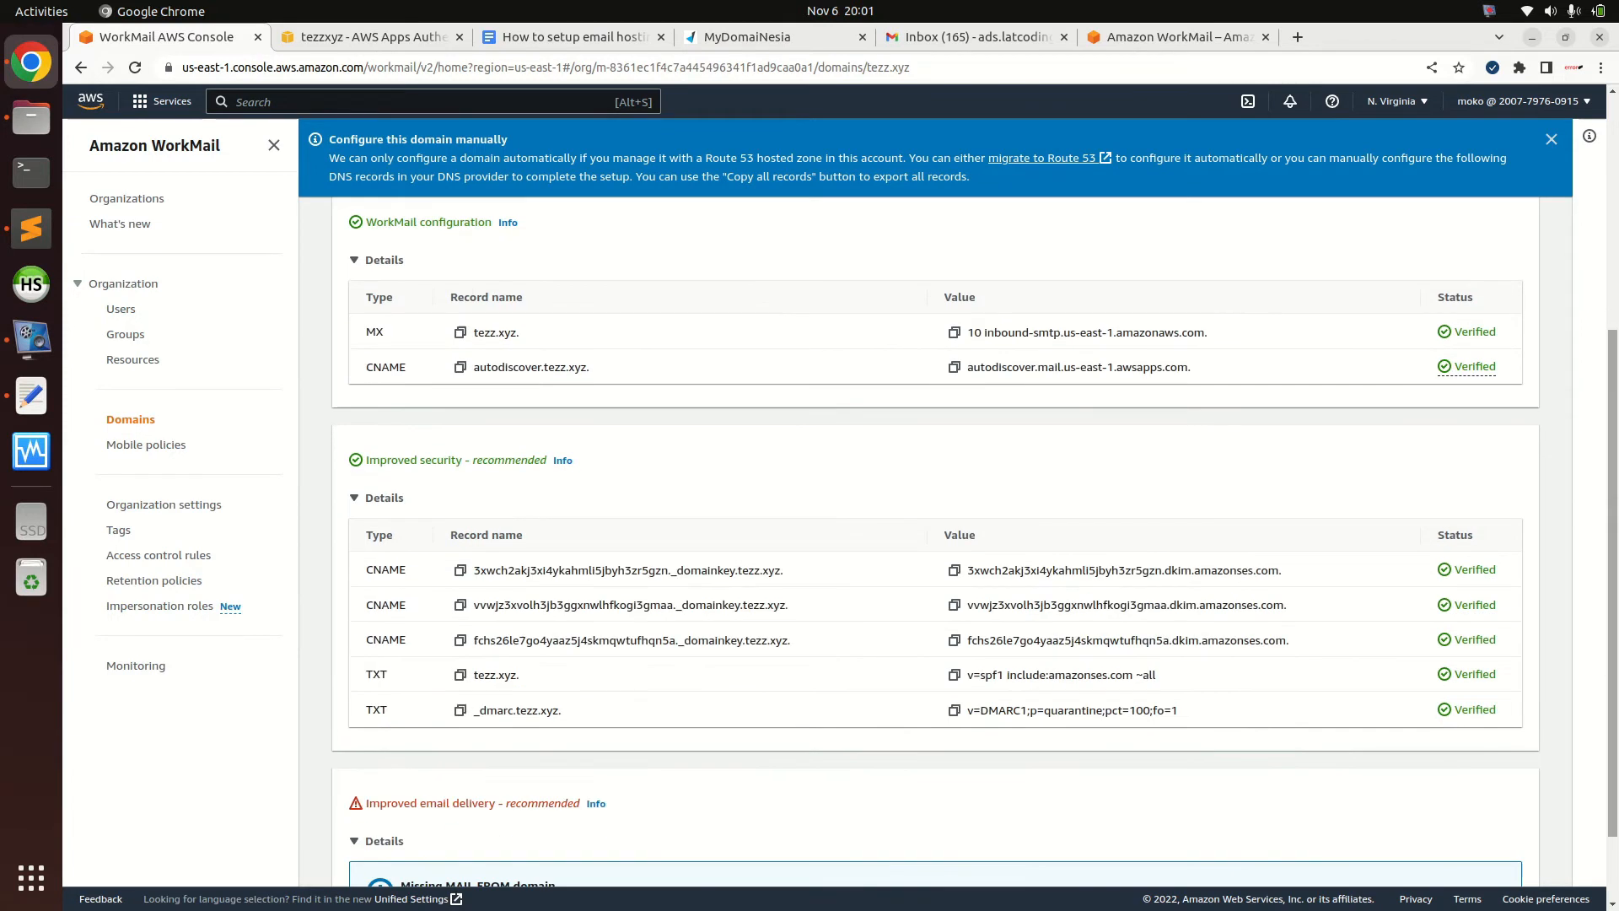
click(1469, 367)
click(1481, 396)
Highlight the DNS propagation note about changes taking up to 72 hours
drag(1611, 439, 1612, 288)
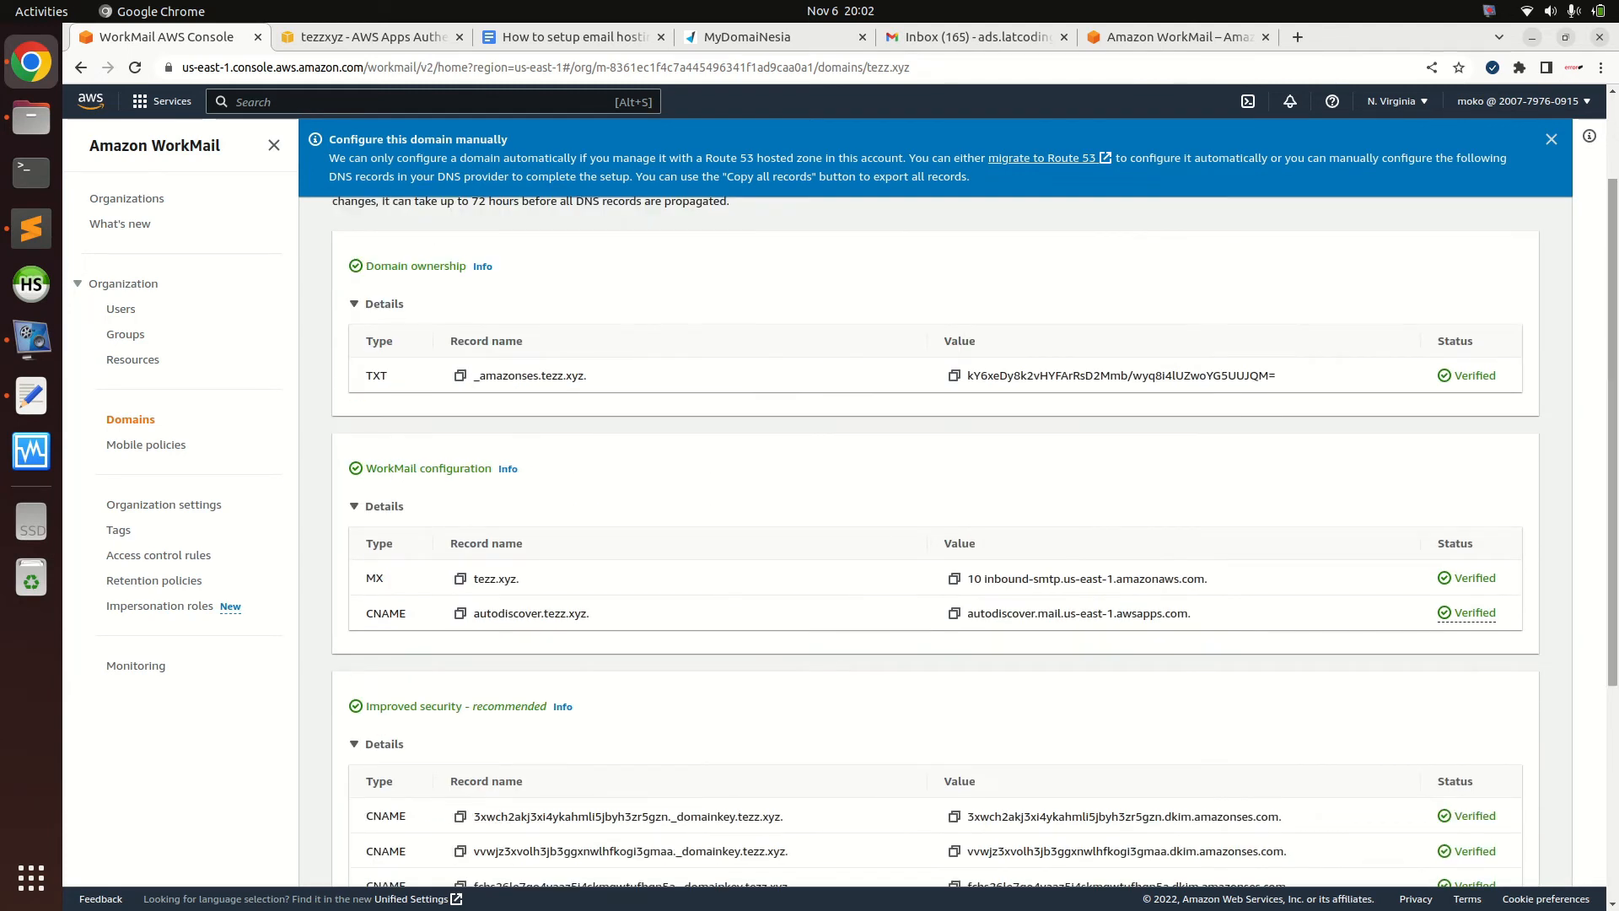
scroll(1361, 319, up, 2)
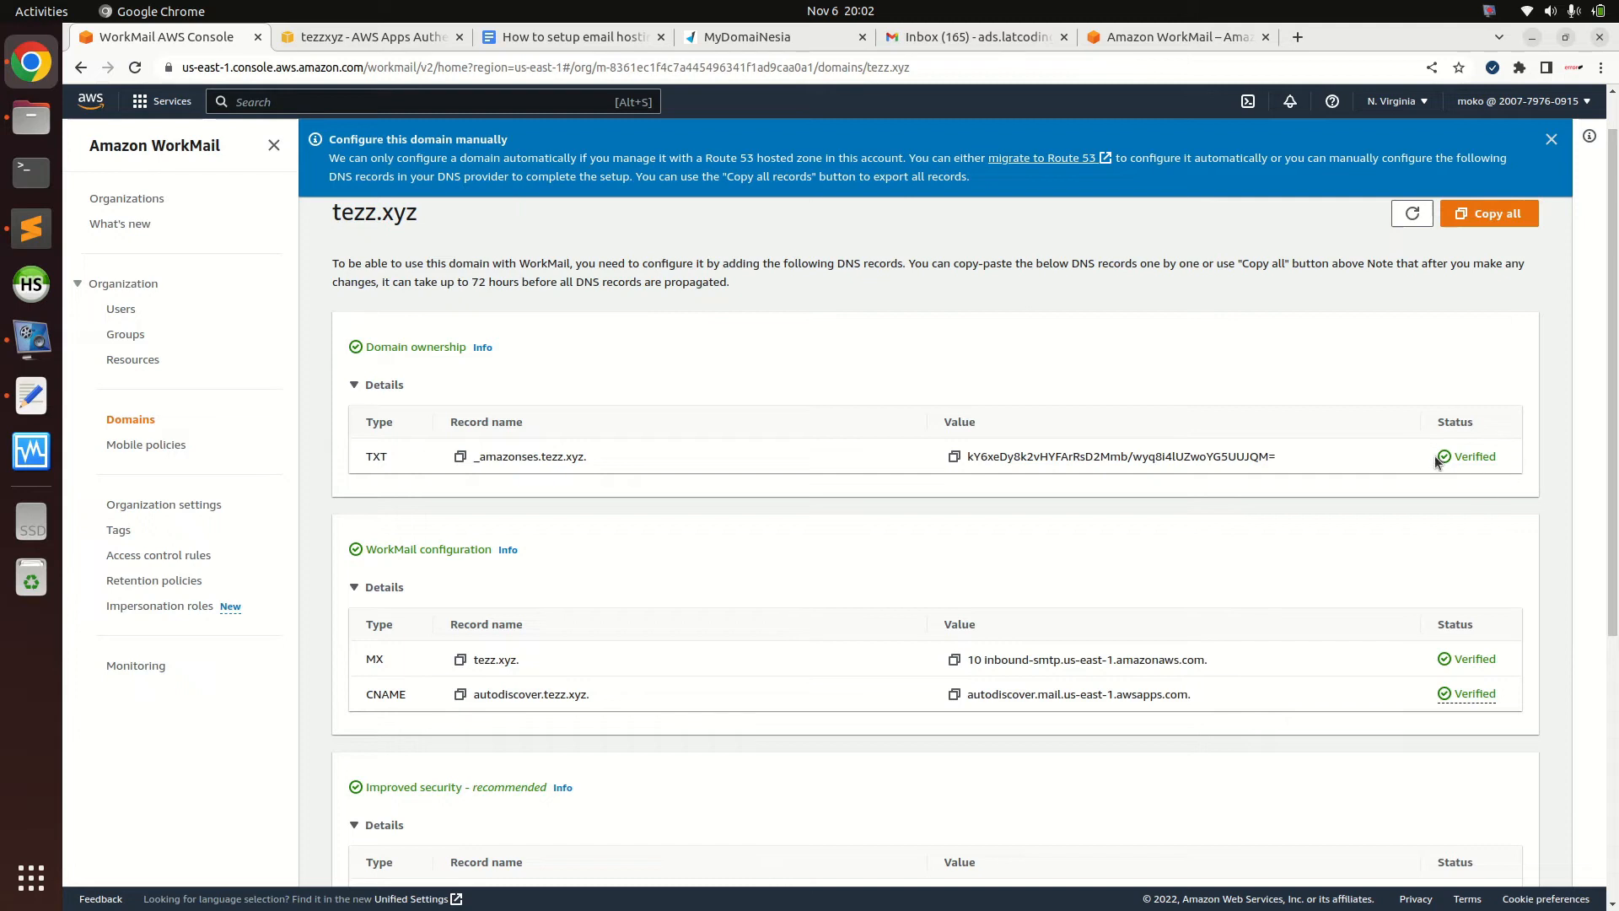
drag(426, 279, 496, 283)
click(496, 283)
drag(1438, 263, 1530, 273)
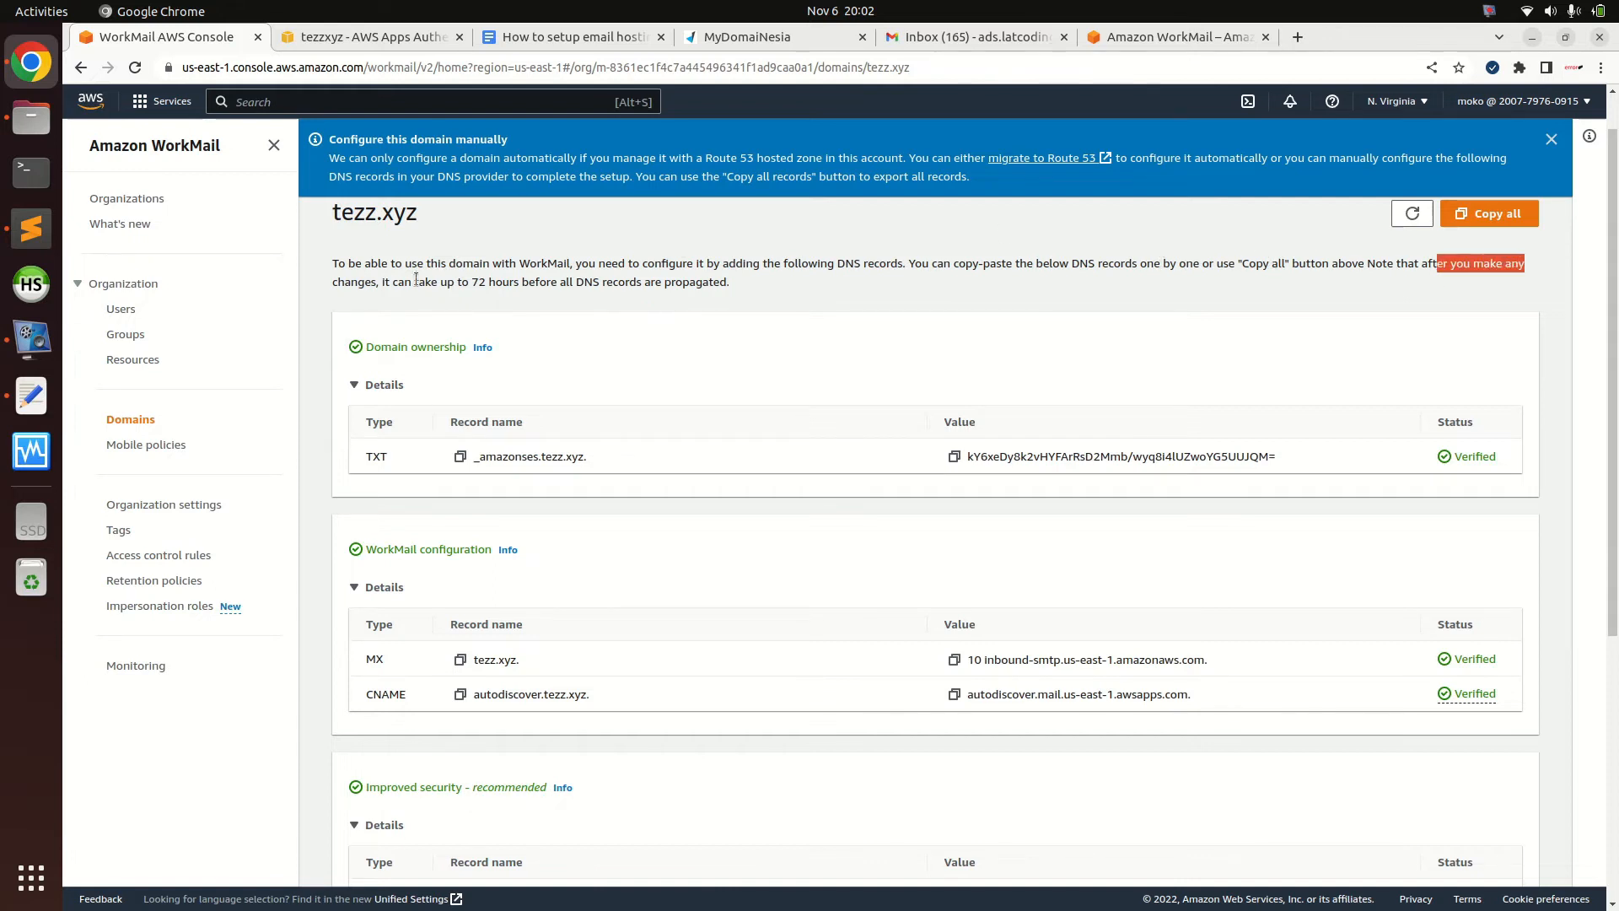
click(381, 281)
drag(381, 282, 589, 283)
click(469, 282)
click(660, 280)
drag(740, 282, 329, 263)
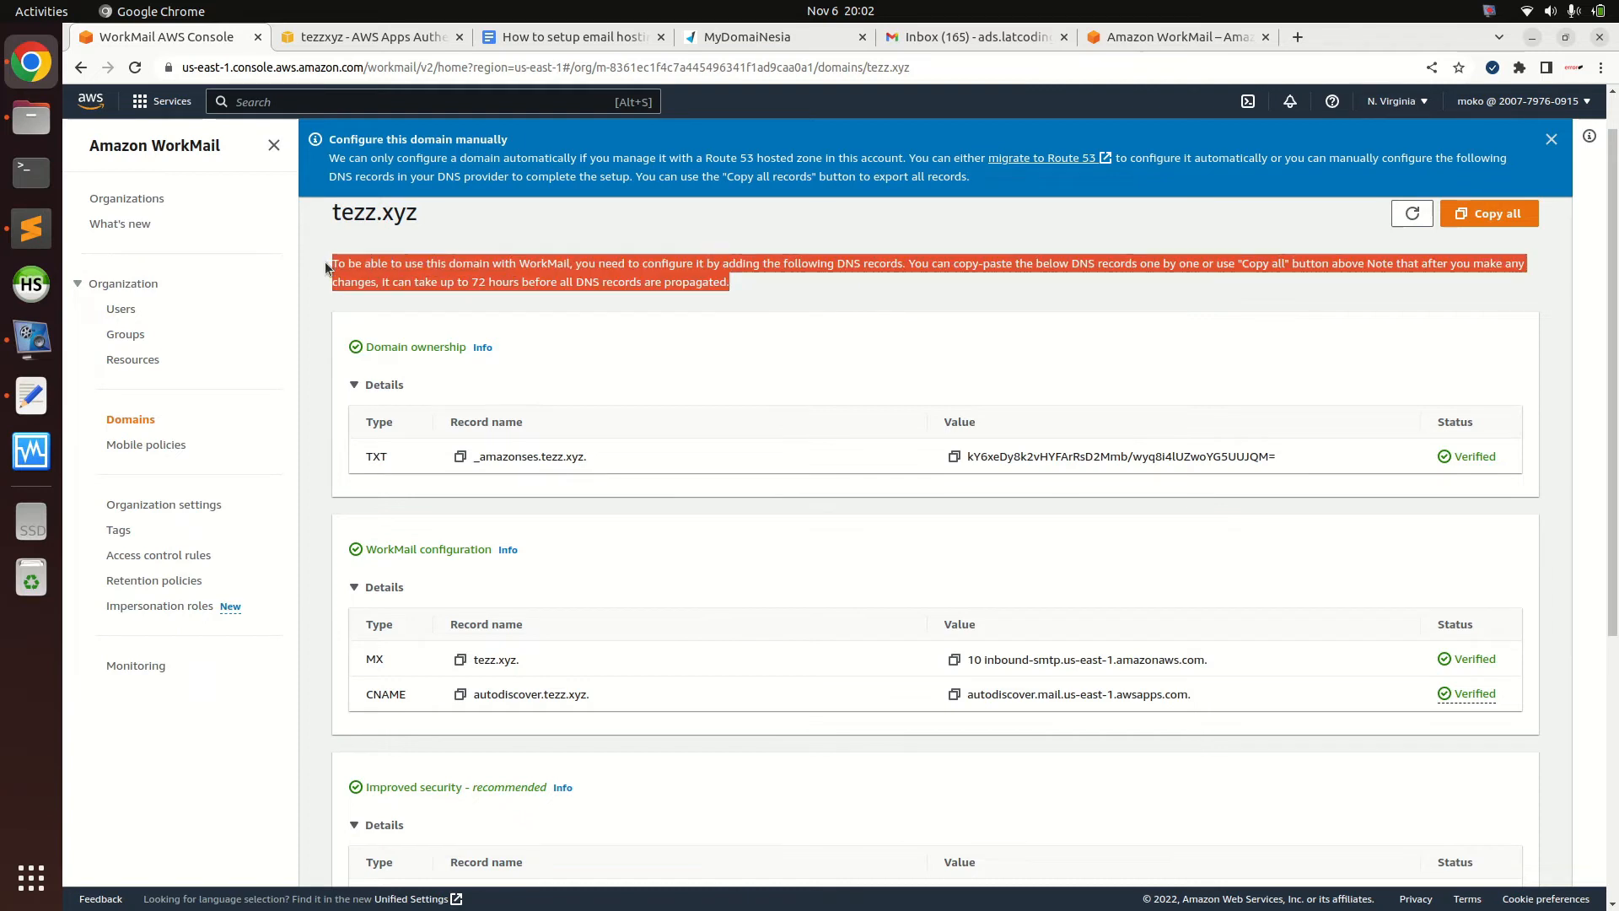
click(692, 208)
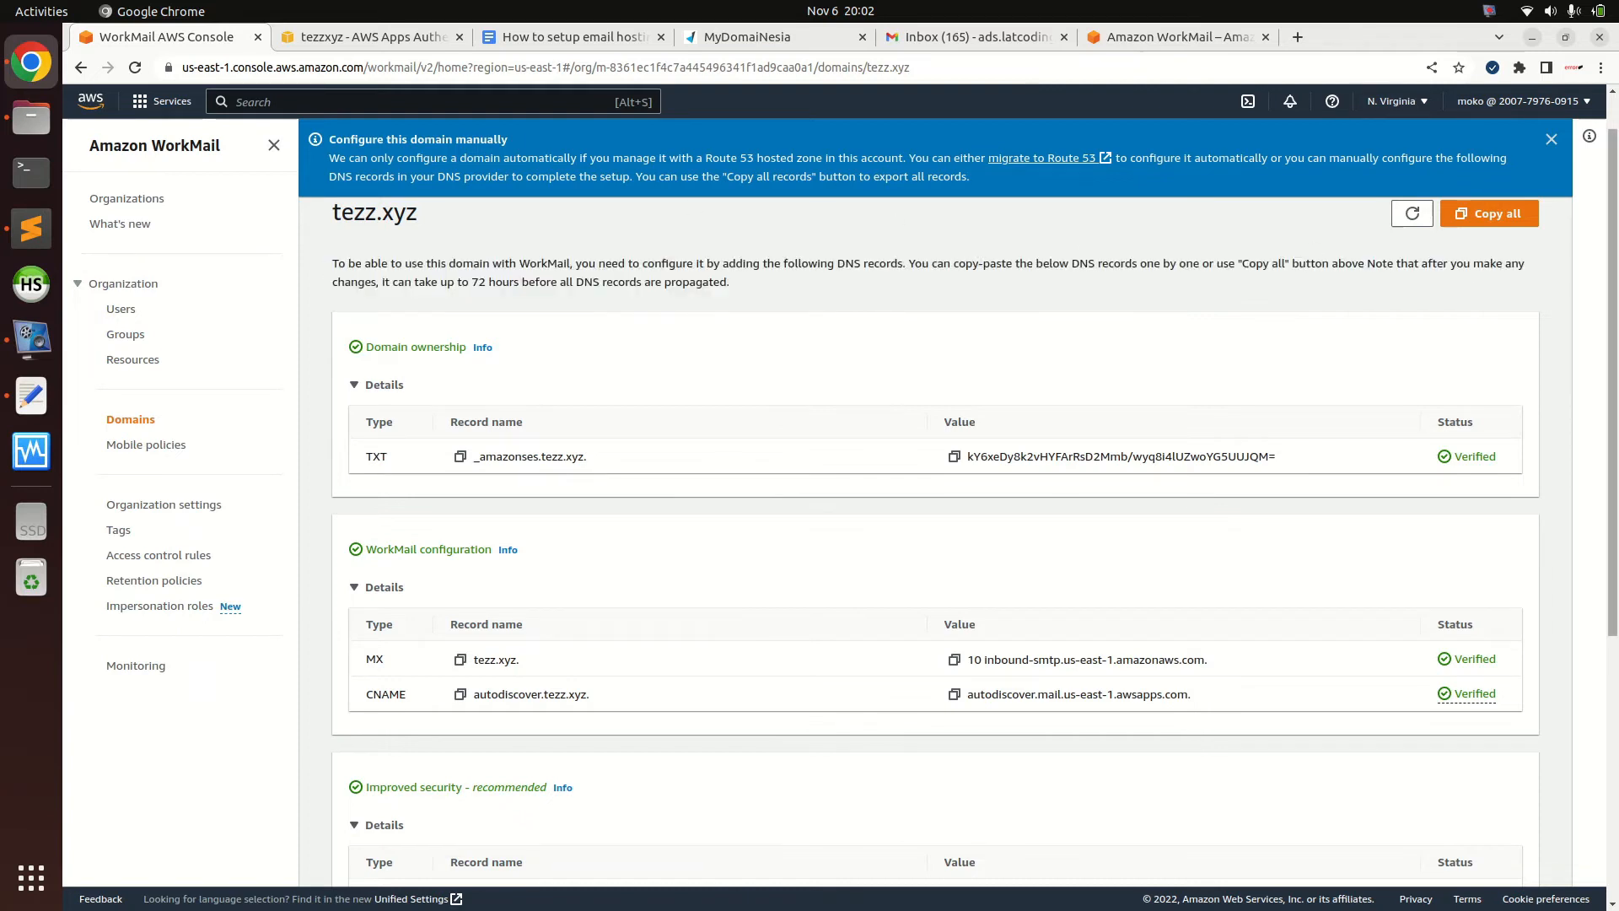
Compare the WorkMail tezz.xyz records against the DomaiNesia DNS list
scroll(1433, 407, down, 2)
scroll(1434, 407, down, 1)
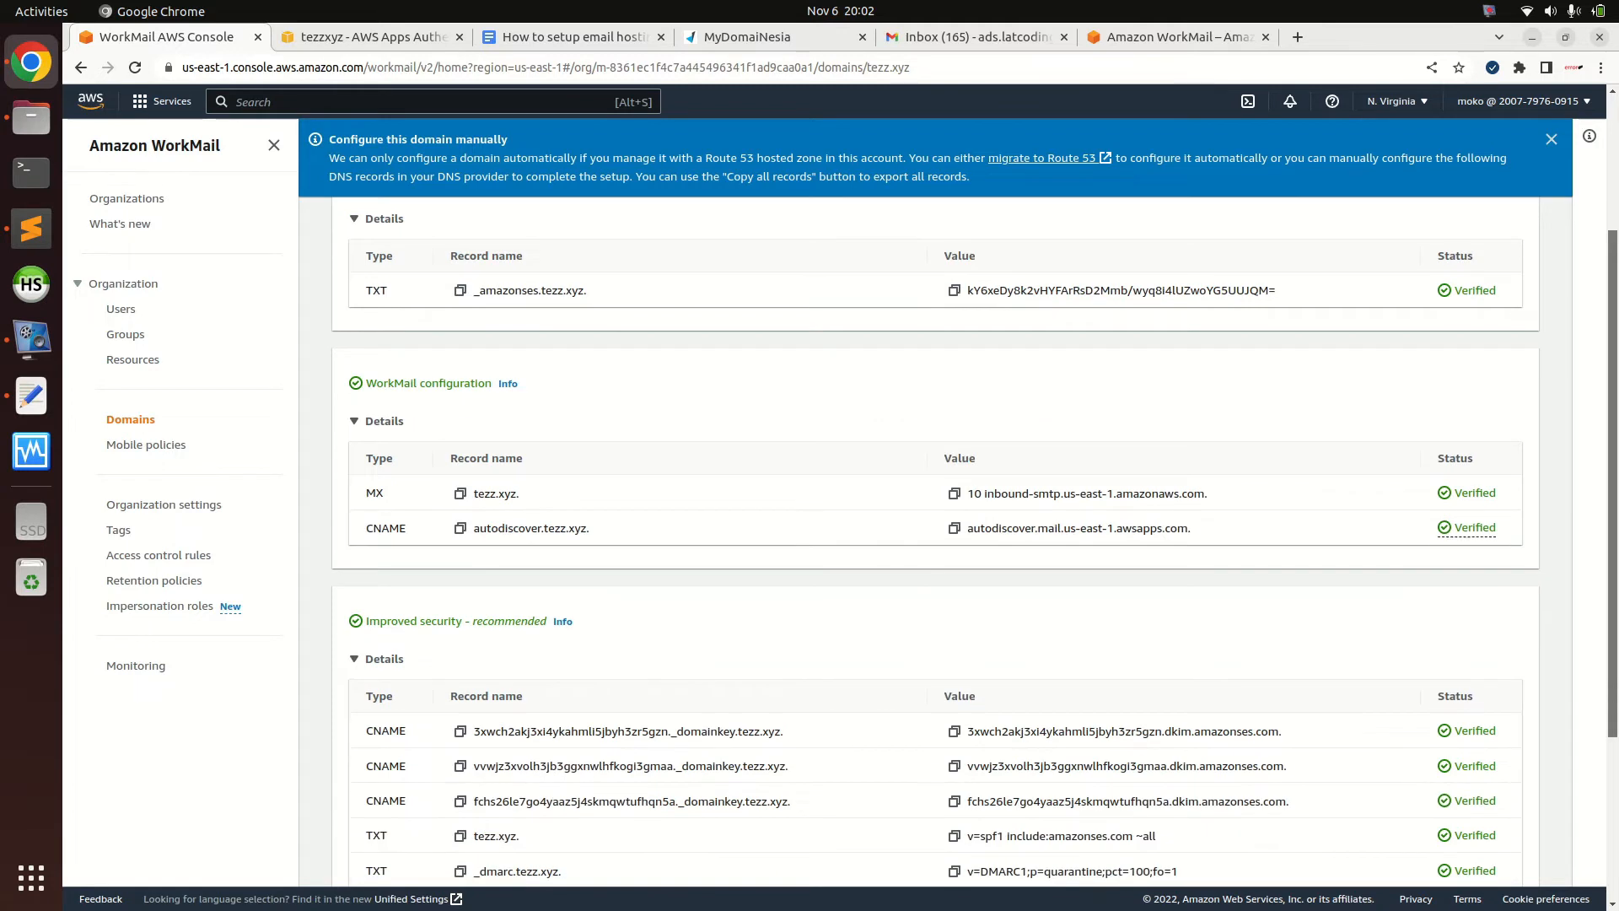
click(730, 35)
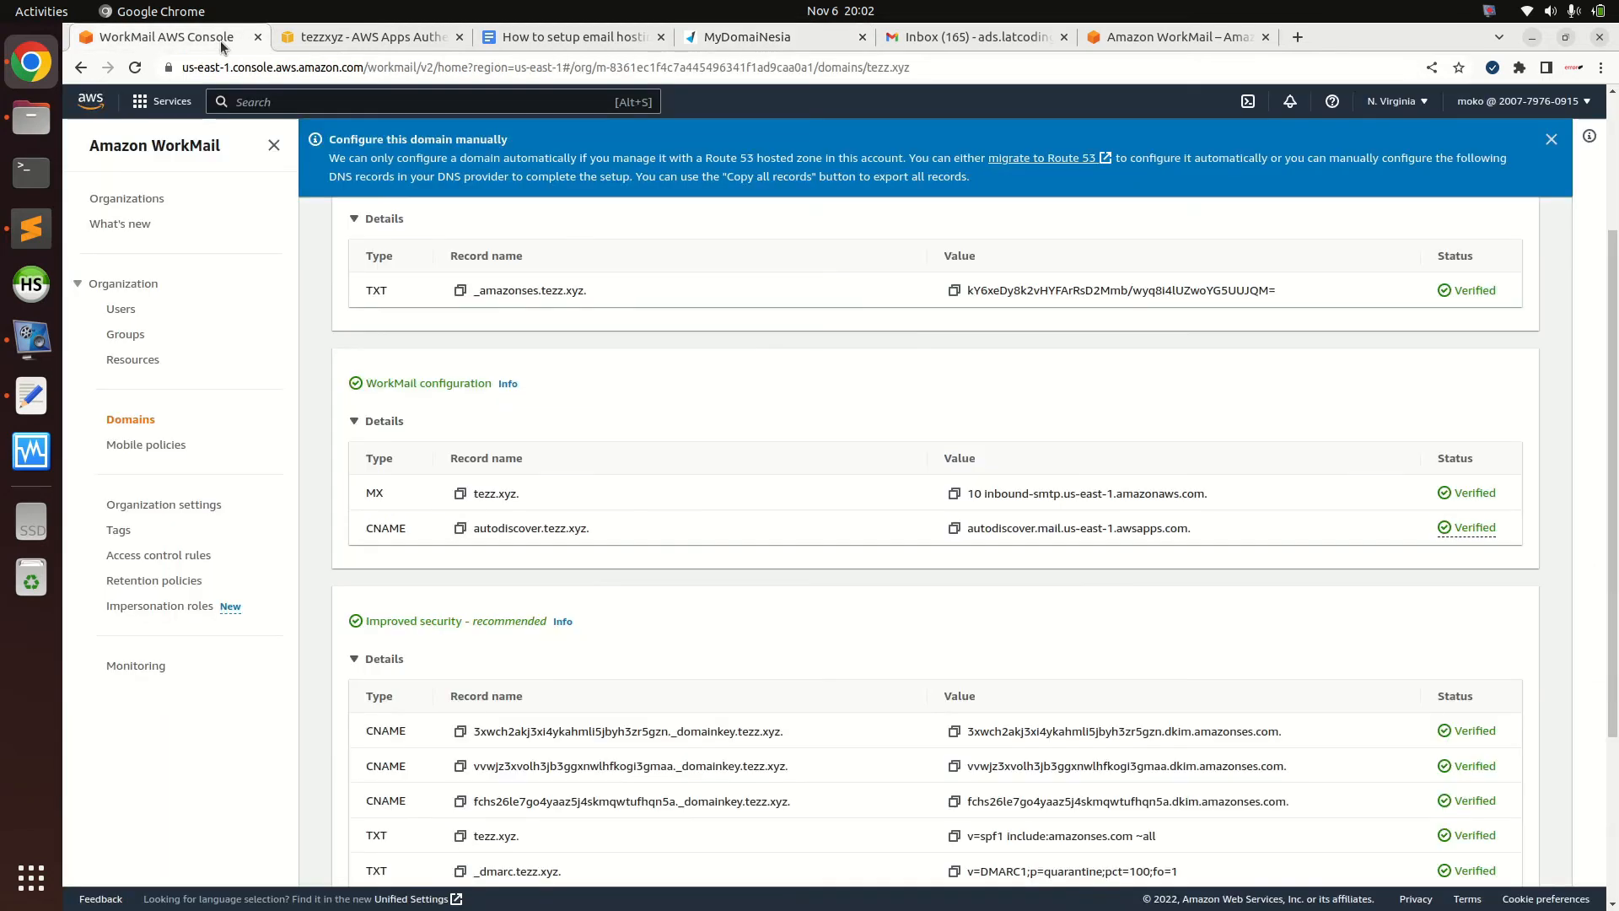
click(221, 43)
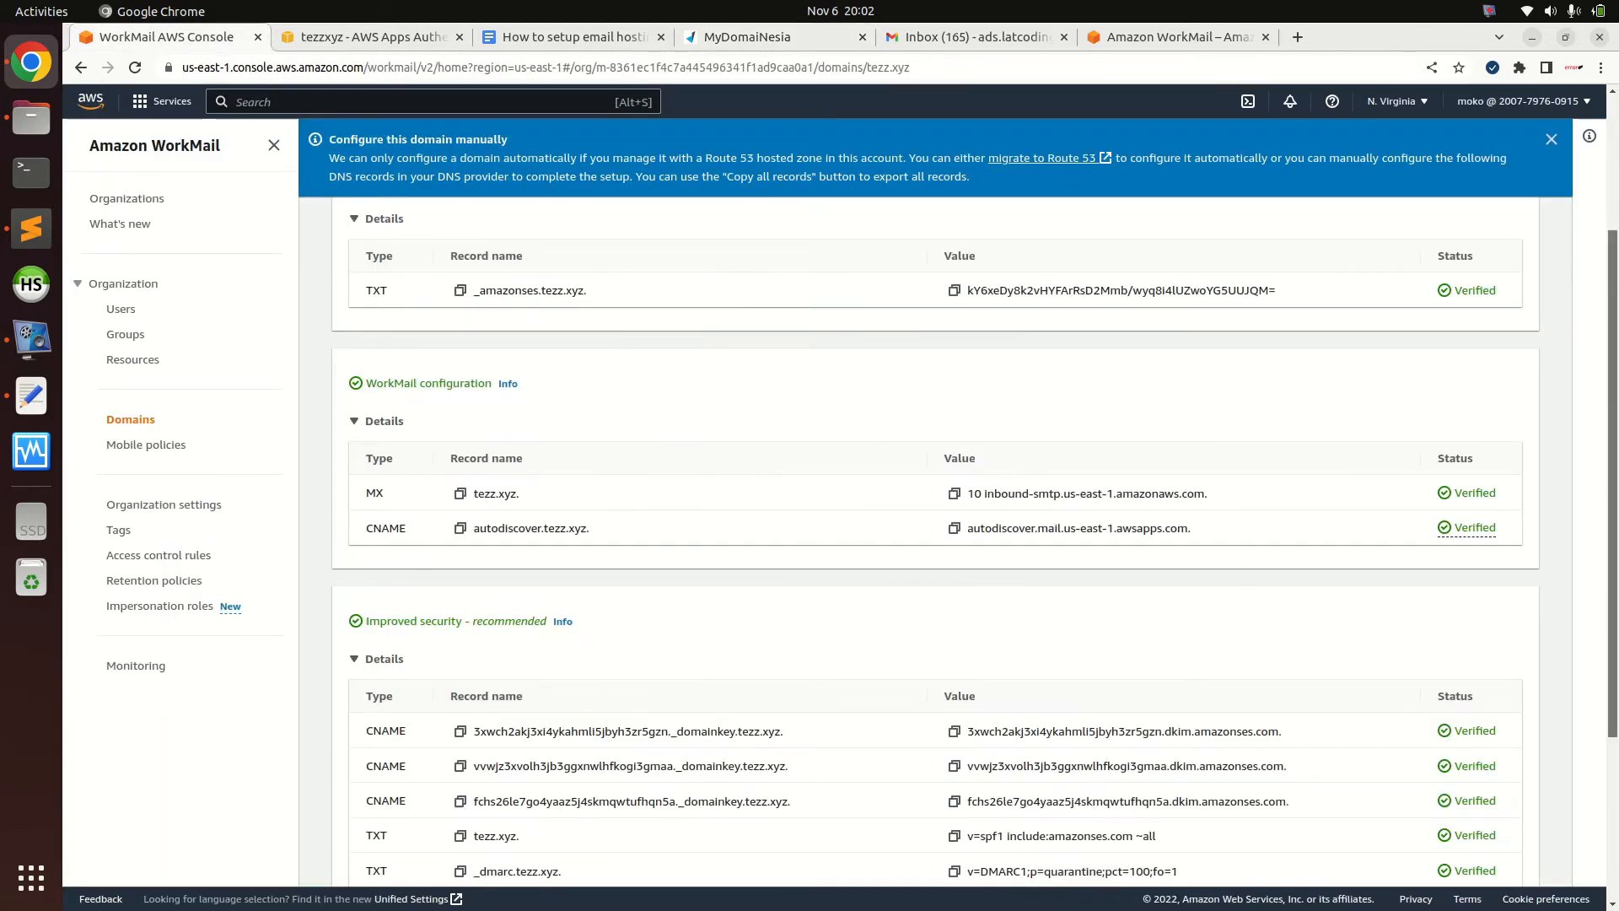
scroll(839, 704, down, 3)
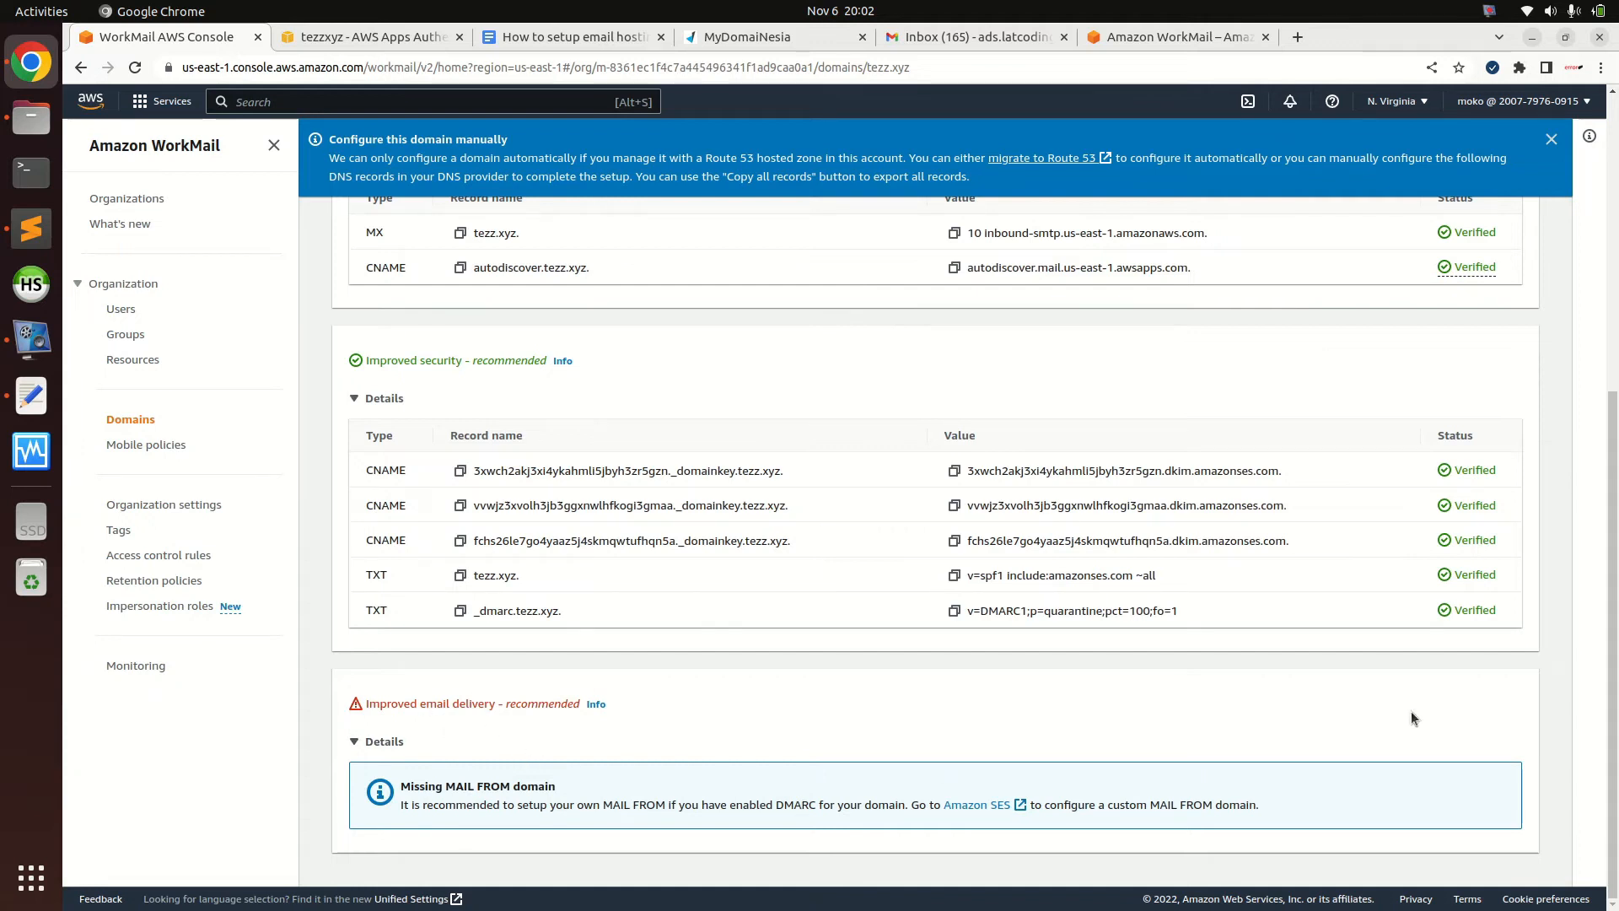
scroll(1007, 281, up, 5)
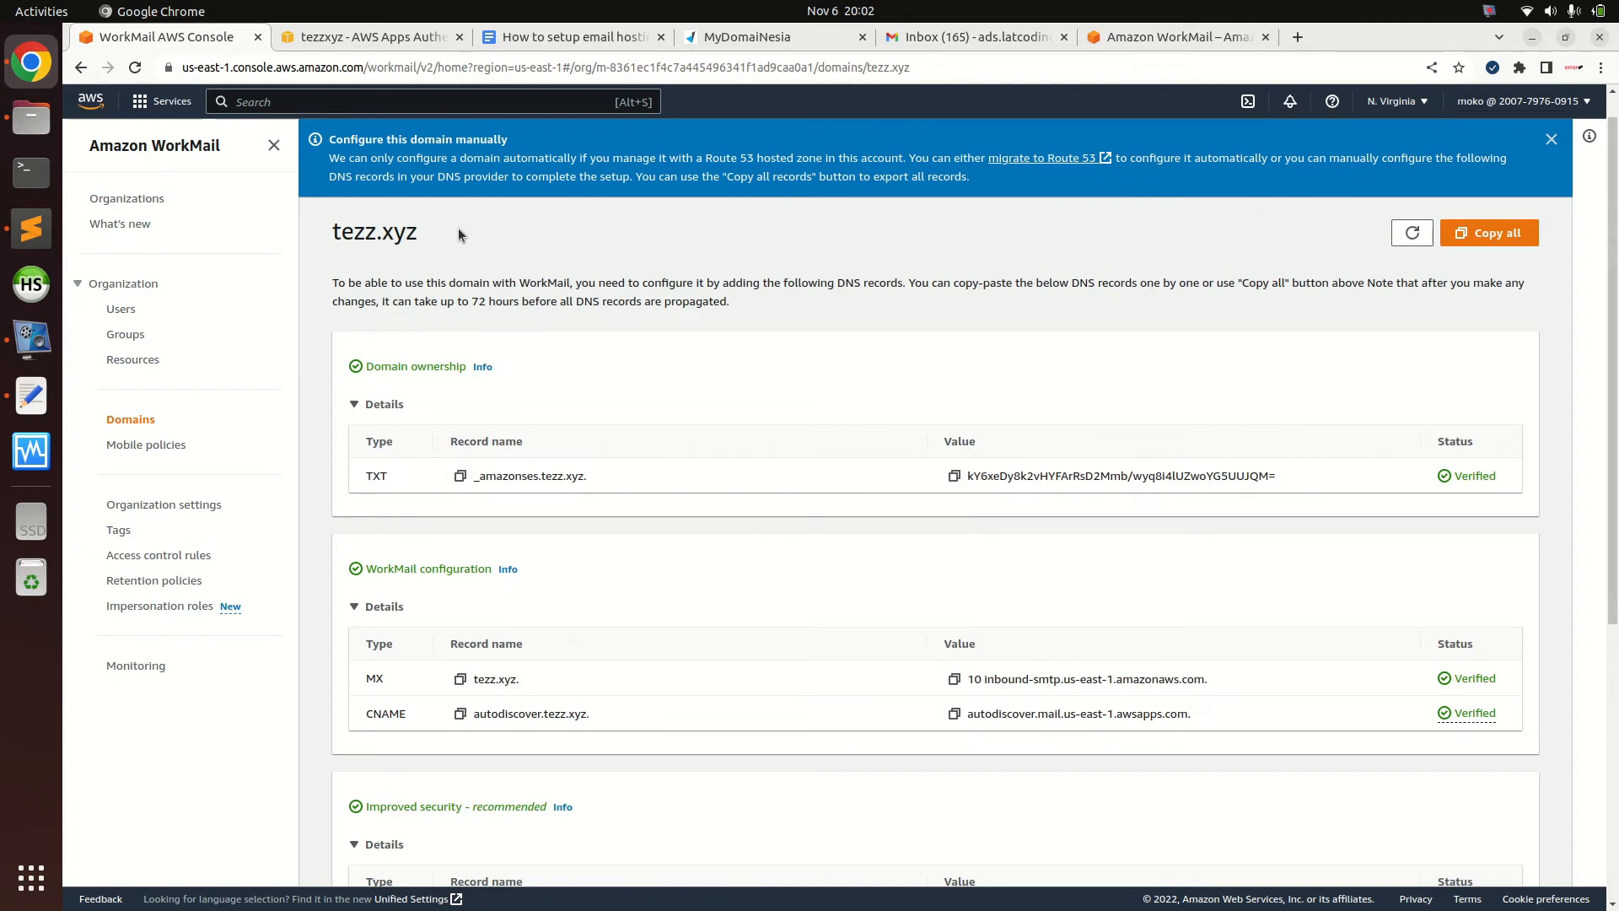
Start a new WorkMail user named moko with first name moko and last name moko
click(132, 313)
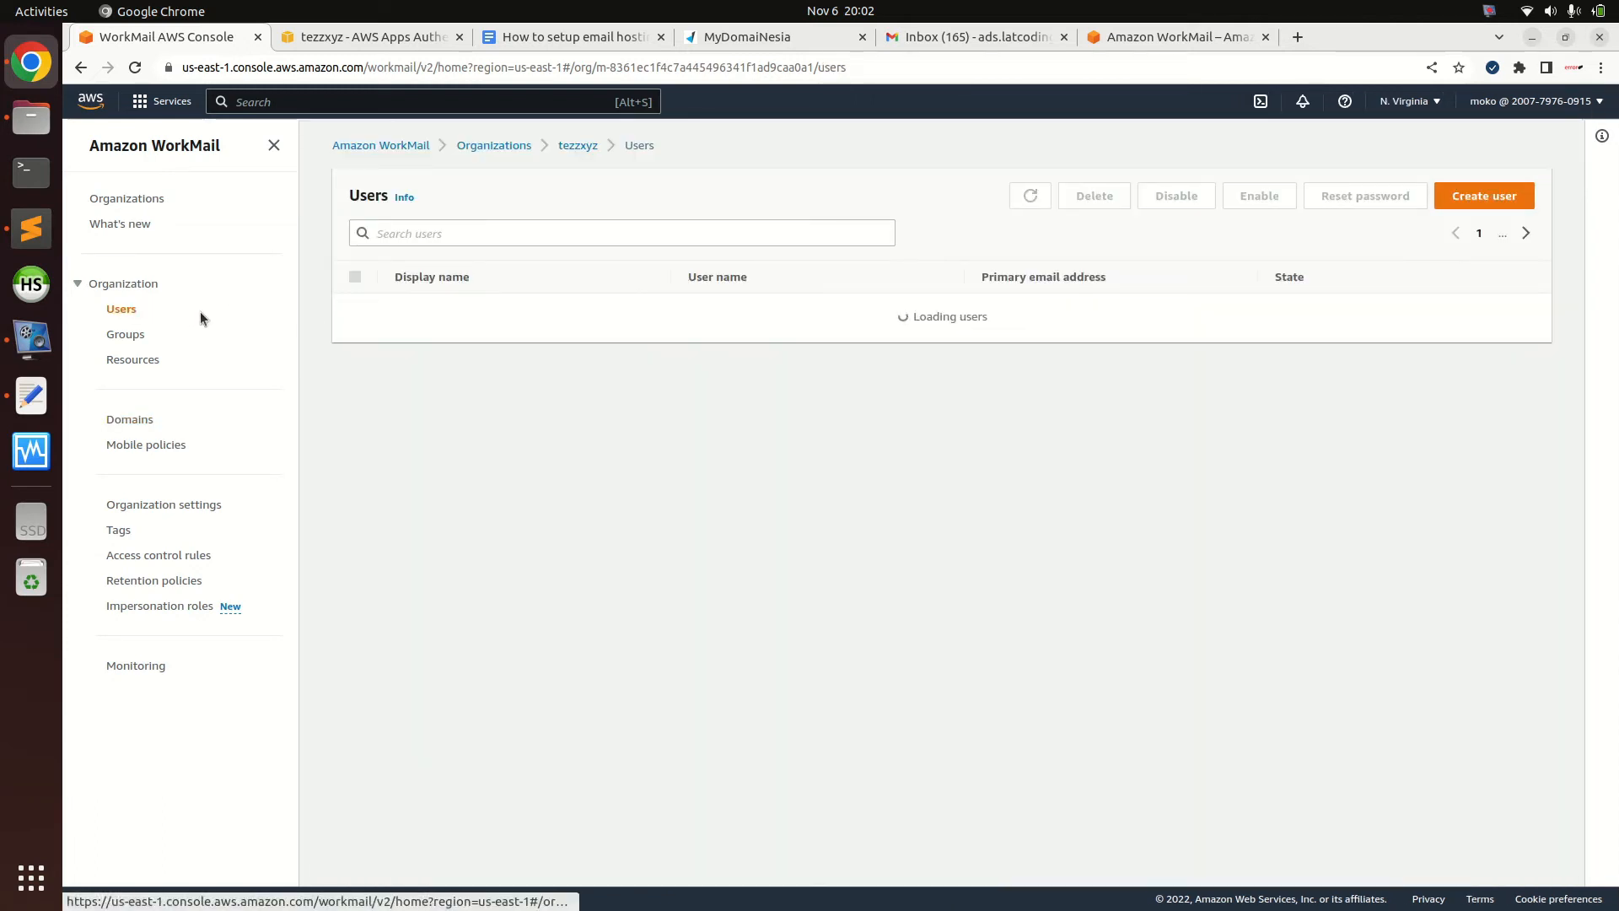
click(1484, 196)
click(311, 354)
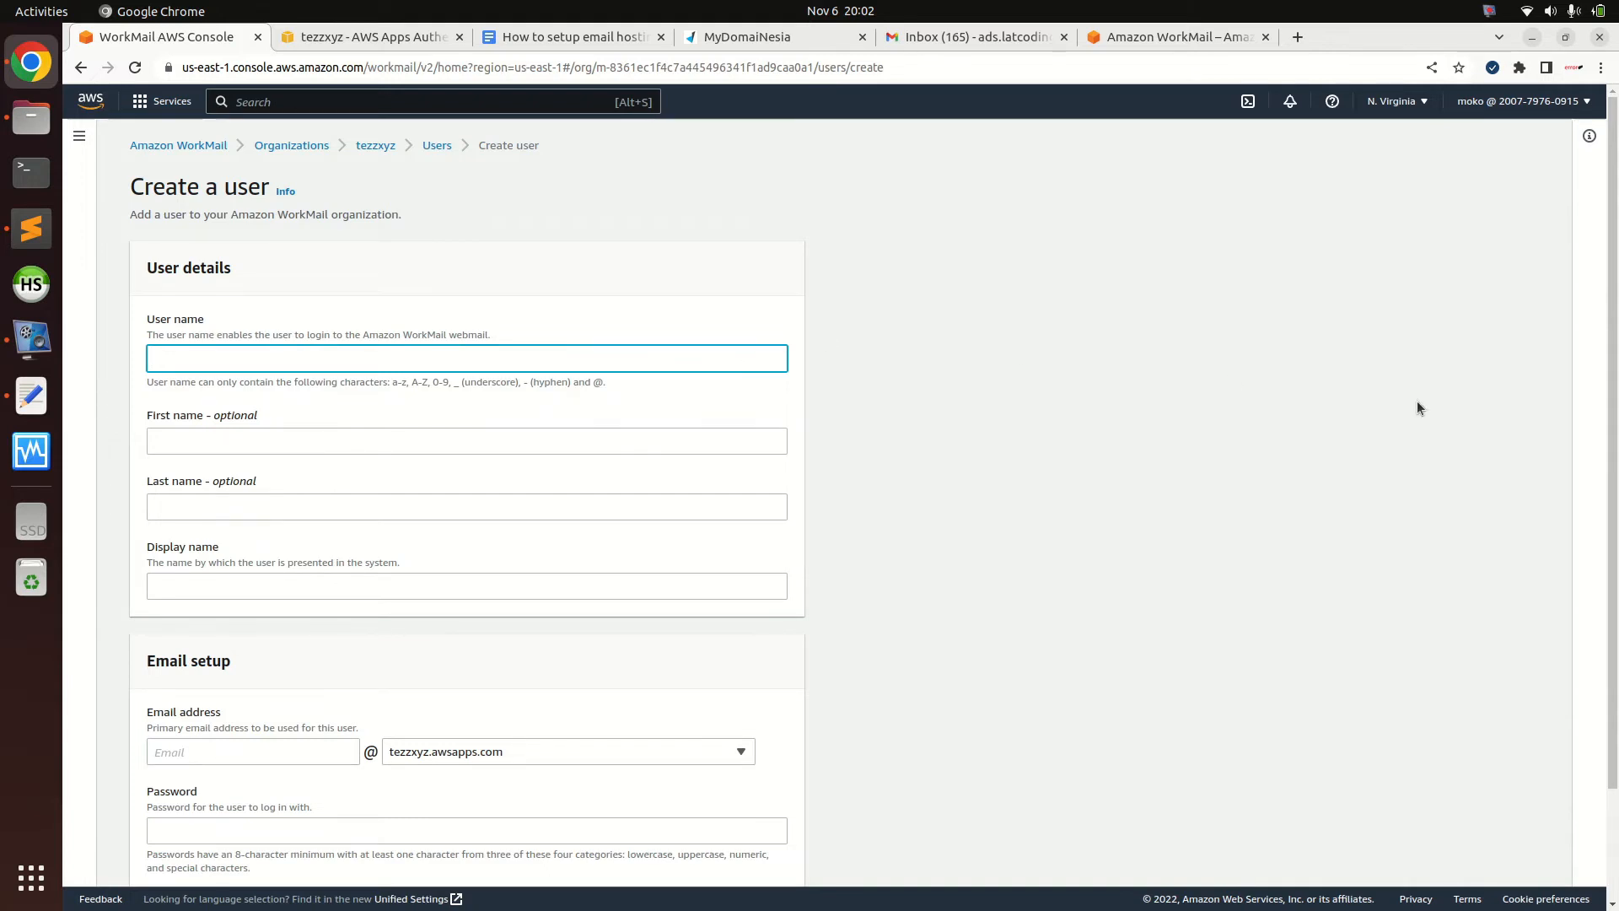
scroll(1265, 396, down, 1)
scroll(1101, 386, up, 1)
text(moko)
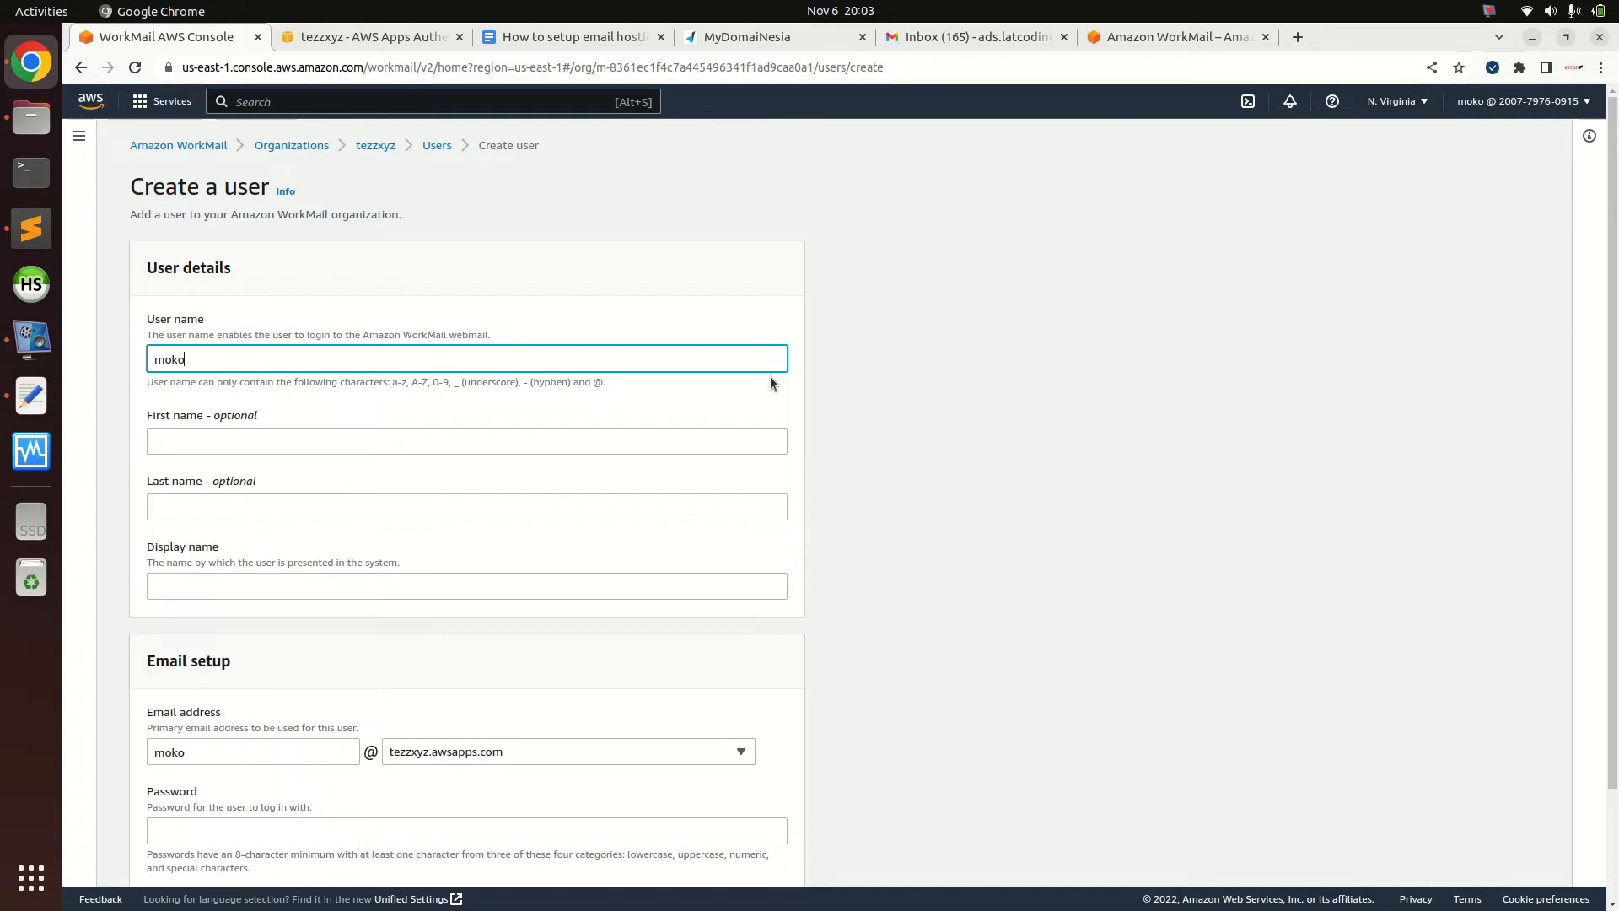
key(Tab)
text(moko)
key(Tab)
text(mok)
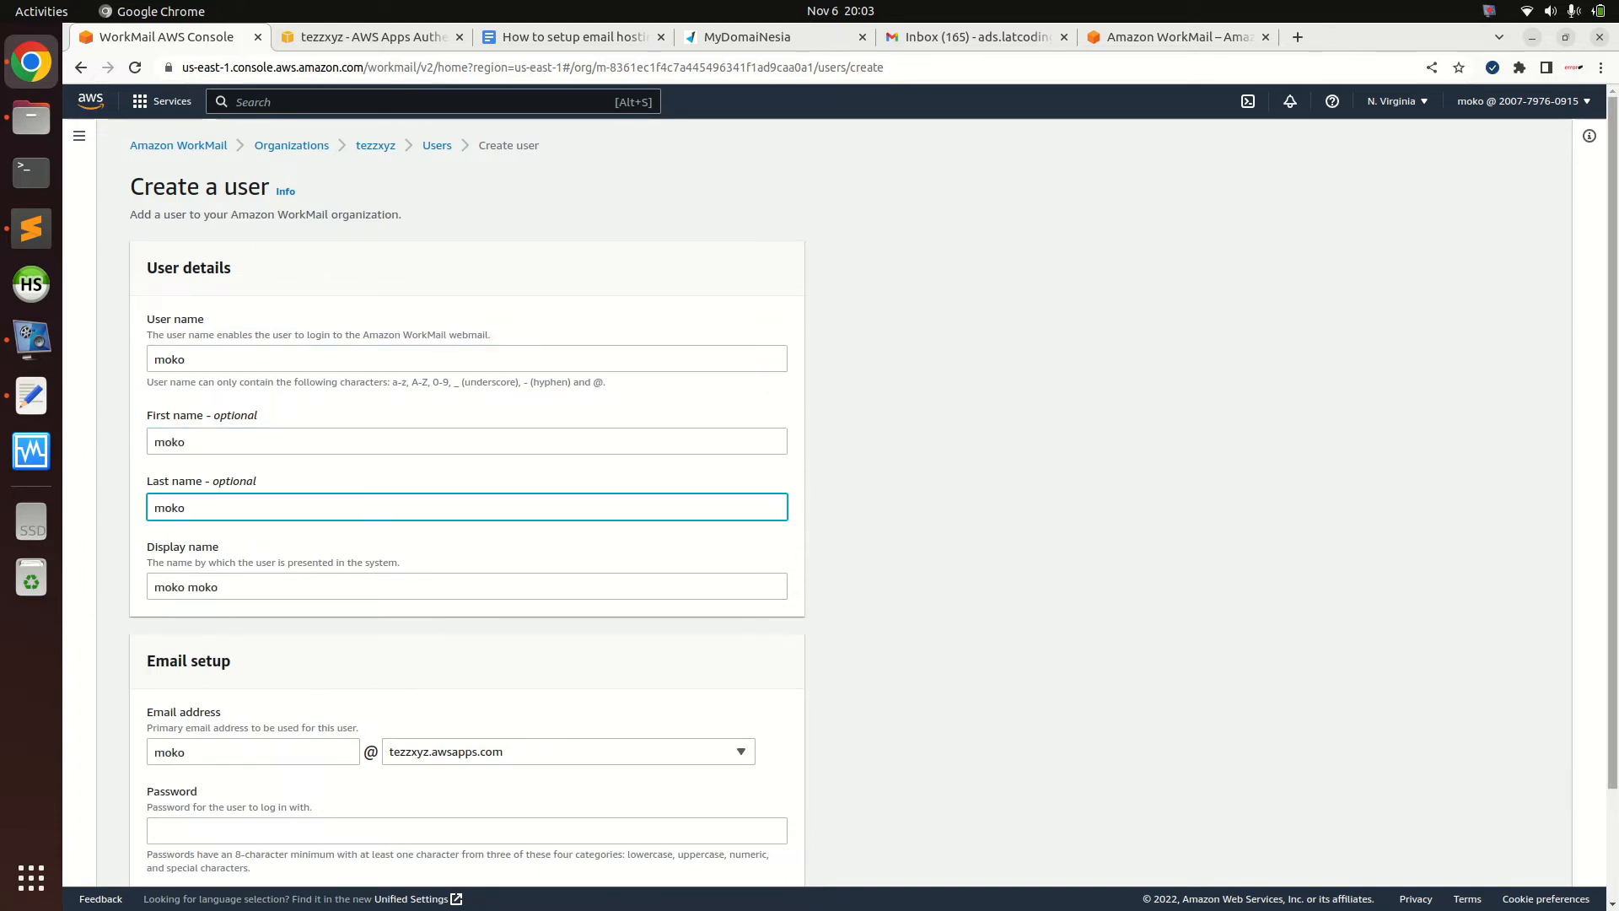
scroll(1427, 474, down, 2)
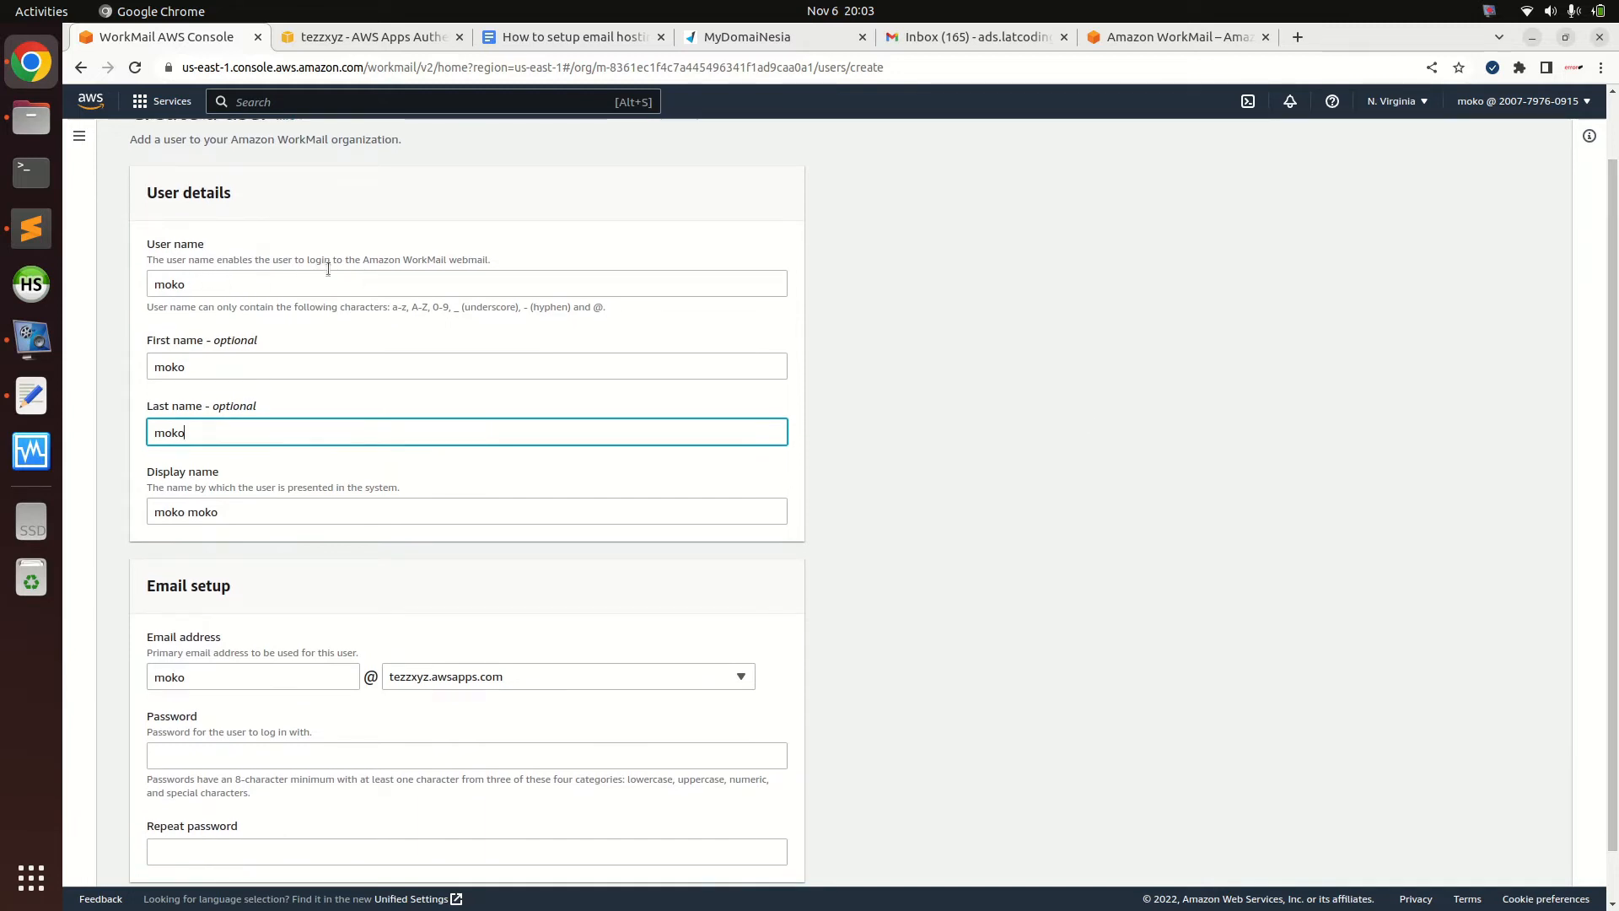
Check the DomaiNesia DNS records for tezz.xyz and the webmail login page
click(720, 37)
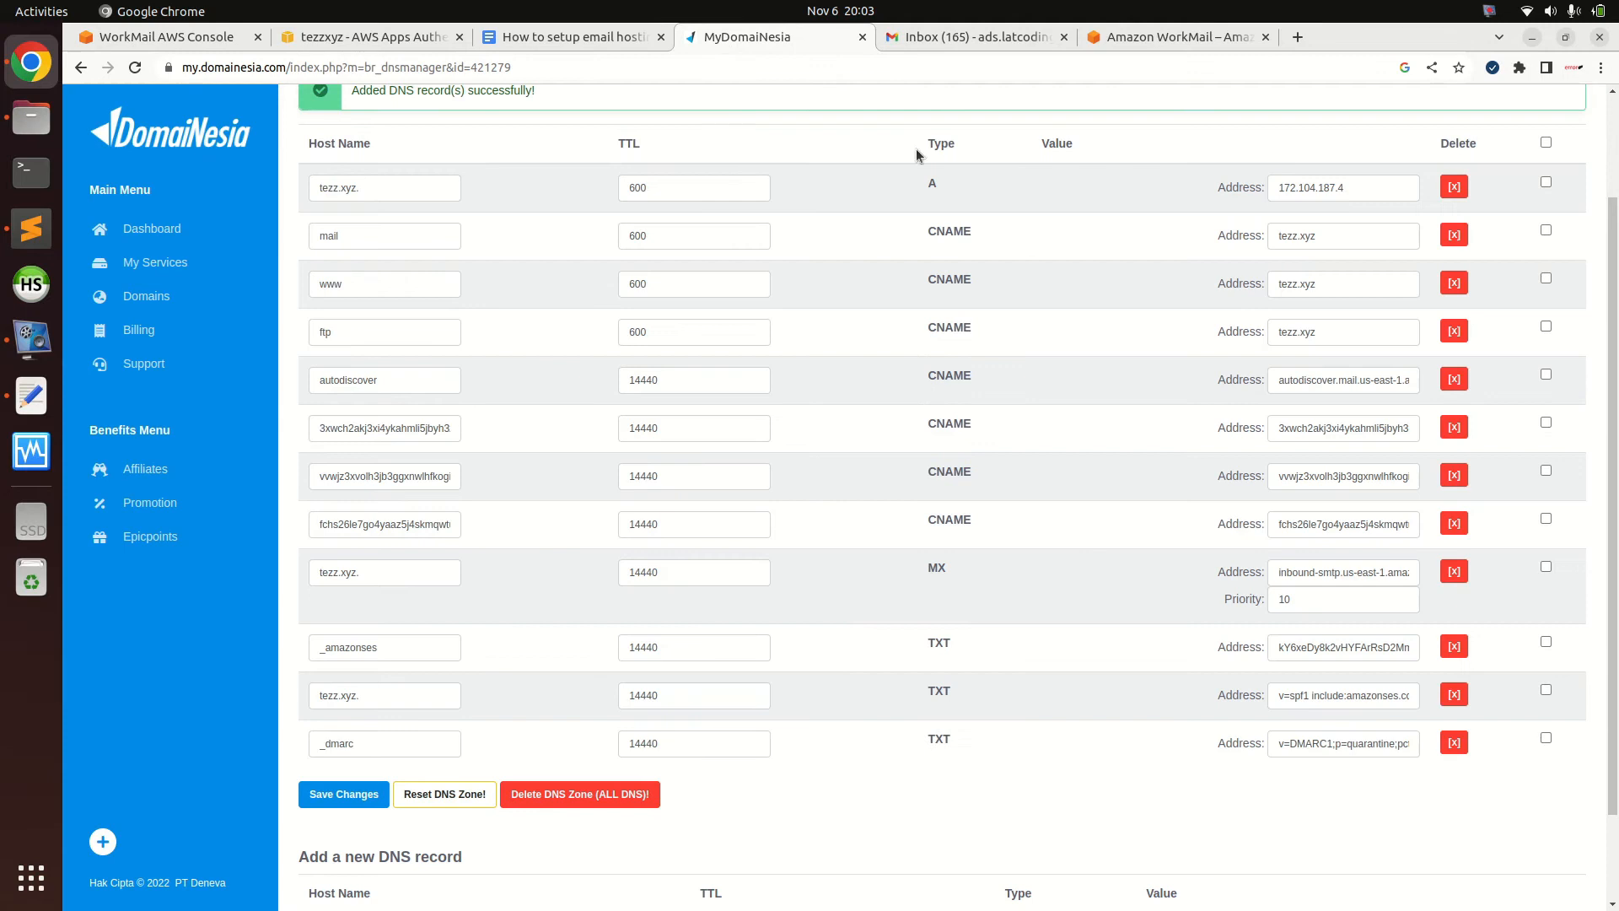
drag(1612, 363, 1611, 244)
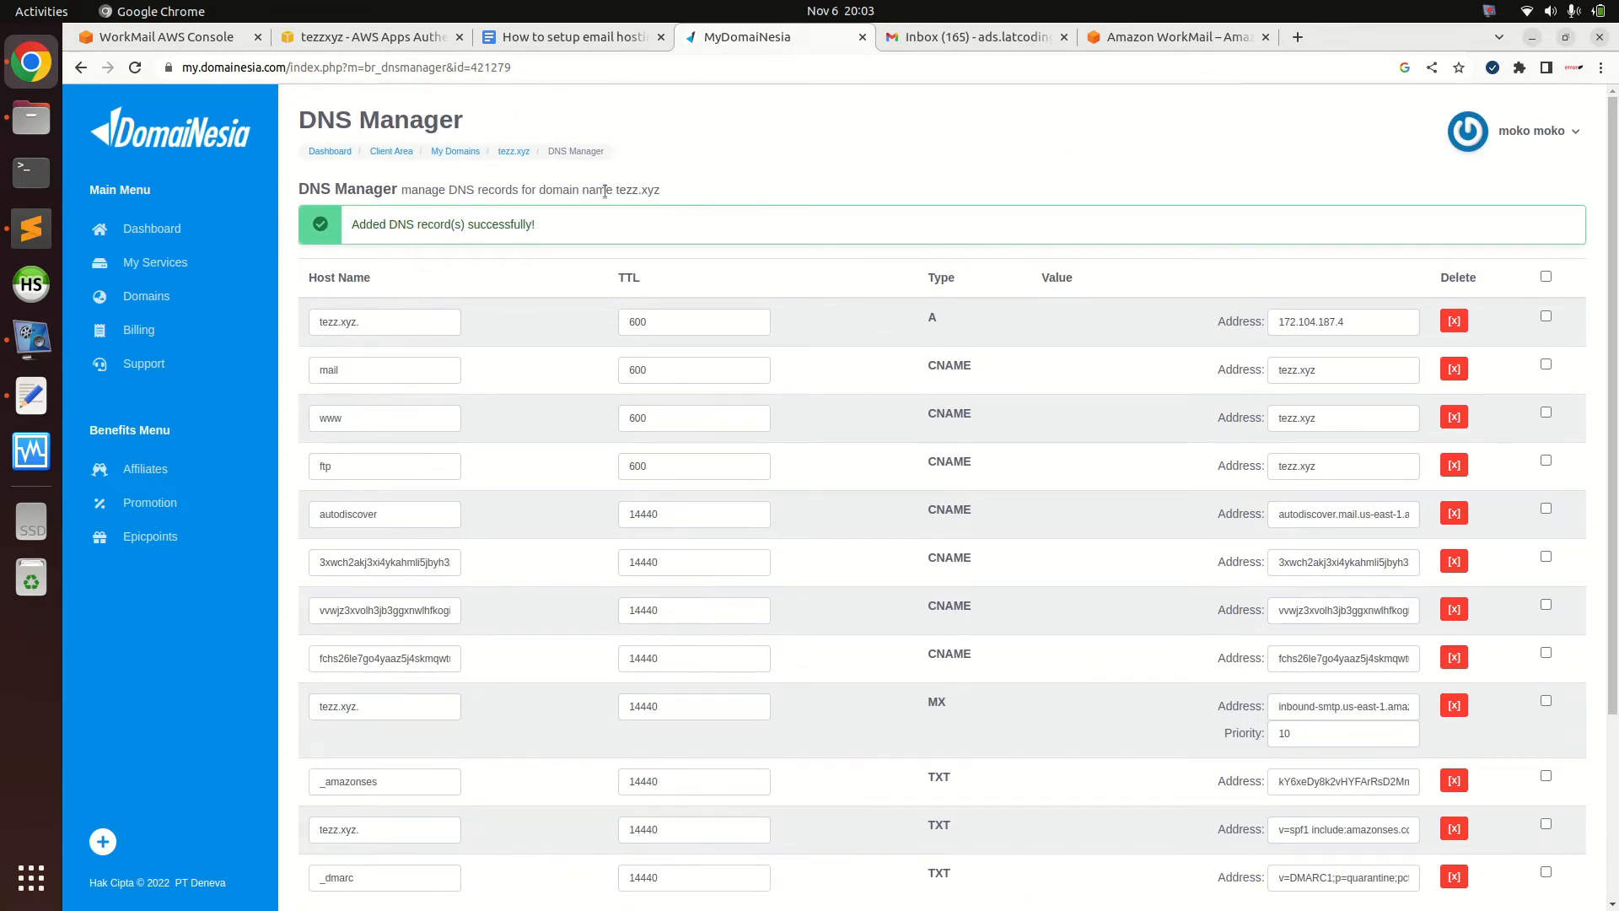
drag(616, 189, 681, 197)
click(682, 197)
click(371, 37)
click(173, 36)
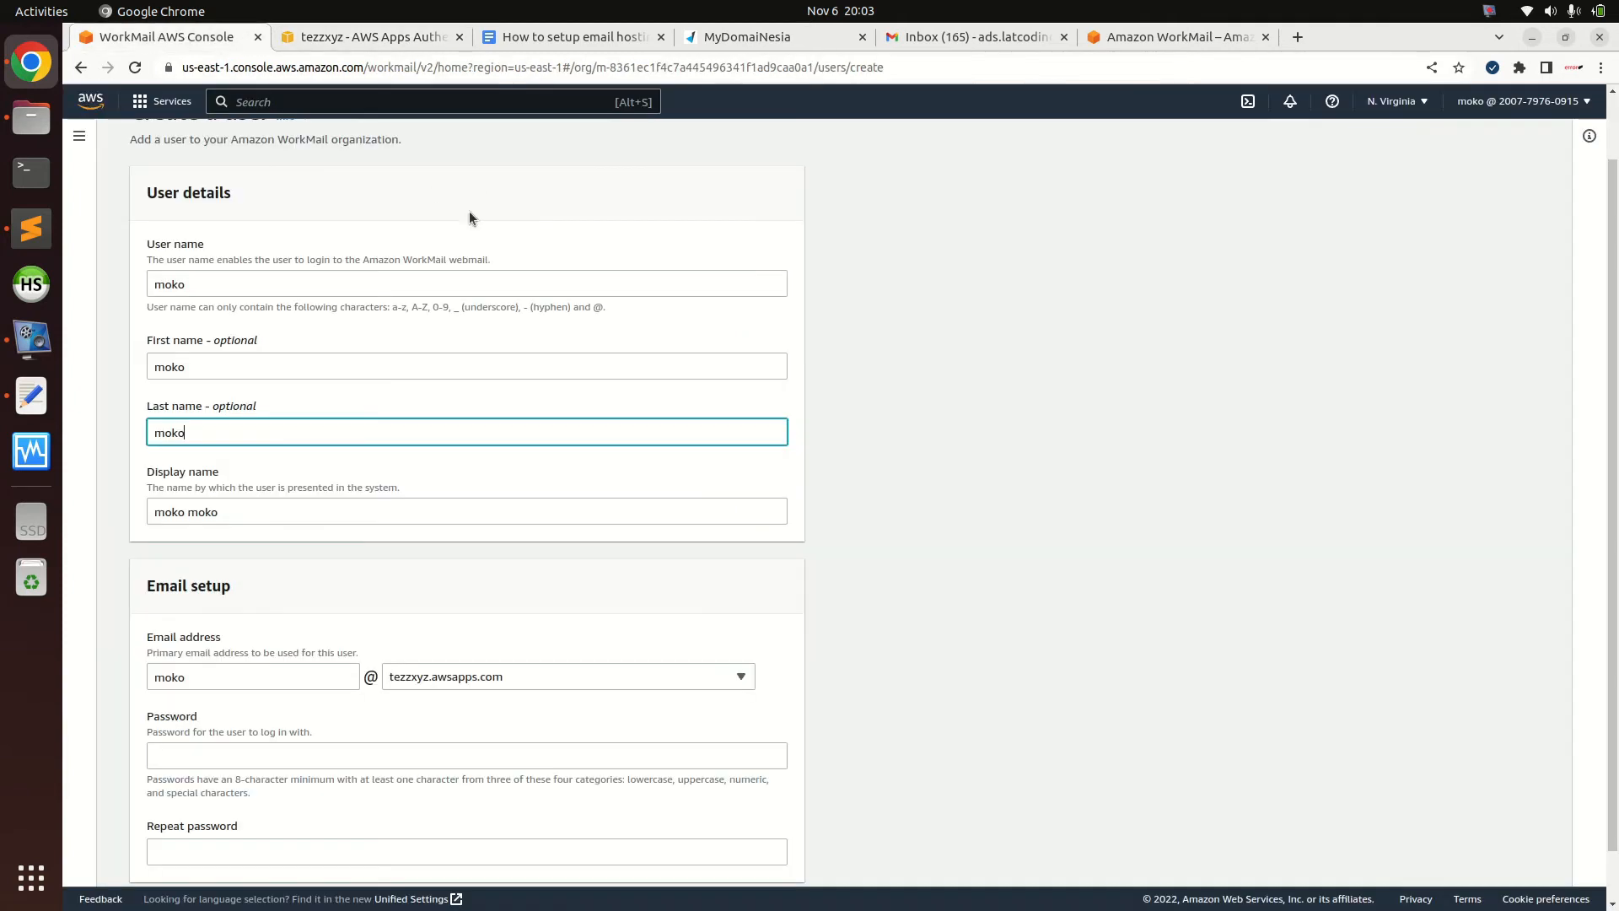
scroll(661, 592, down, 1)
click(535, 608)
click(503, 590)
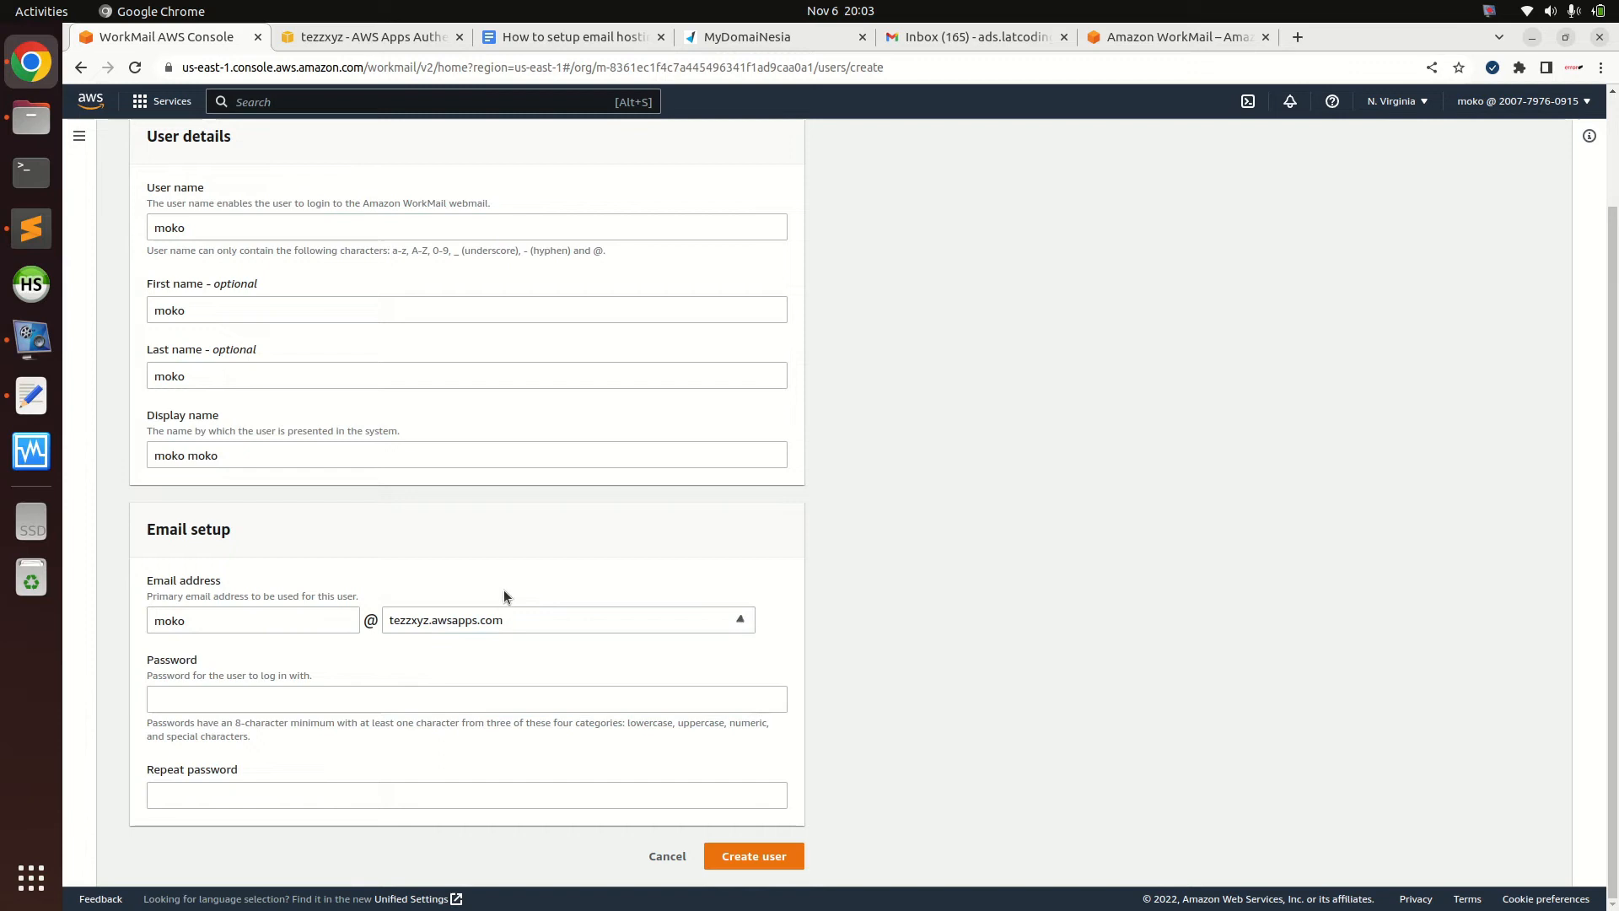
click(446, 625)
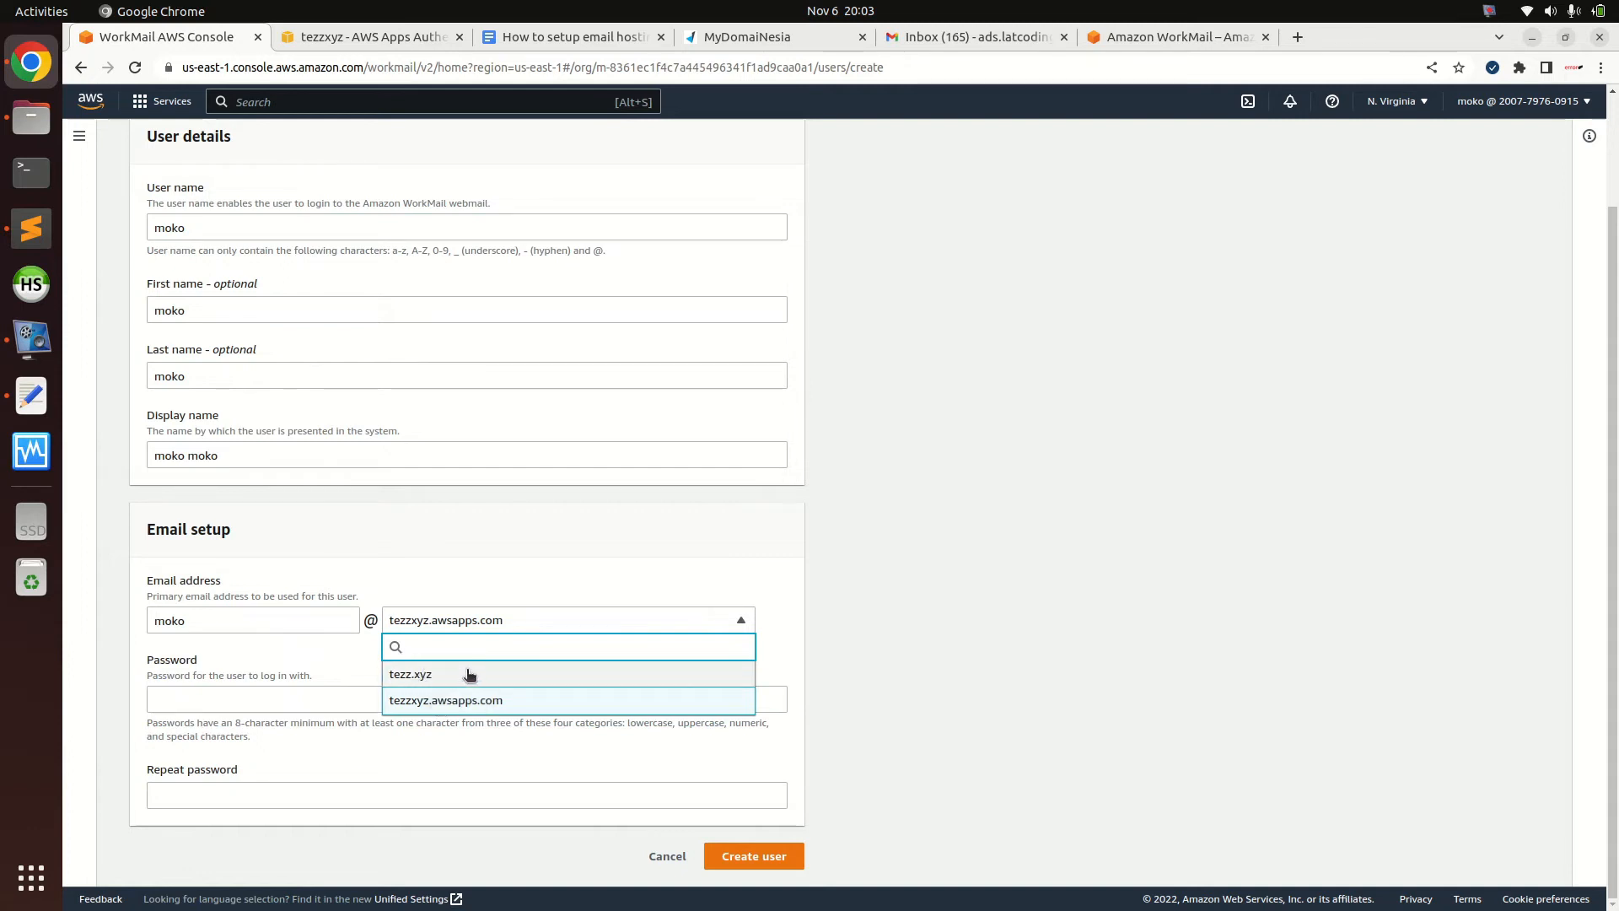
click(428, 674)
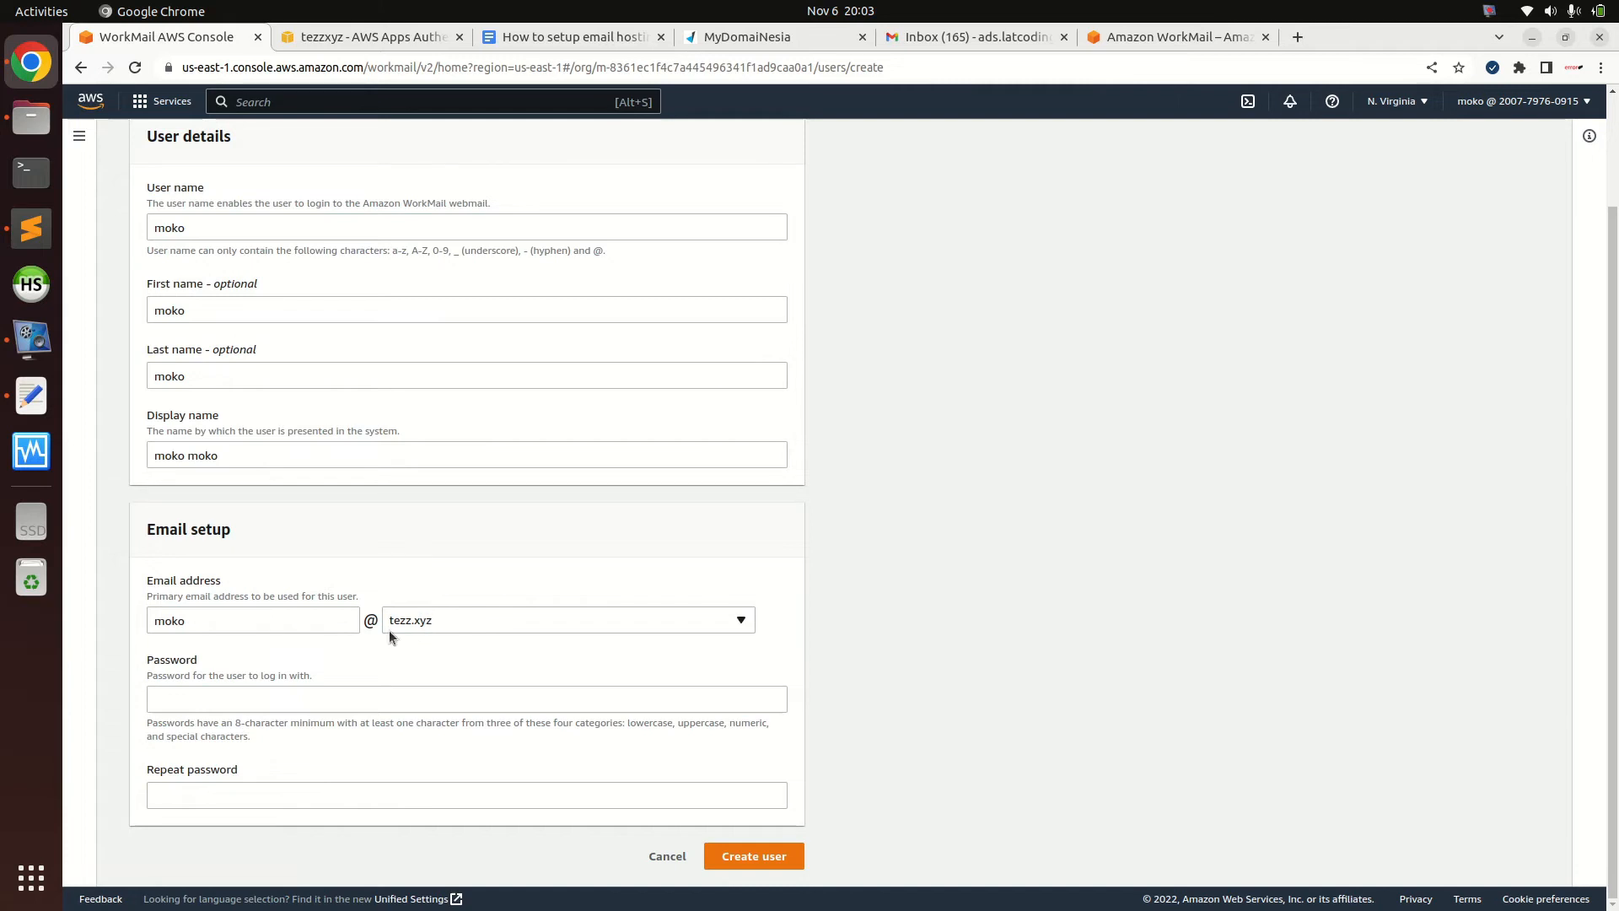
Enter the user's password twice and create the user moko
click(286, 697)
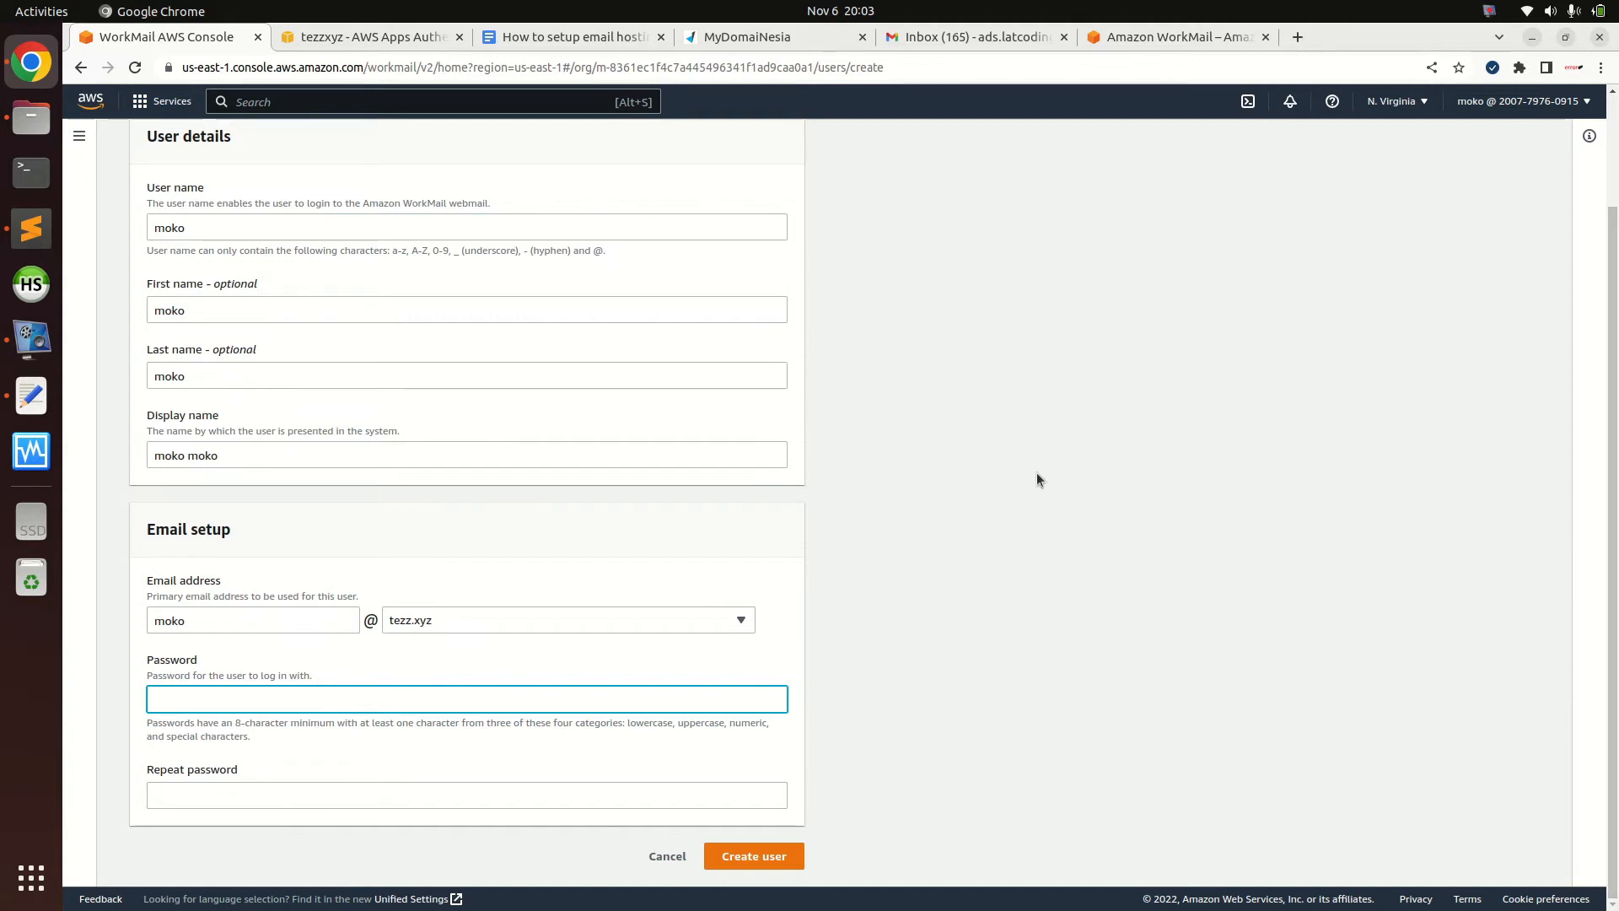
click(738, 42)
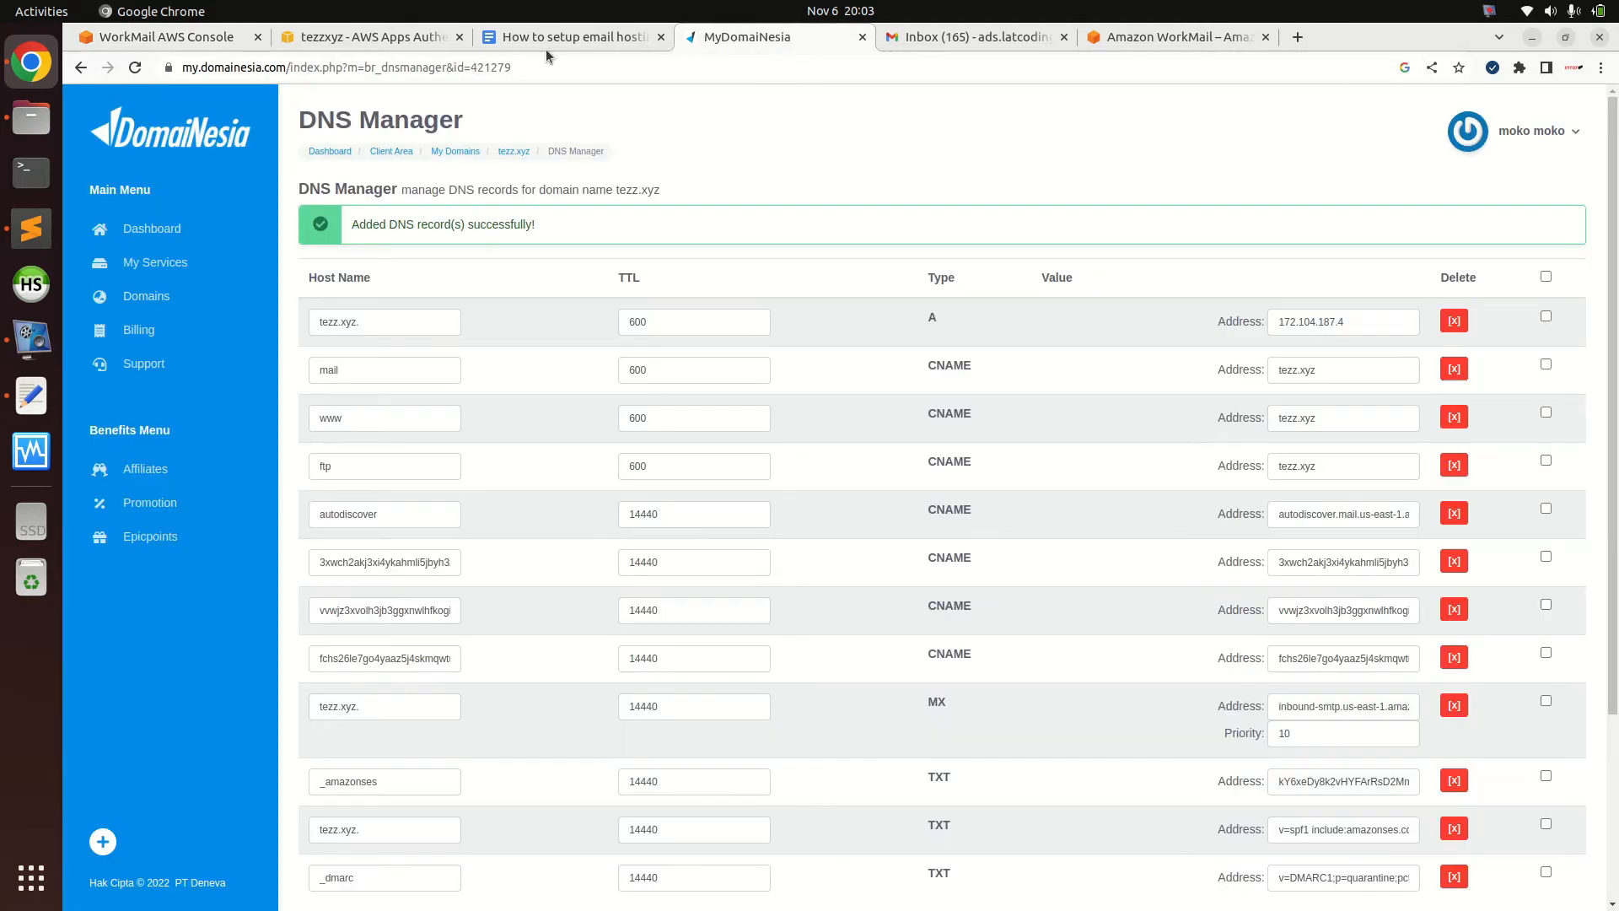
click(371, 37)
click(838, 475)
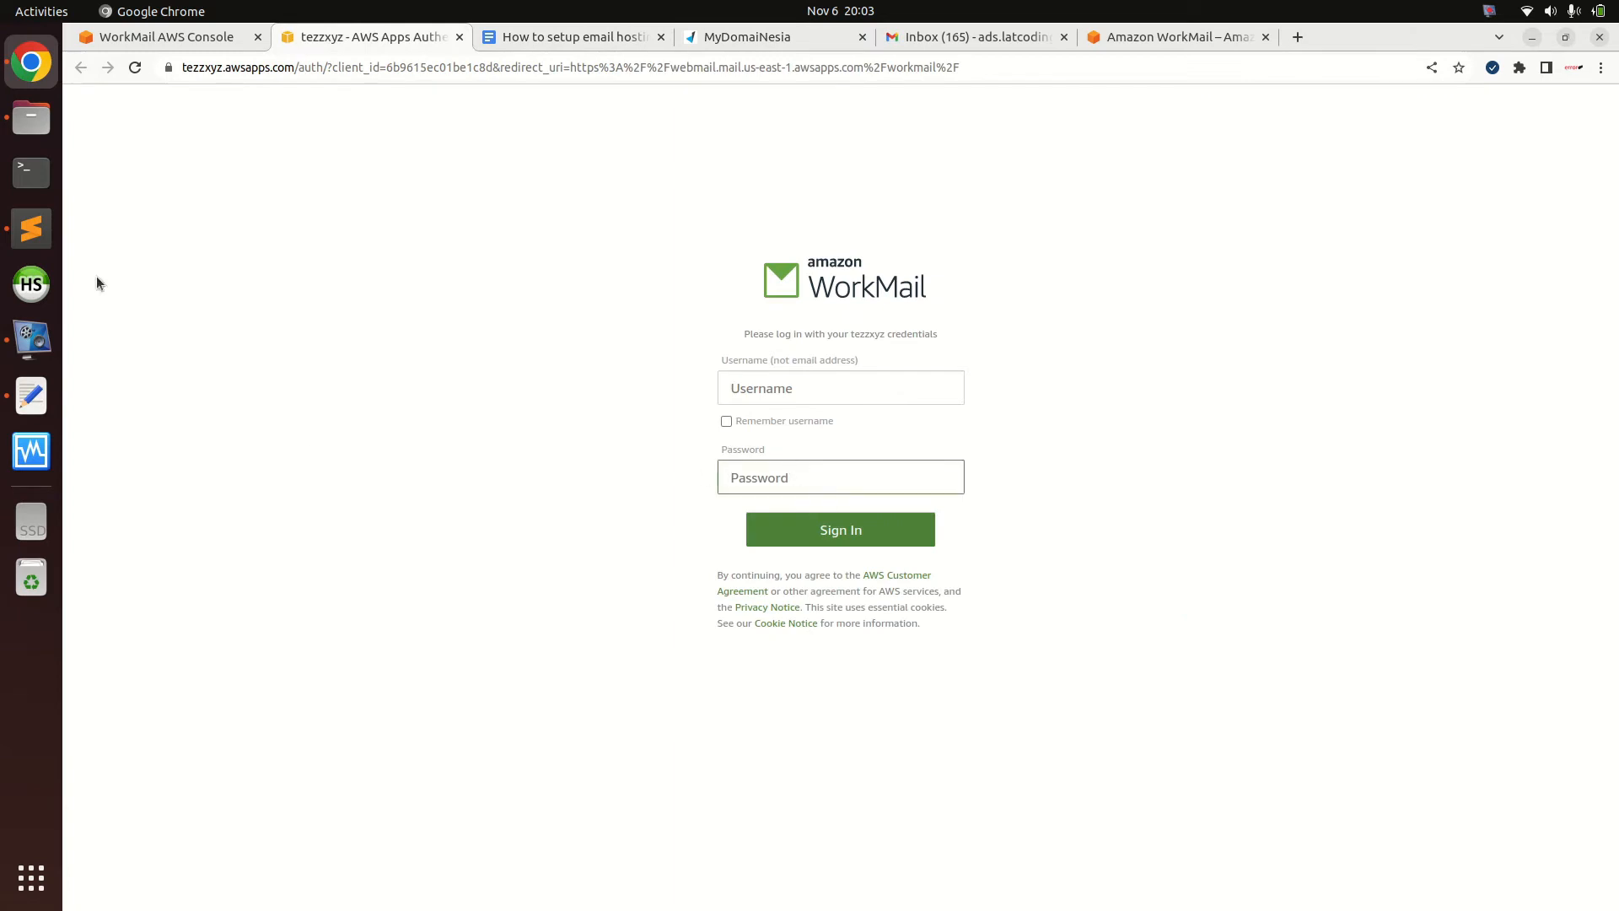
click(169, 37)
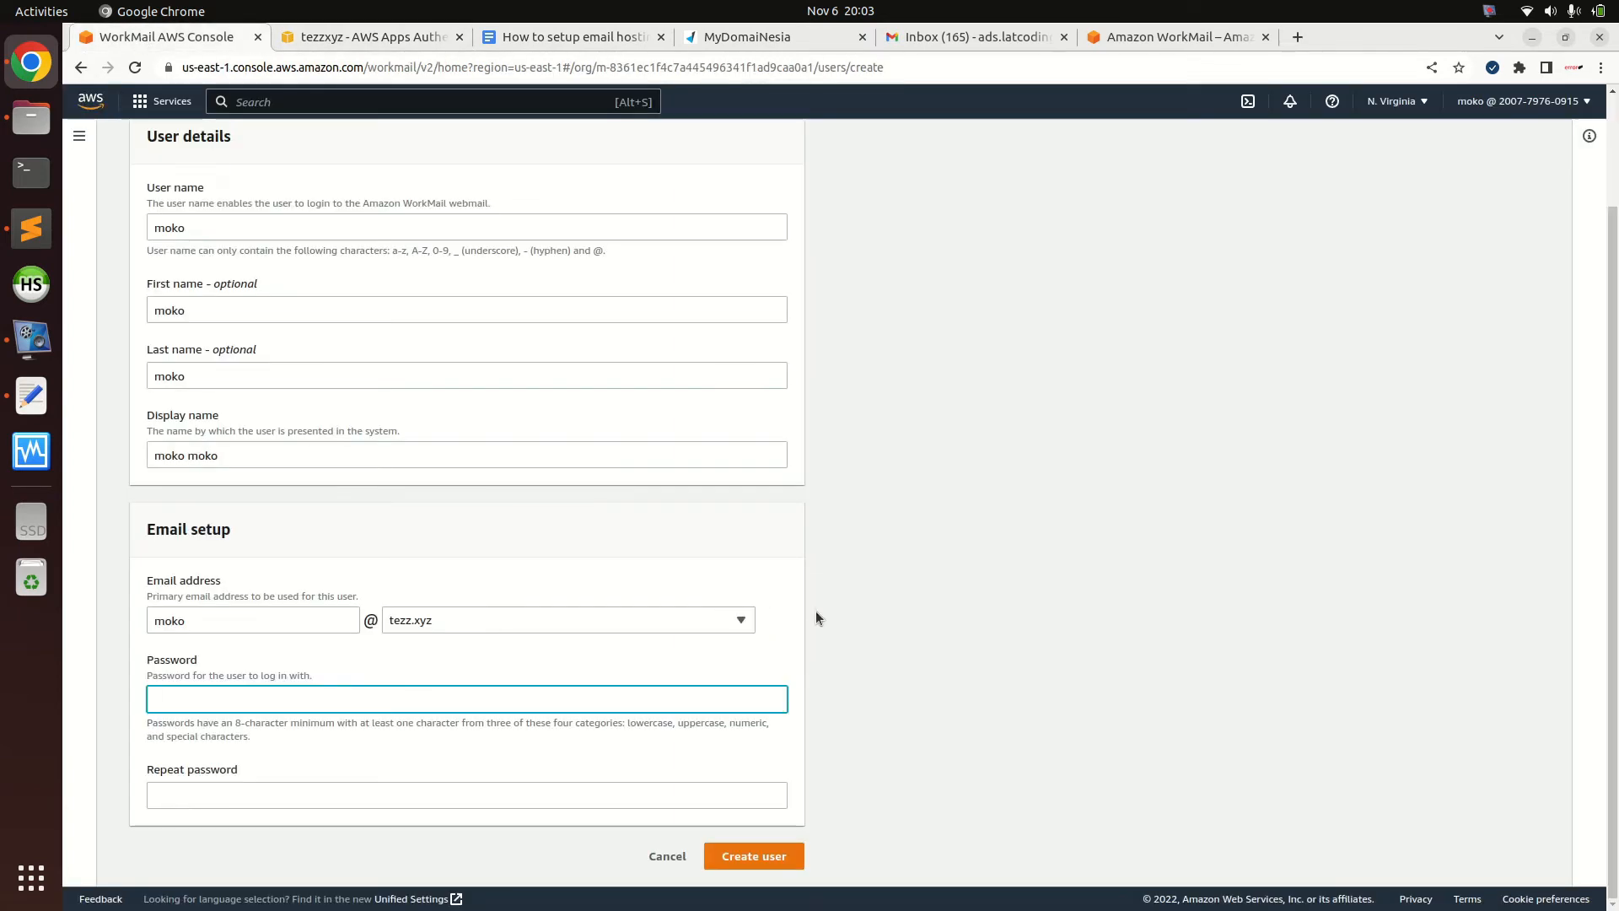
text(********)
key(Tab)
text(****)
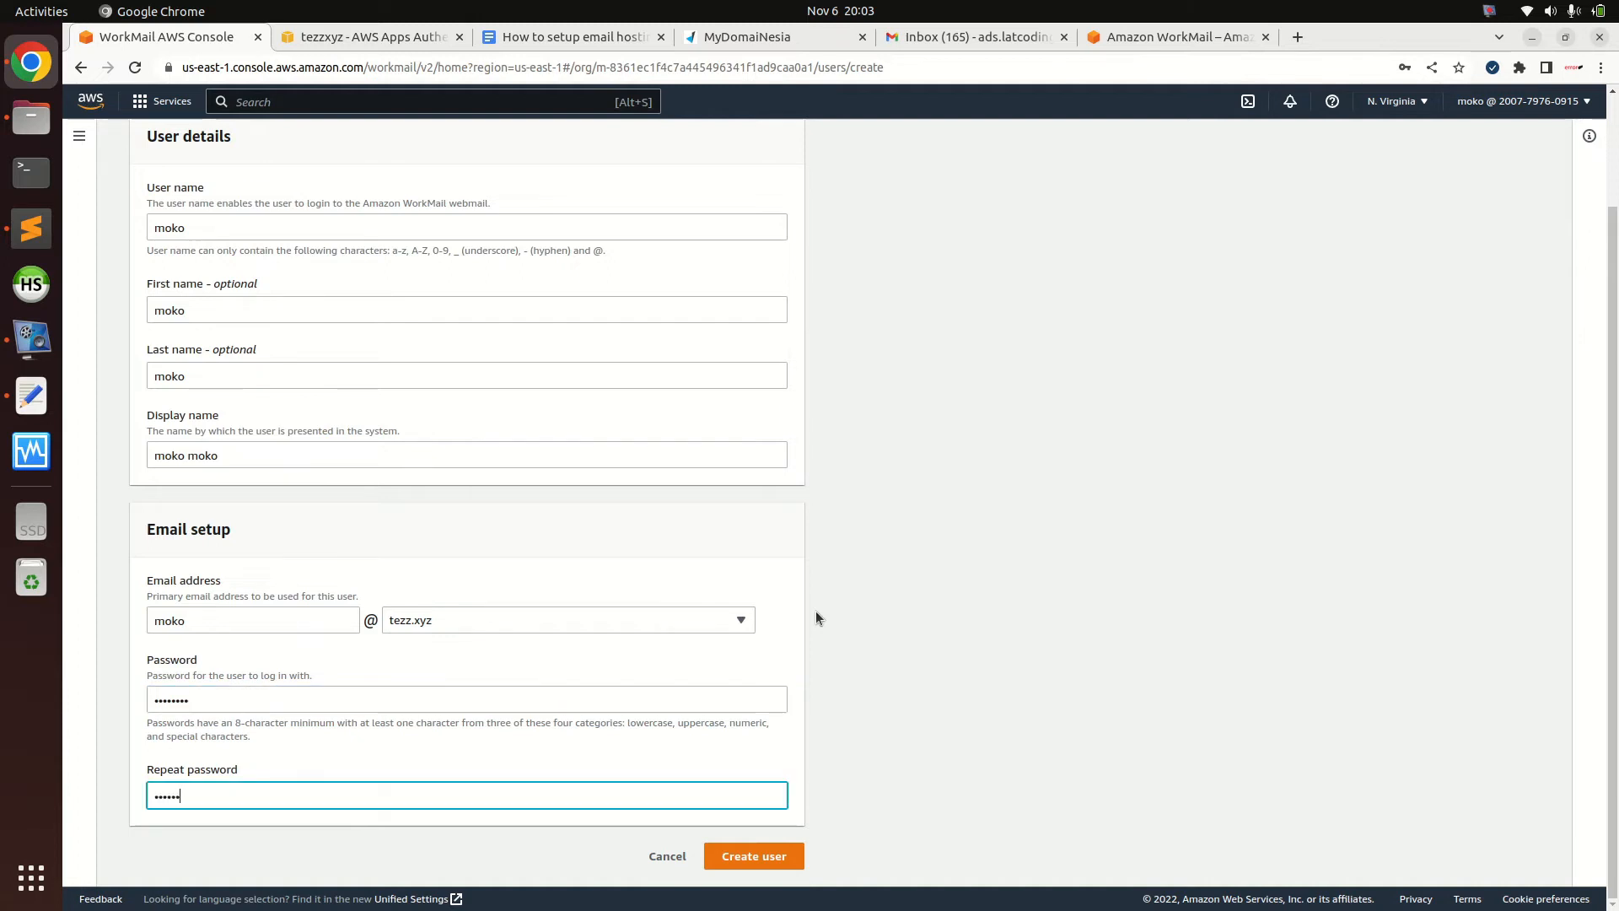
text(****)
click(768, 862)
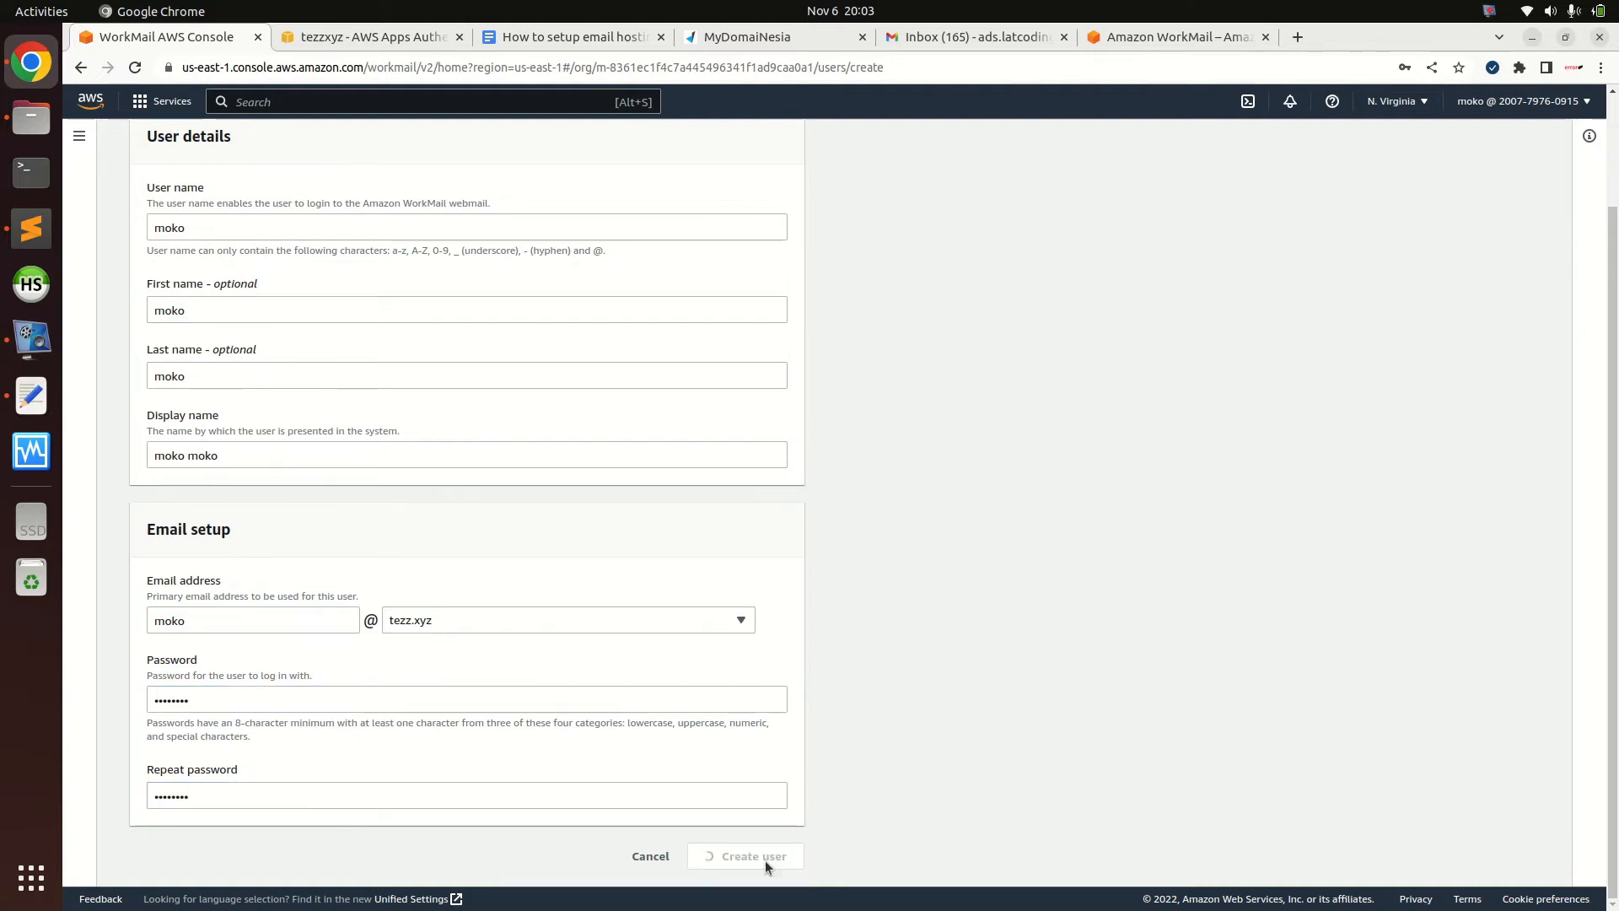
drag(1612, 455, 1612, 337)
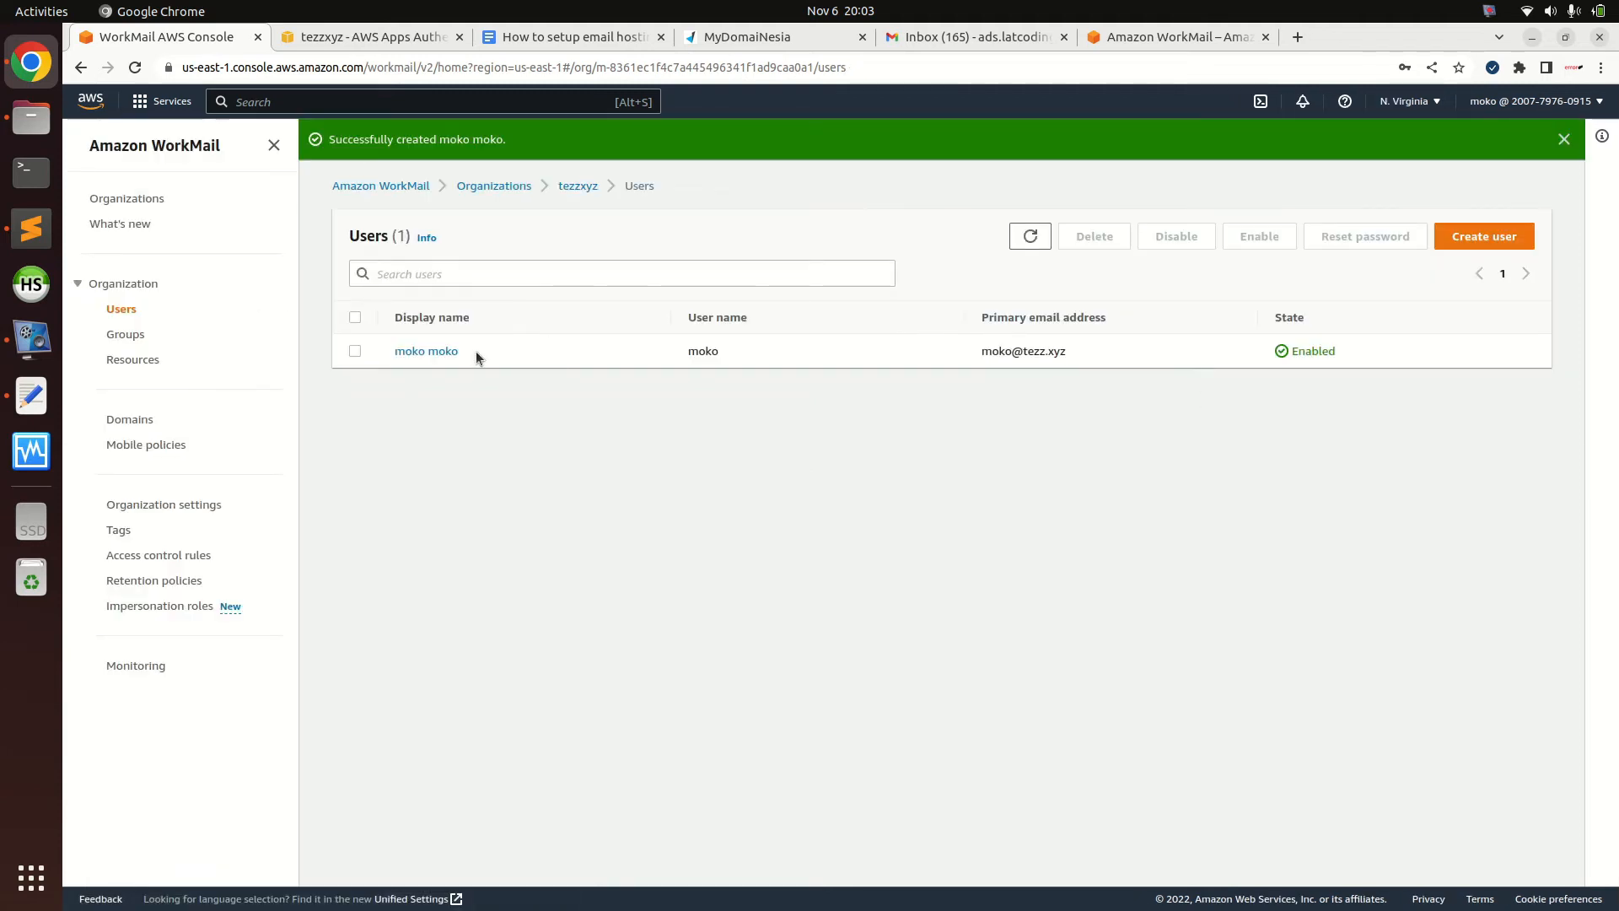
click(355, 351)
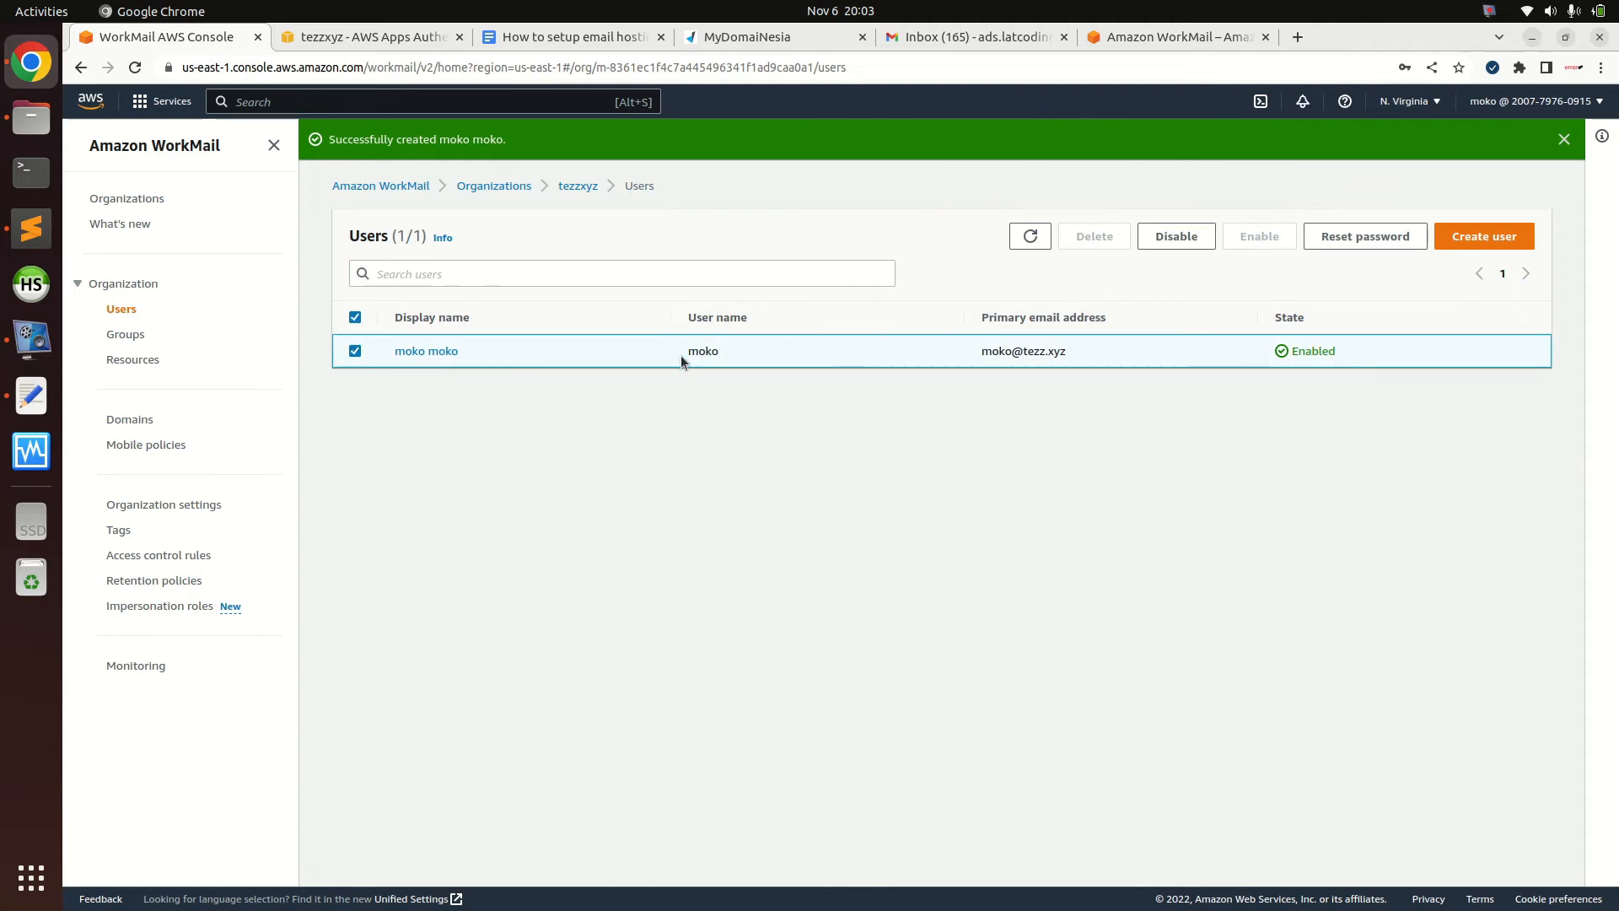
click(796, 352)
drag(796, 351, 656, 348)
click(656, 347)
click(1522, 236)
click(323, 357)
text(admin)
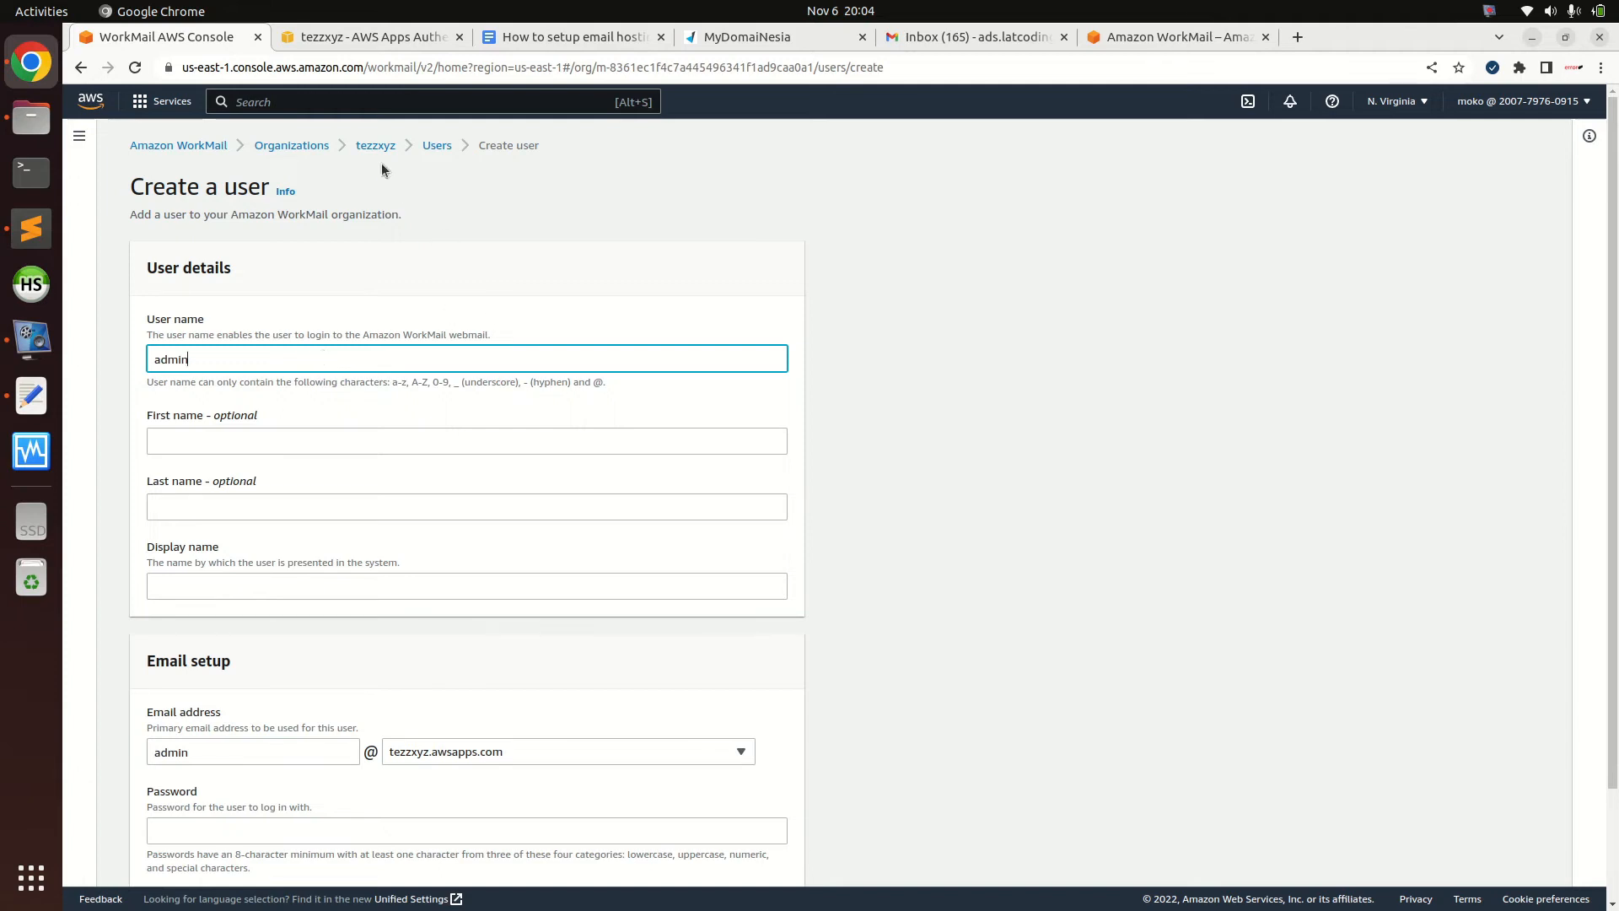
click(436, 146)
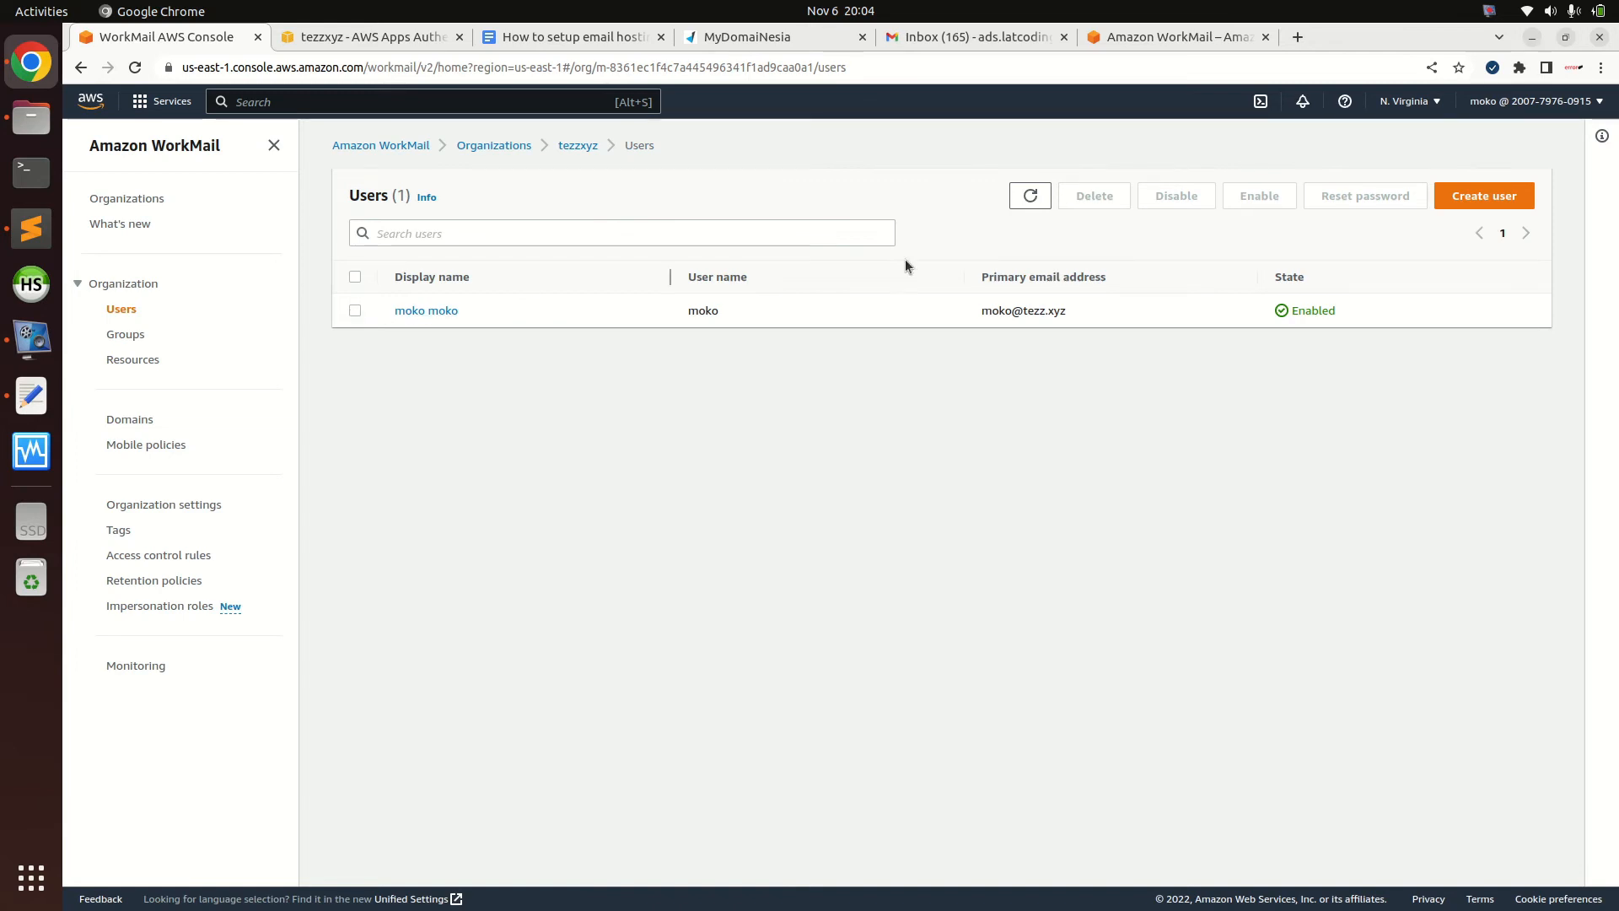
double_click(1302, 310)
click(387, 36)
Sign in to webmail as moko, declining the save-password and language-change offers
click(767, 384)
text(moko)
key(Tab)
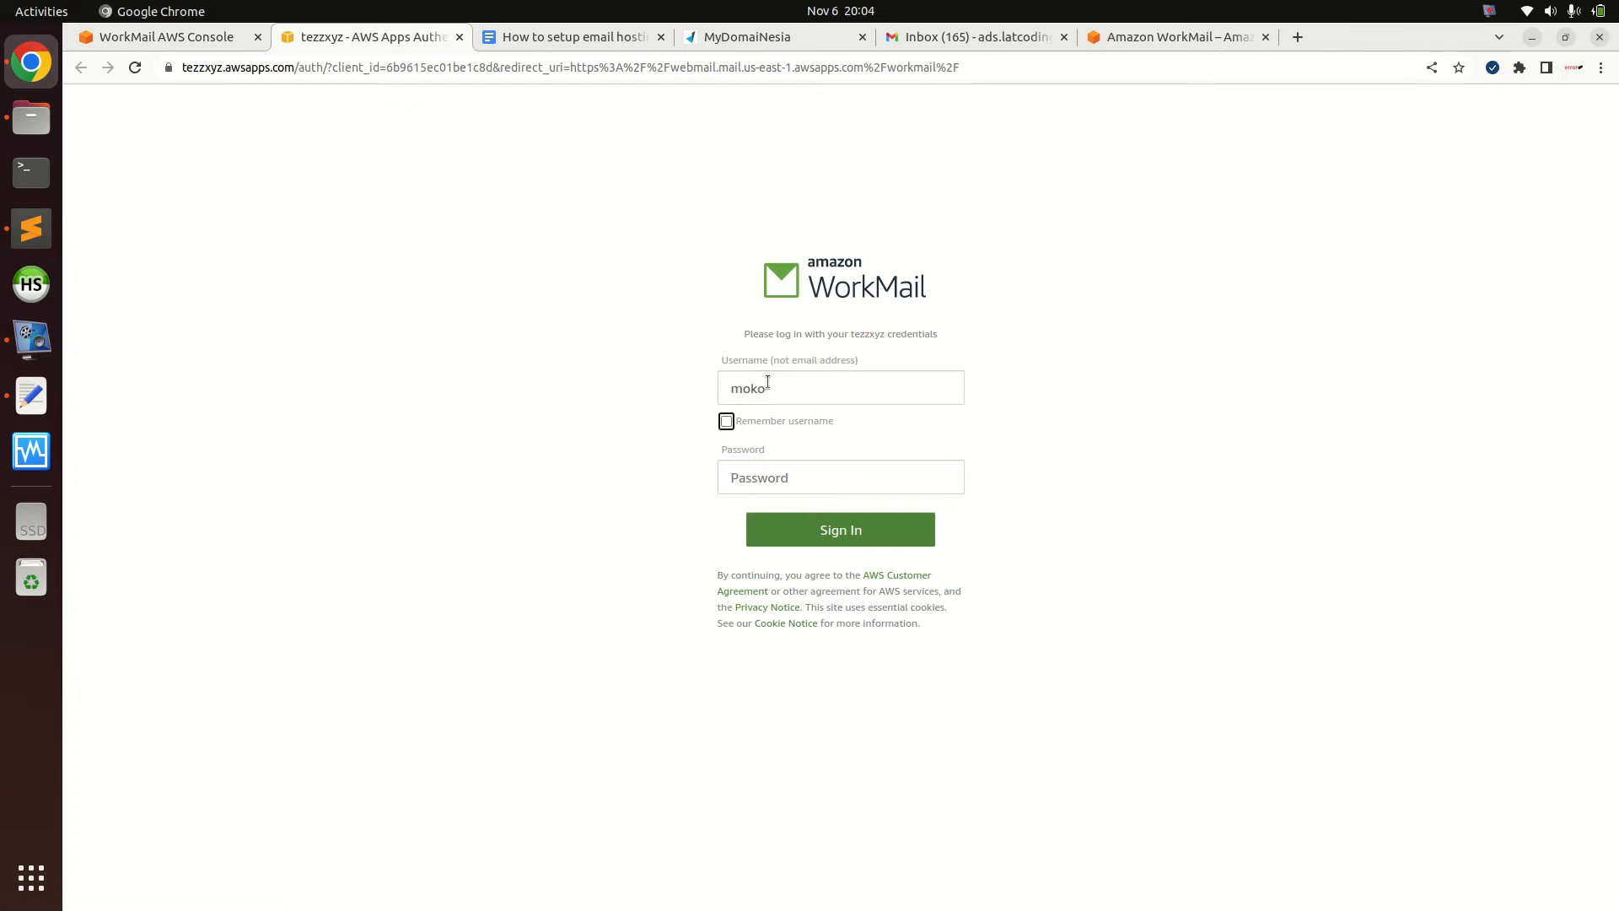
click(779, 475)
text(****)
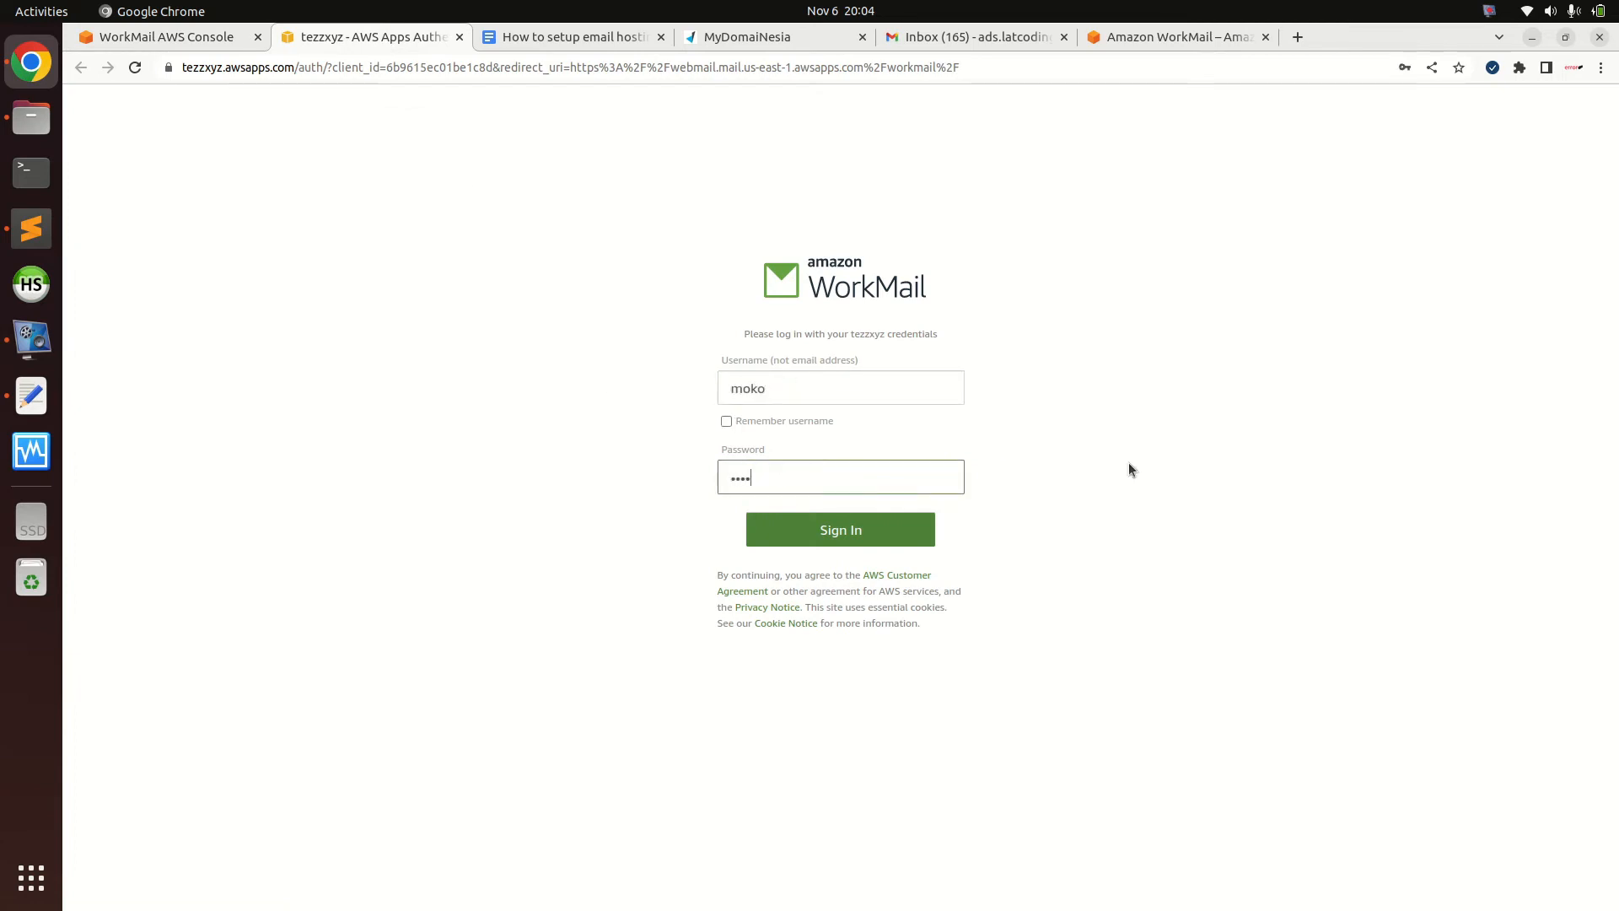
text(****)
key(Return)
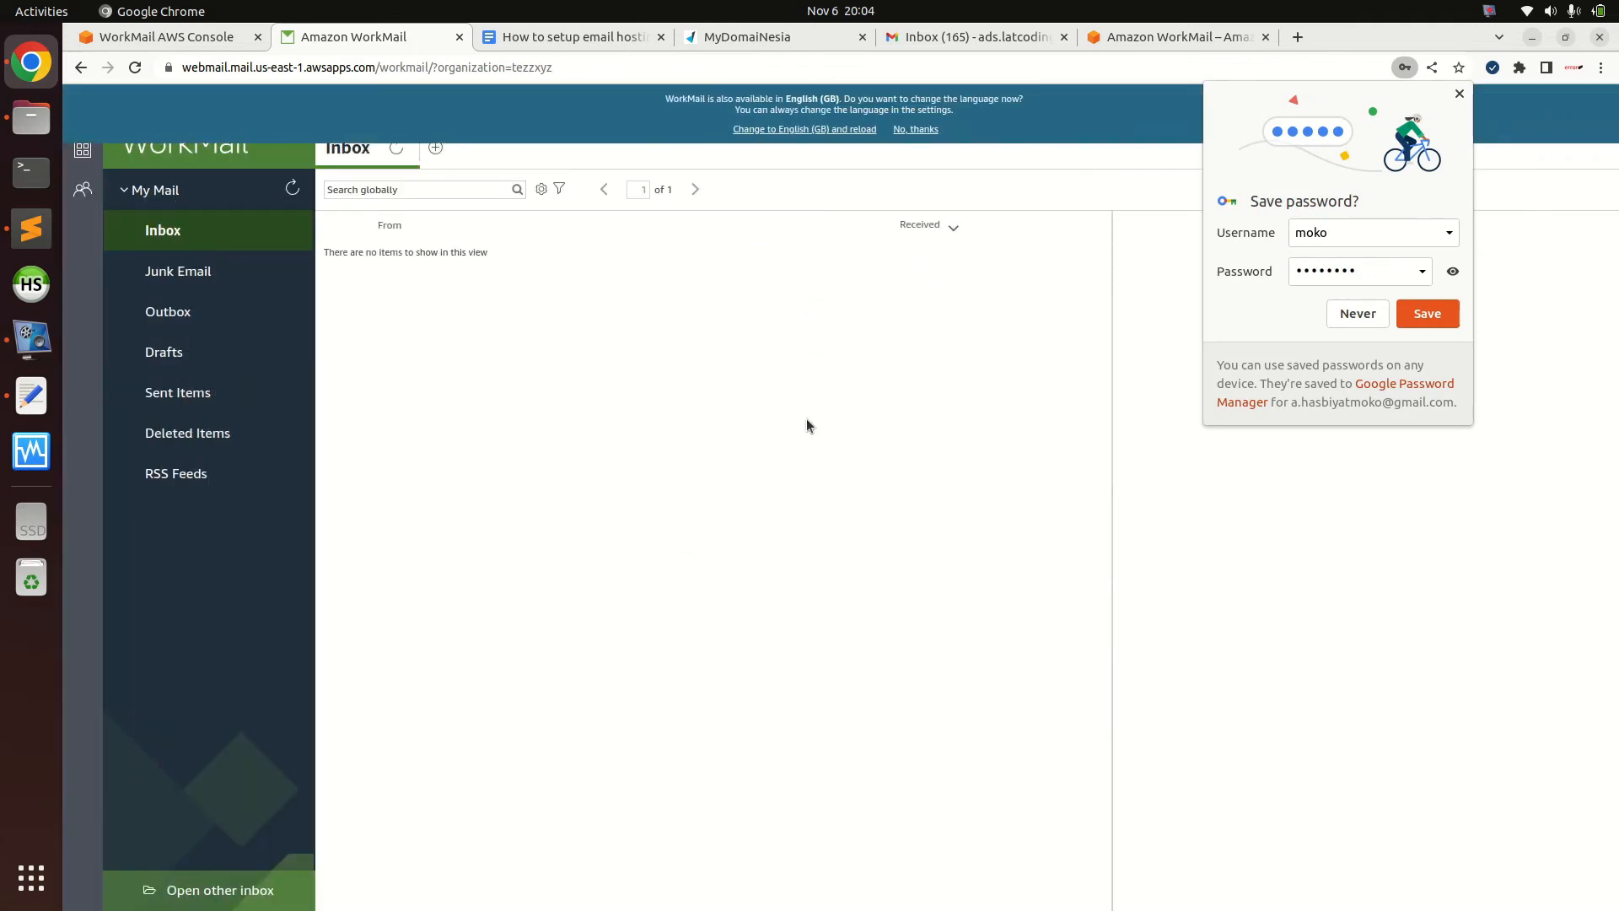
click(1460, 94)
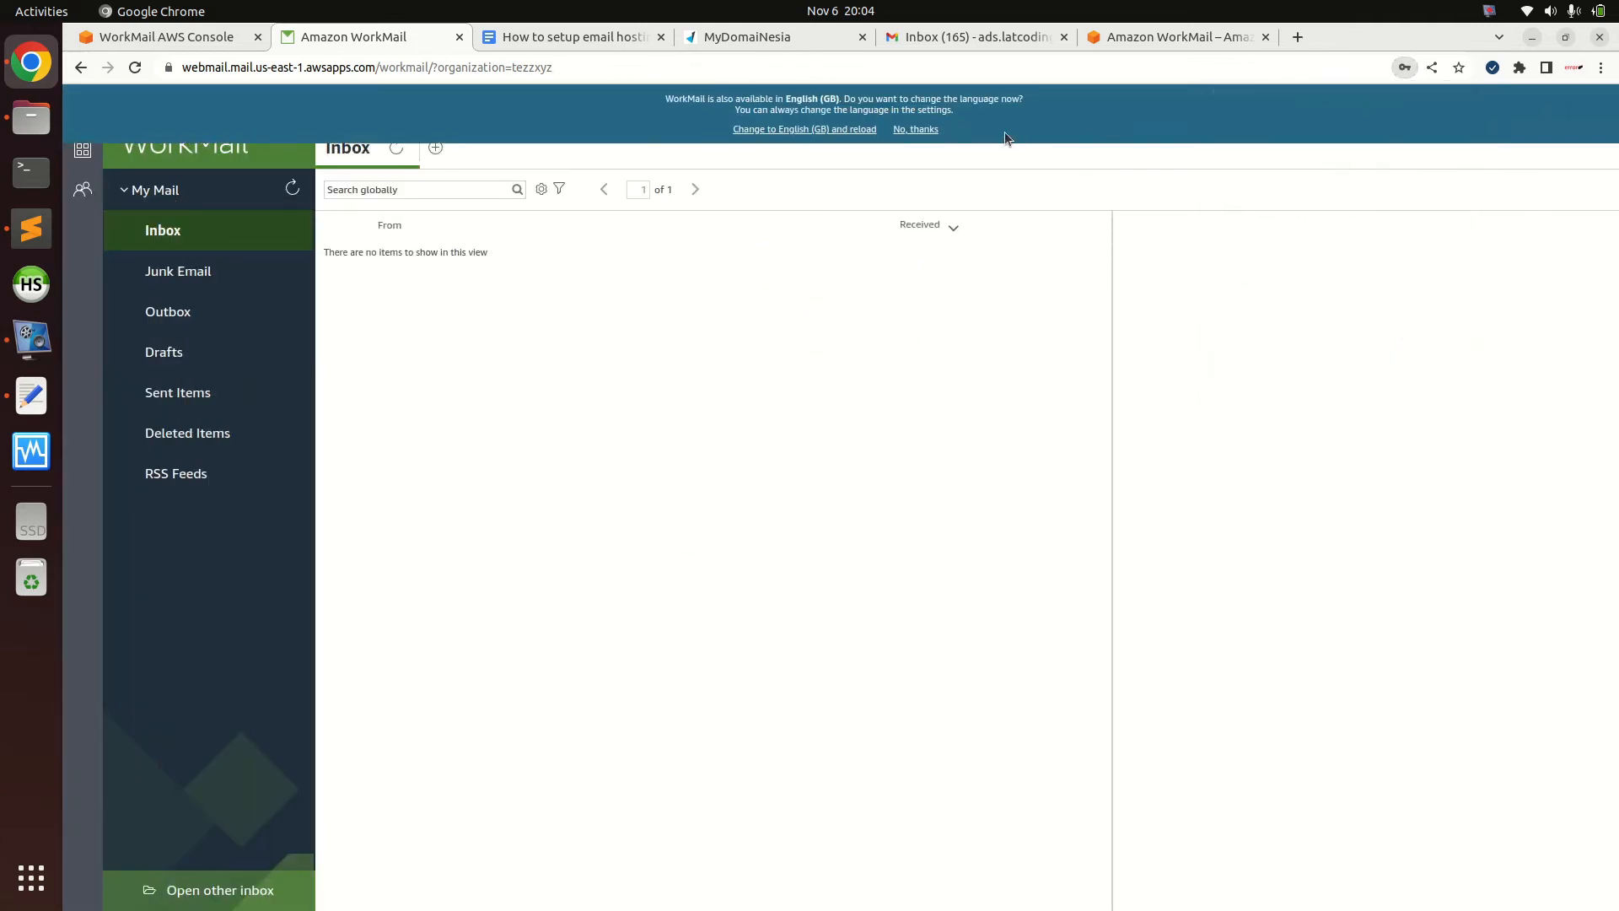
click(915, 129)
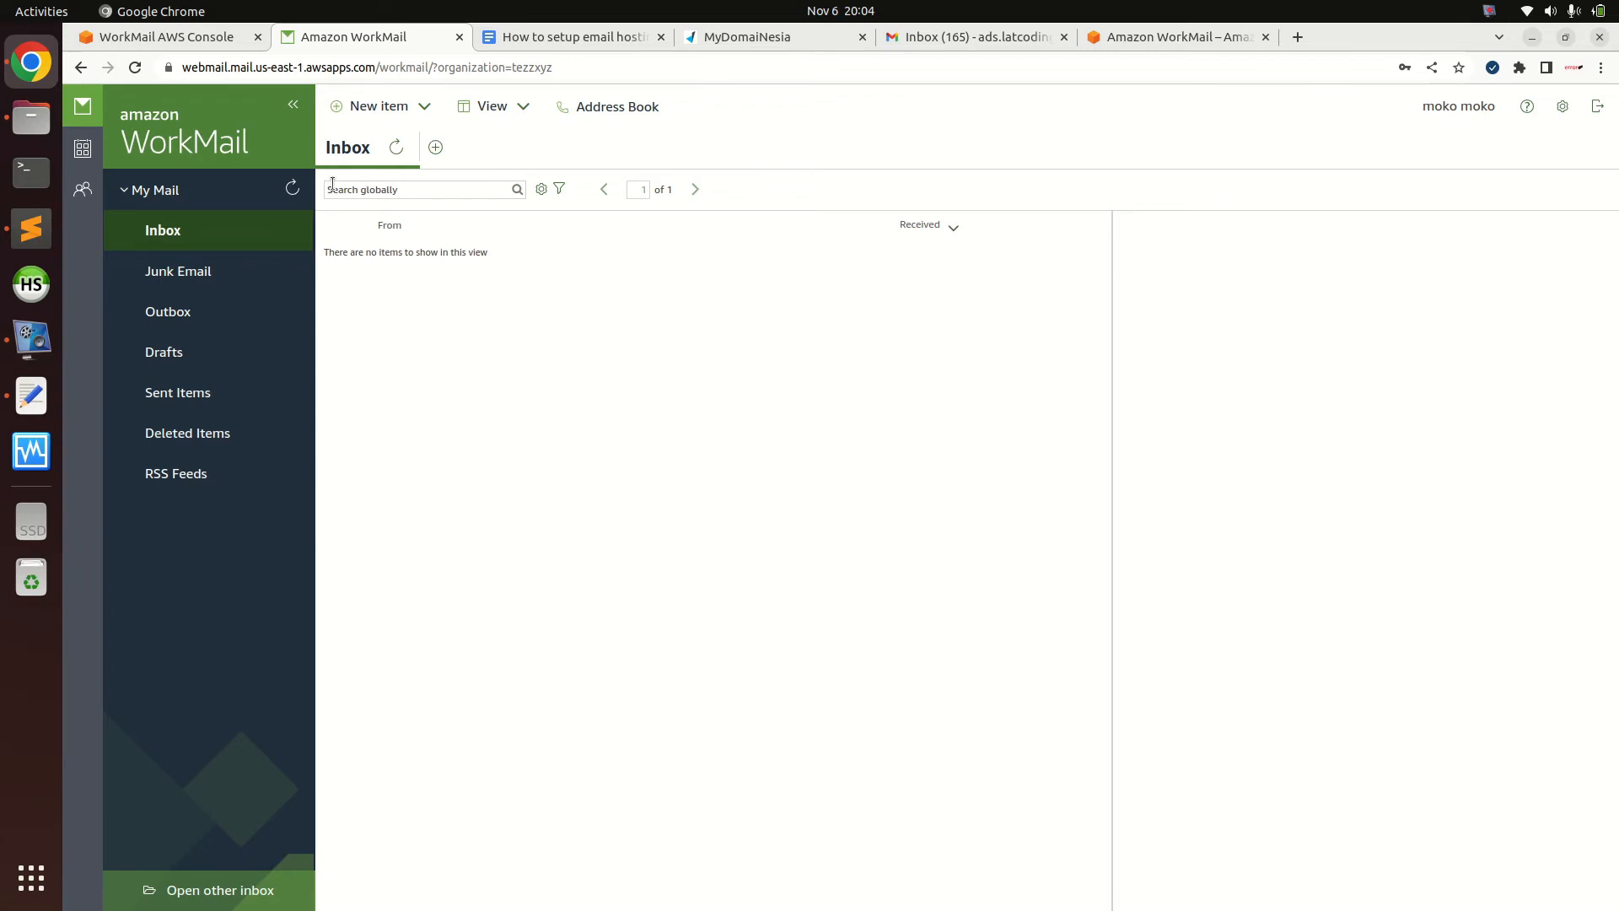
Send 'hello, aws workmail' with body 'hi aws workmail' to the Gmail recipient and view it in Sent Items
click(401, 112)
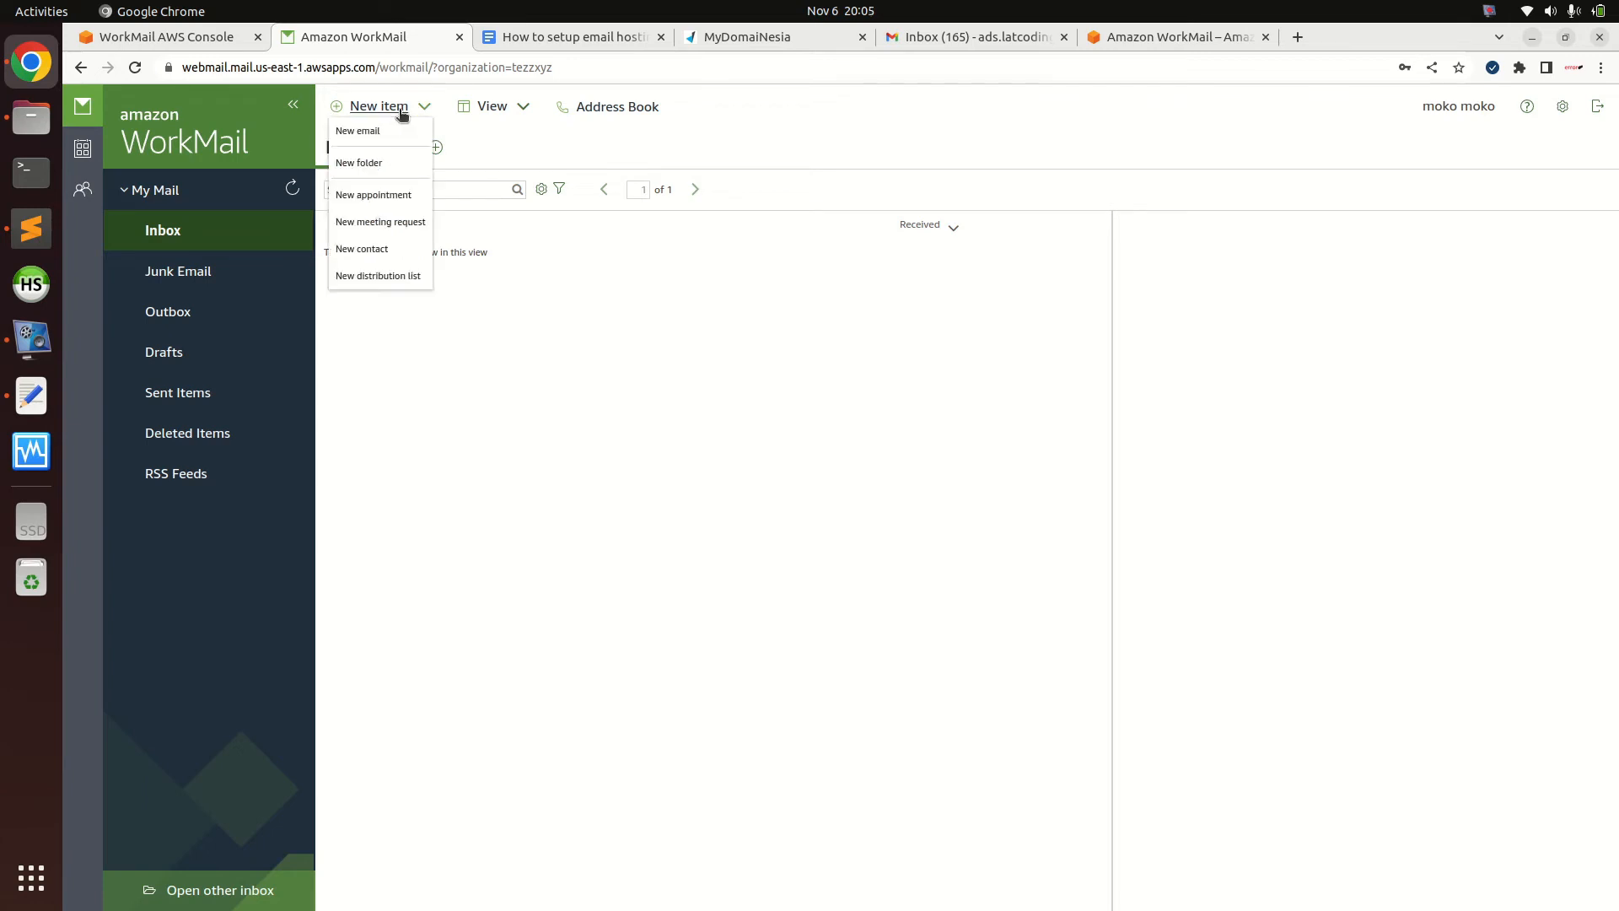
click(361, 131)
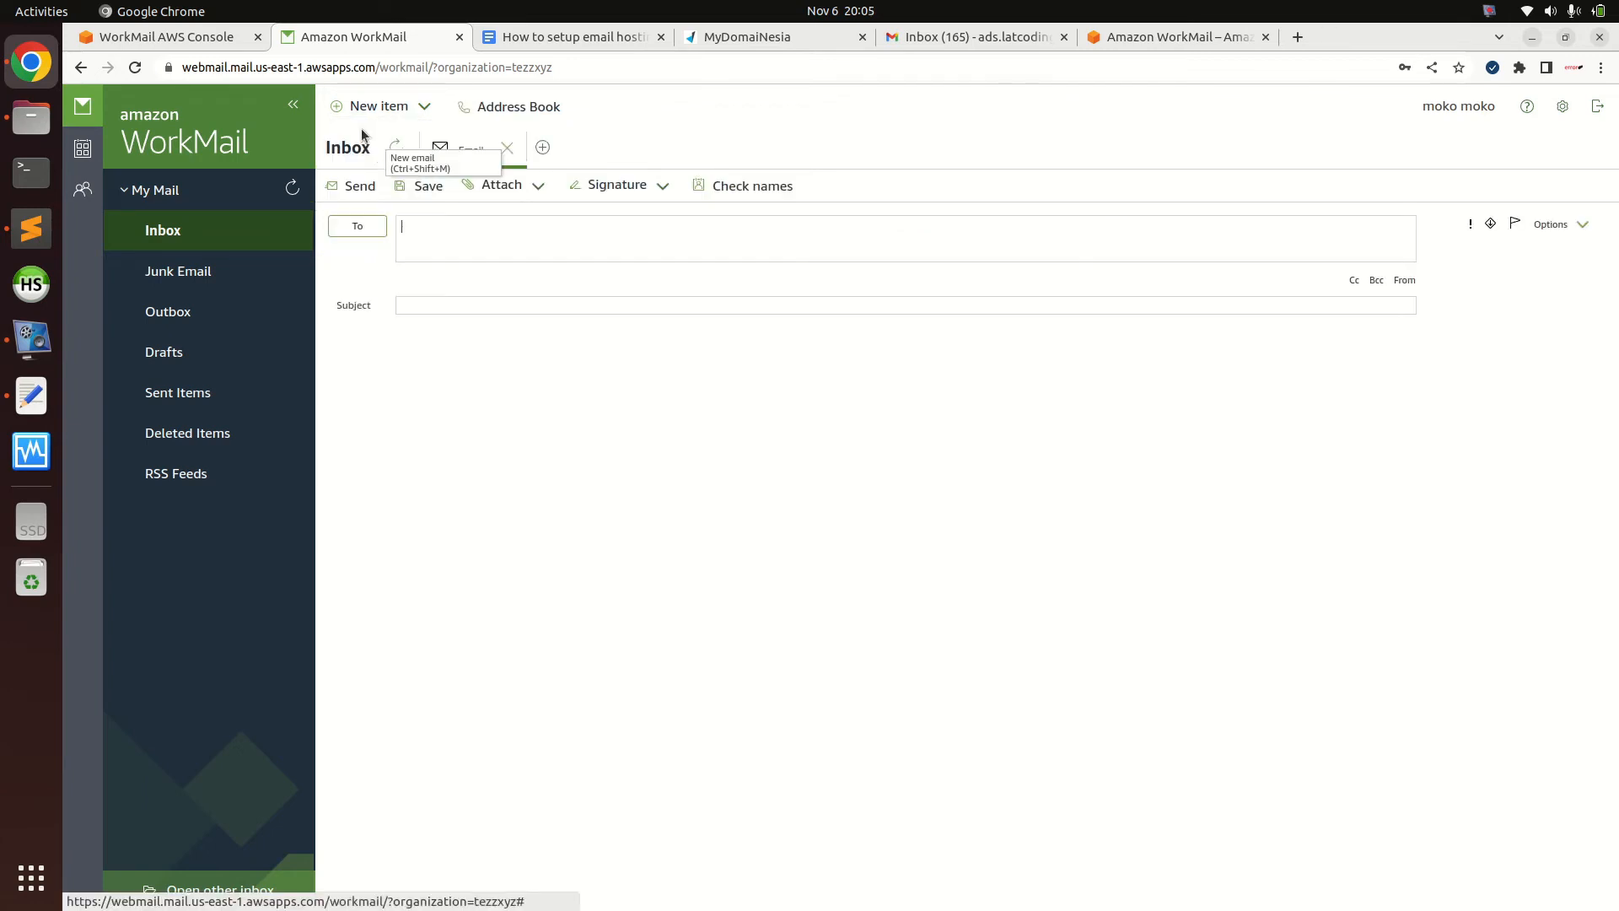
click(471, 241)
click(477, 309)
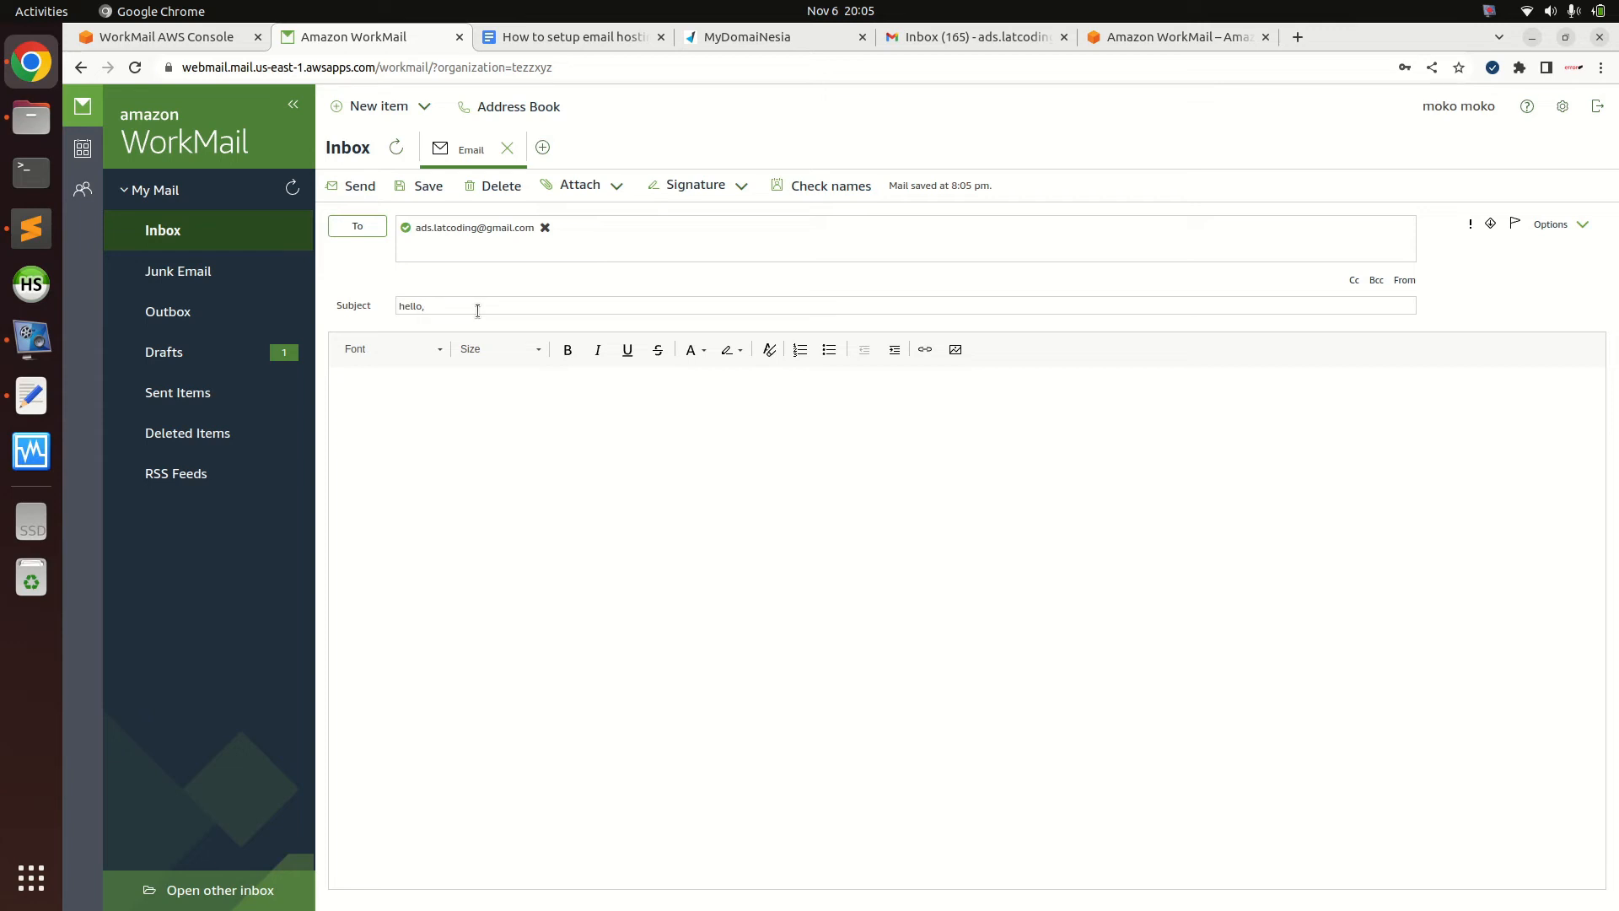
text(hello, aws workmail)
click(516, 449)
text(hi aws)
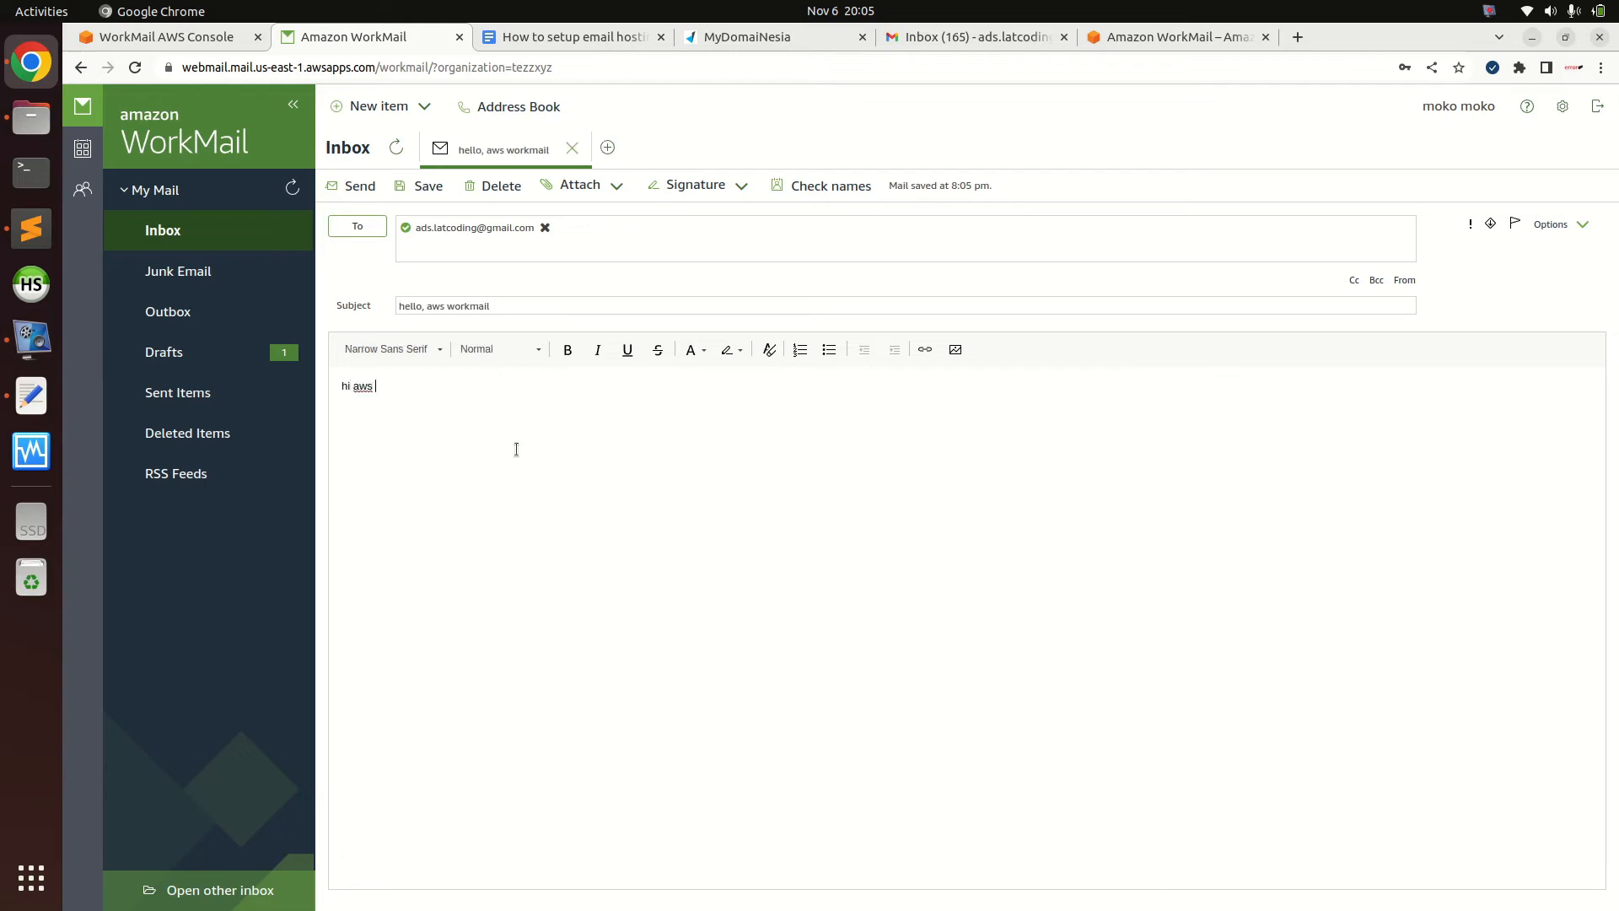
text( workmail)
click(361, 187)
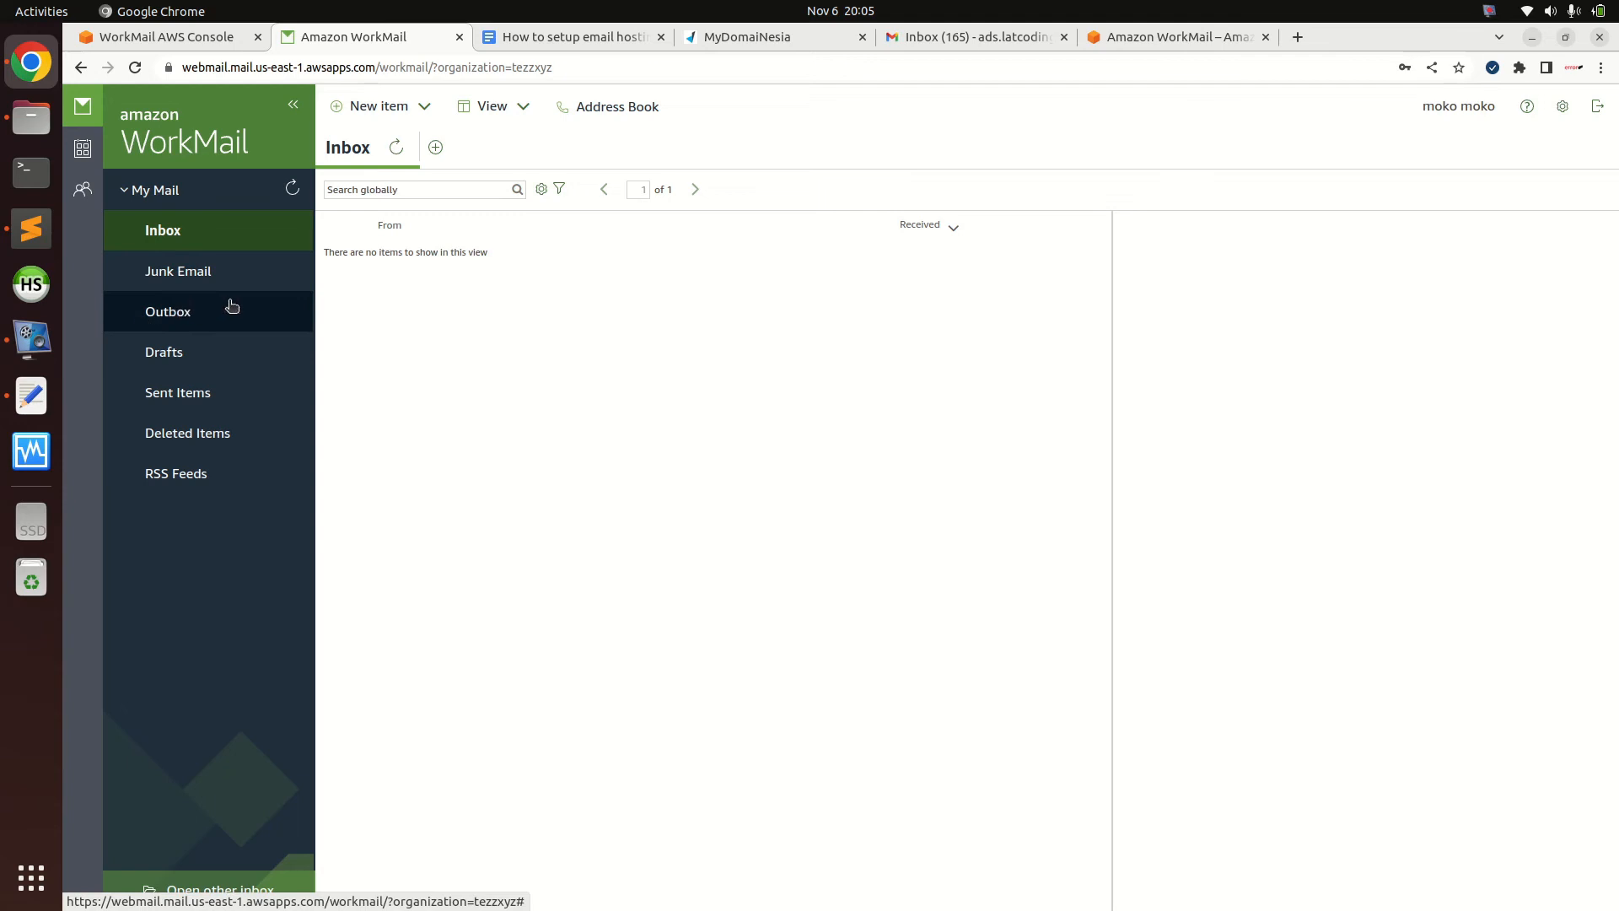
click(184, 394)
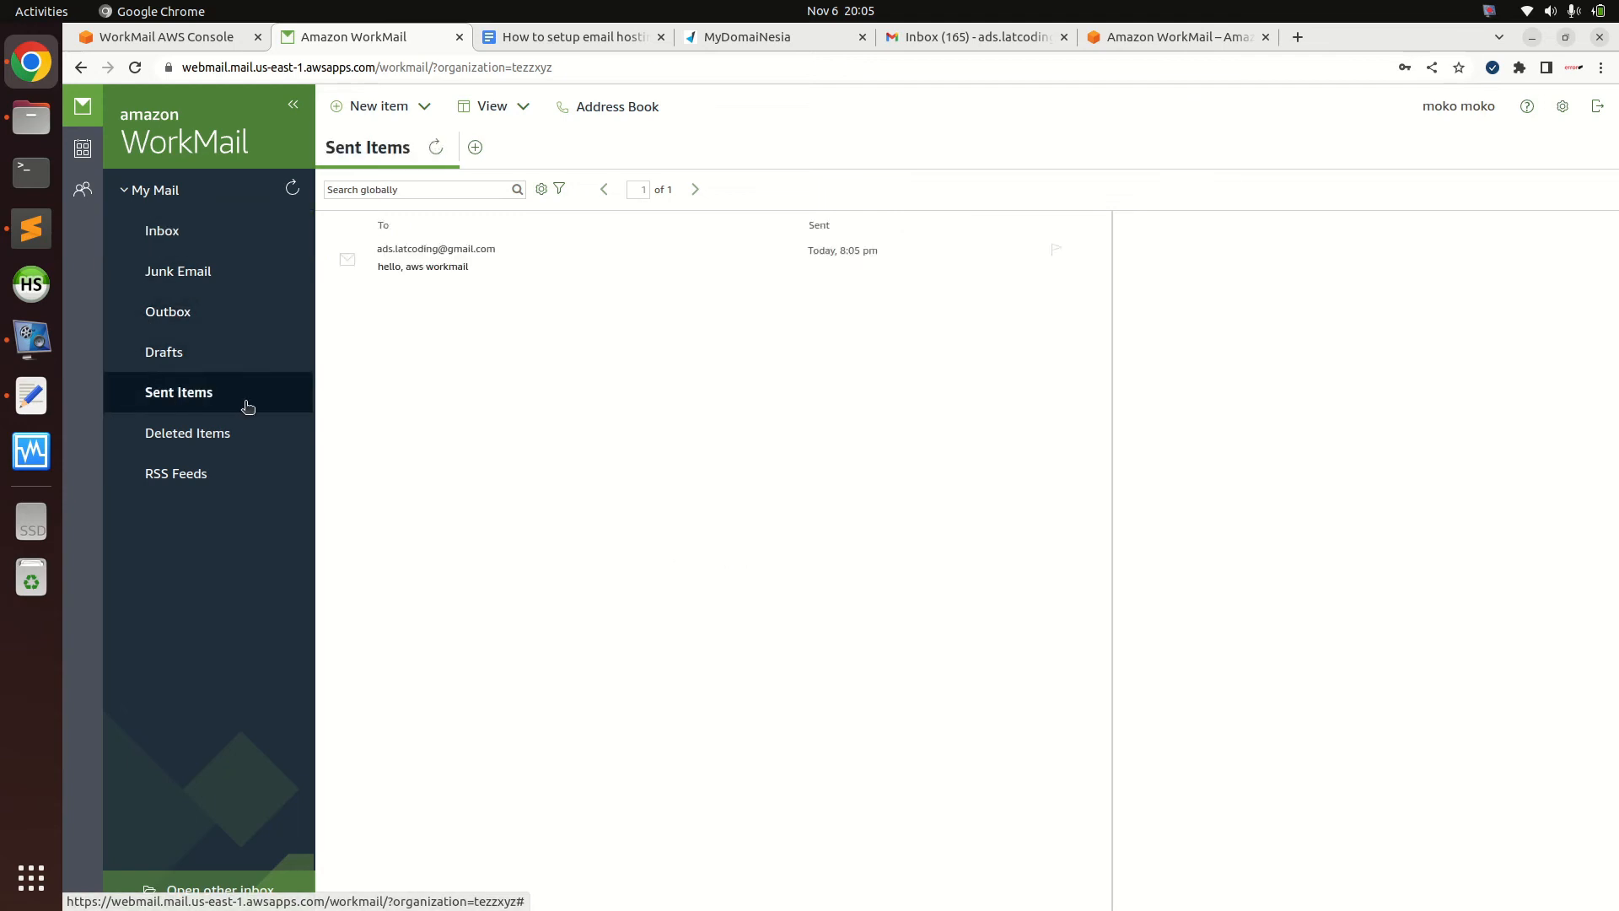
click(518, 260)
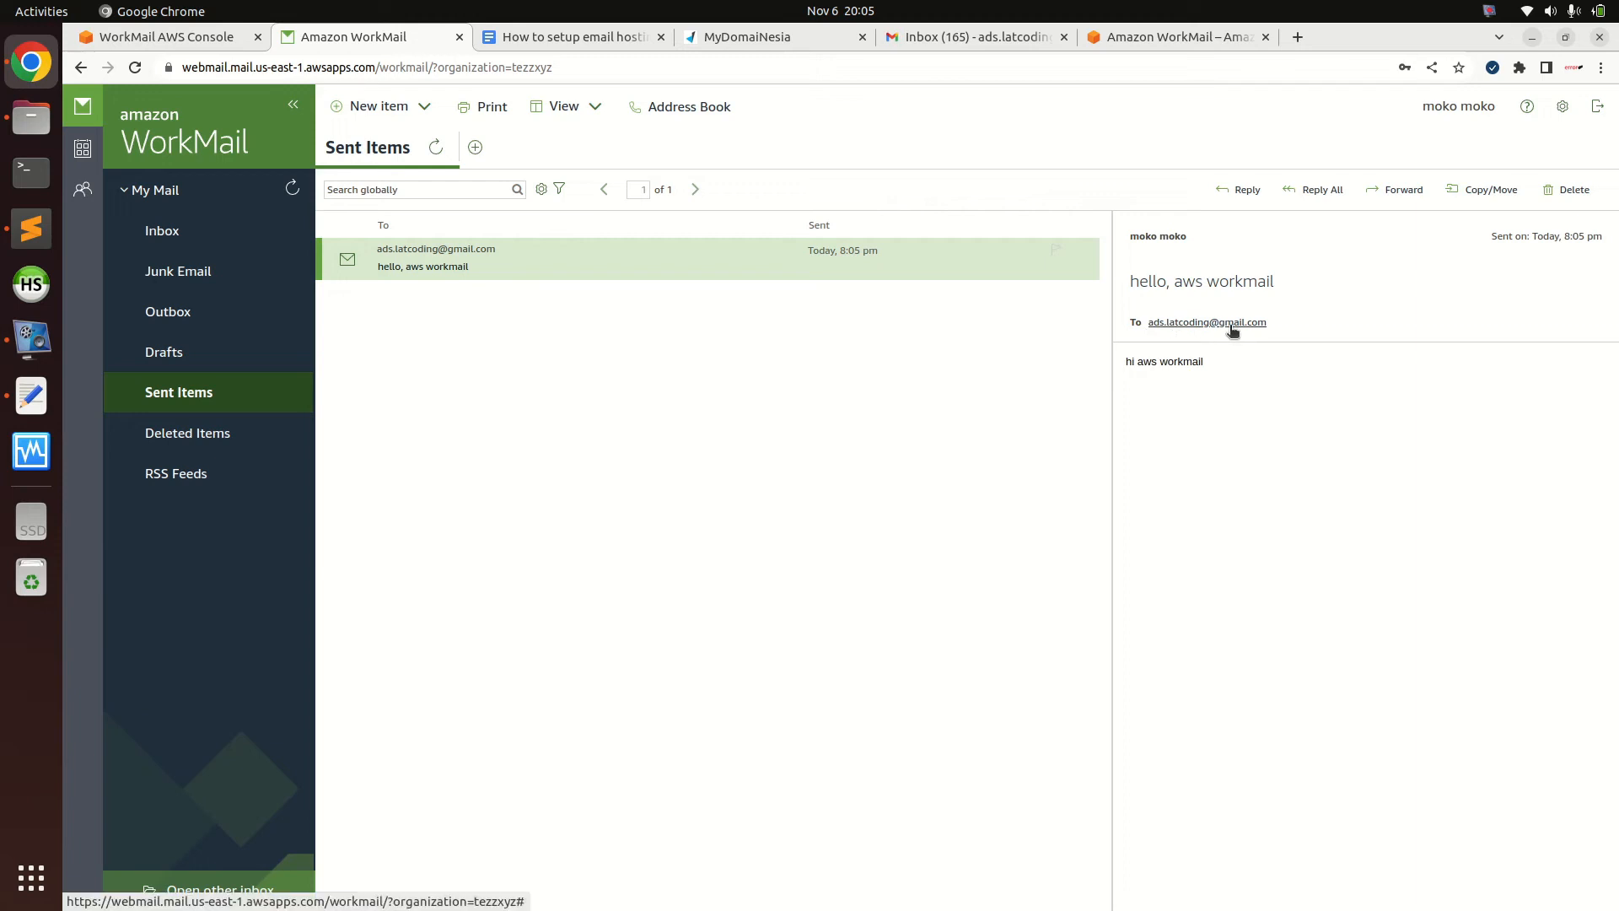
In Gmail, open 'hello, aws workmail' and check its sender details, mailed-by amazonses.com
click(994, 45)
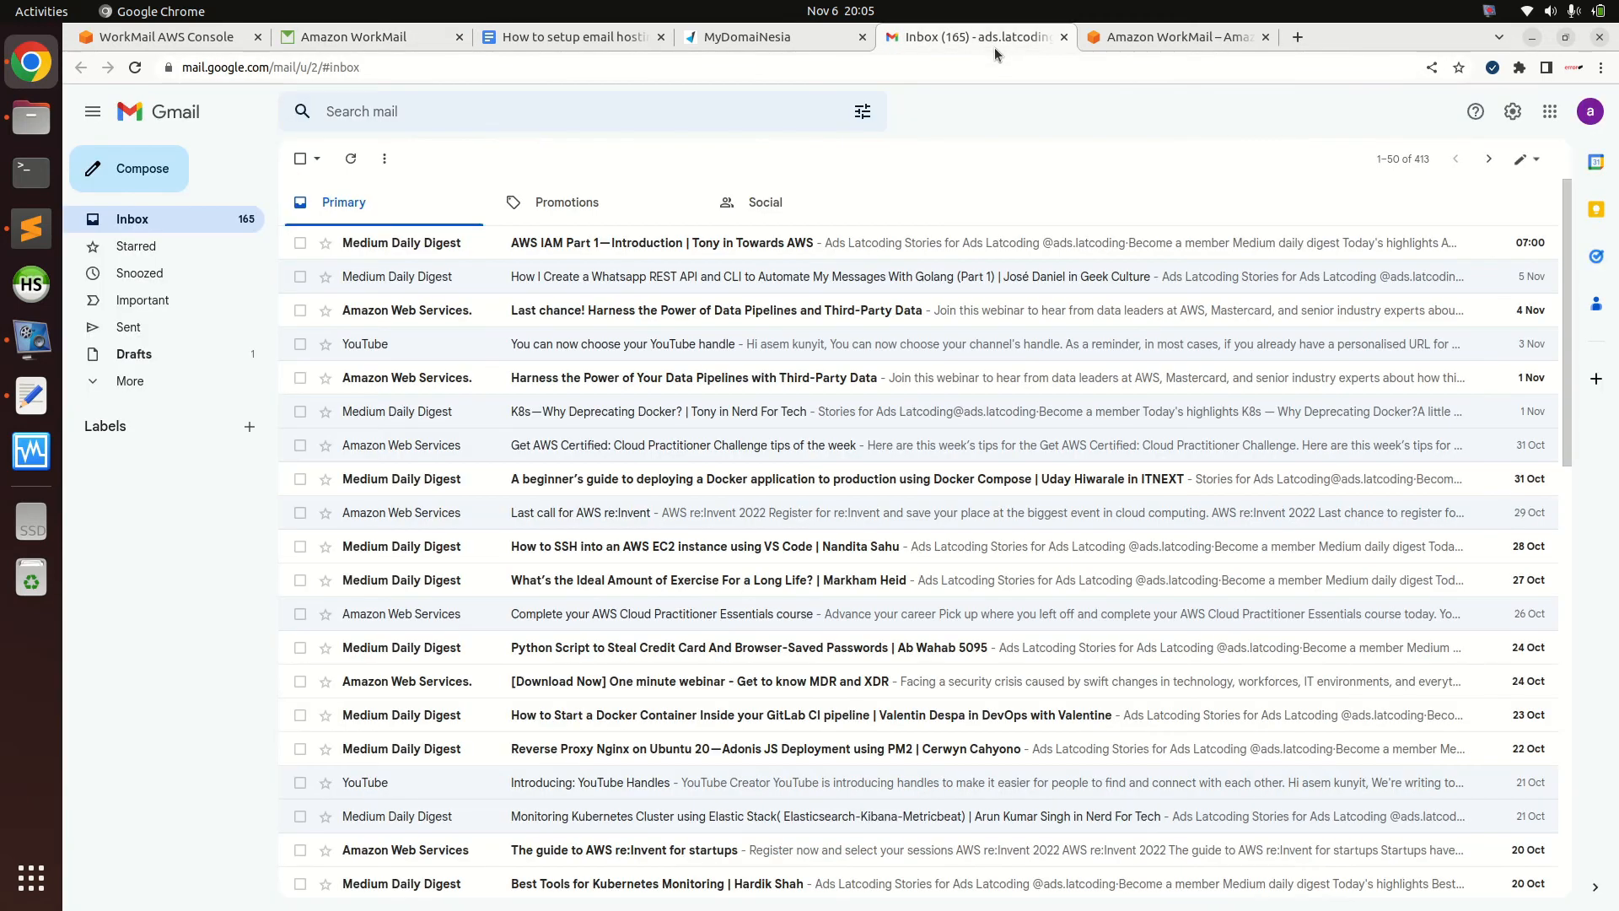
click(174, 226)
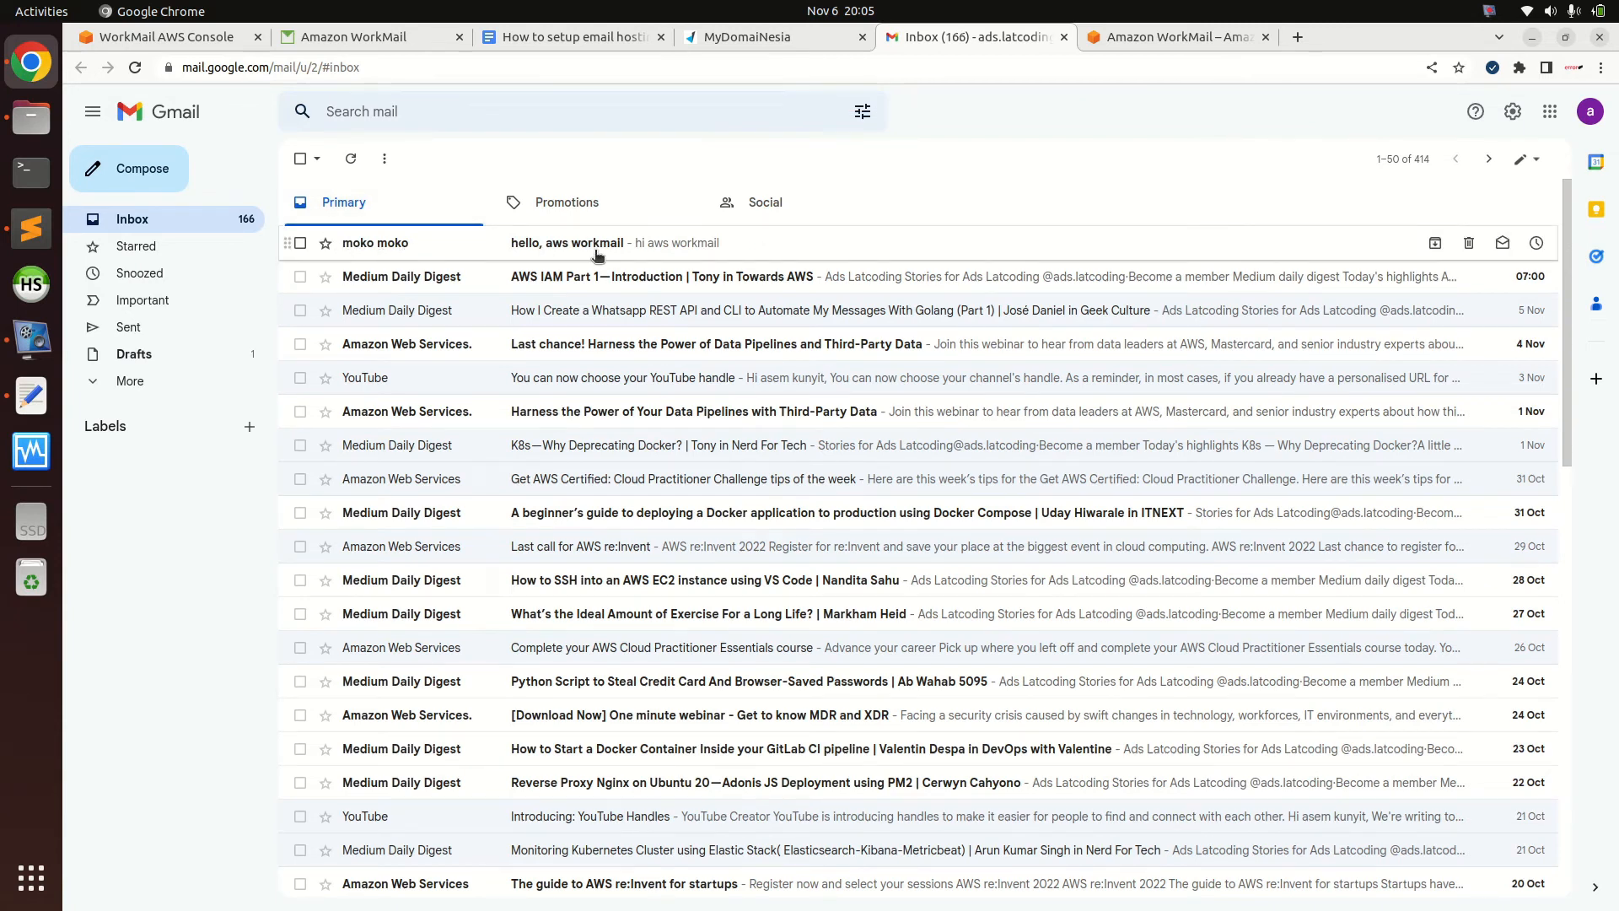
click(639, 244)
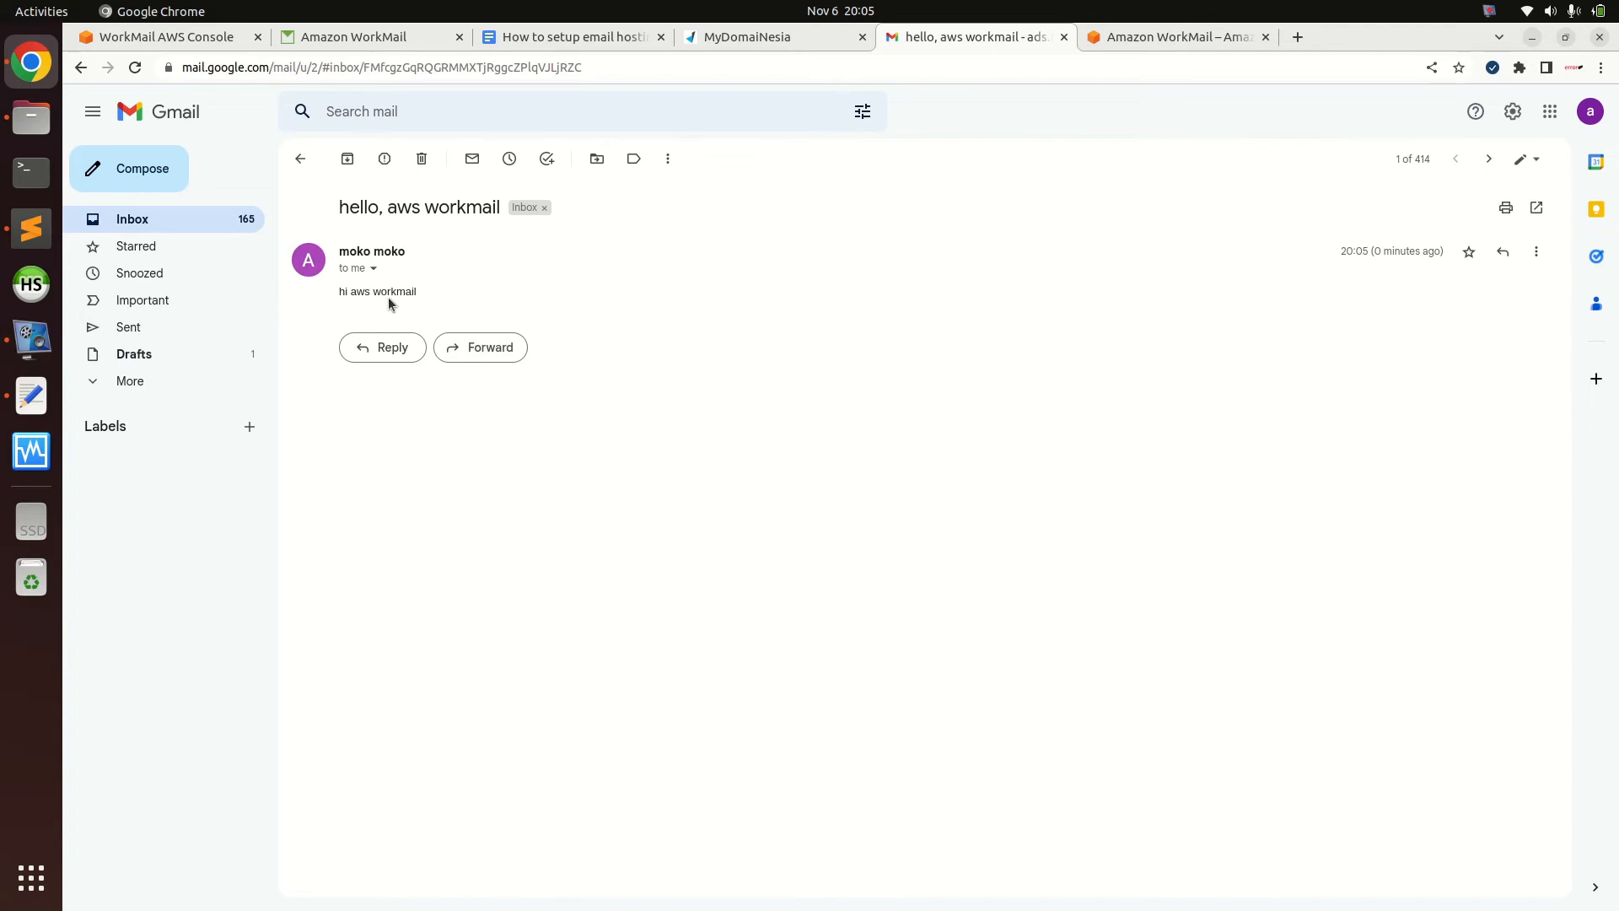
click(375, 267)
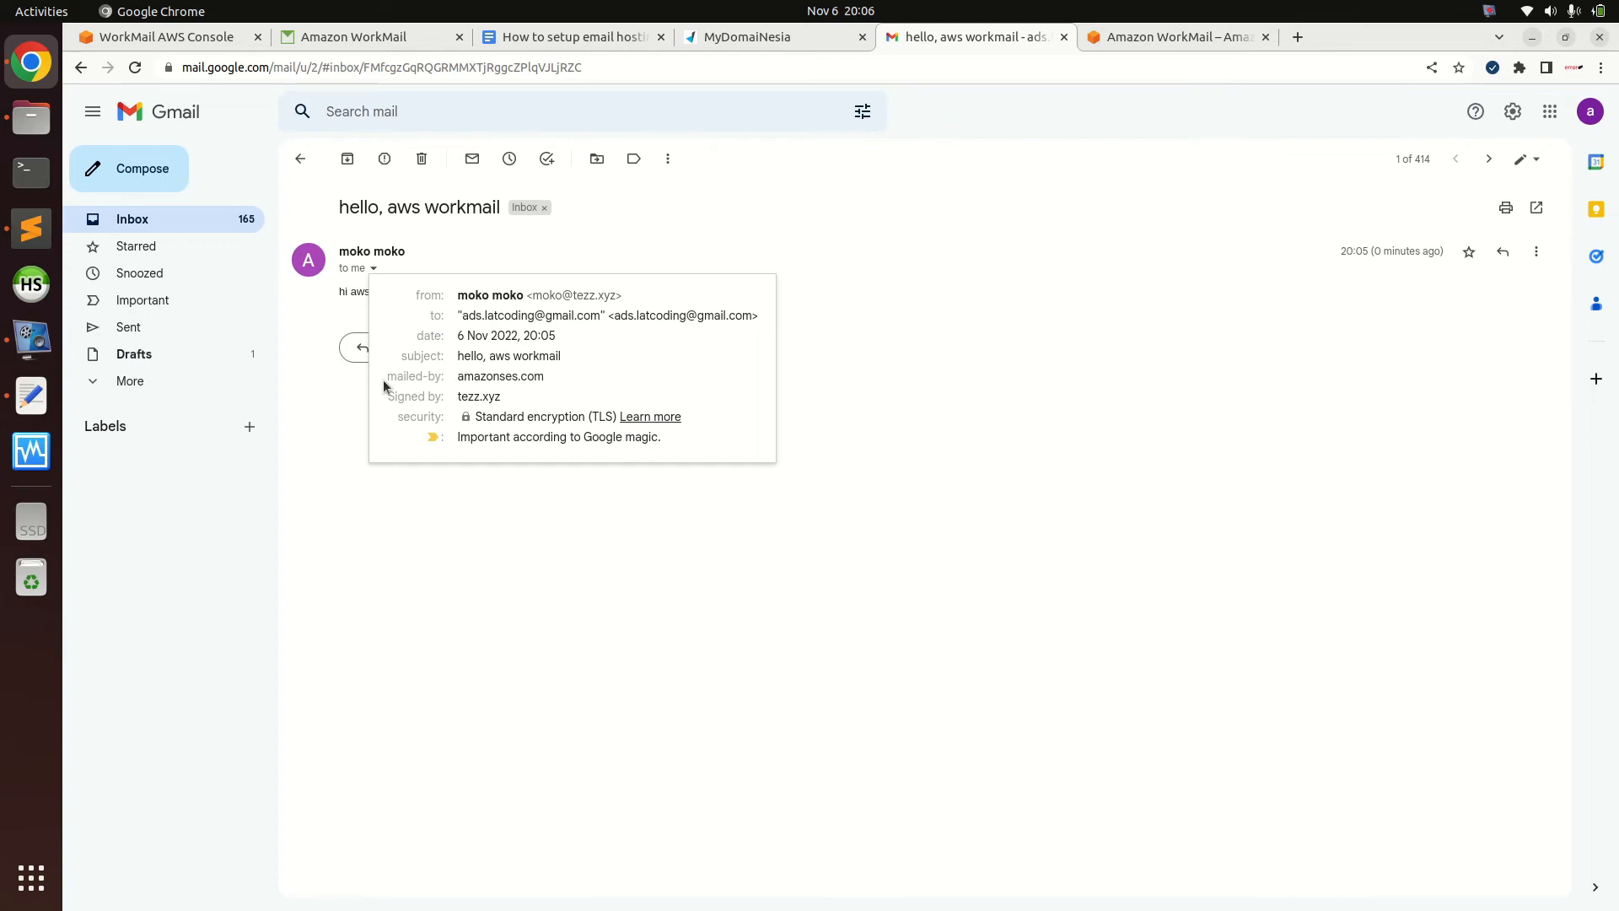
drag(459, 381, 564, 386)
click(564, 385)
click(531, 521)
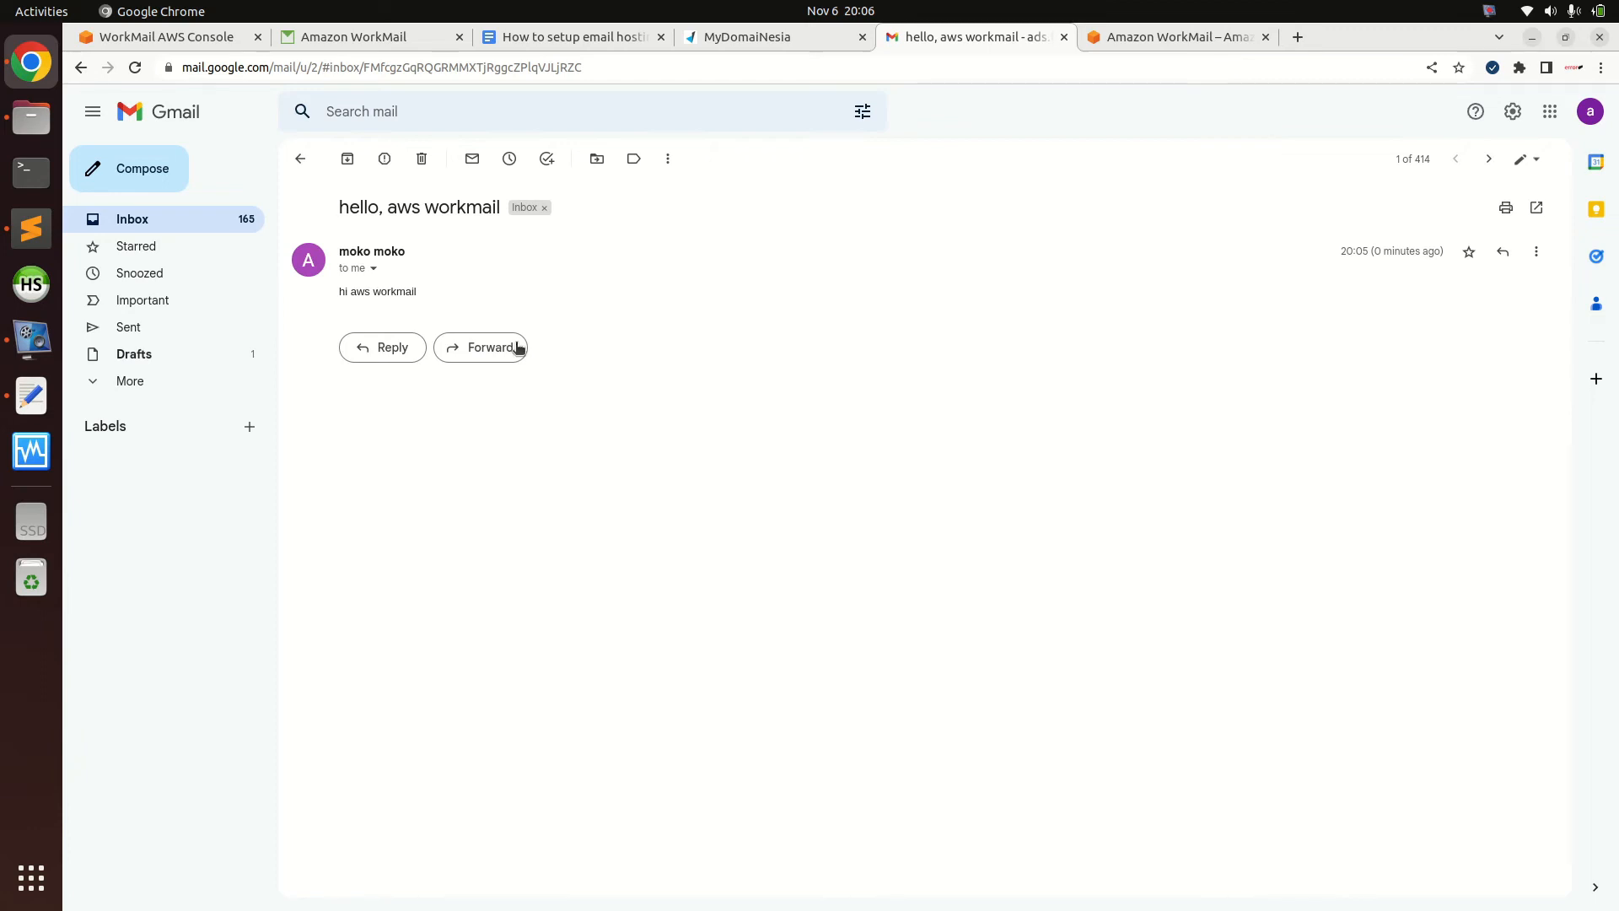
Reply 'from gmail' to the WorkMail sender and return to the webmail
click(393, 360)
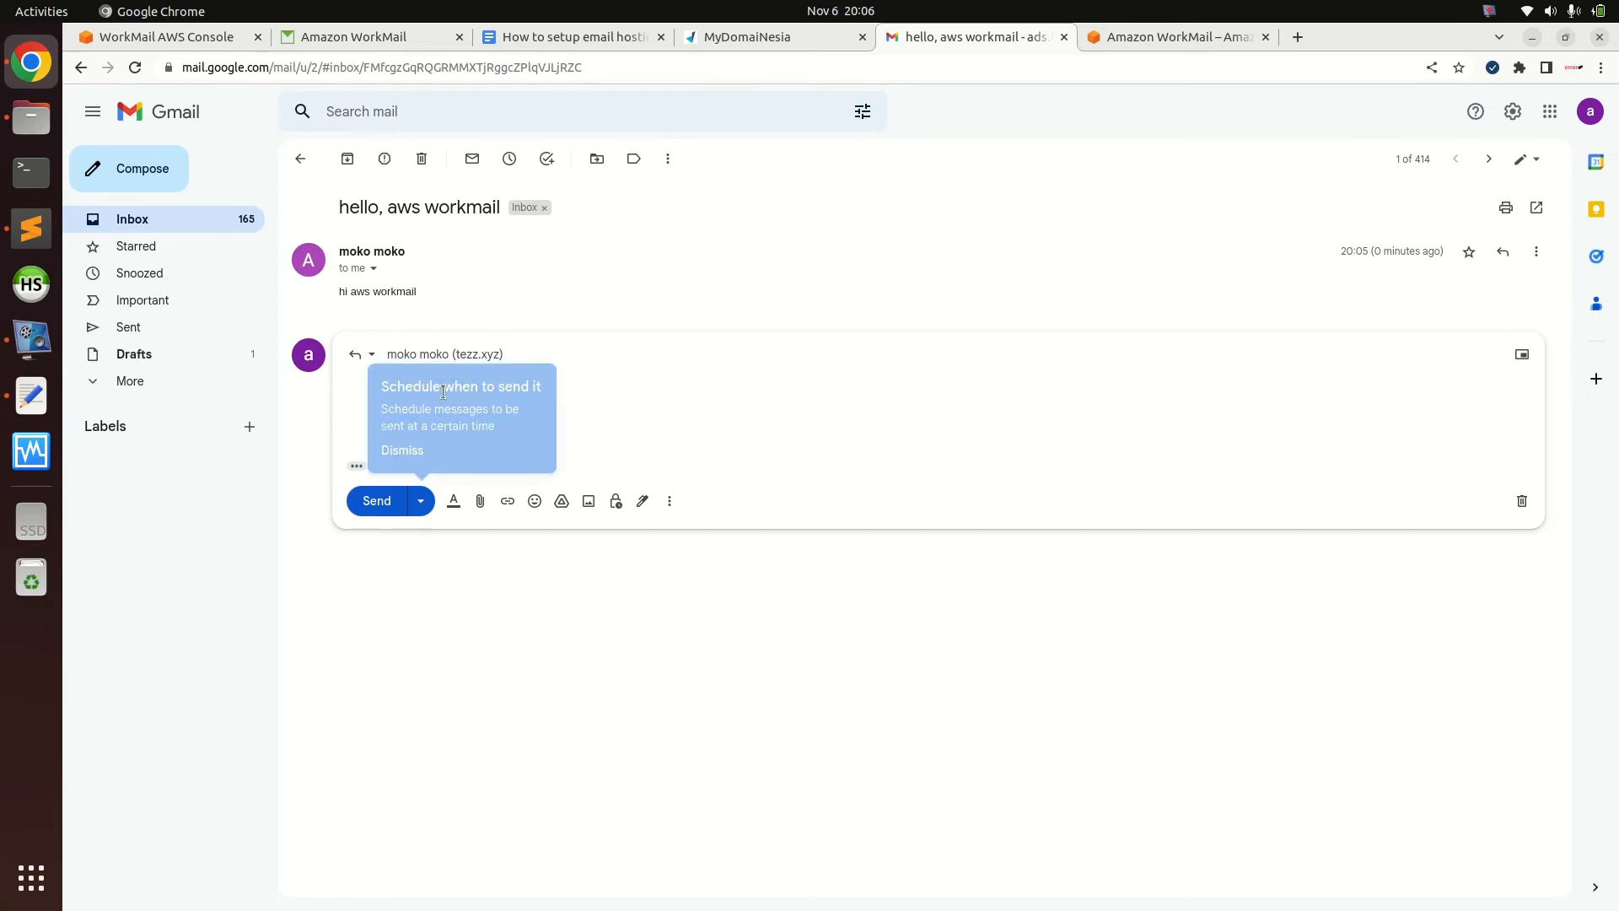
text(from)
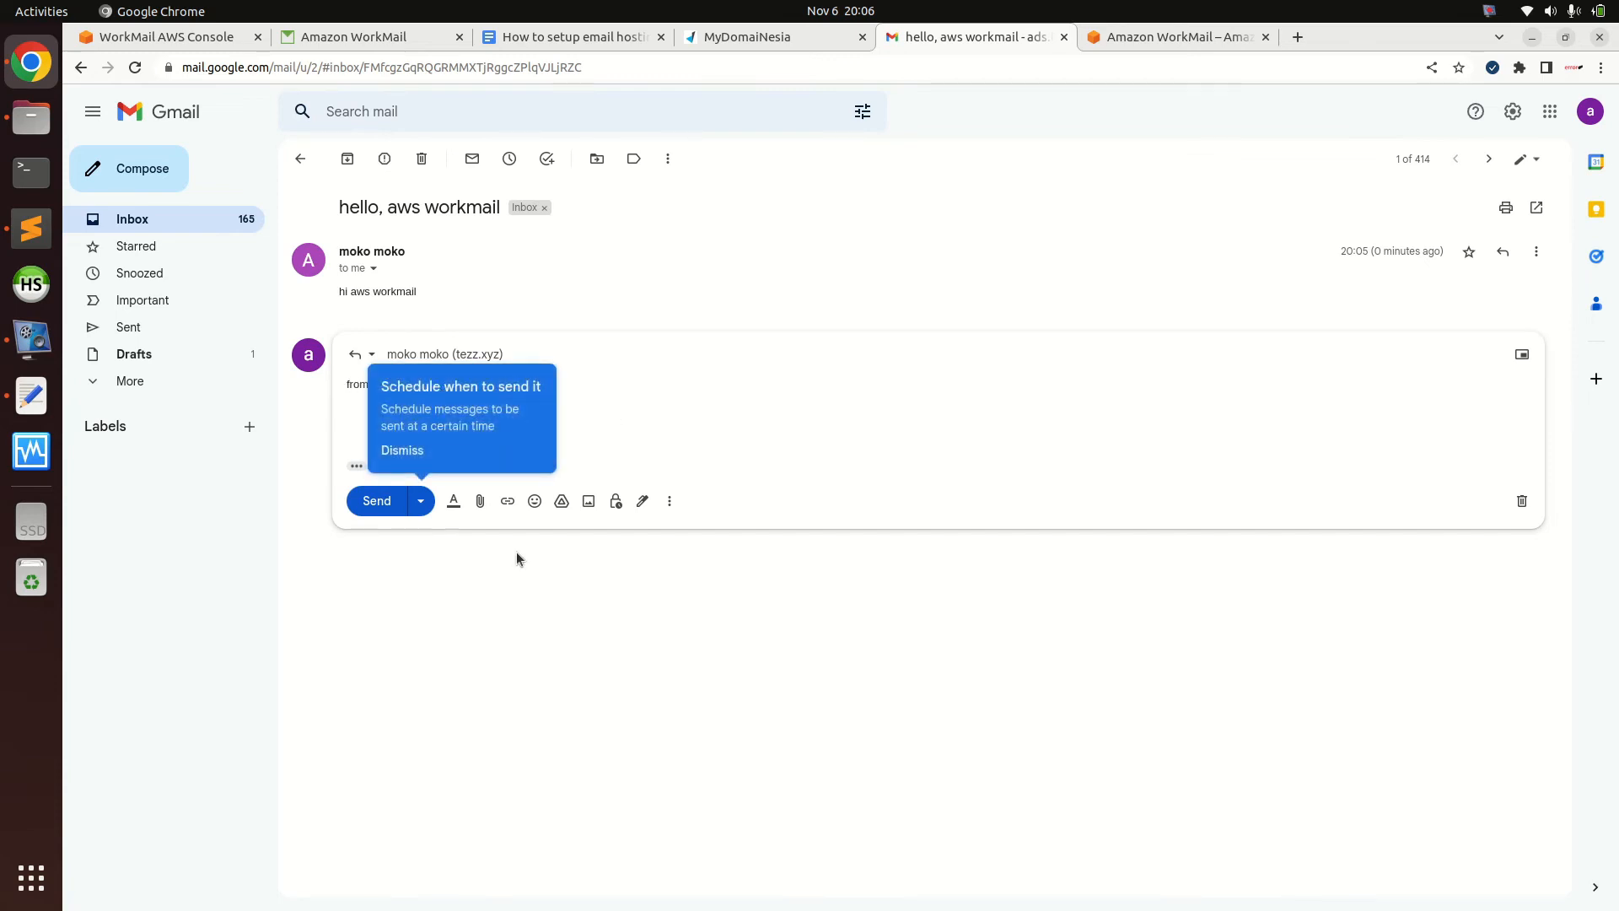
click(402, 450)
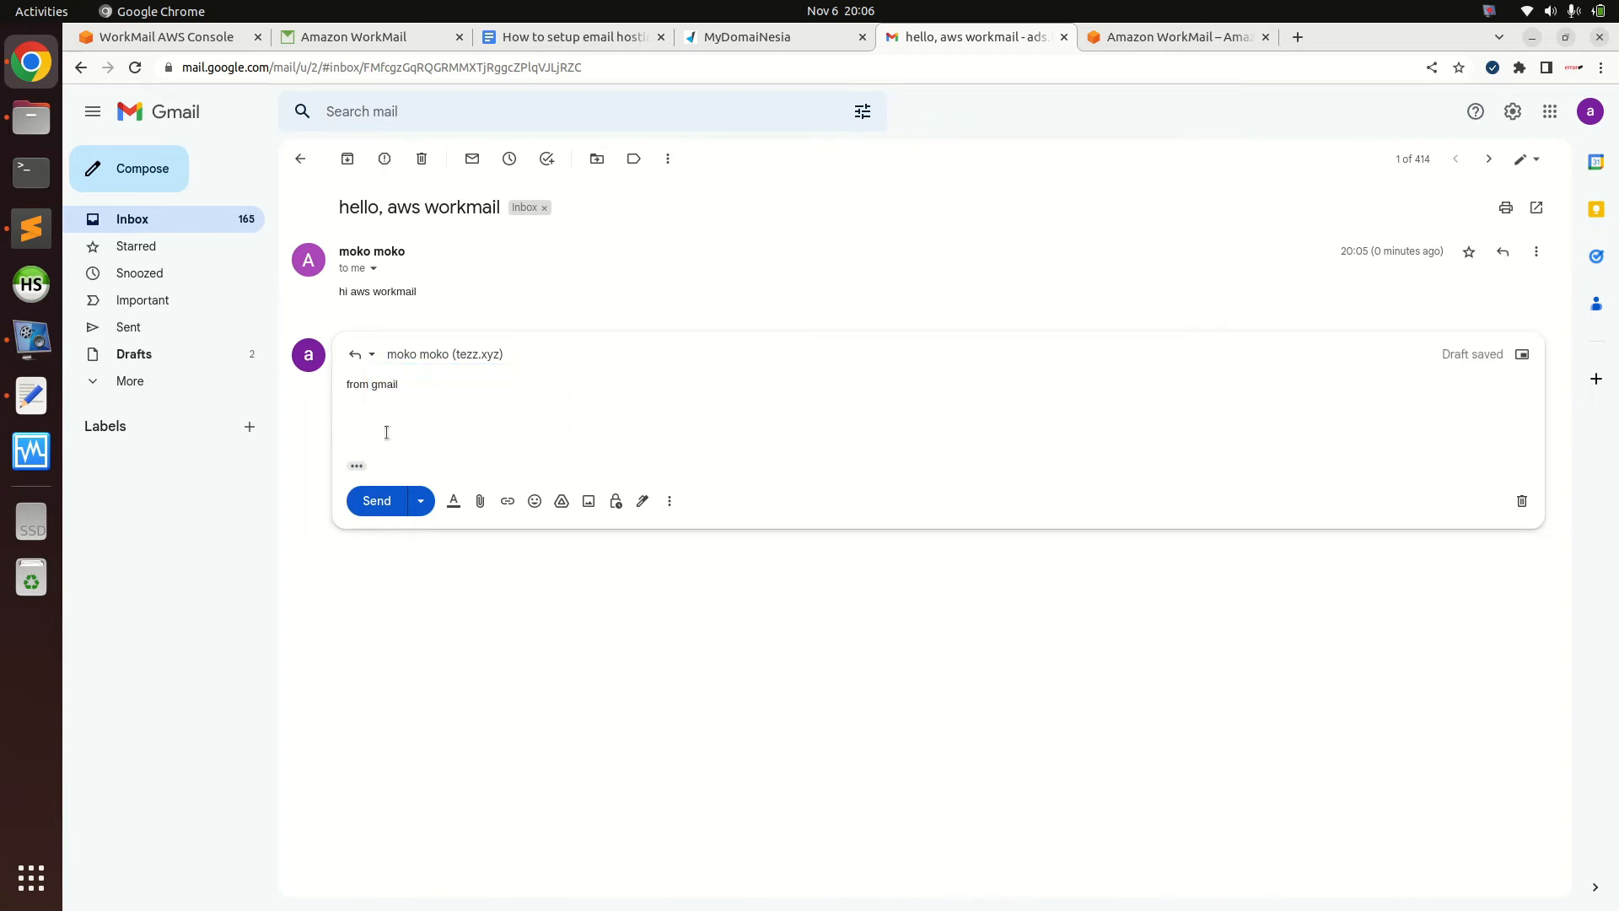
click(377, 502)
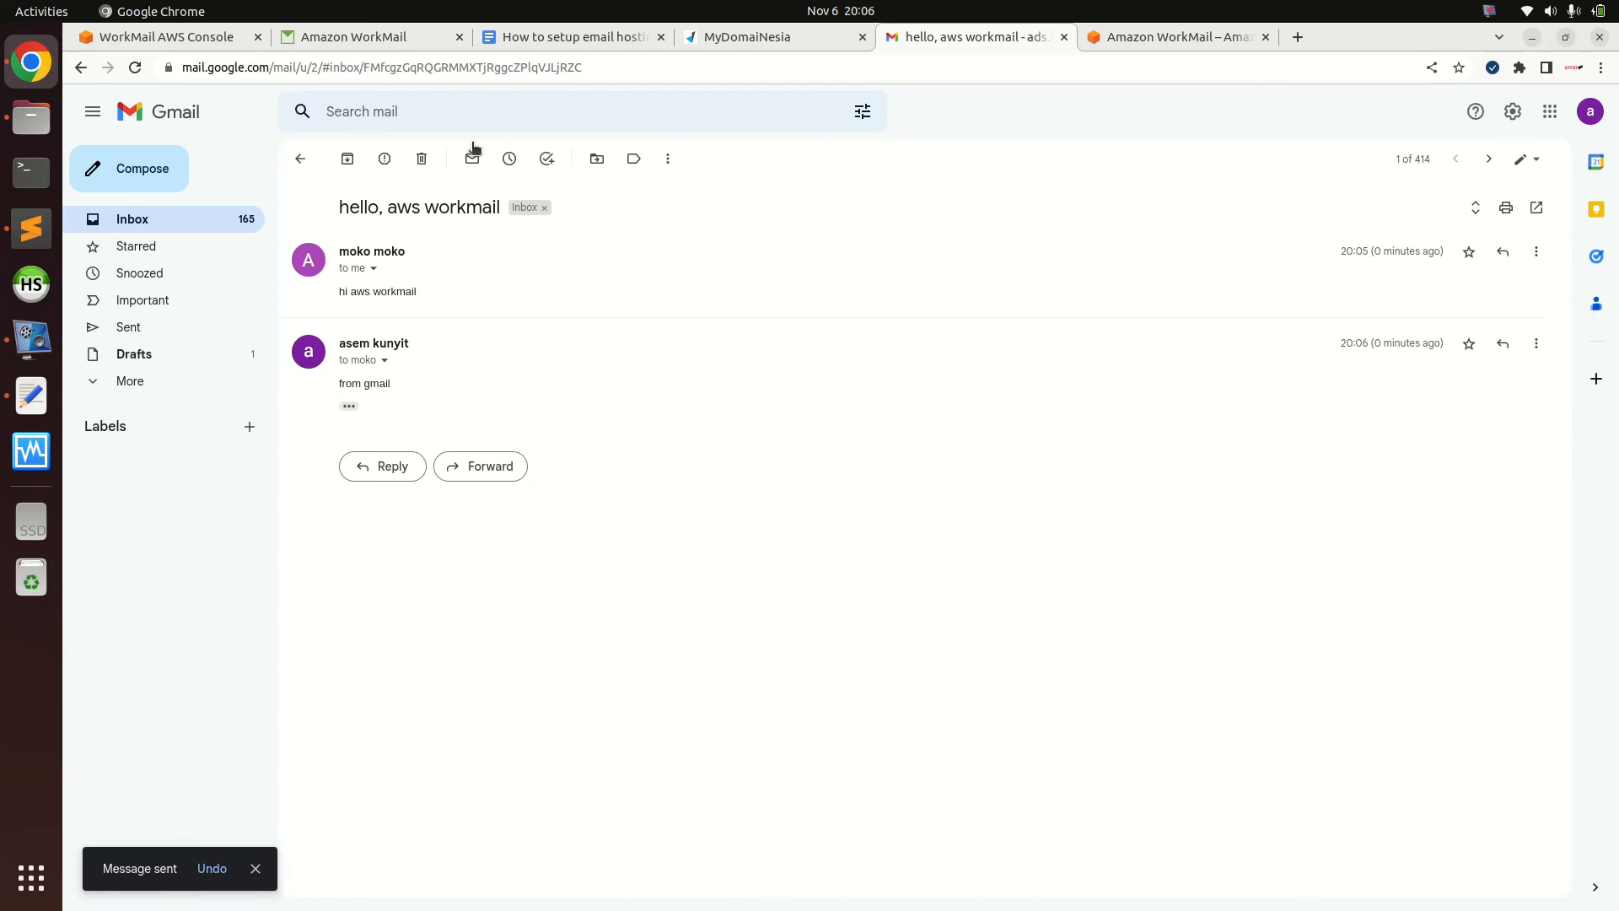
click(366, 34)
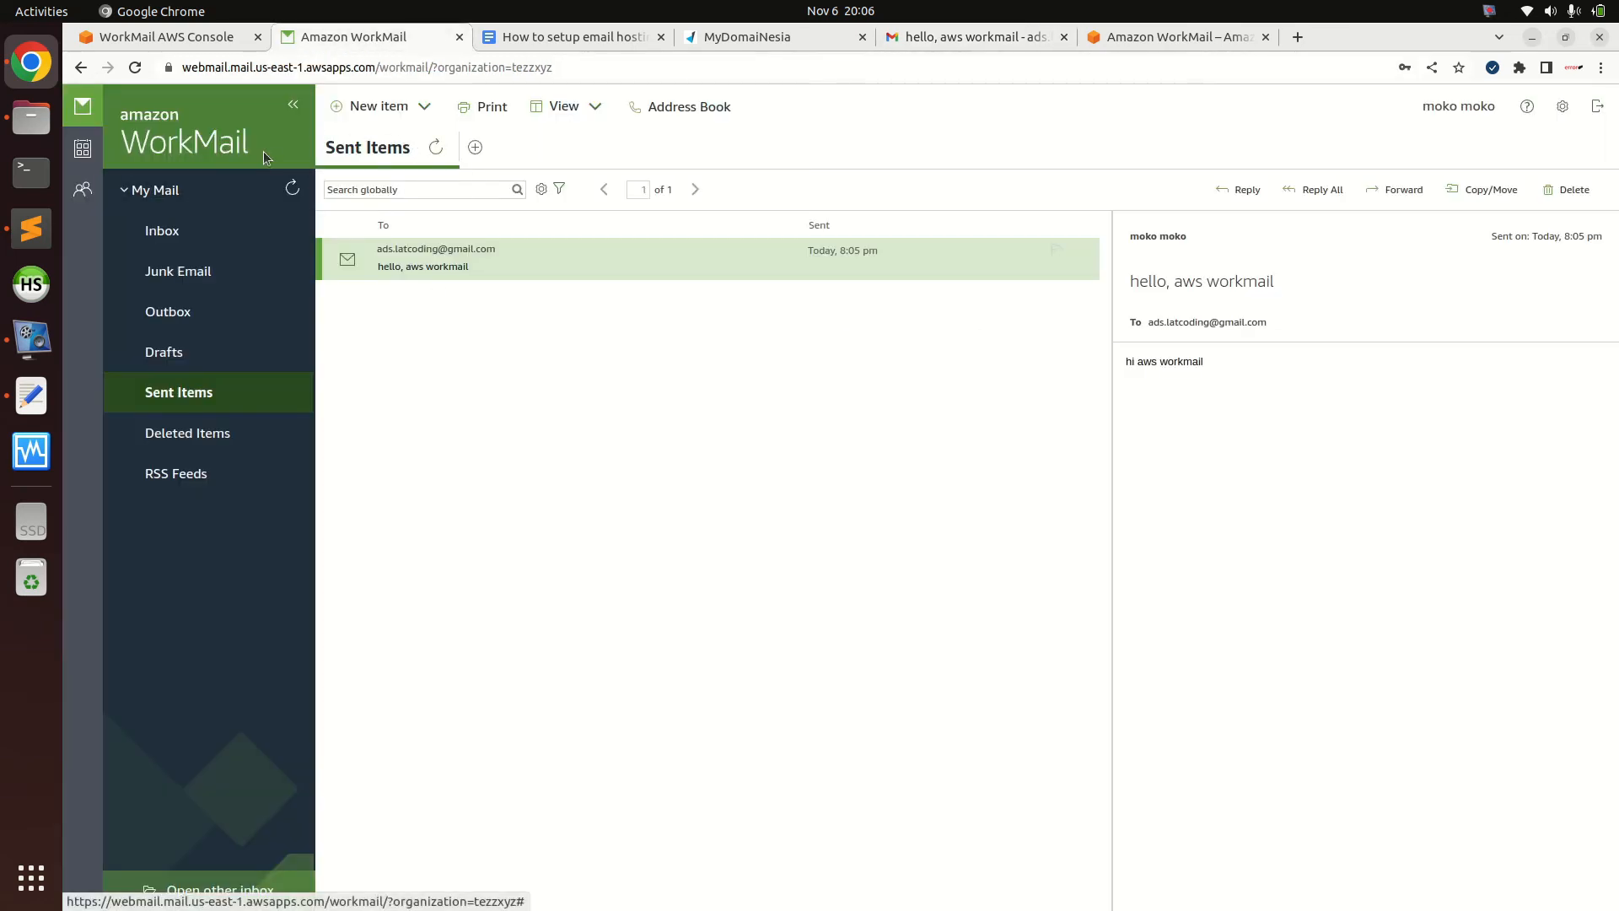
Find the 'Re: hello, aws workmail' reply in the Inbox, then return to the console's Users list
click(292, 190)
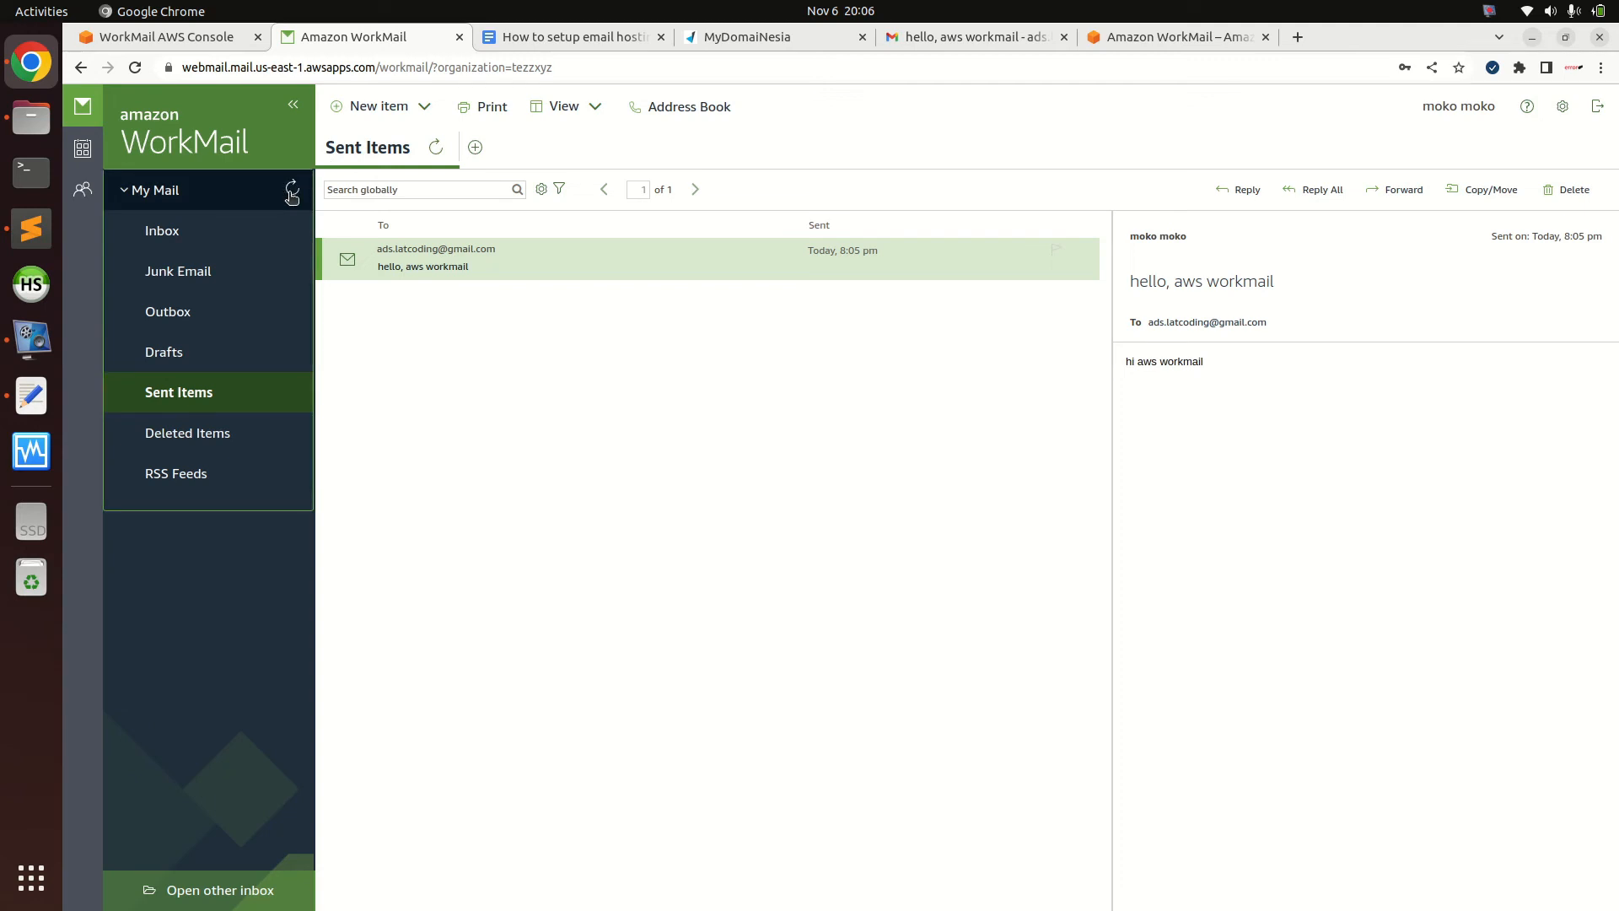
click(185, 279)
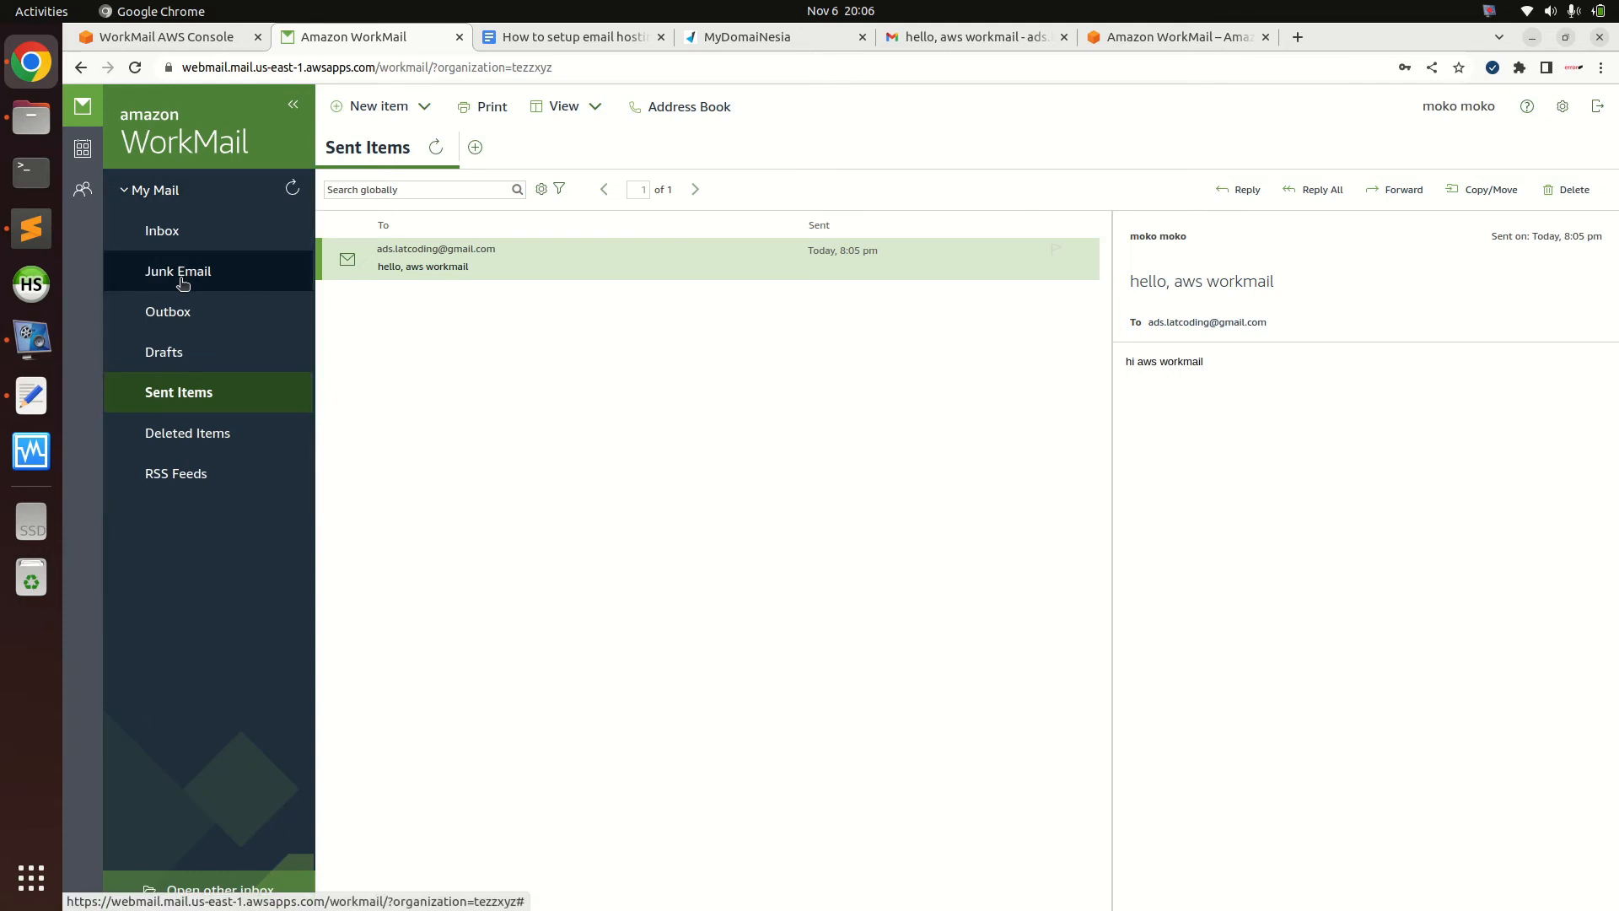
click(204, 232)
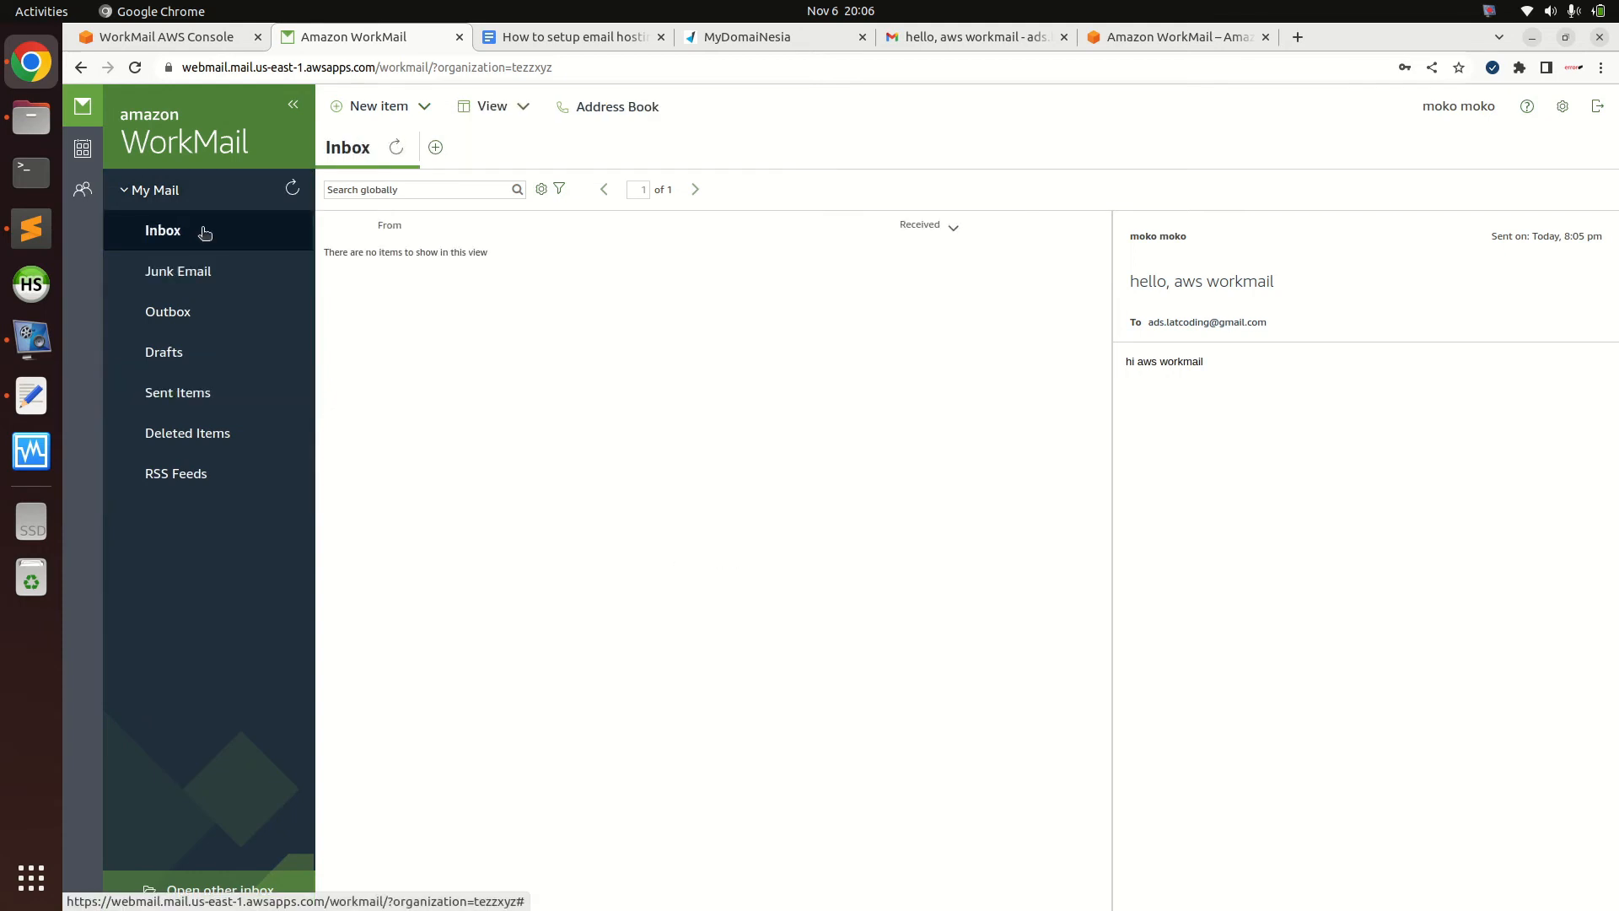
click(291, 191)
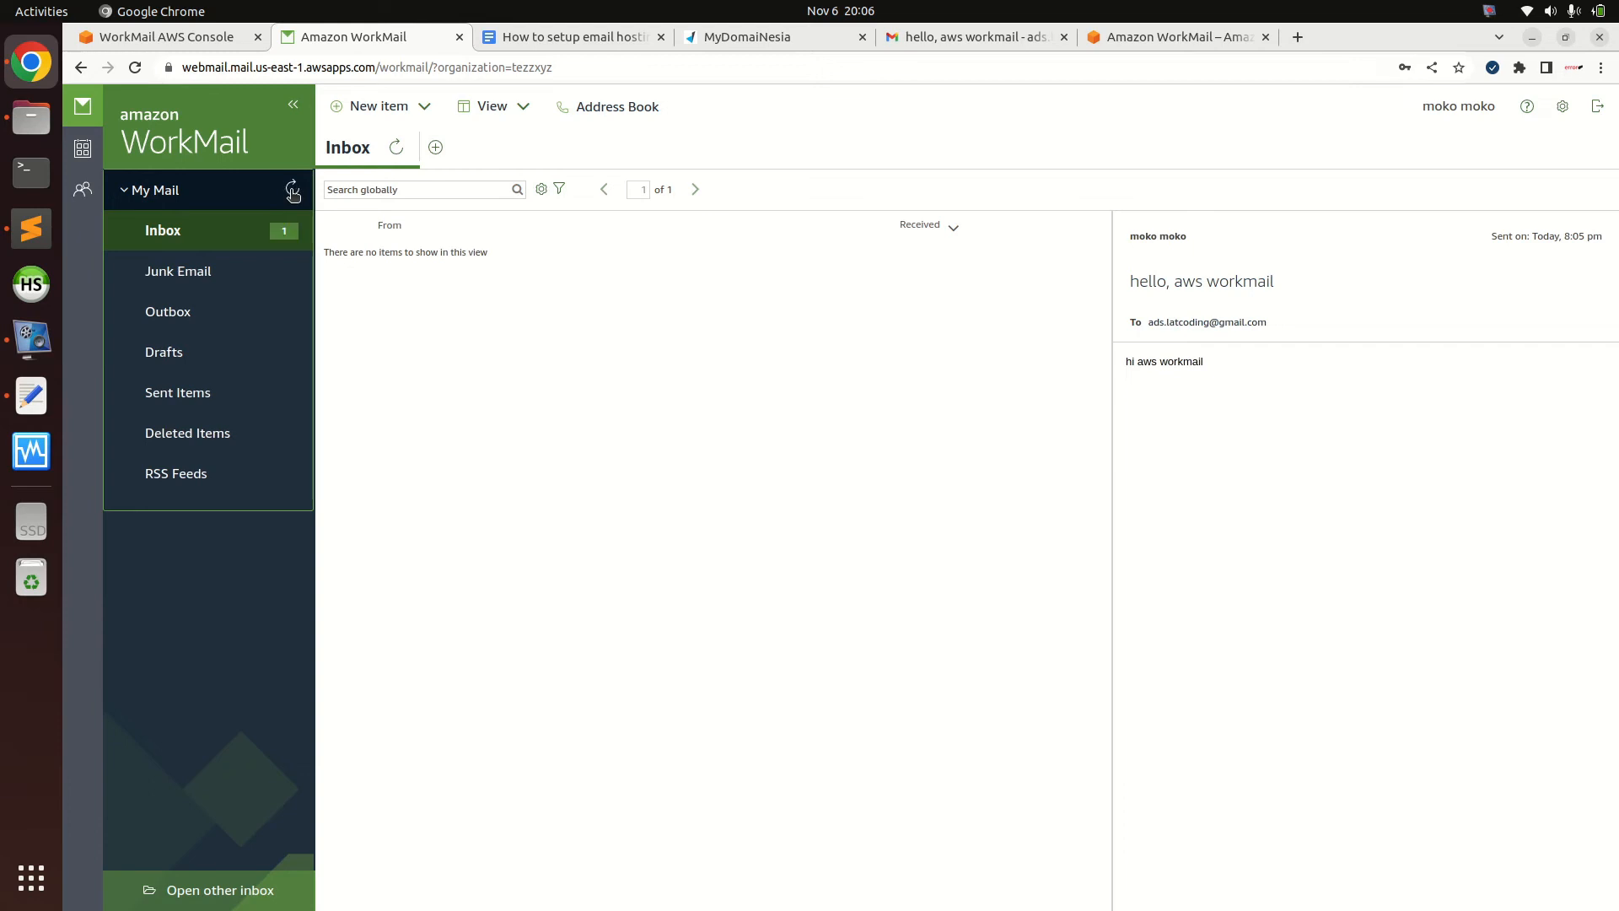
click(229, 242)
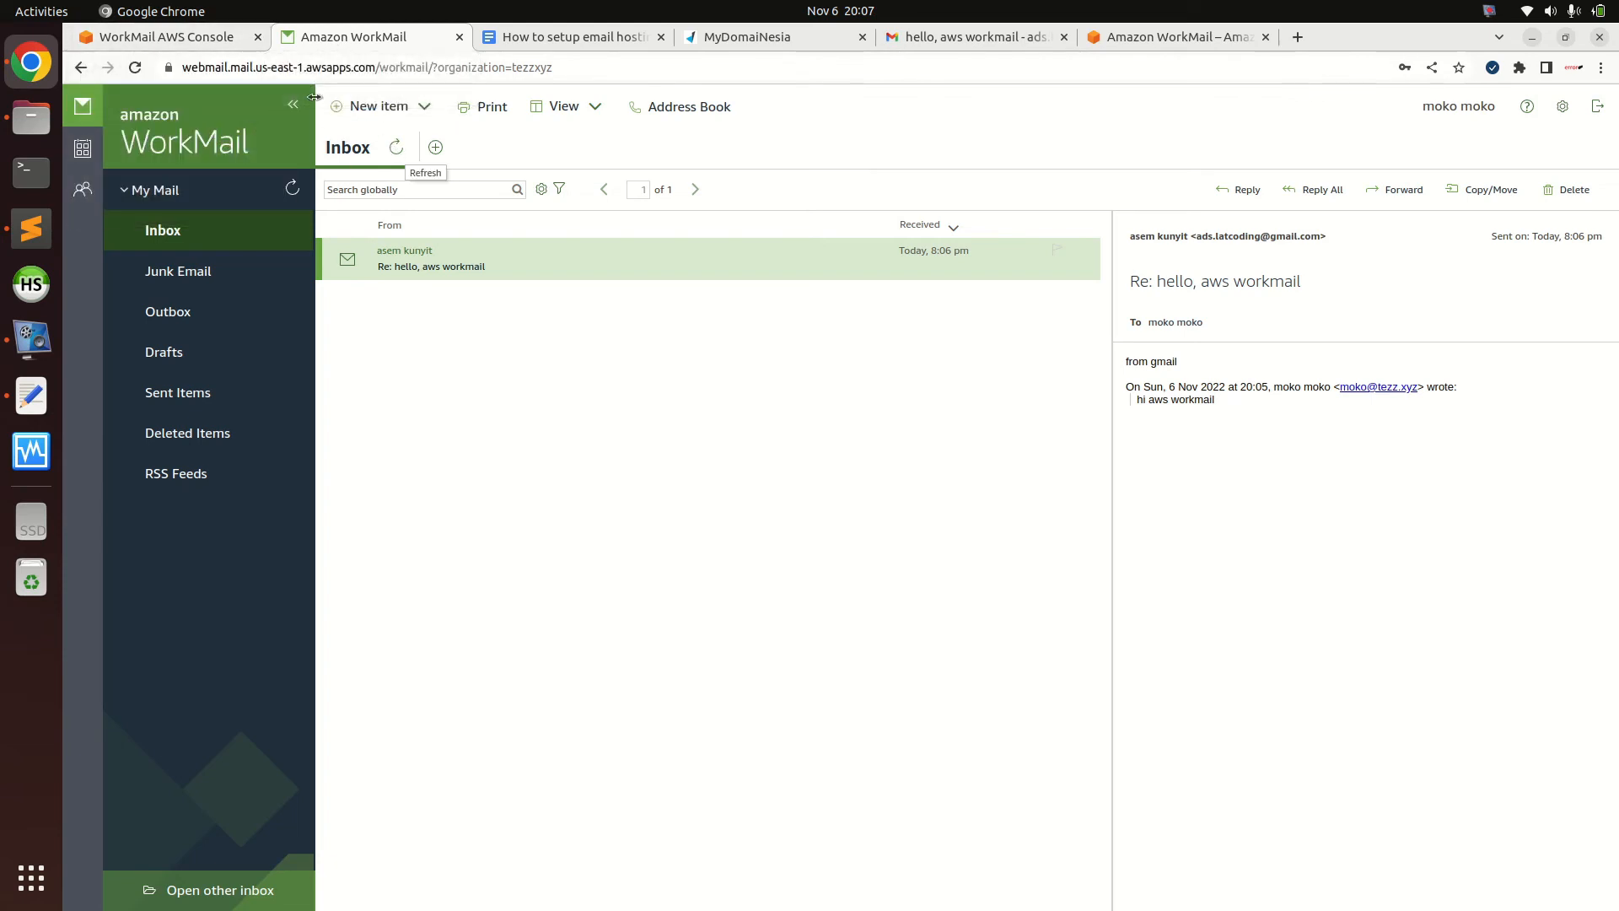
click(159, 38)
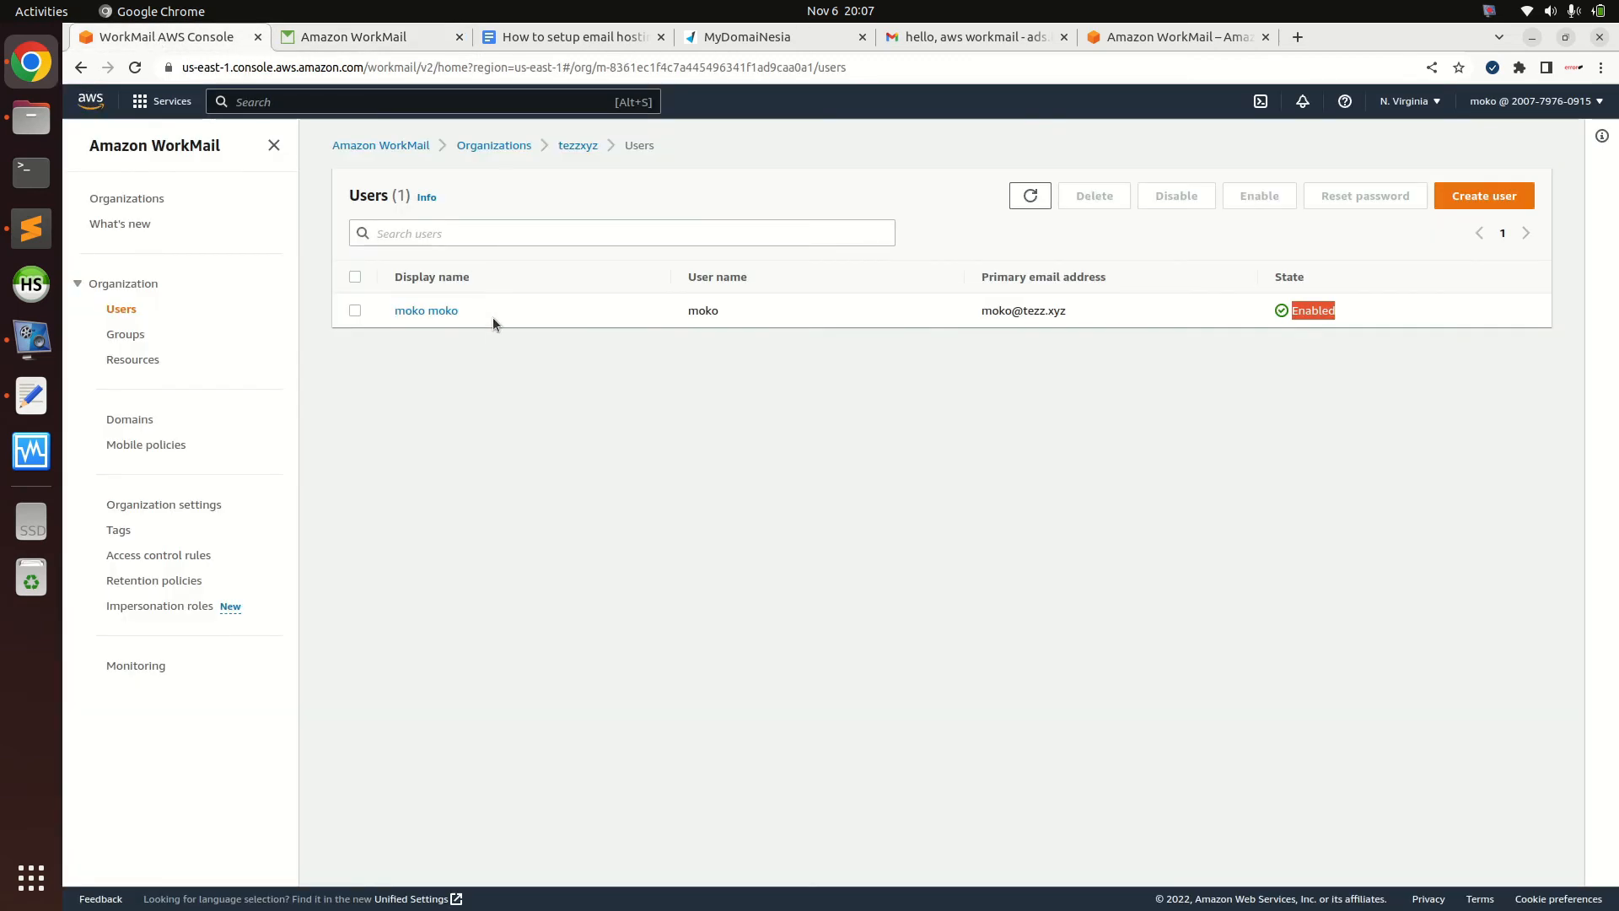
click(368, 42)
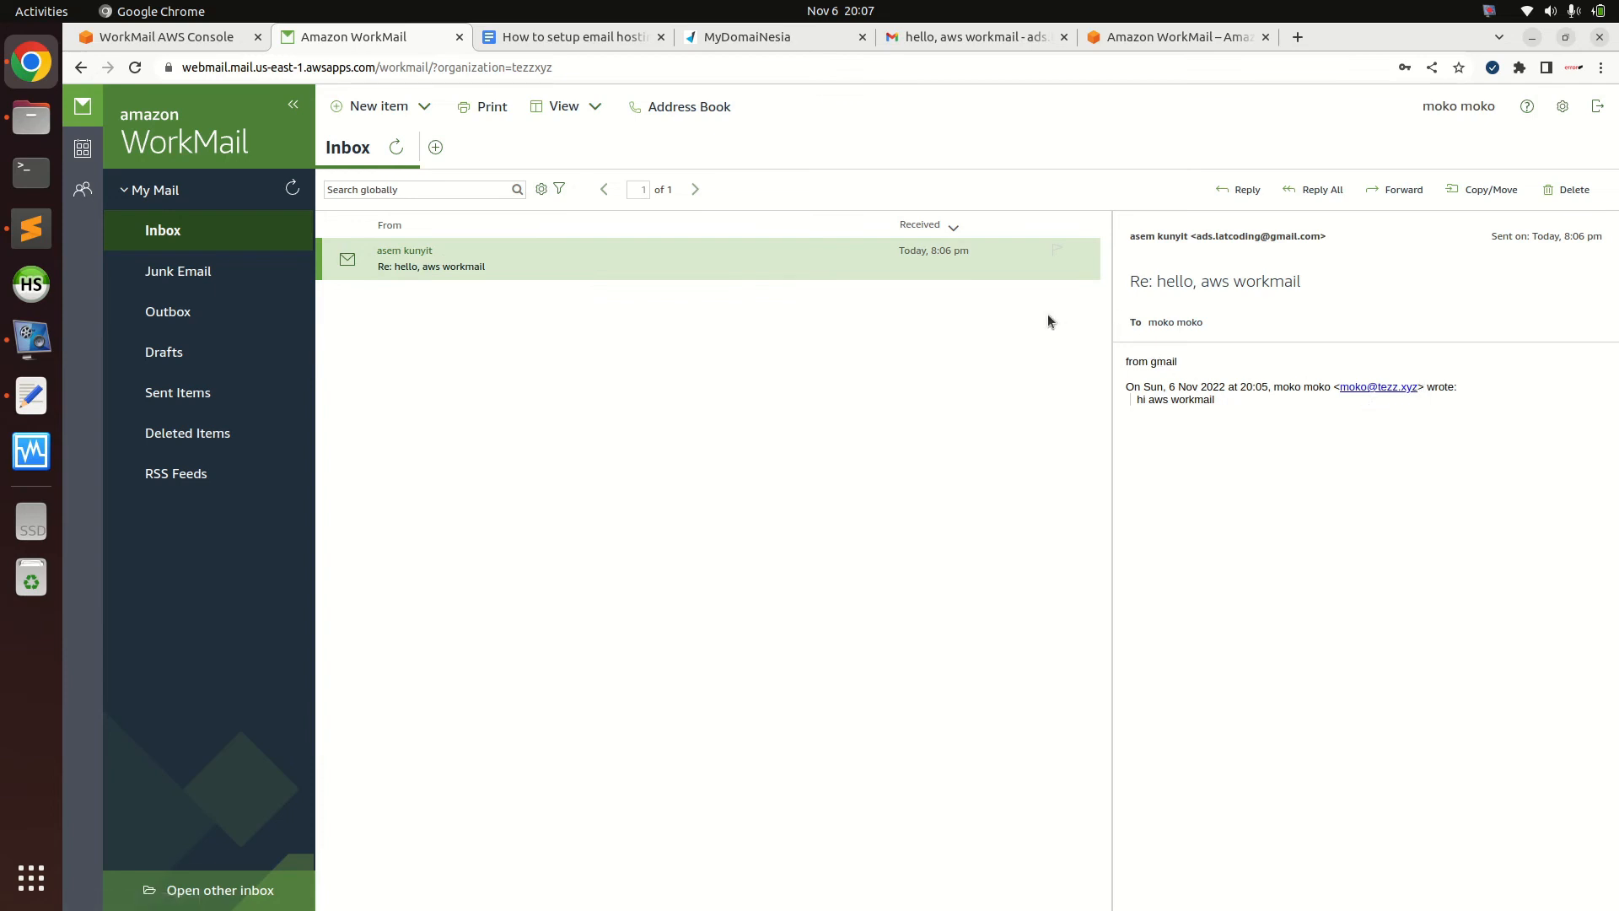
click(181, 39)
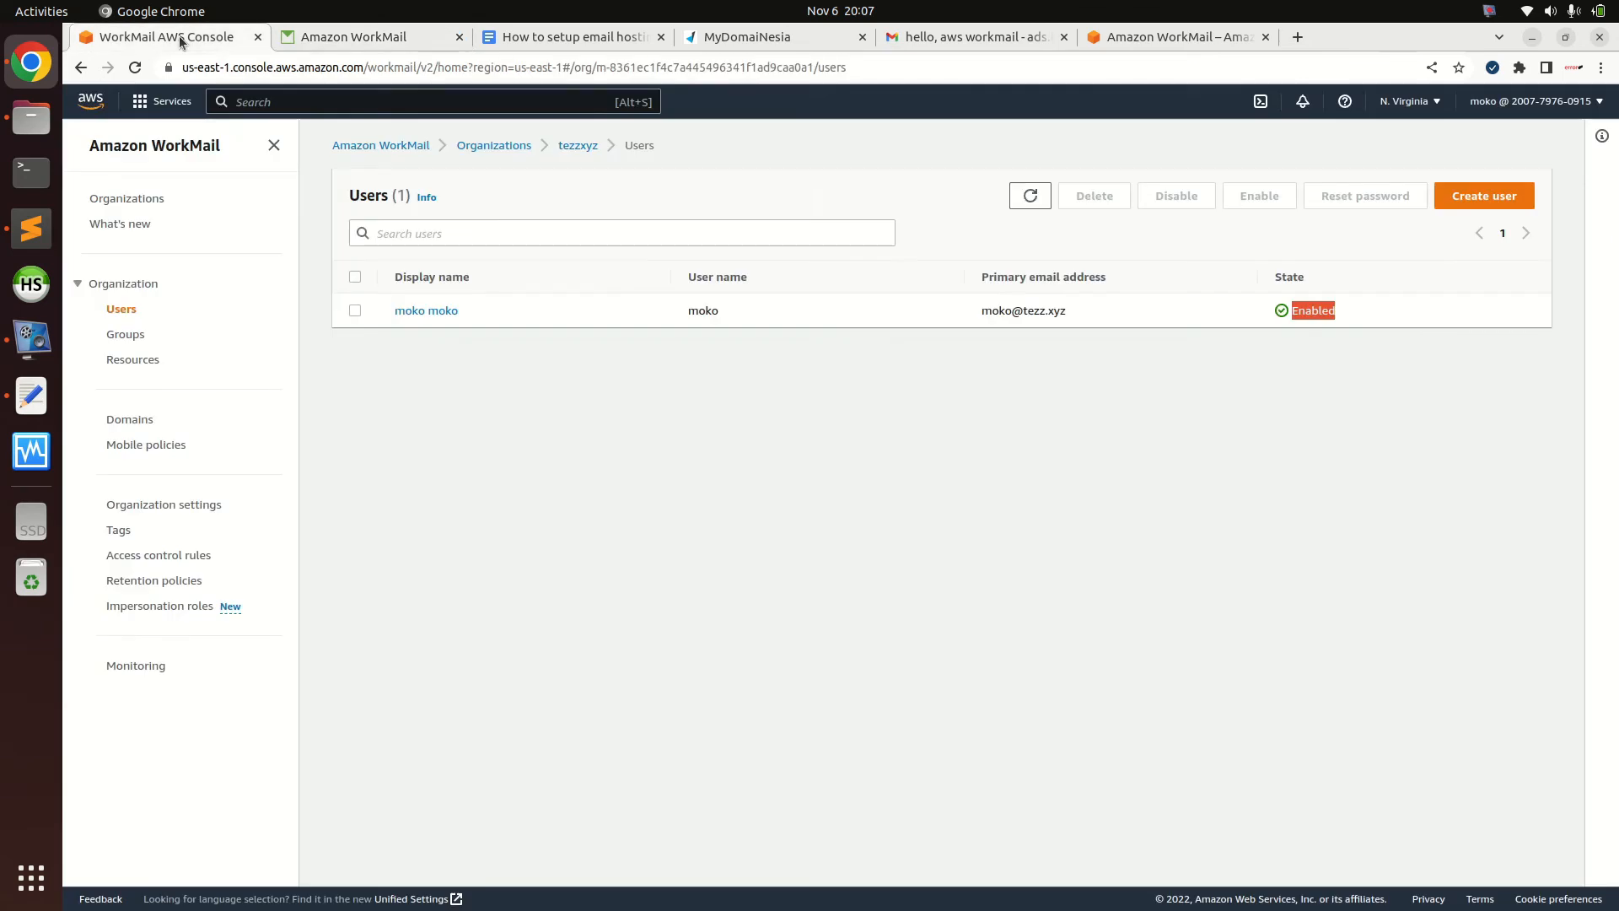
click(129, 419)
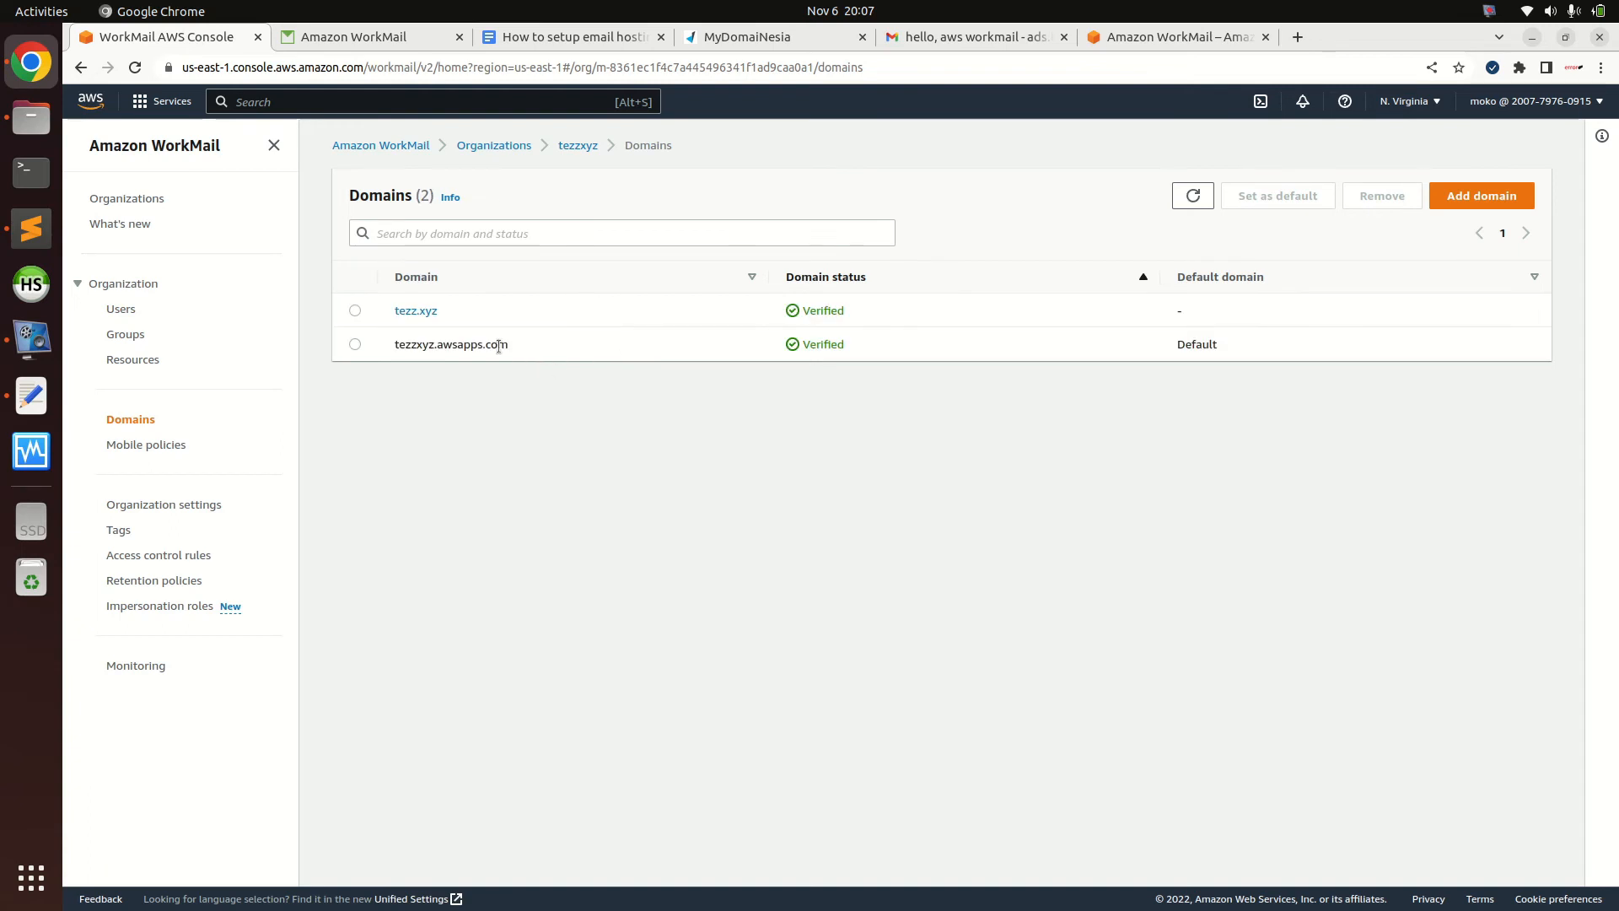
drag(439, 348, 550, 351)
click(550, 351)
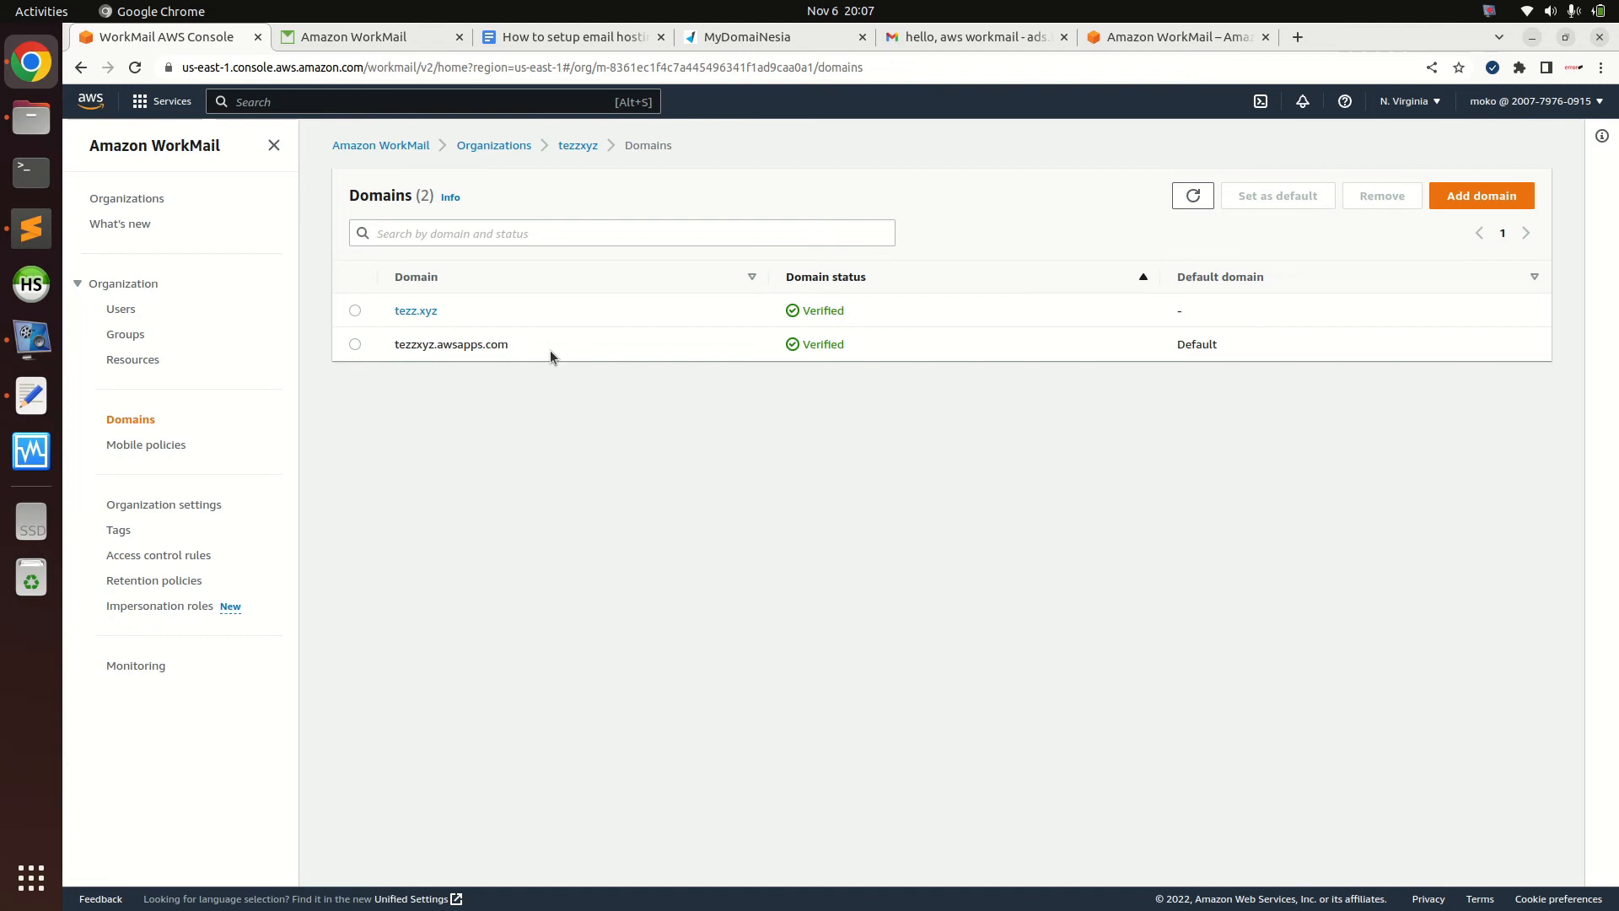
click(129, 318)
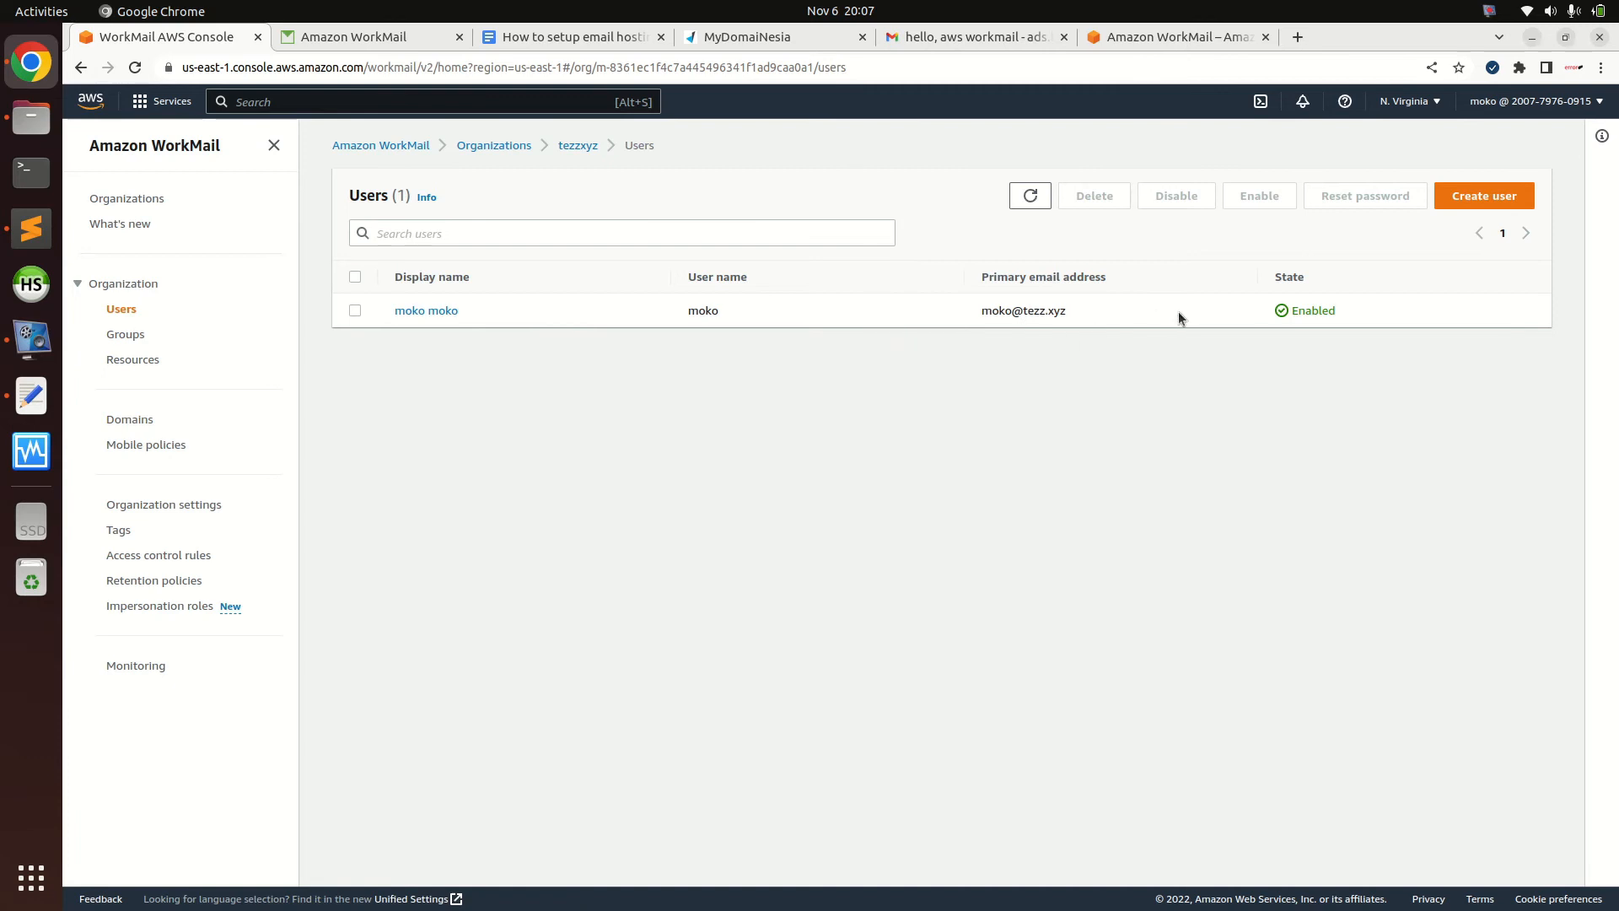
click(355, 311)
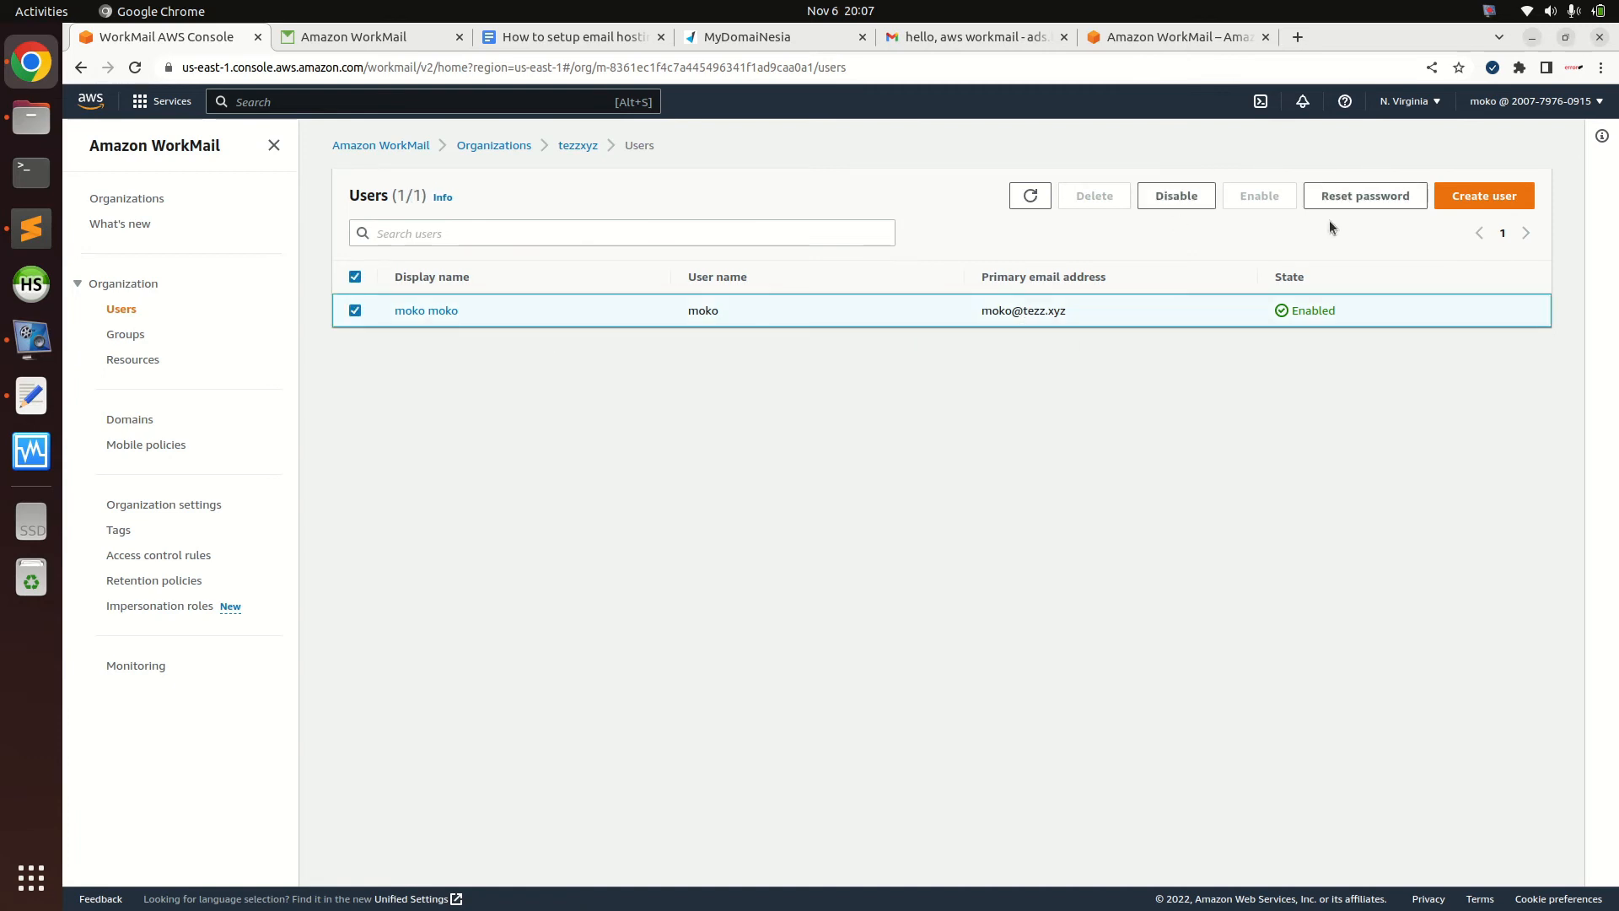
click(451, 312)
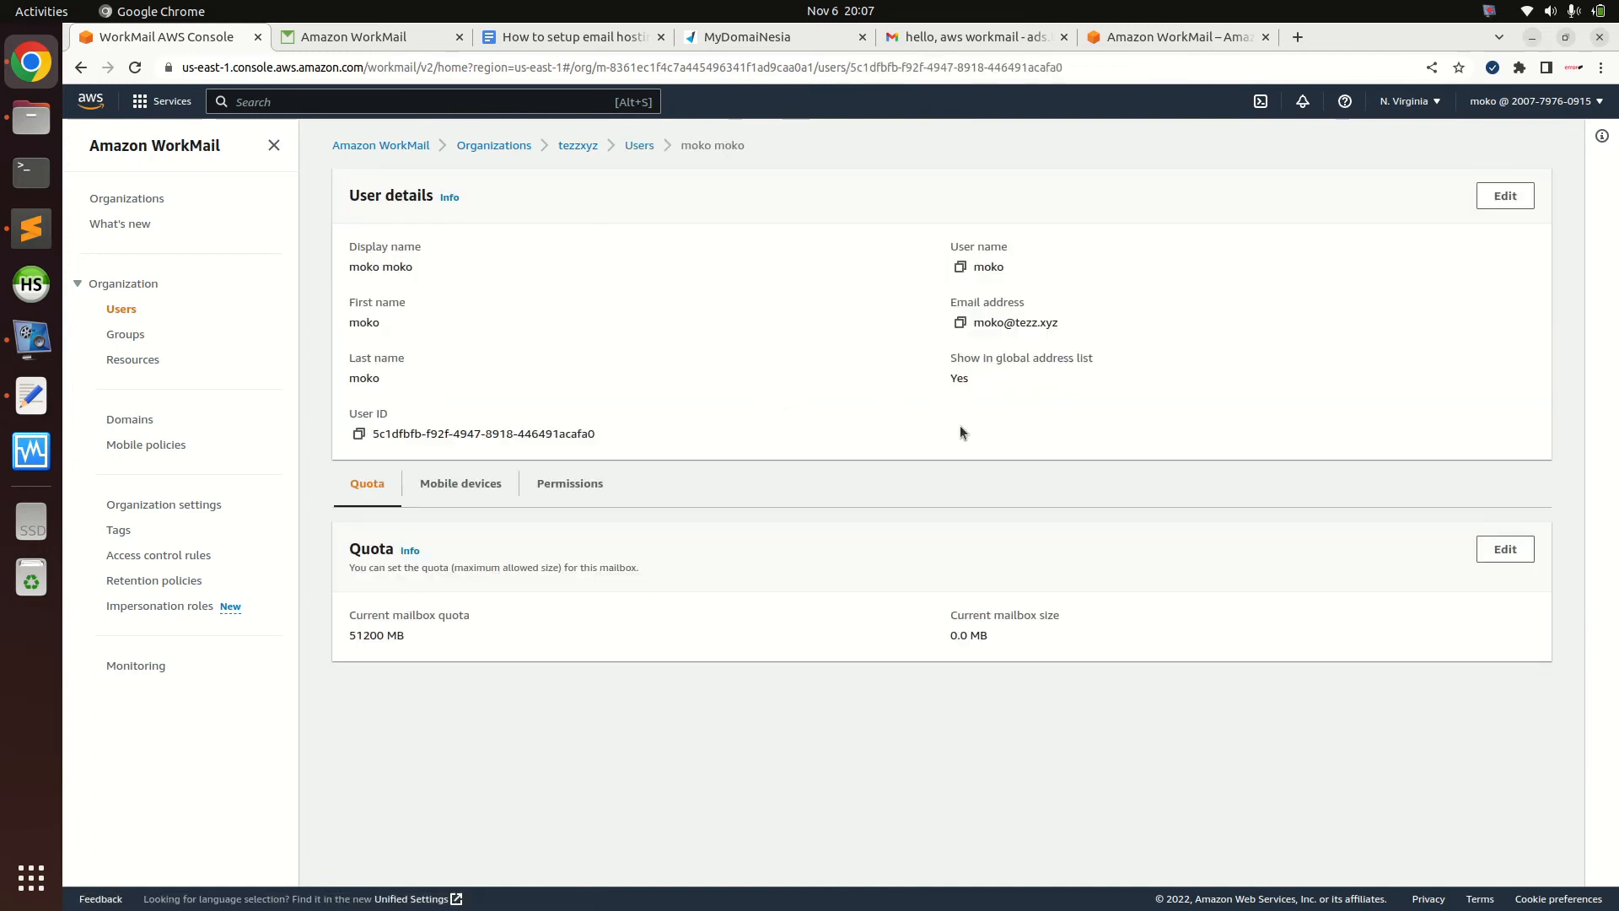
click(1505, 197)
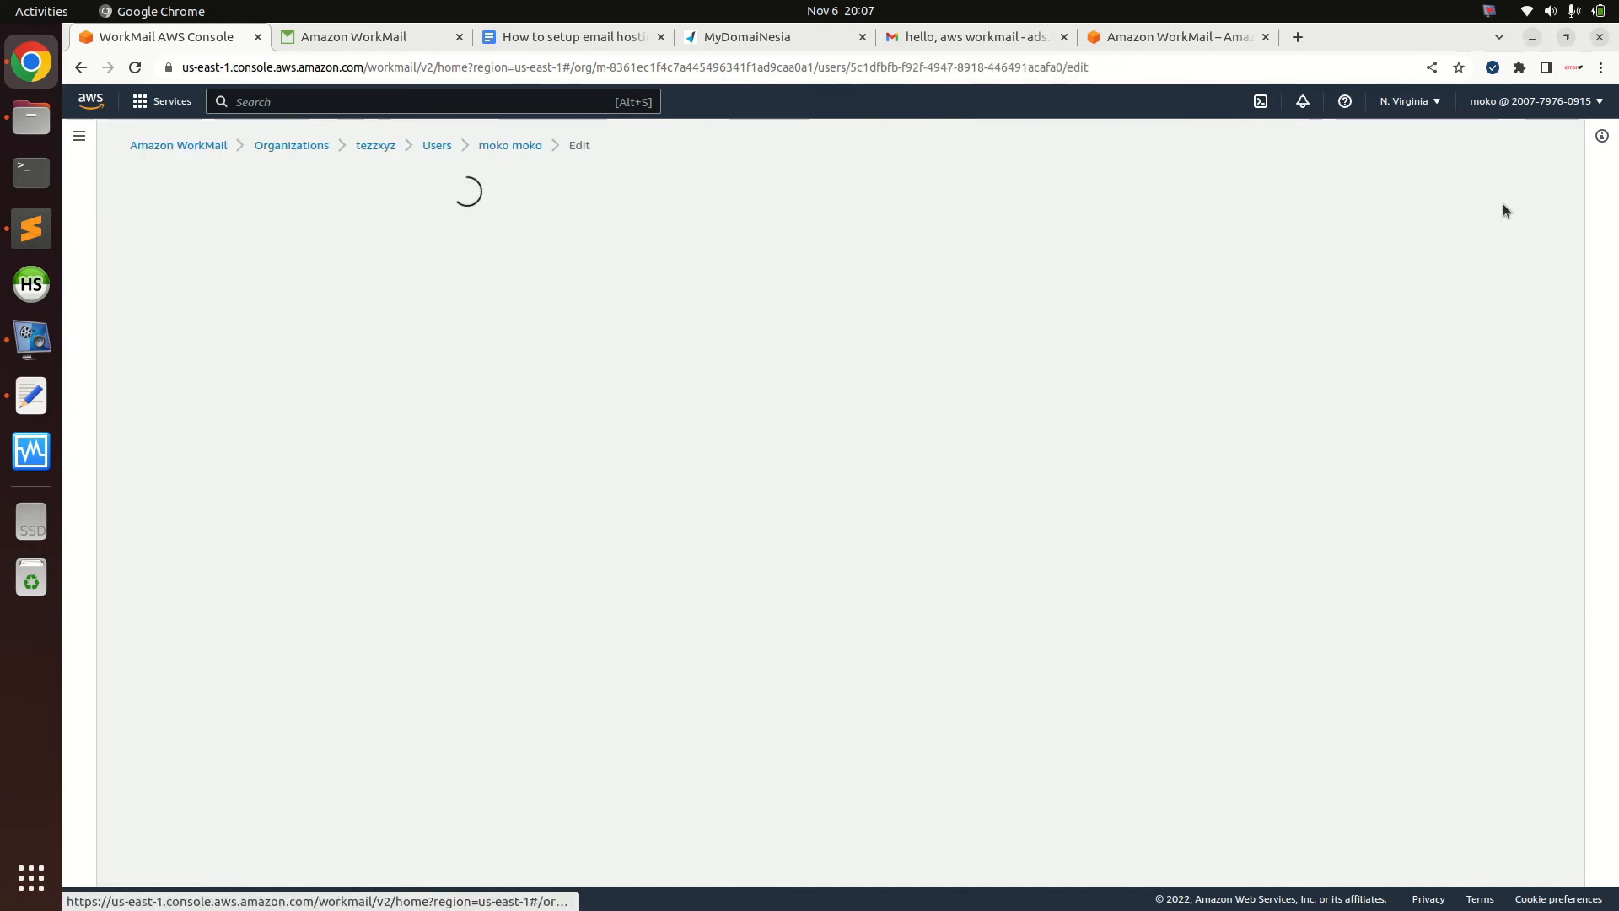
scroll(1509, 556, down, 2)
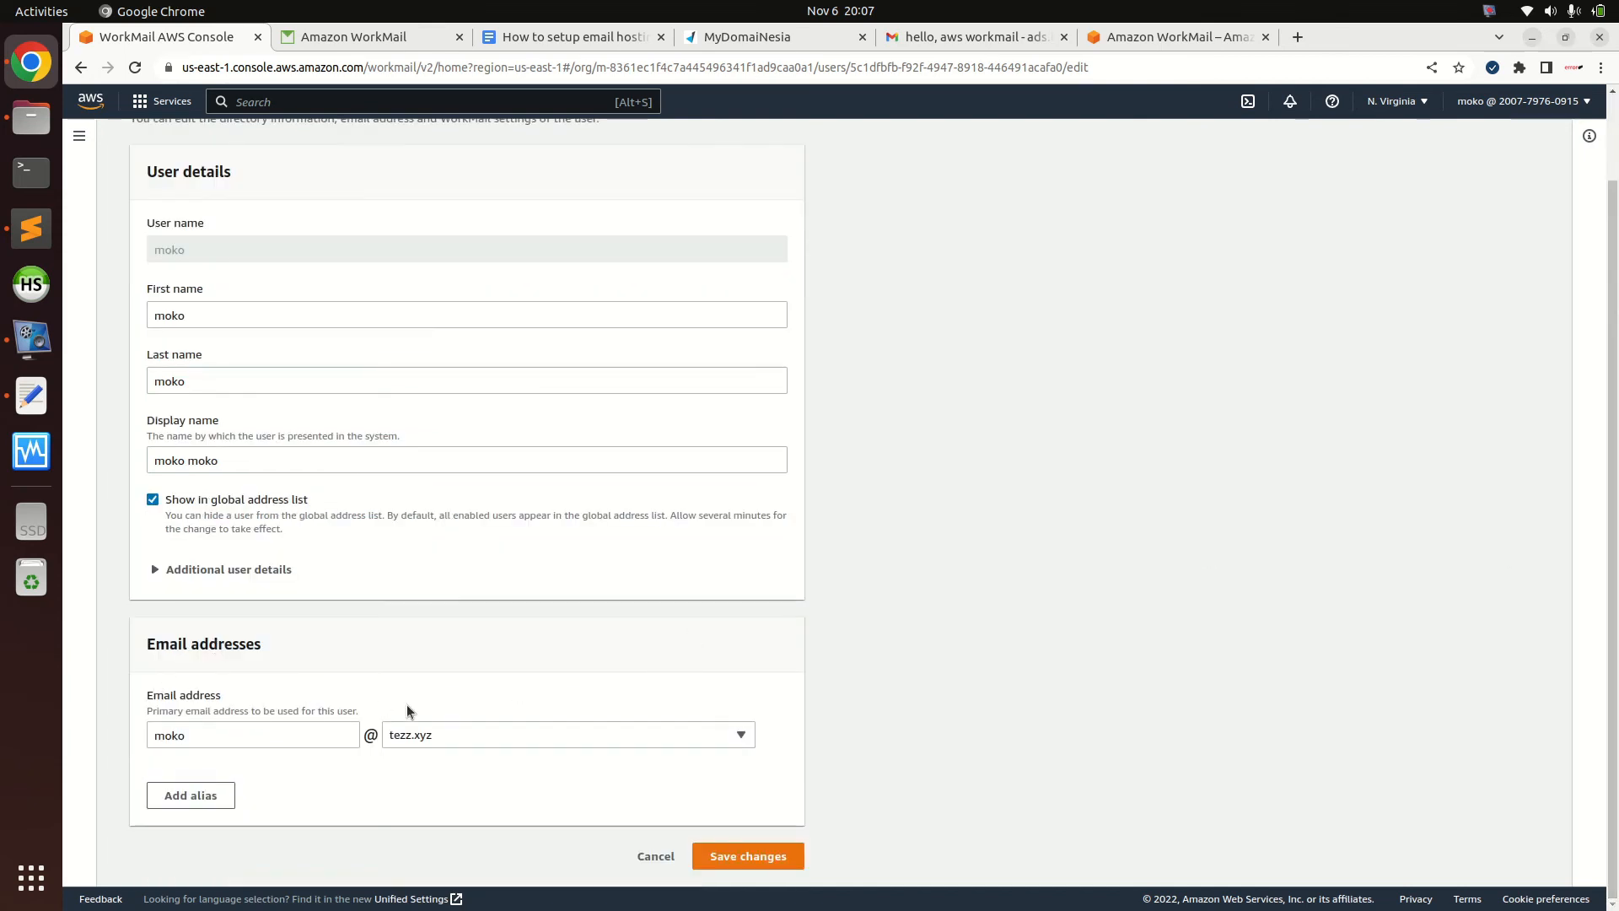
click(443, 741)
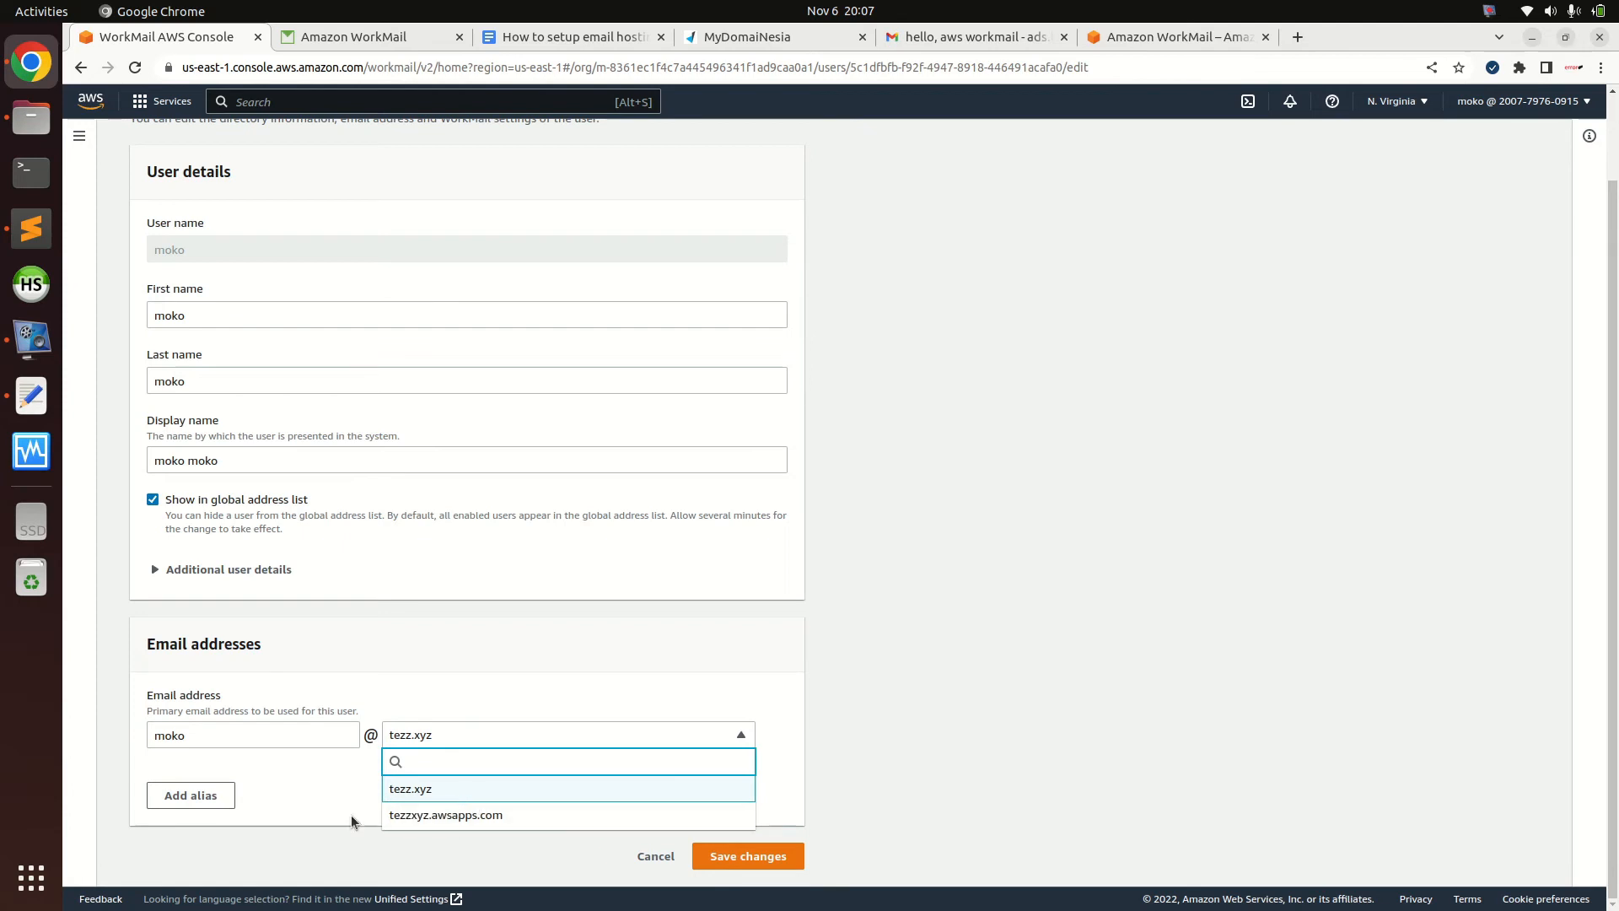
click(435, 812)
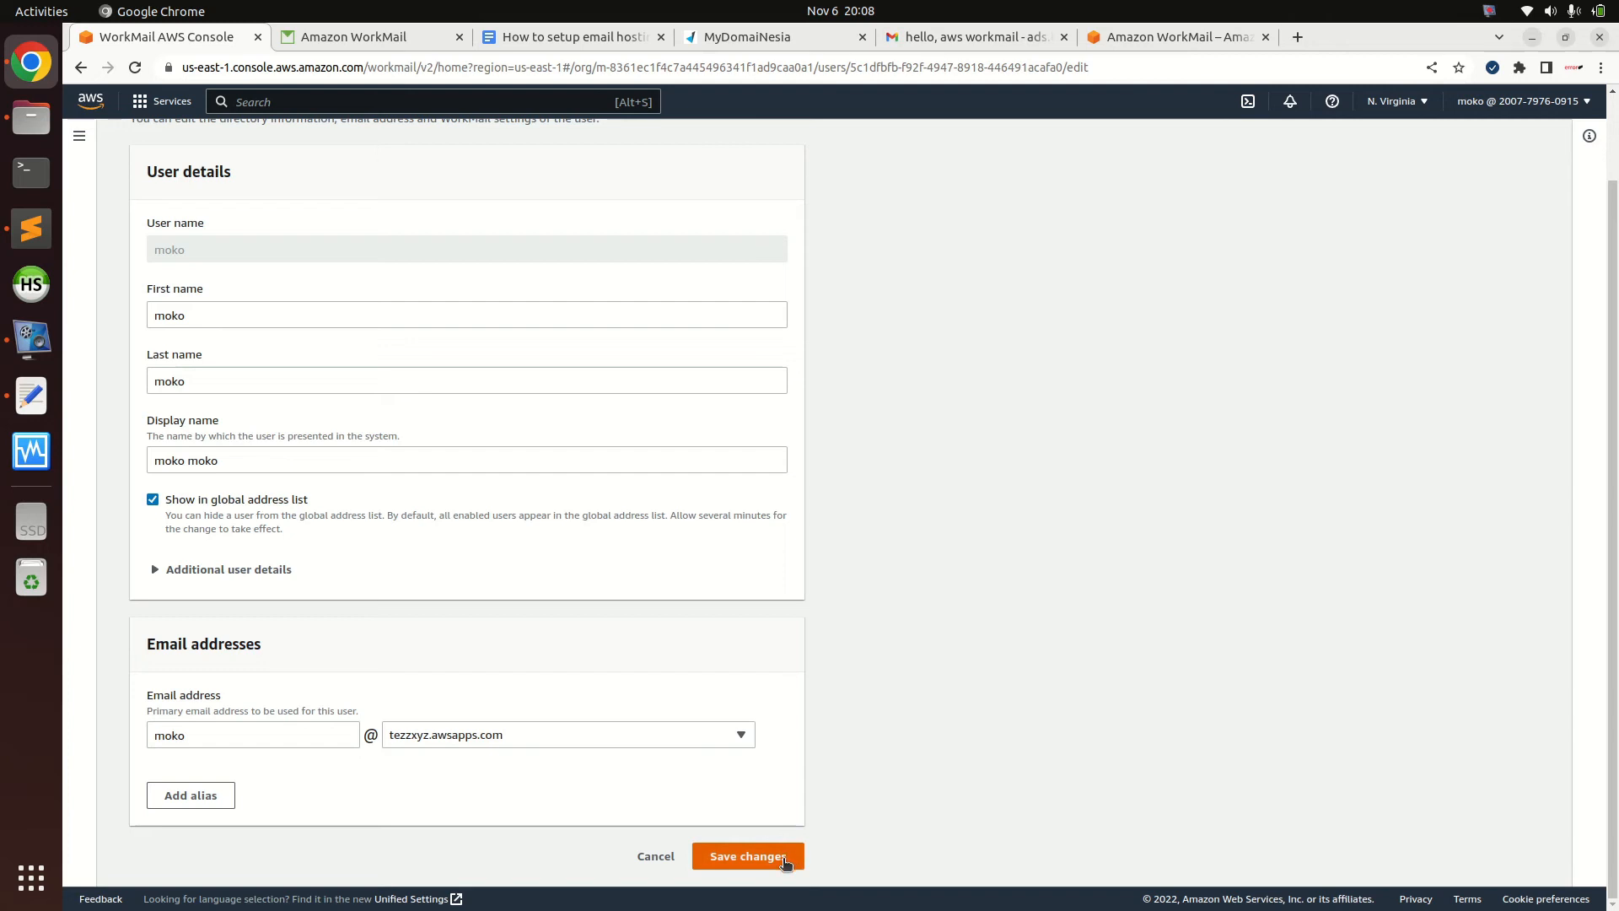
click(750, 858)
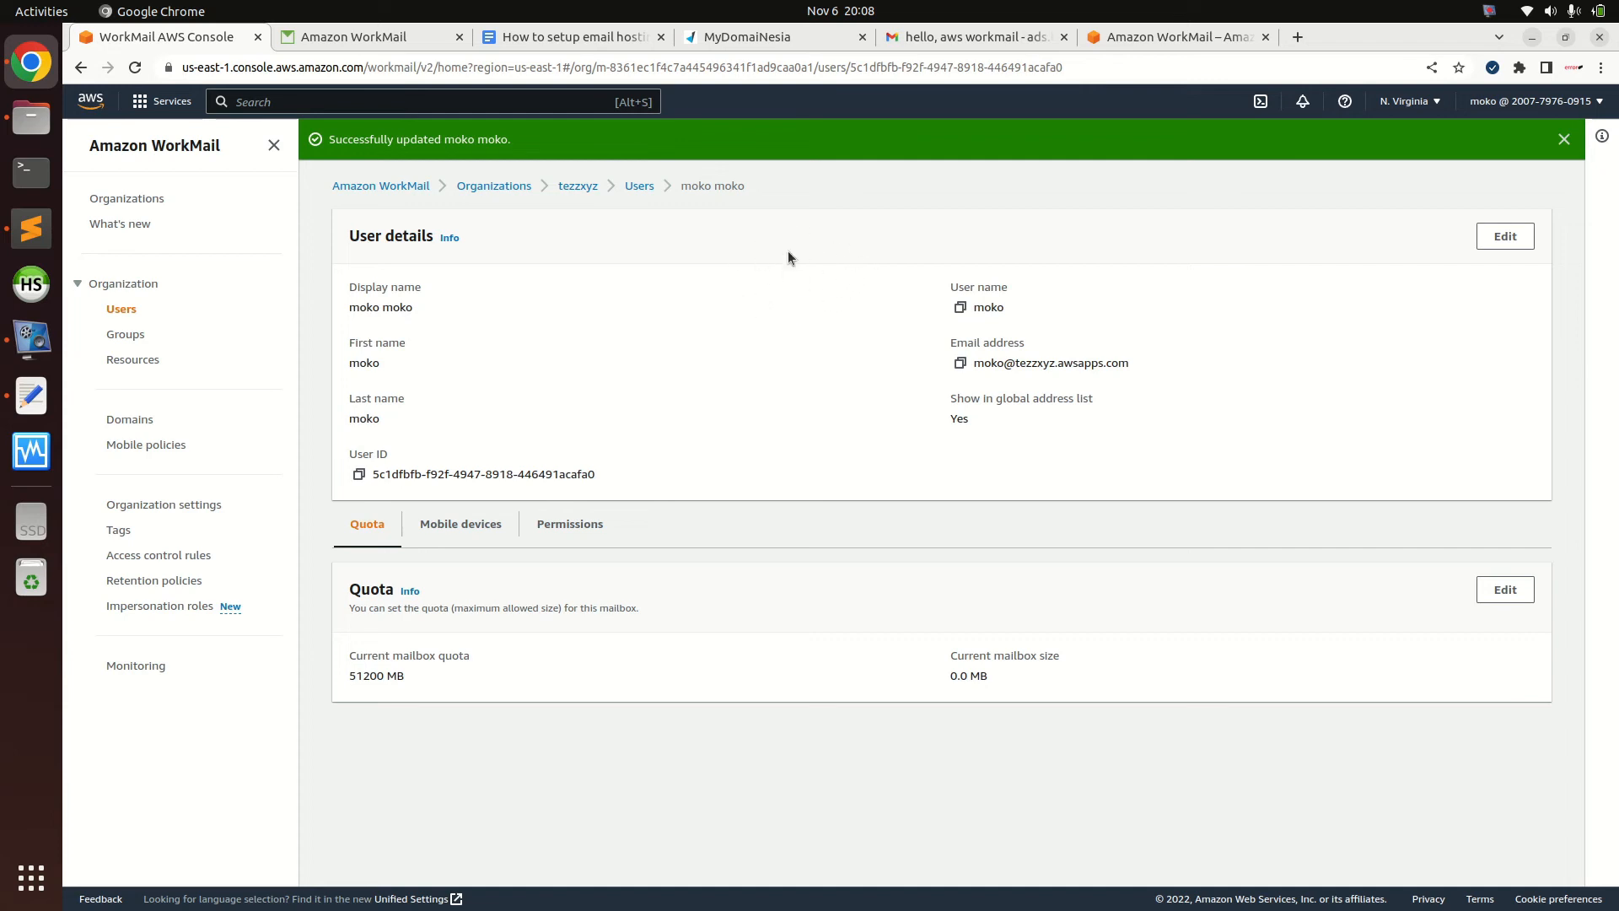
drag(1015, 363, 1150, 362)
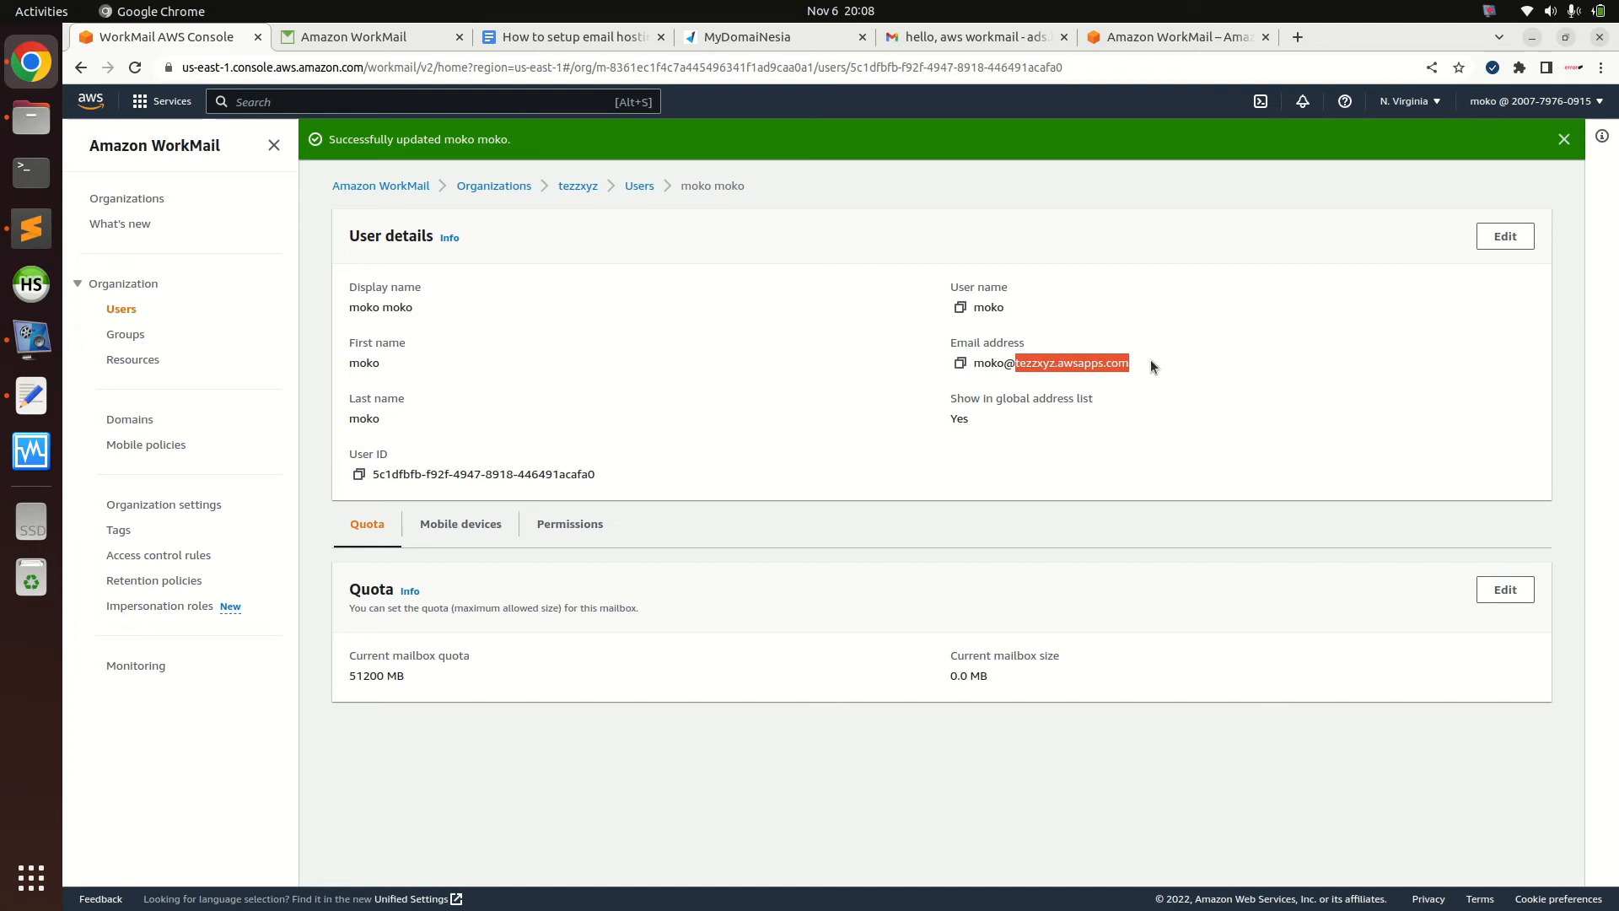
click(386, 36)
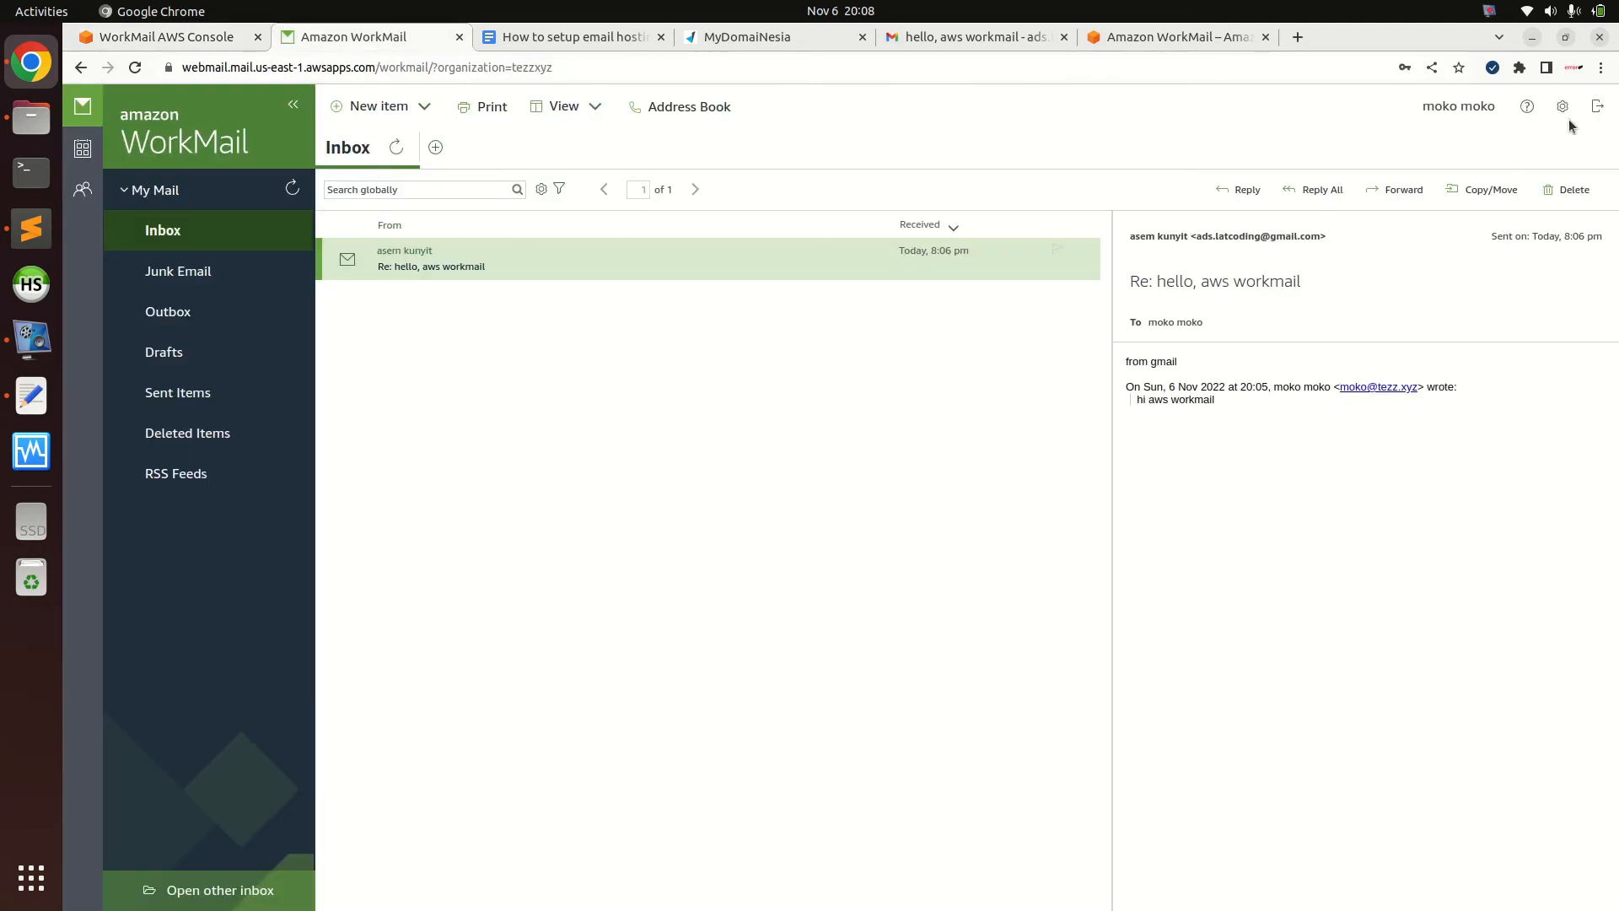
Sign out of webmail and sign back in as moko
click(1597, 107)
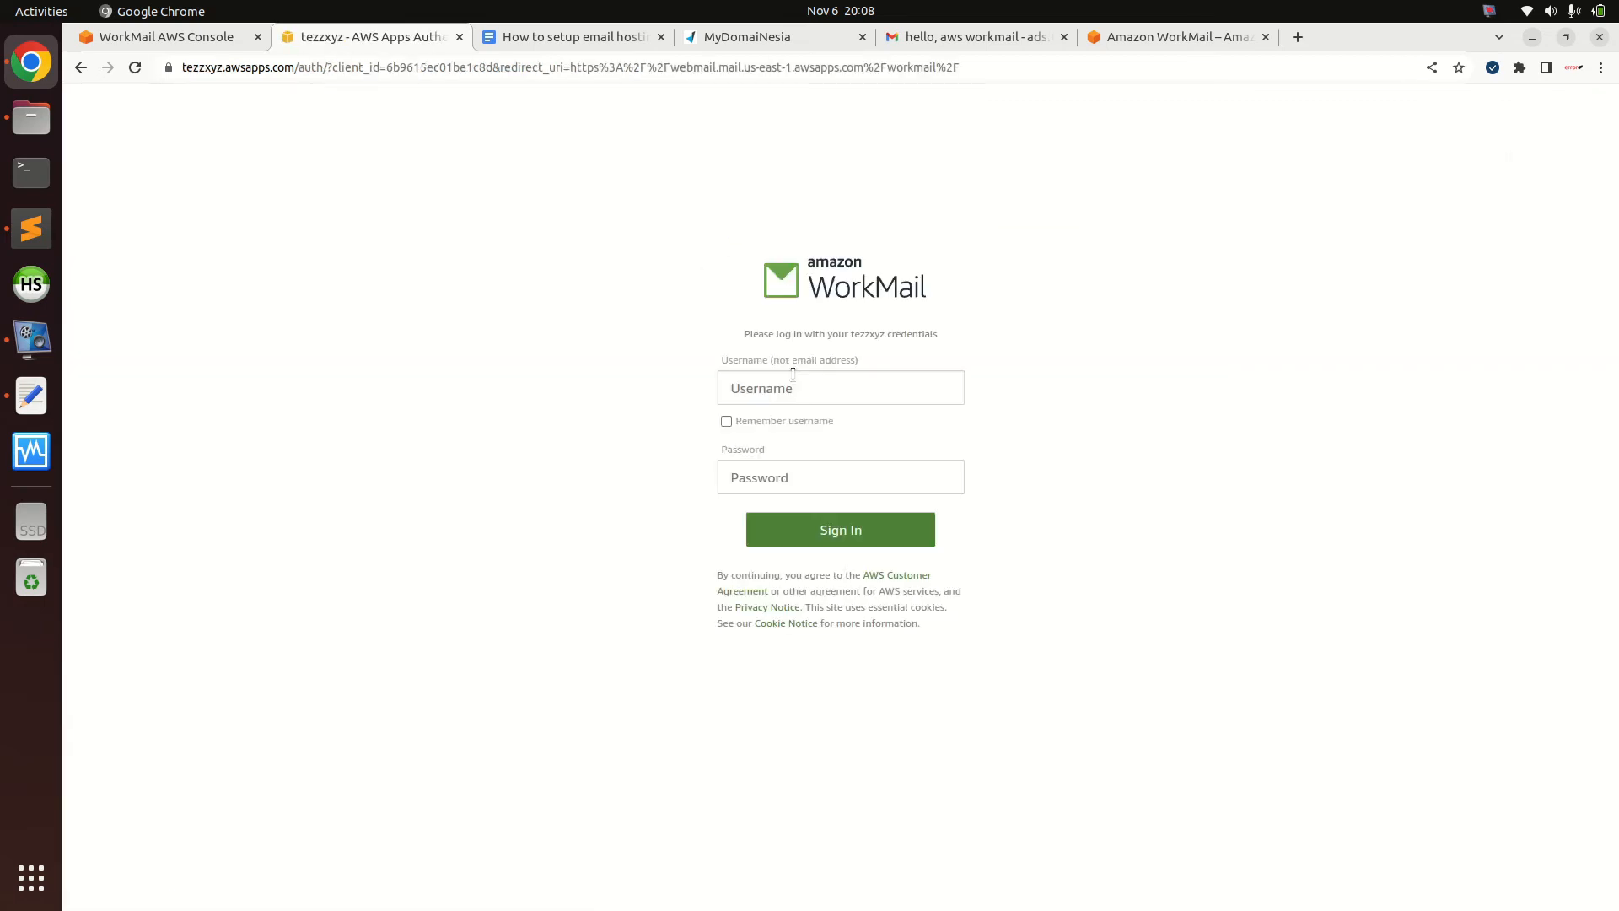
click(809, 392)
text(moko)
key(Tab)
key(Tab)
text(••••••••)
key(Return)
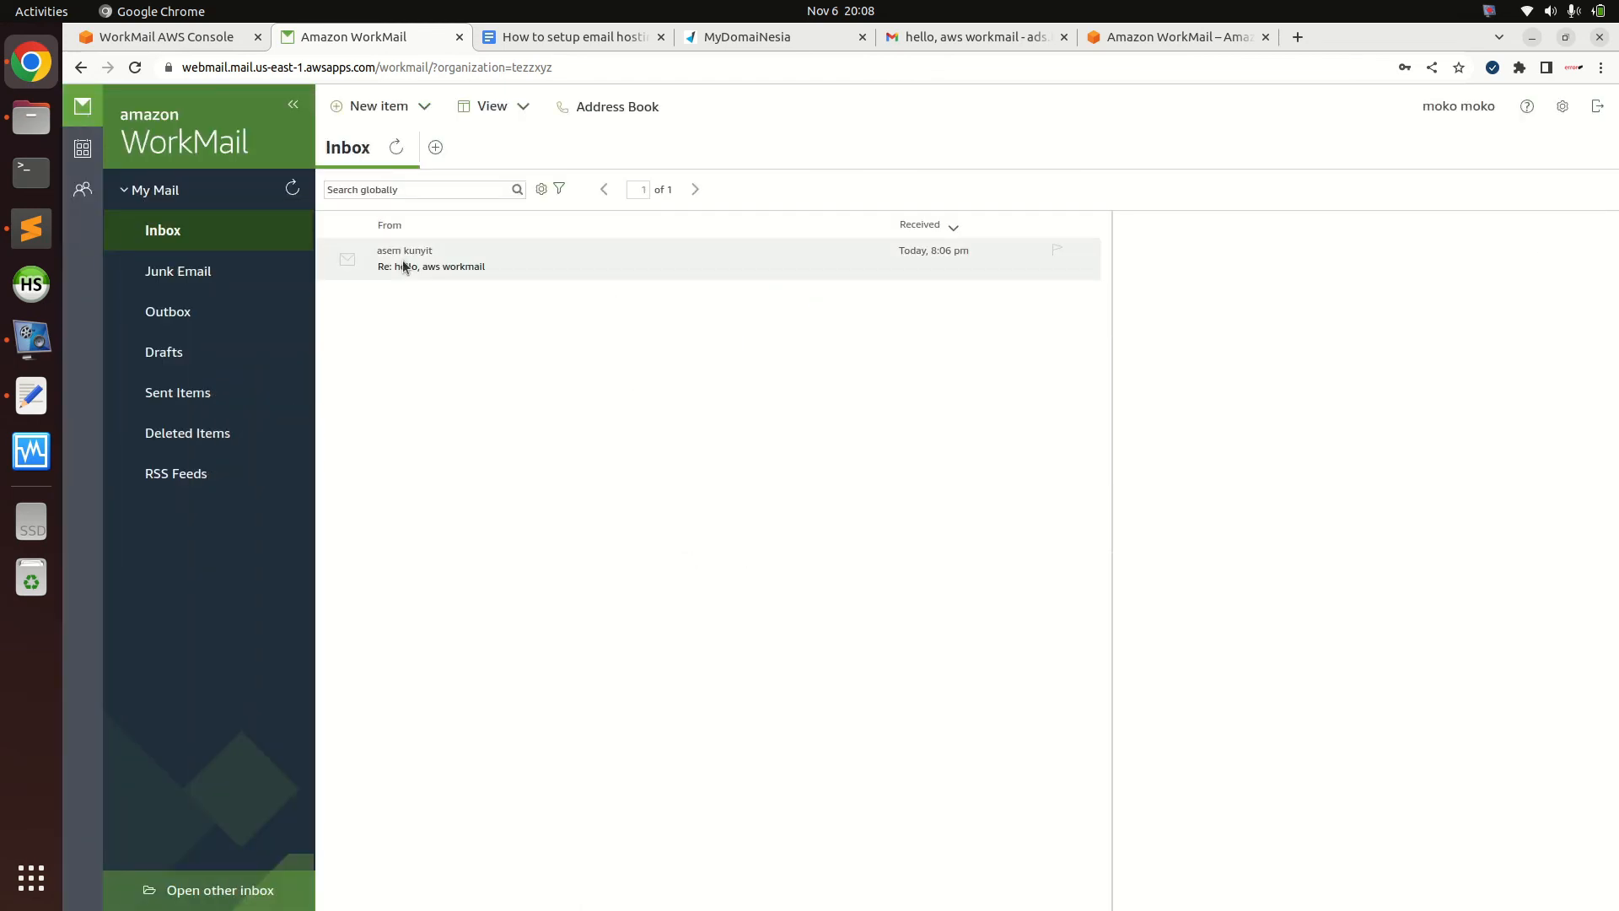
Address a new email to the Gmail recipient with subject 'aws workmail - 2'
click(371, 107)
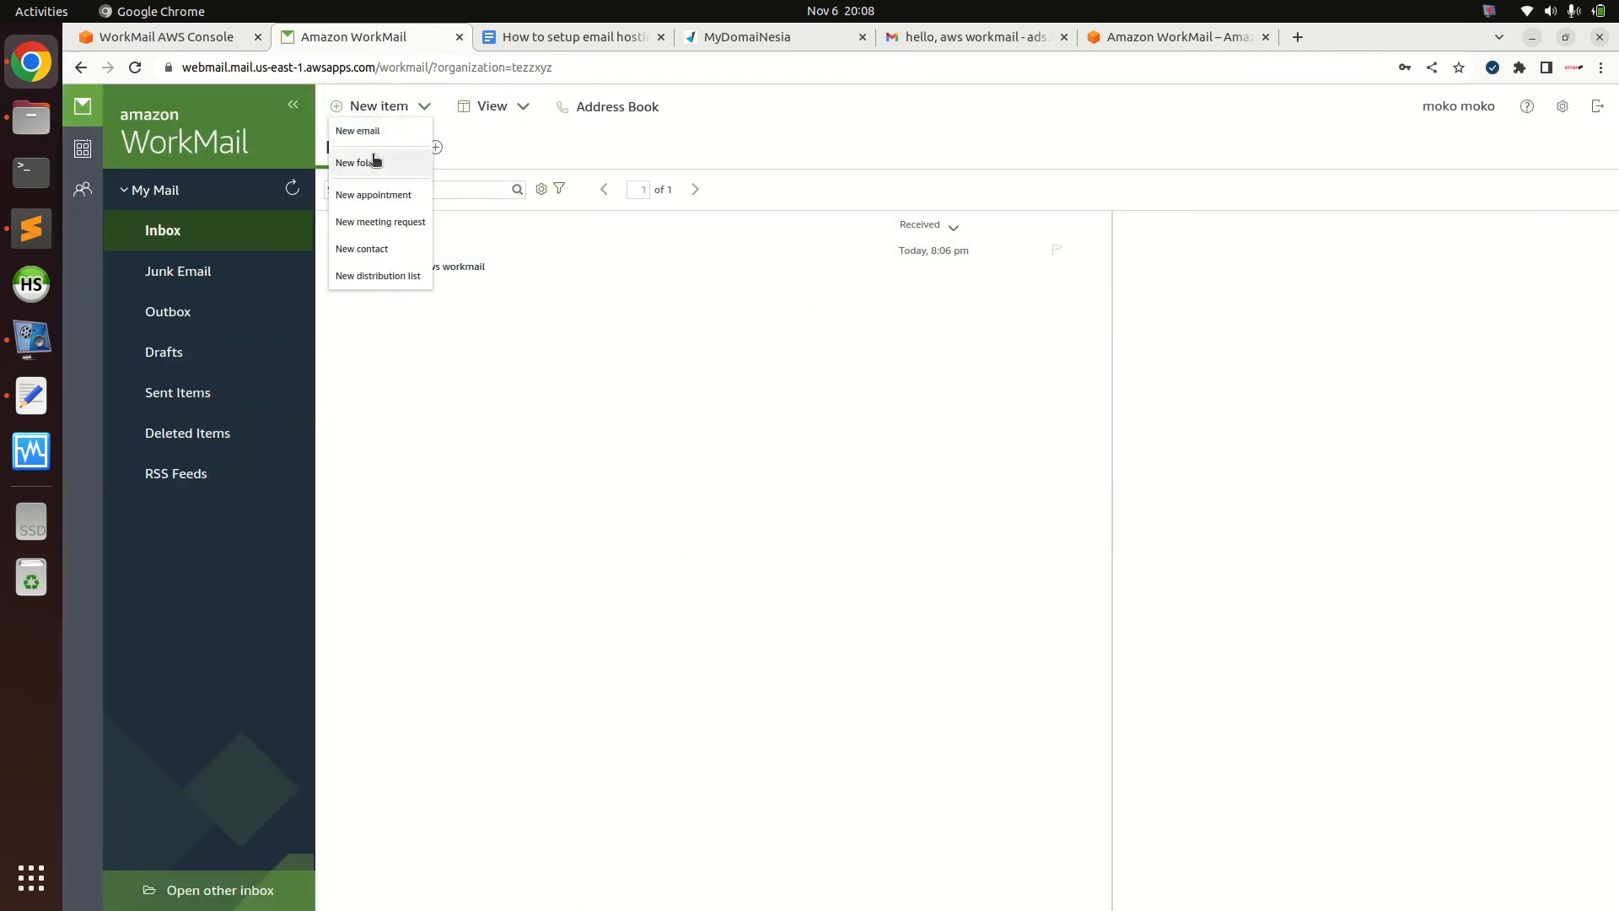
click(364, 131)
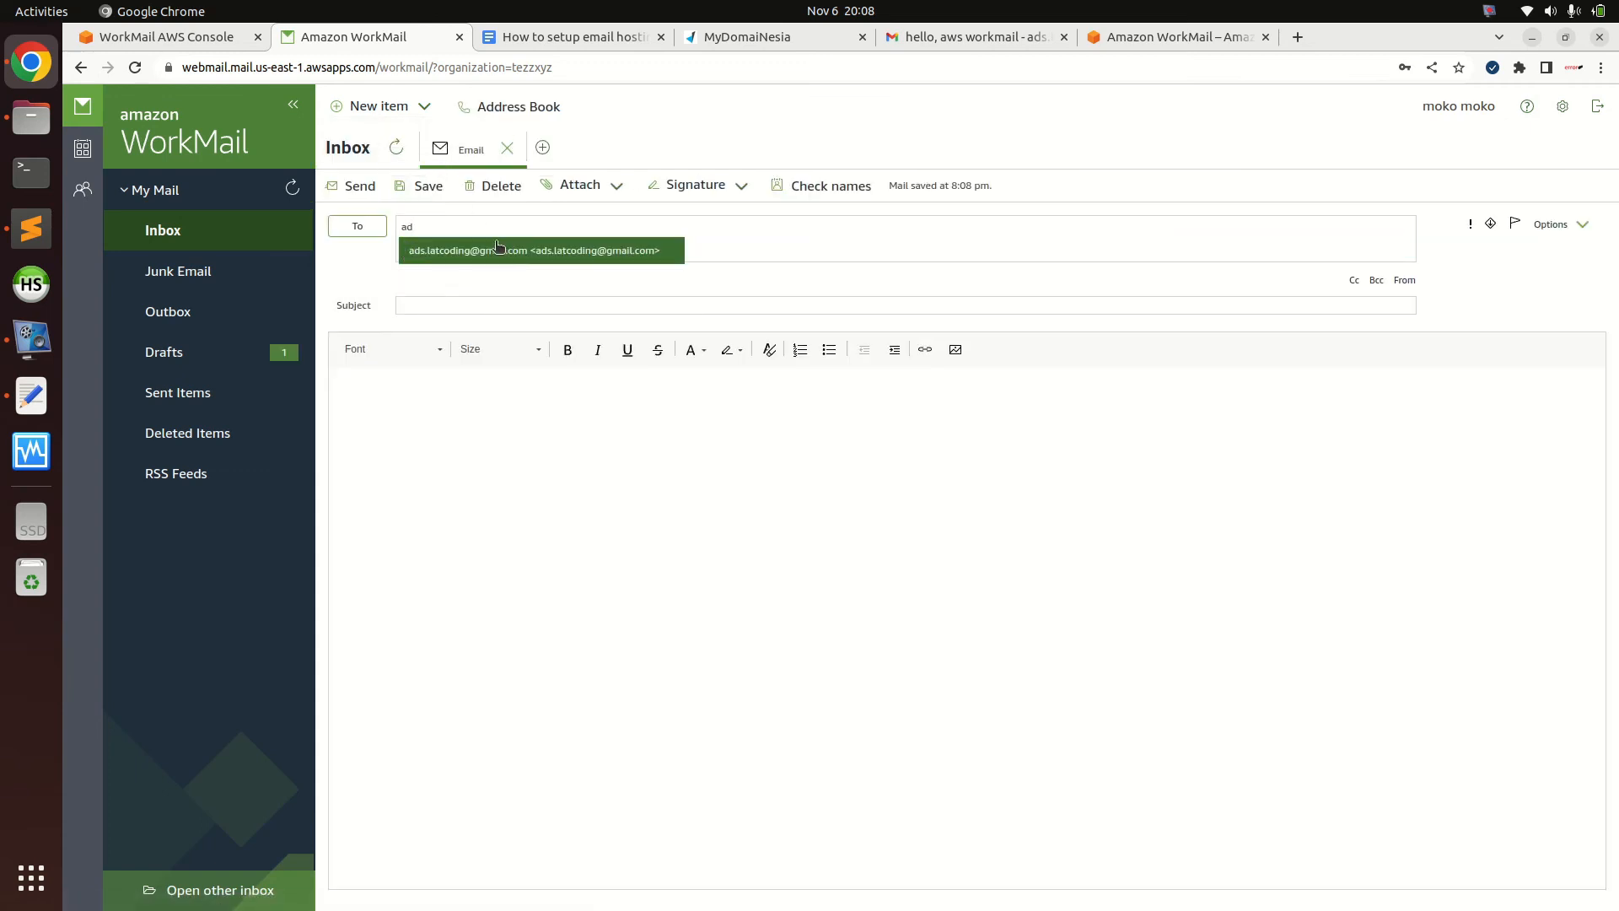
click(477, 249)
click(460, 305)
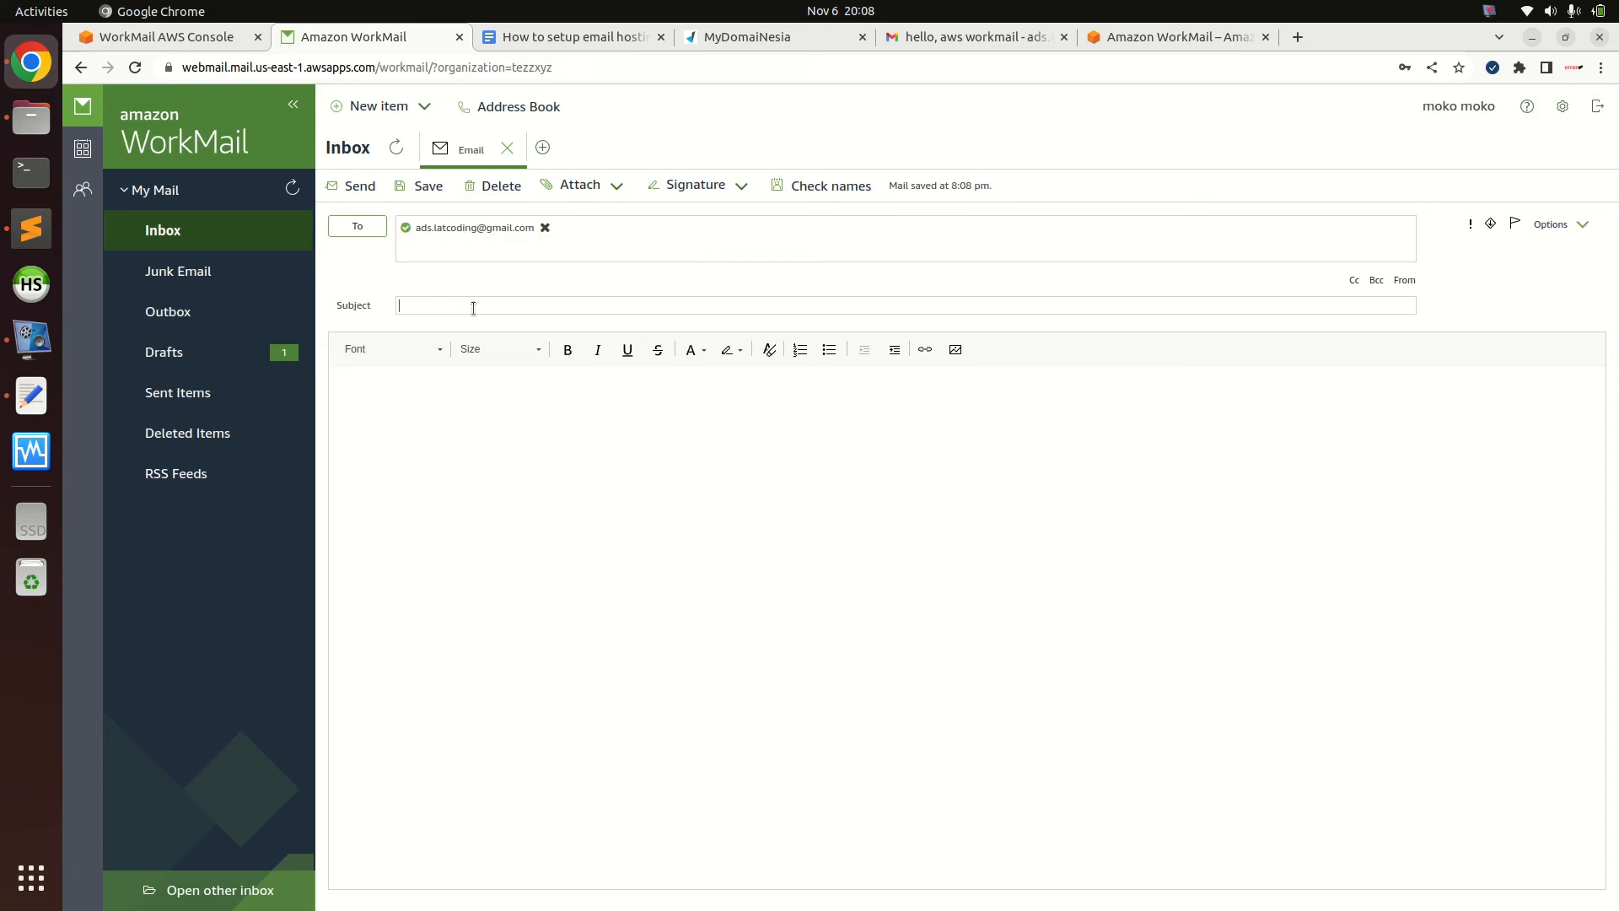
text(aws workmail - app)
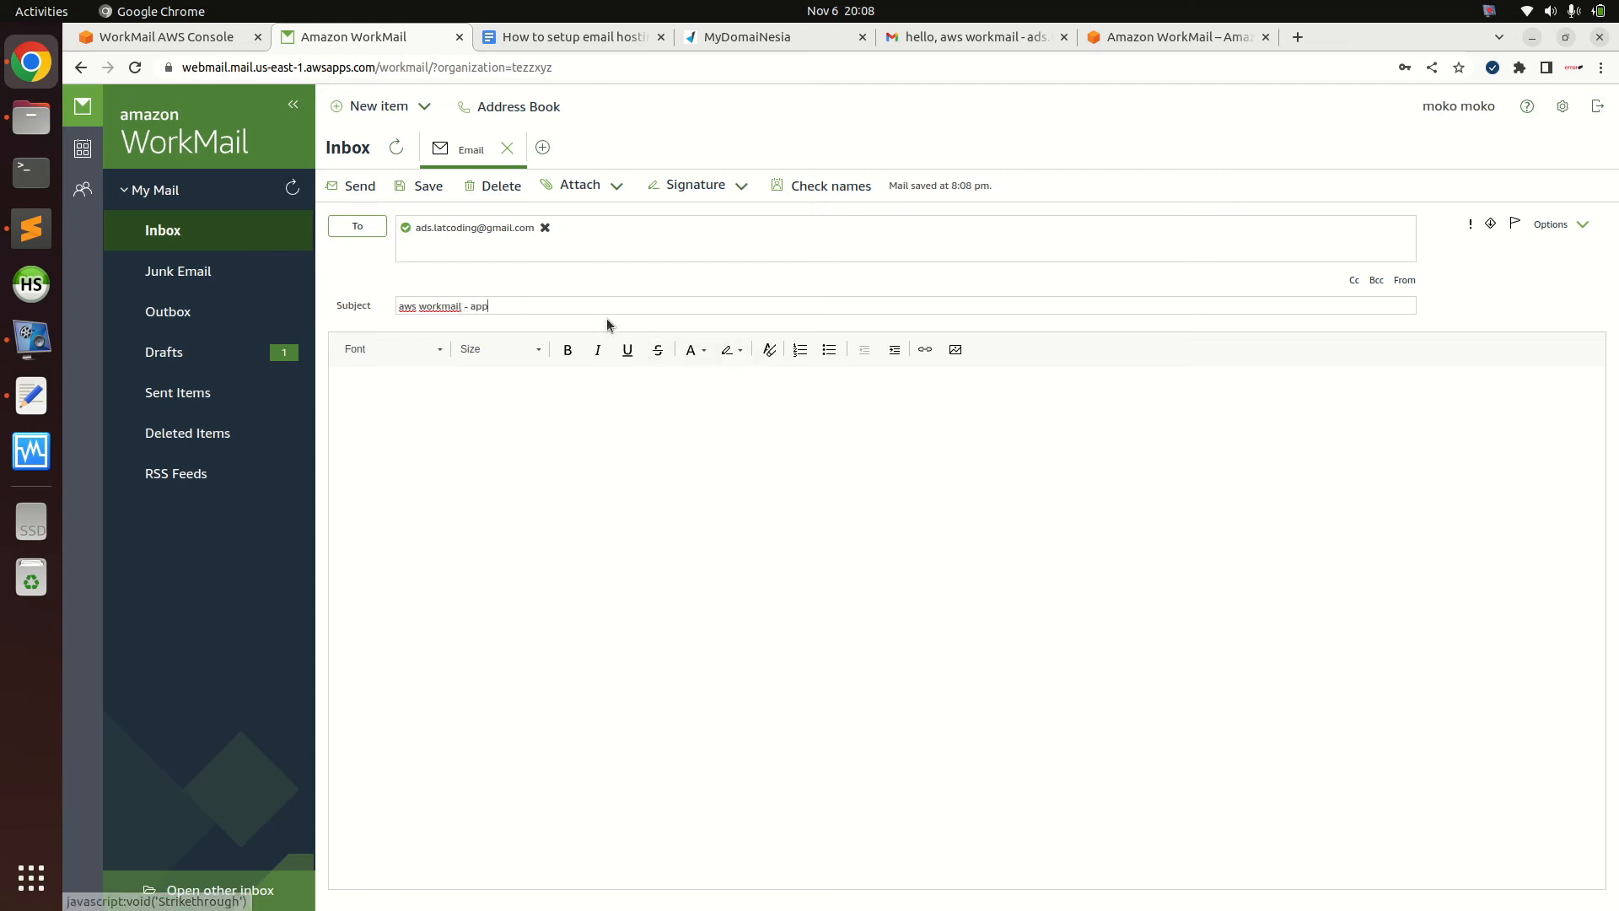
key(BackSpace)
key(BackSpace)
key(BackSpace)
text(2)
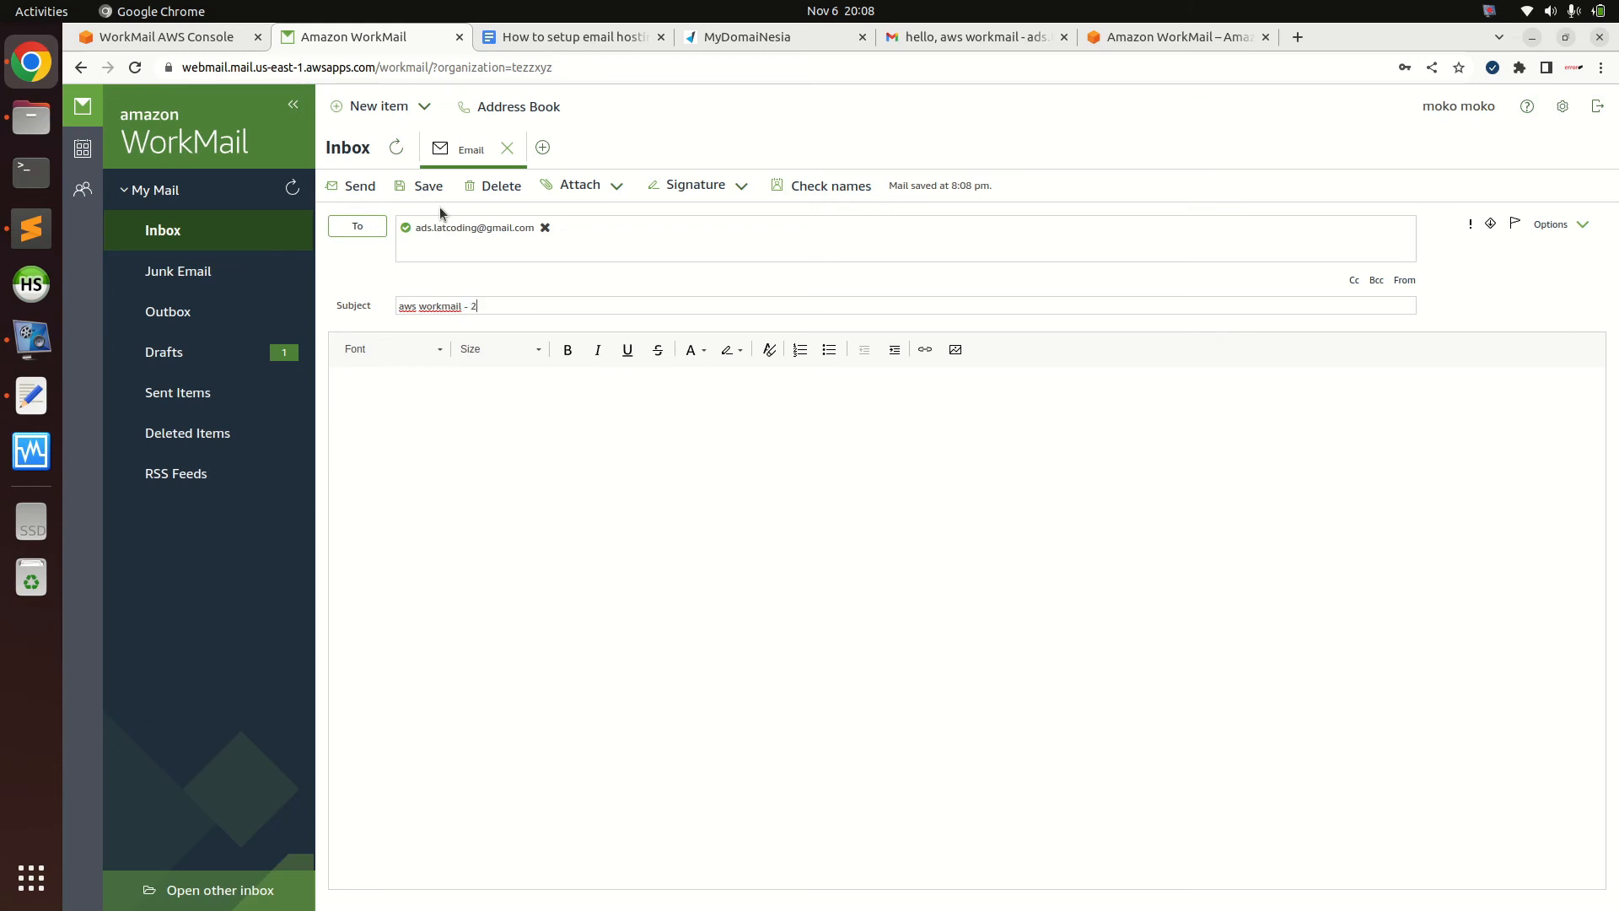
Paste the subject as the body, send it, and confirm it in Sent Items before opening Gmail
key(ctrl+a)
key(ctrl+c)
click(503, 455)
key(ctrl+v)
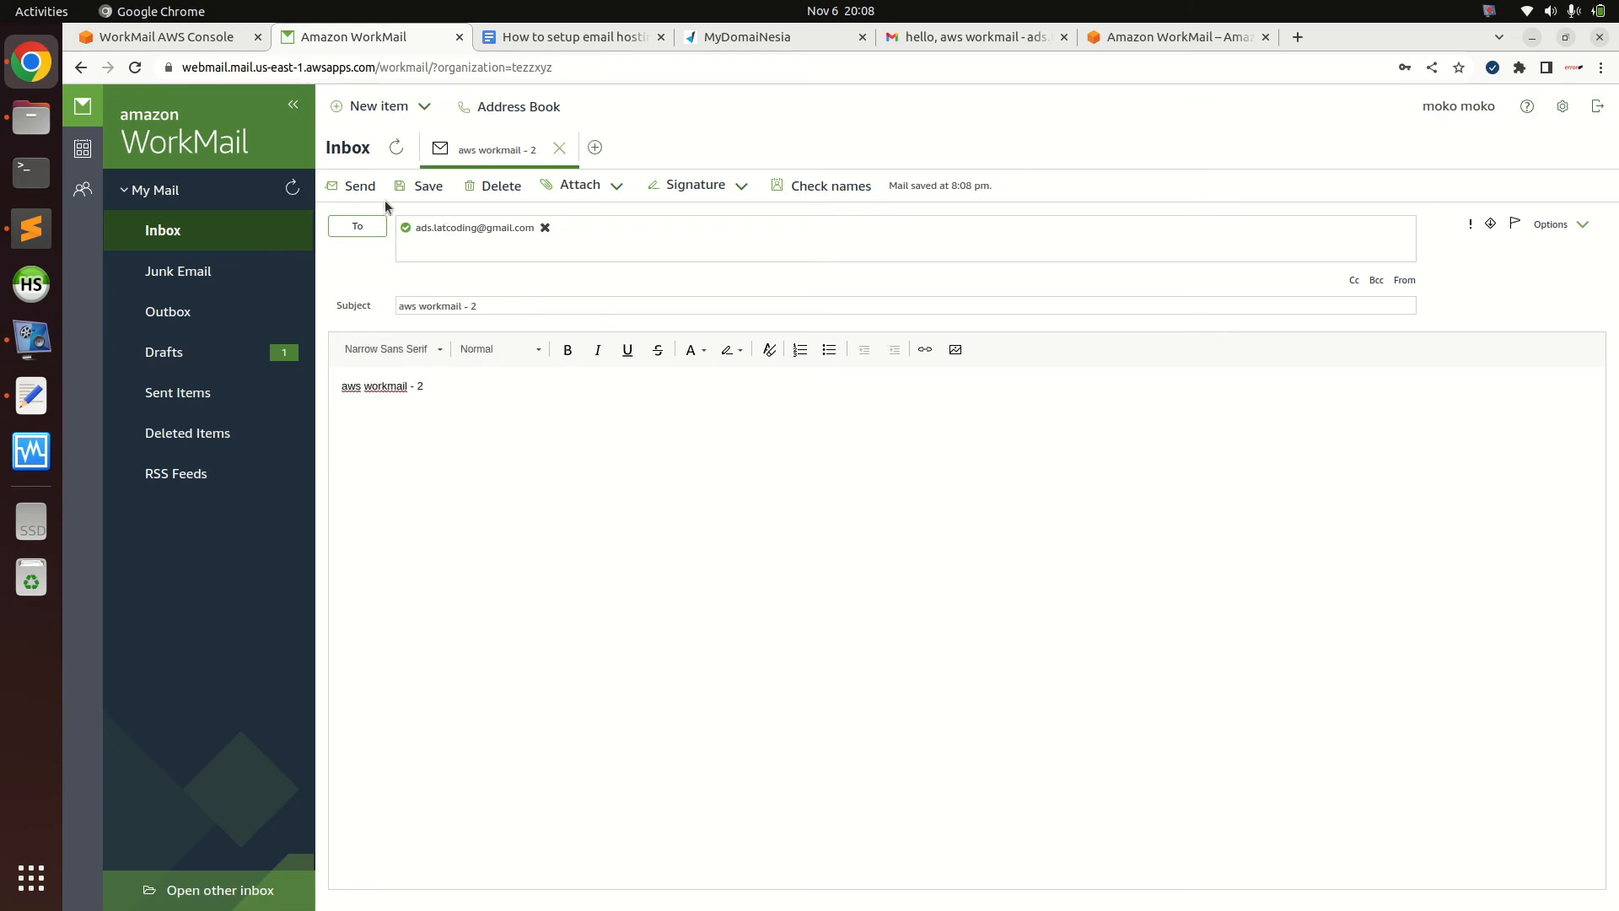
click(360, 188)
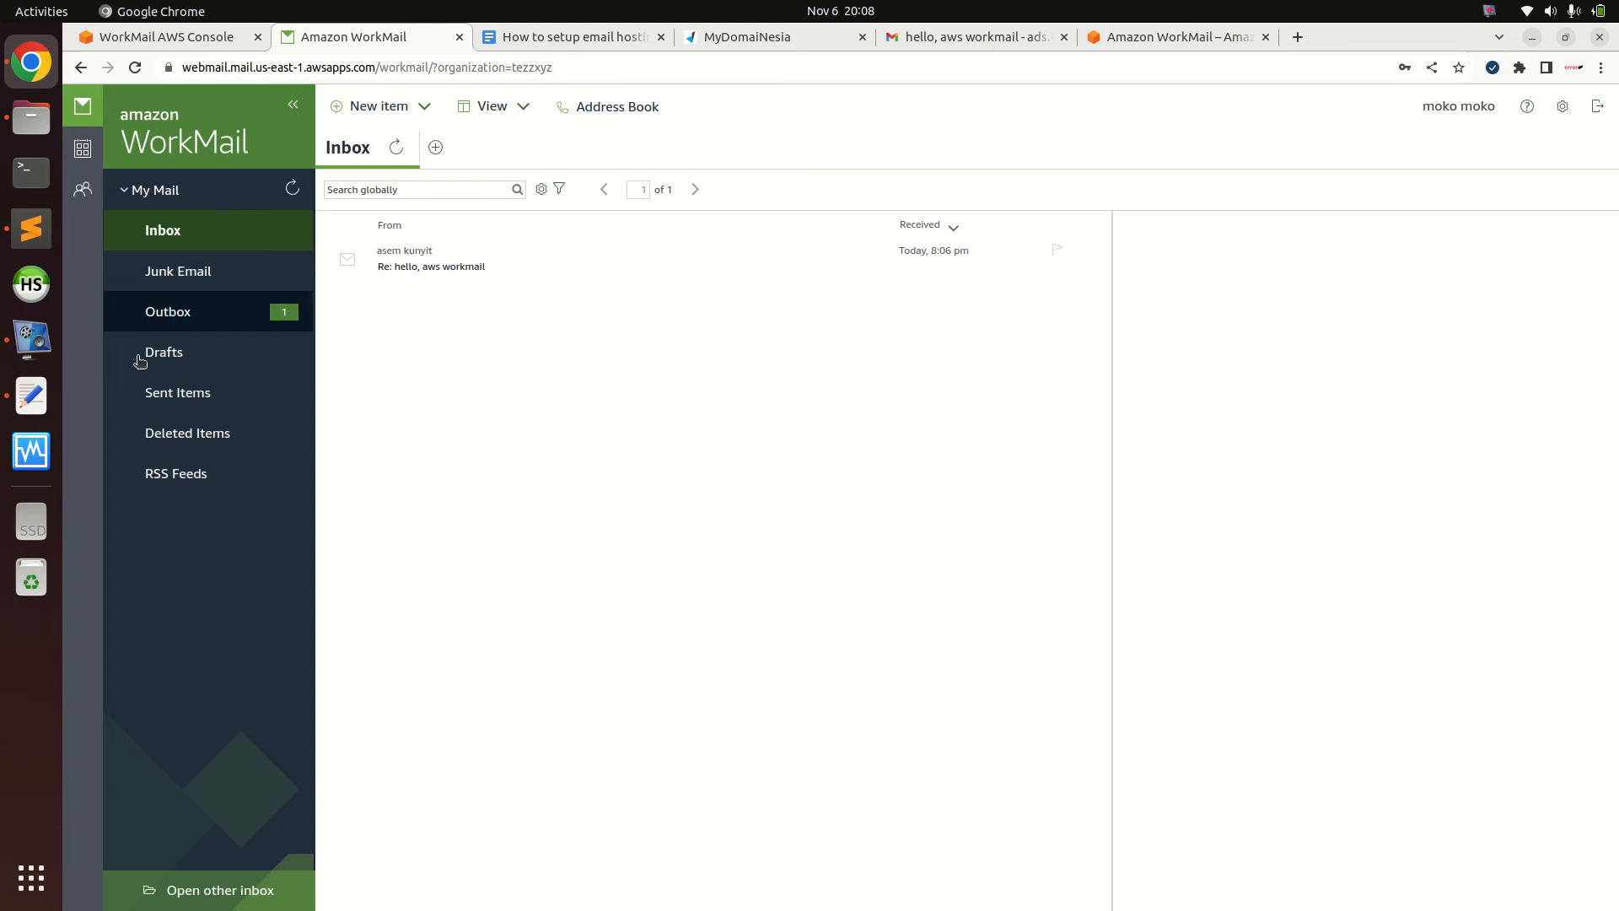
click(204, 396)
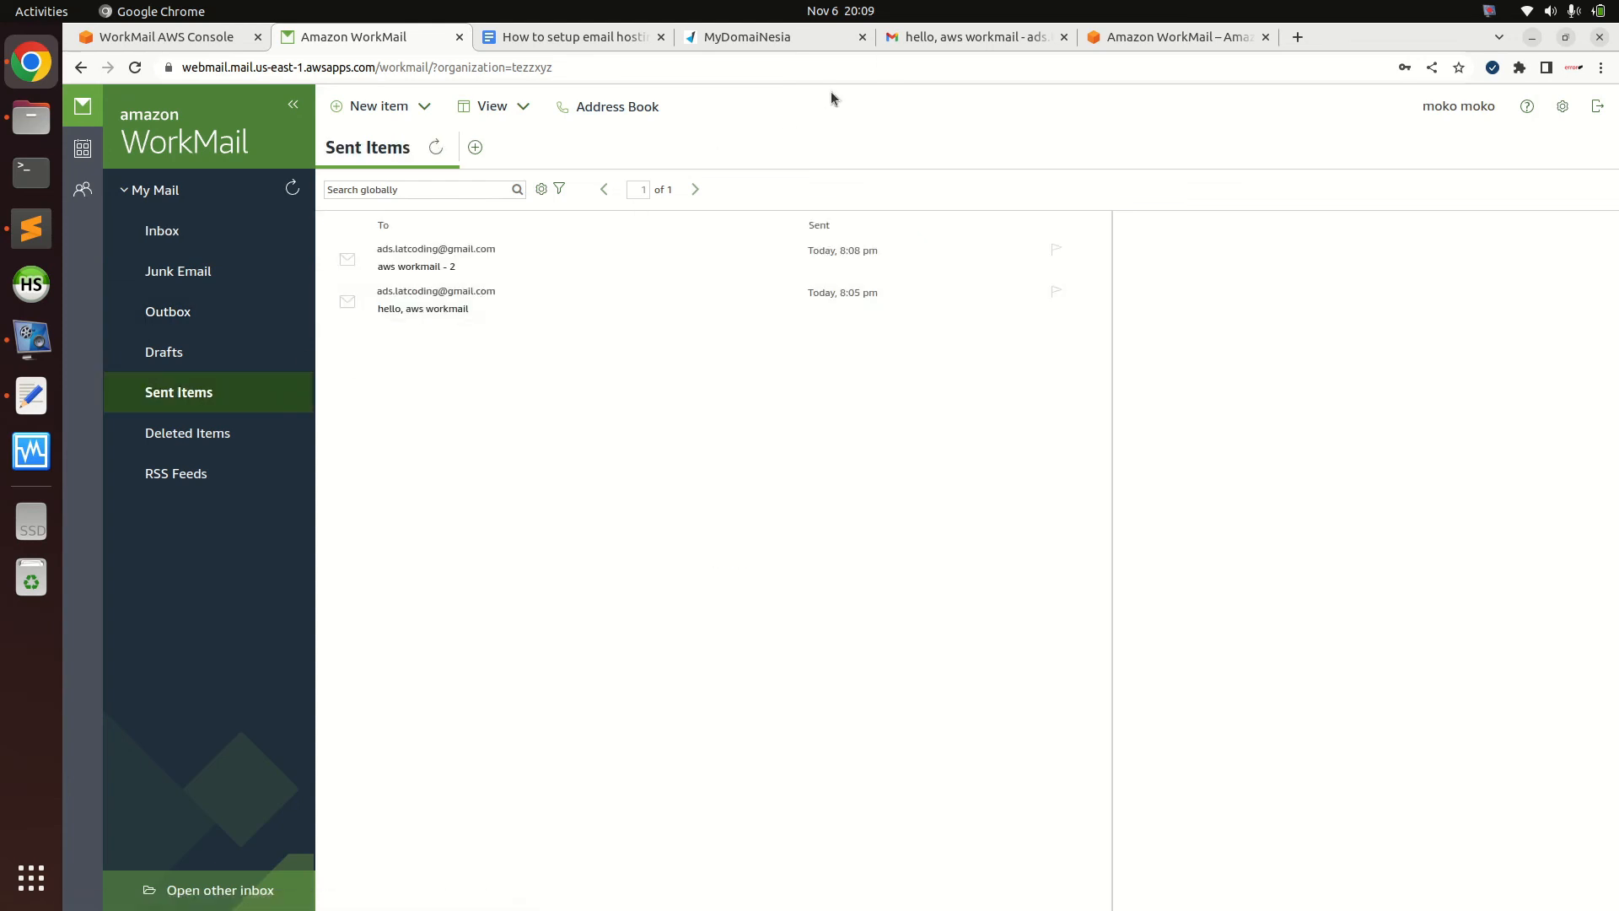
click(929, 40)
click(148, 221)
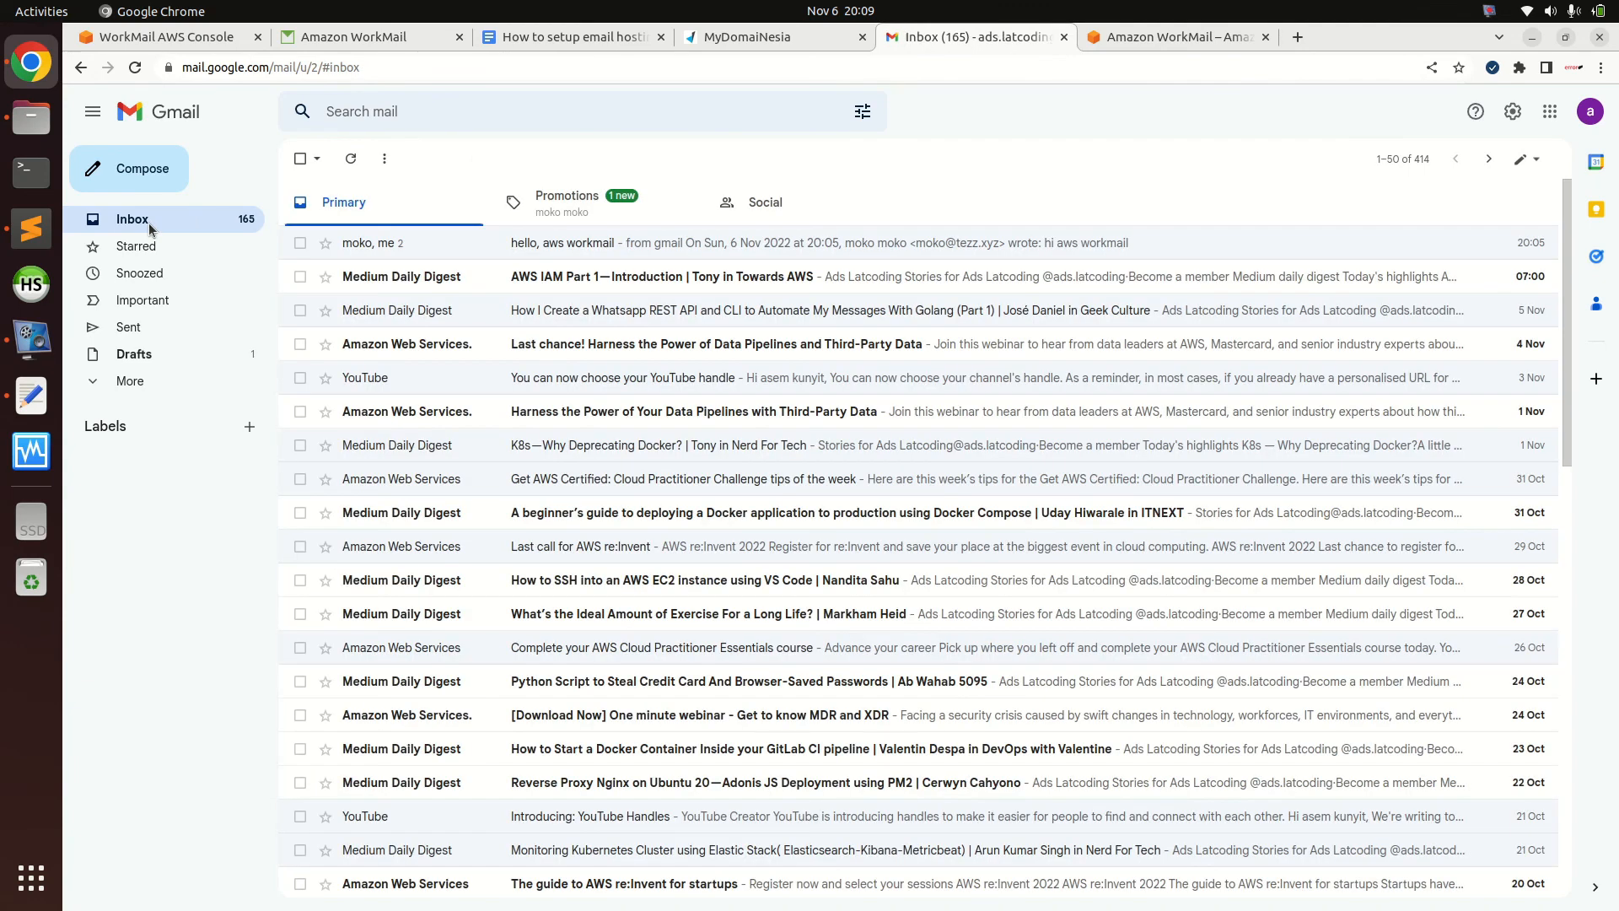
In Gmail Promotions, open 'aws workmail - 2' and confirm the sender is still on tezz.xyz
click(558, 207)
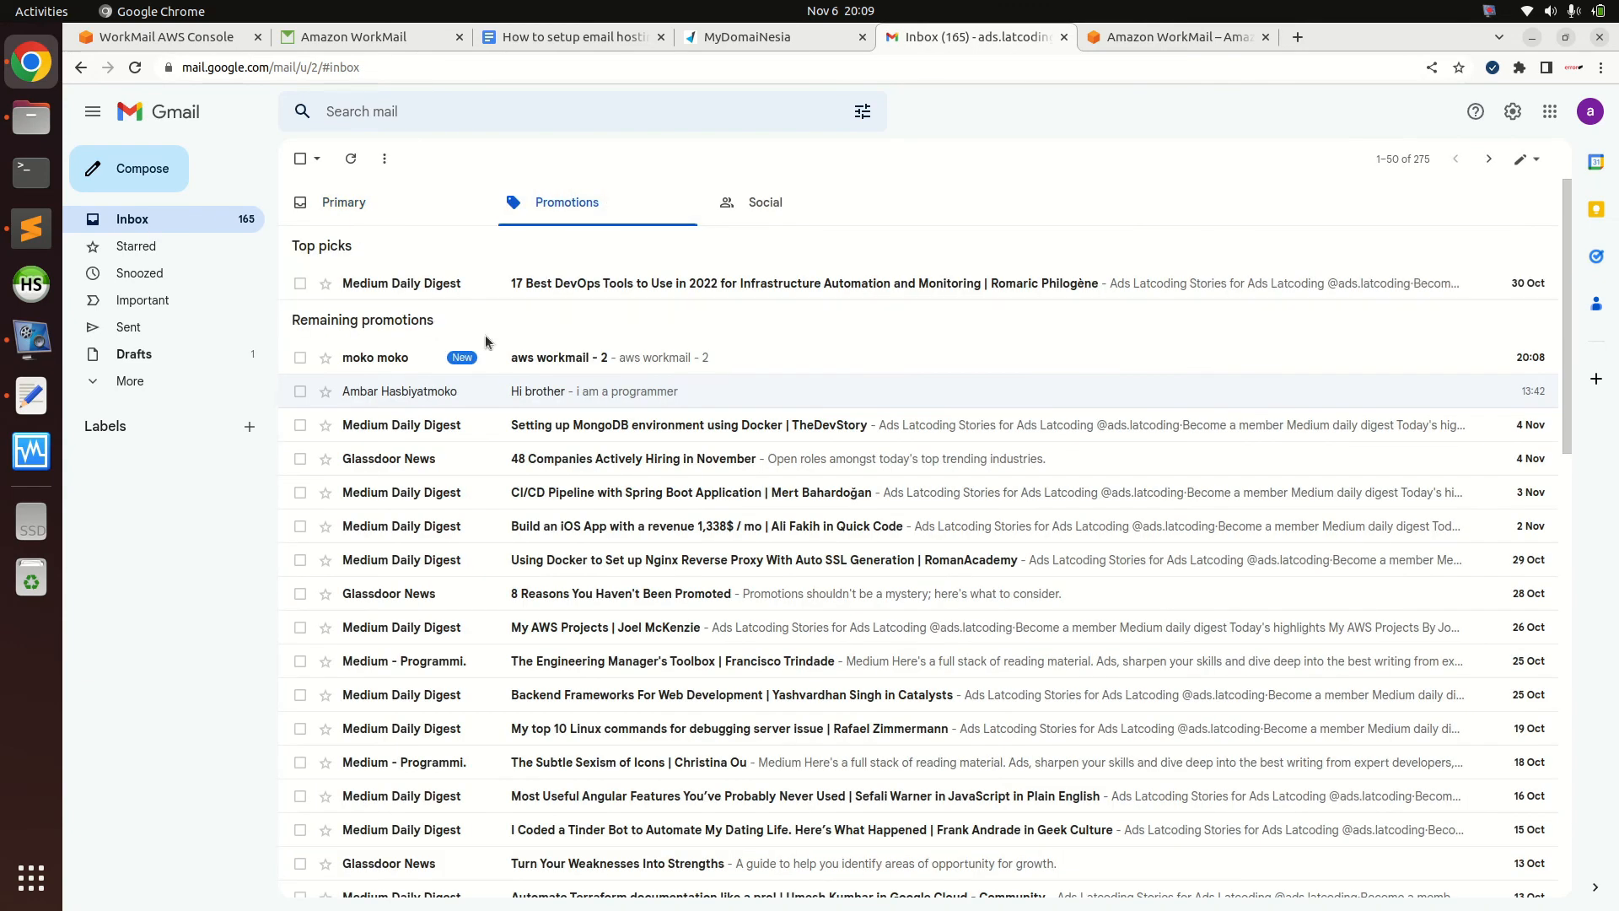
click(512, 358)
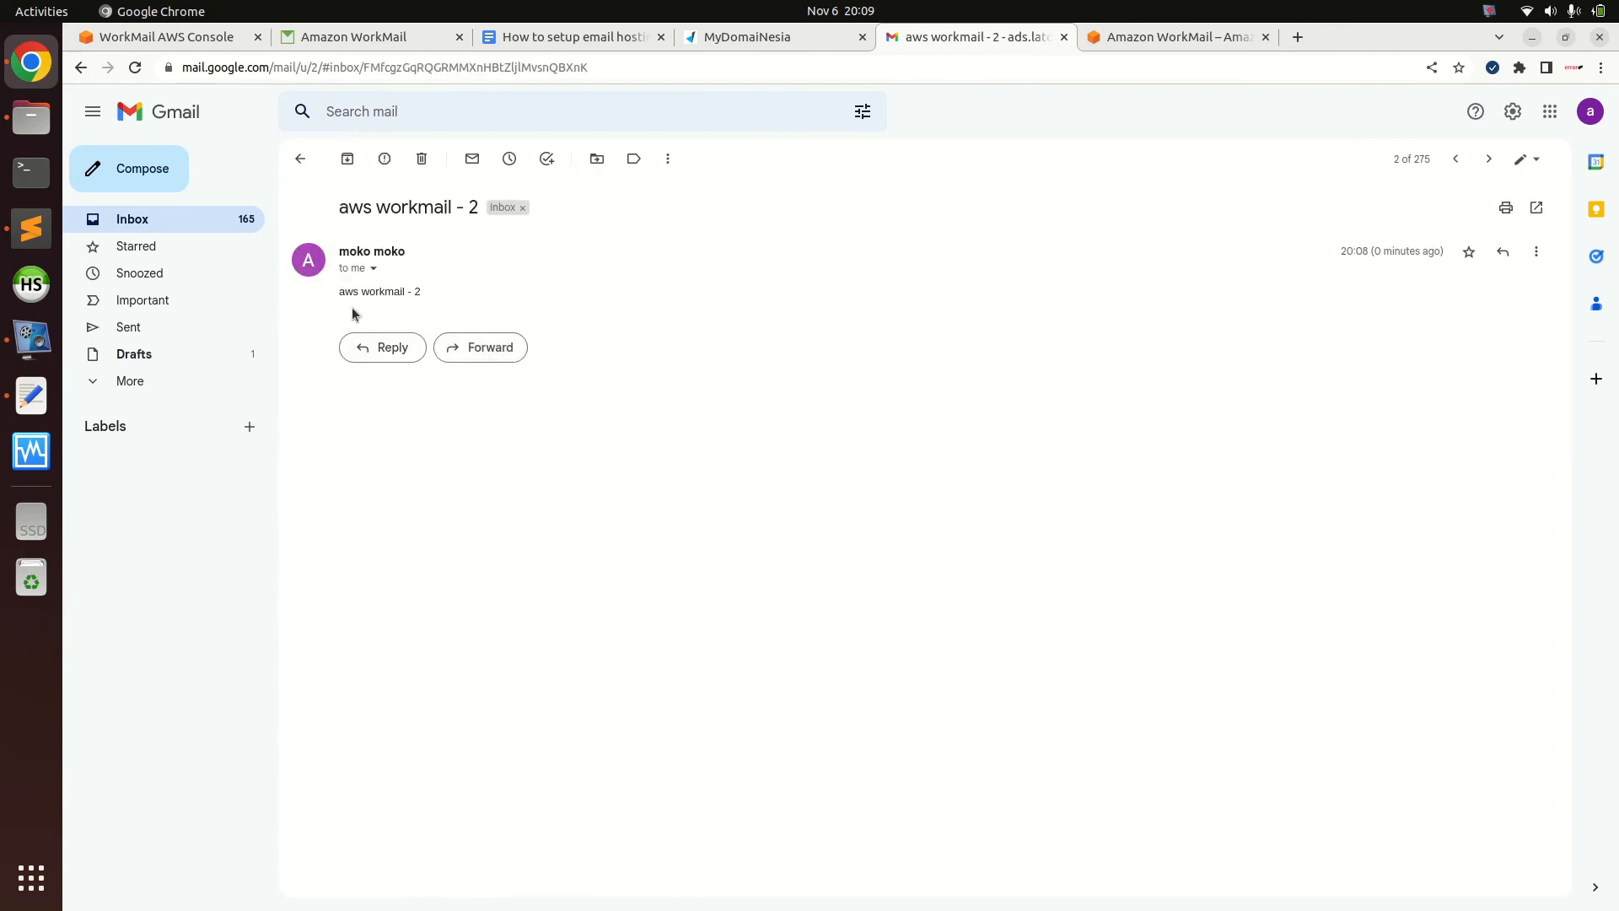
drag(339, 290, 413, 294)
click(412, 294)
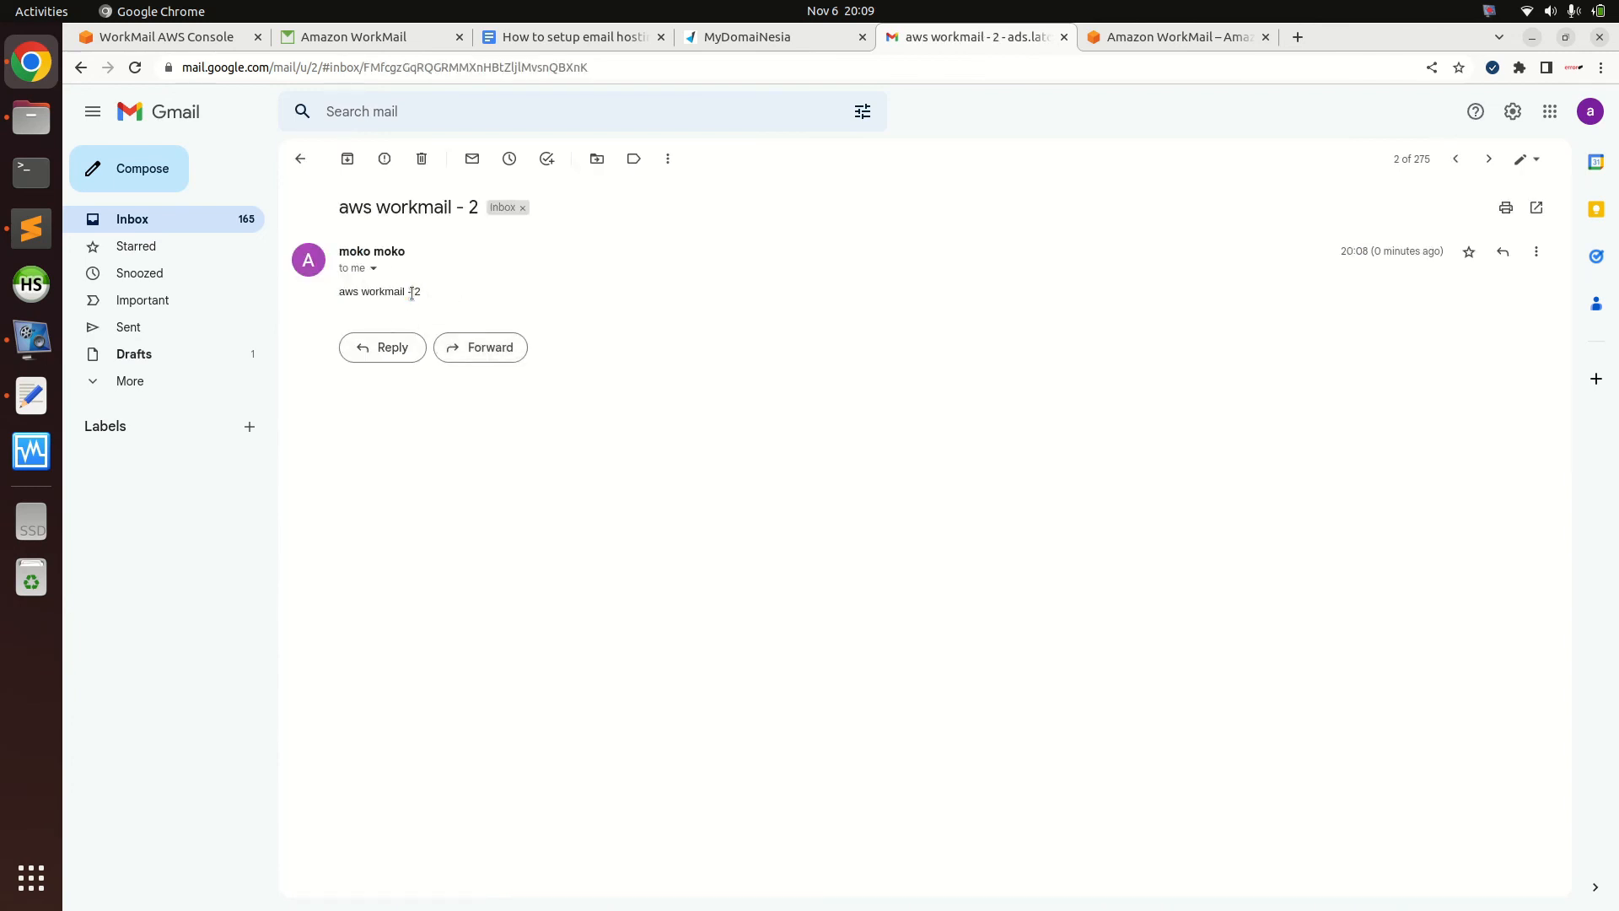
click(374, 267)
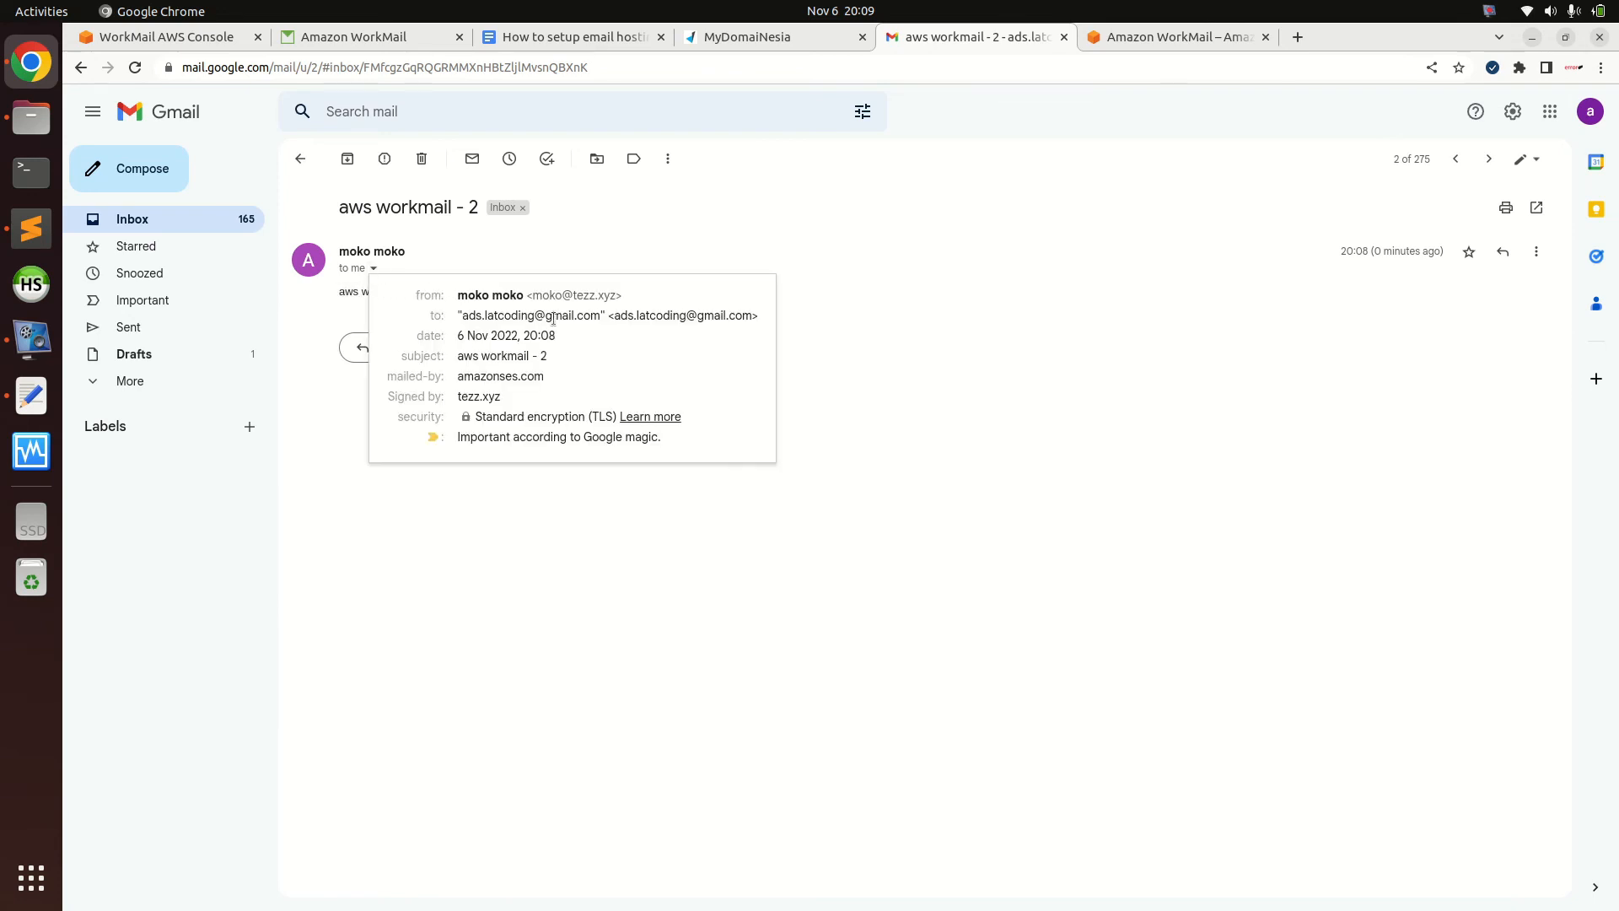
mouse_move(572, 295)
mouse_down()
mouse_move(626, 295)
mouse_move(573, 293)
mouse_up()
click(573, 290)
drag(573, 295, 661, 300)
click(355, 42)
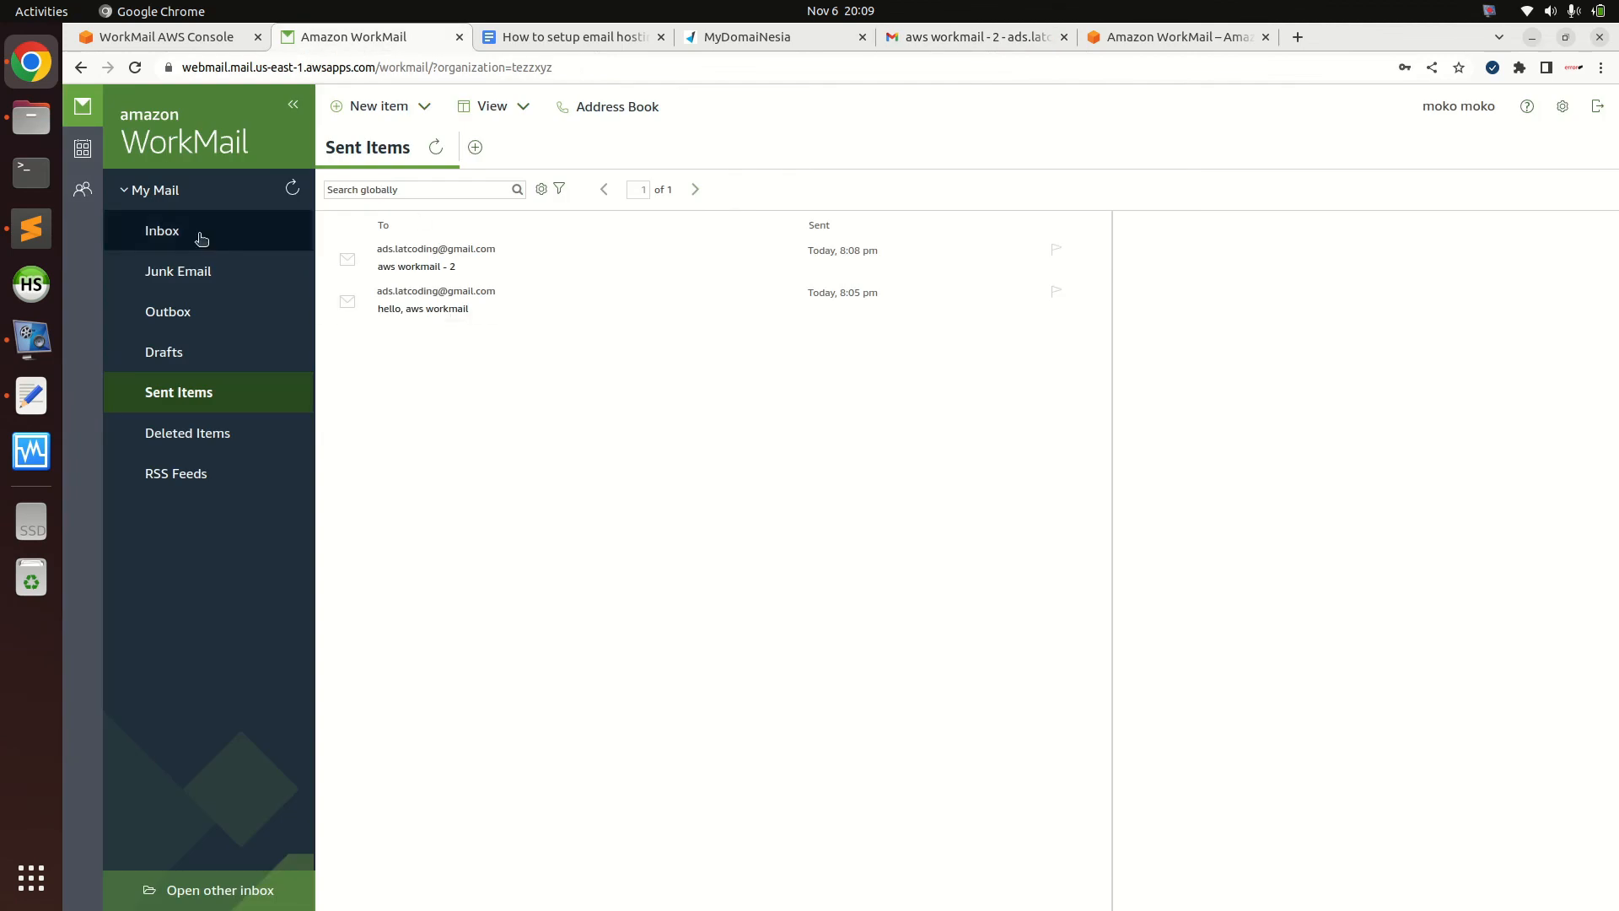
Sign out of webmail and open user moko's details in the WorkMail console
click(164, 231)
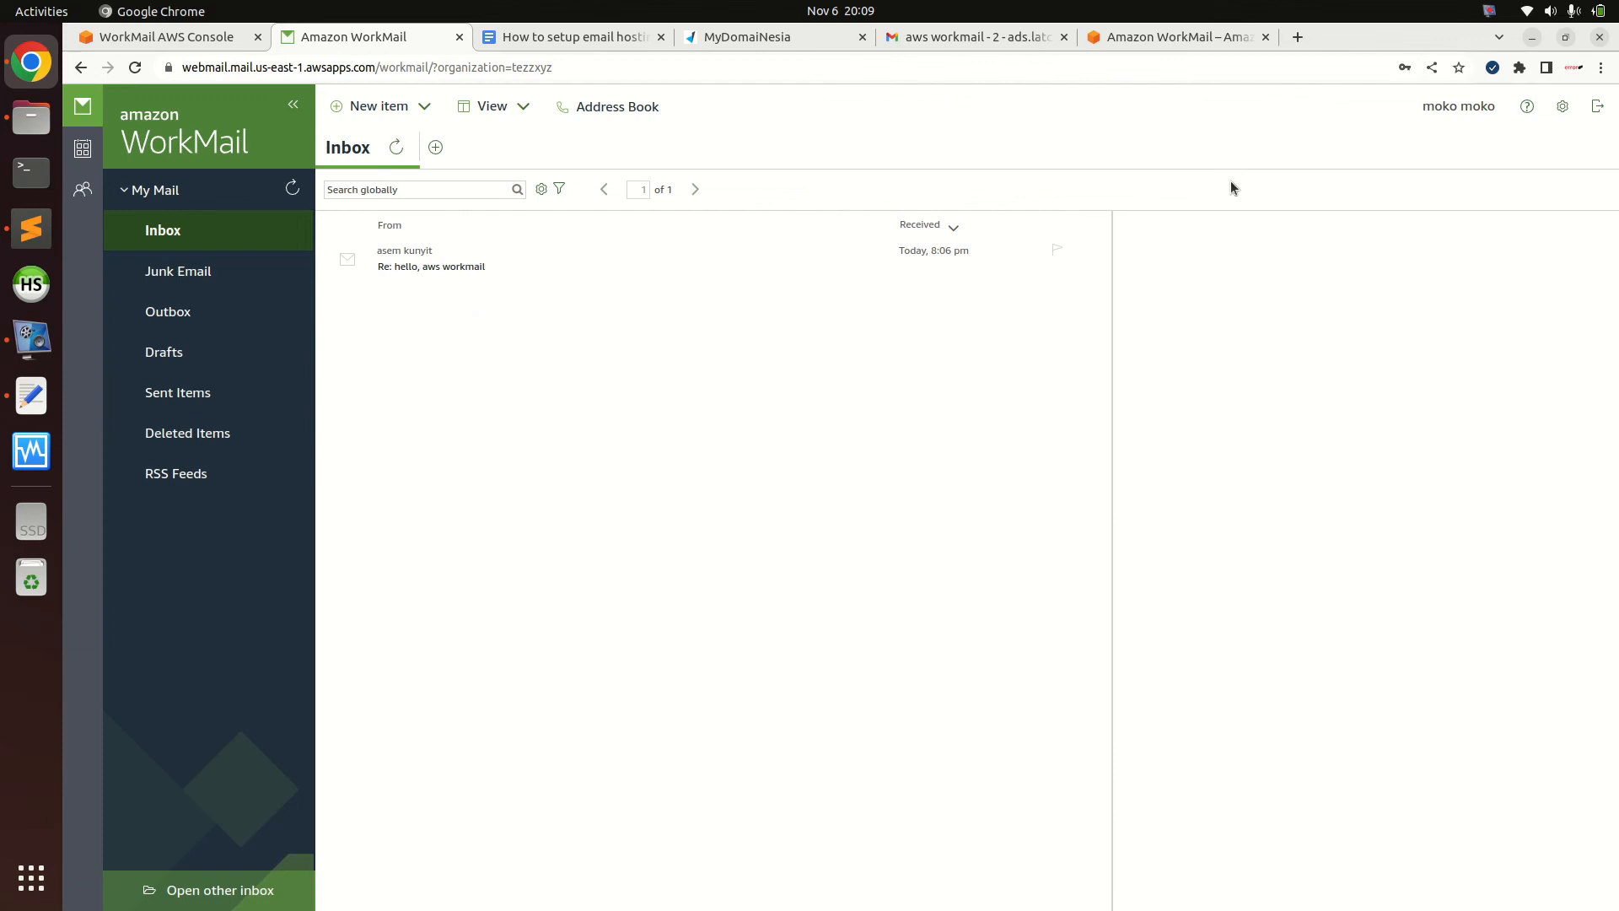
click(1597, 105)
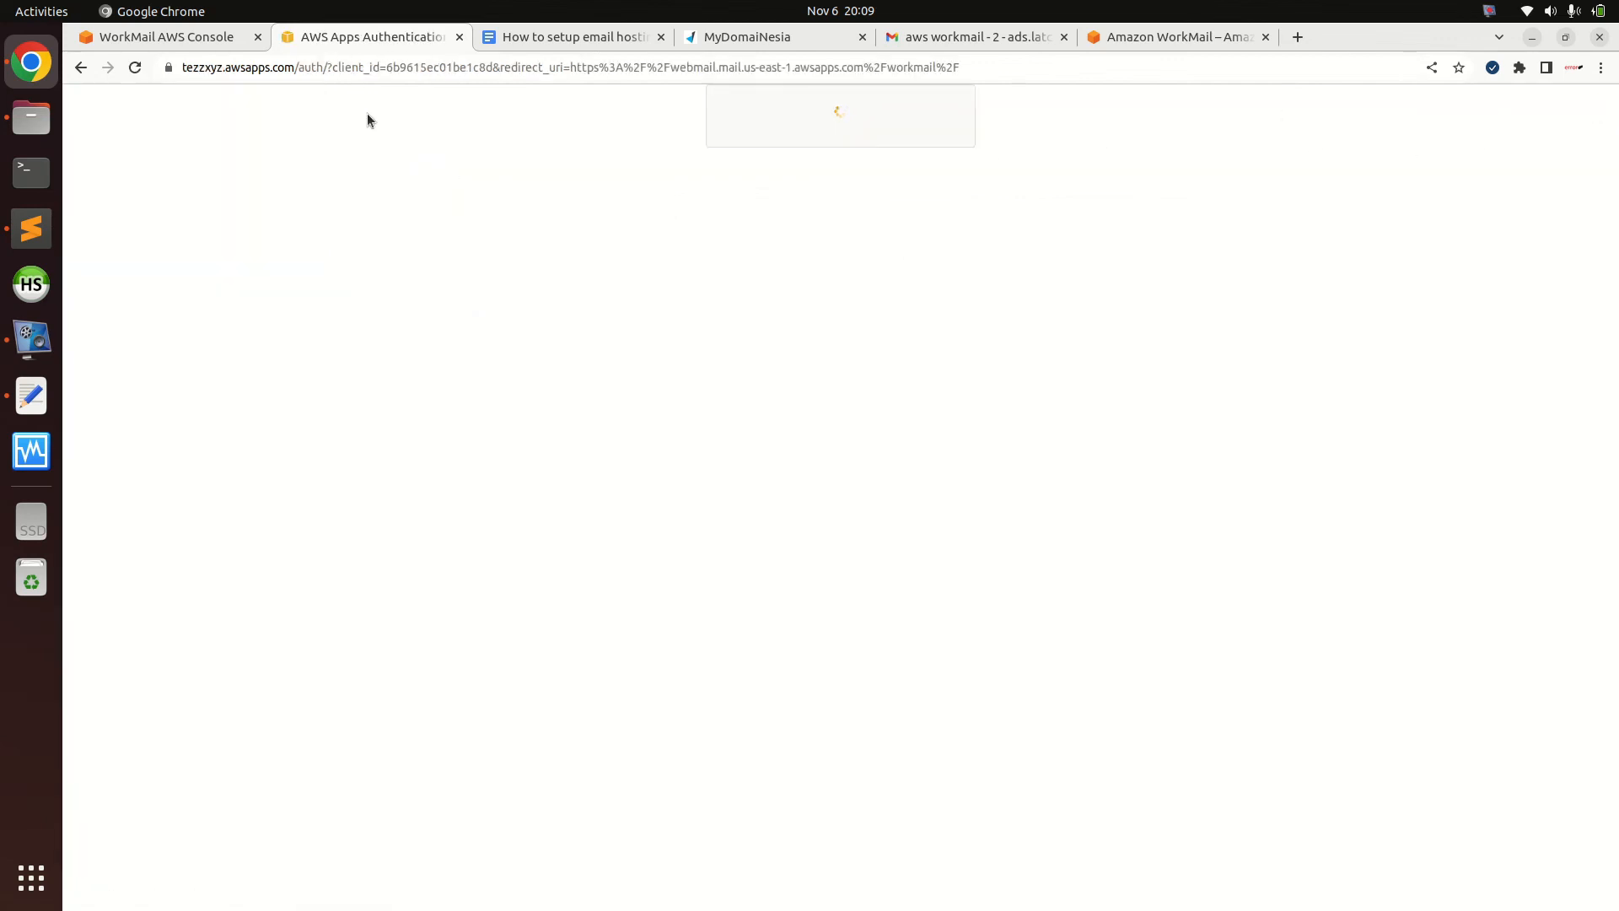
click(206, 37)
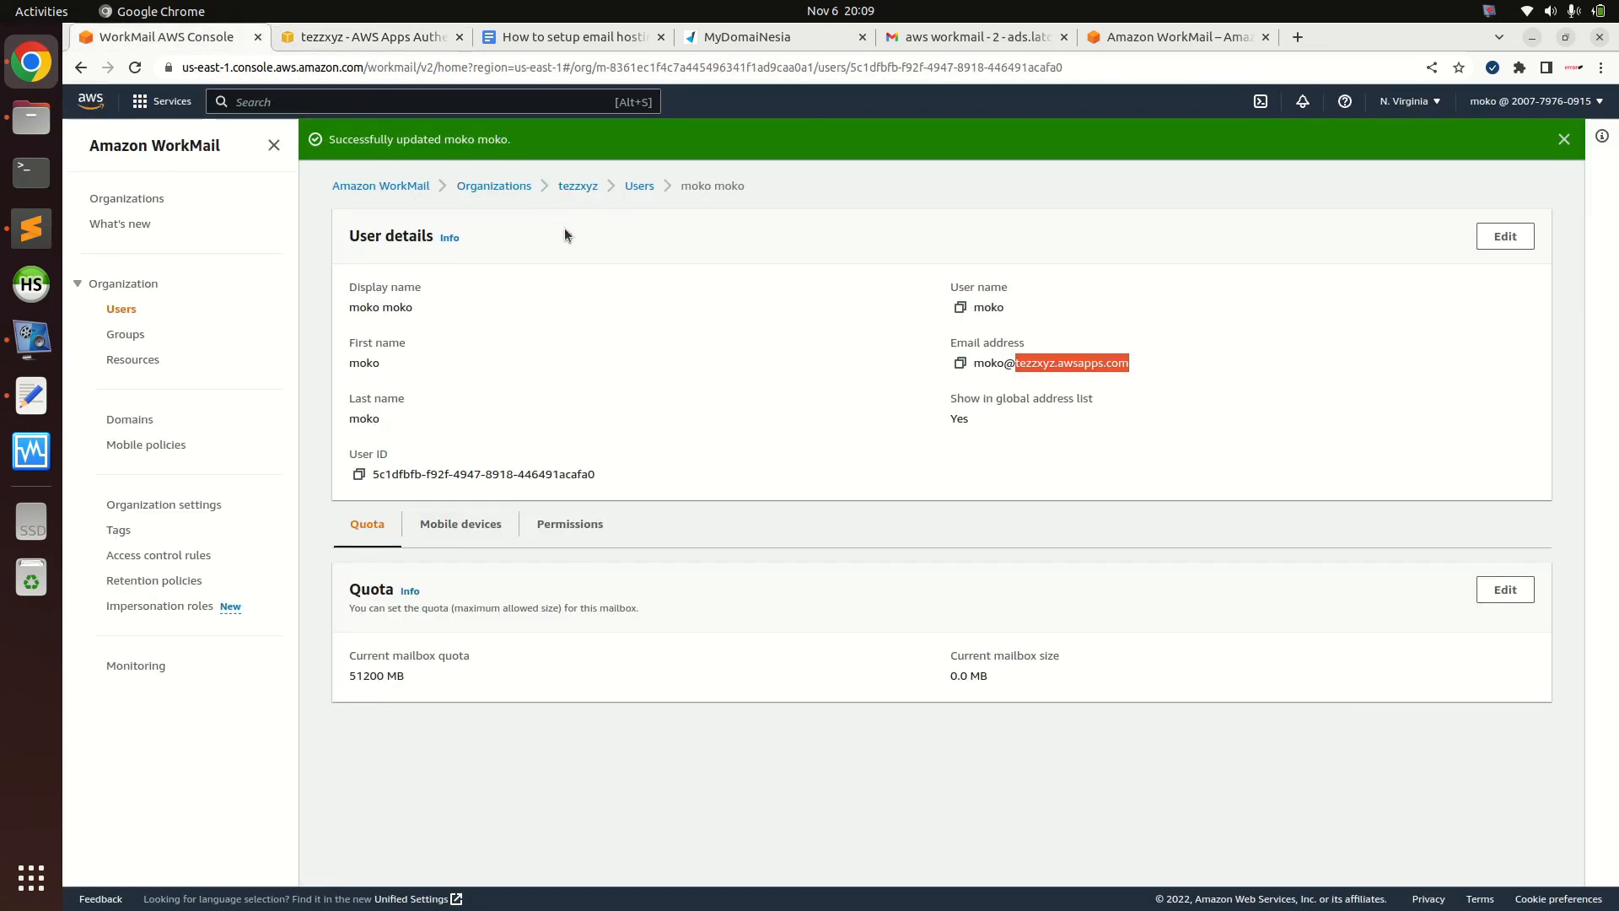
click(639, 186)
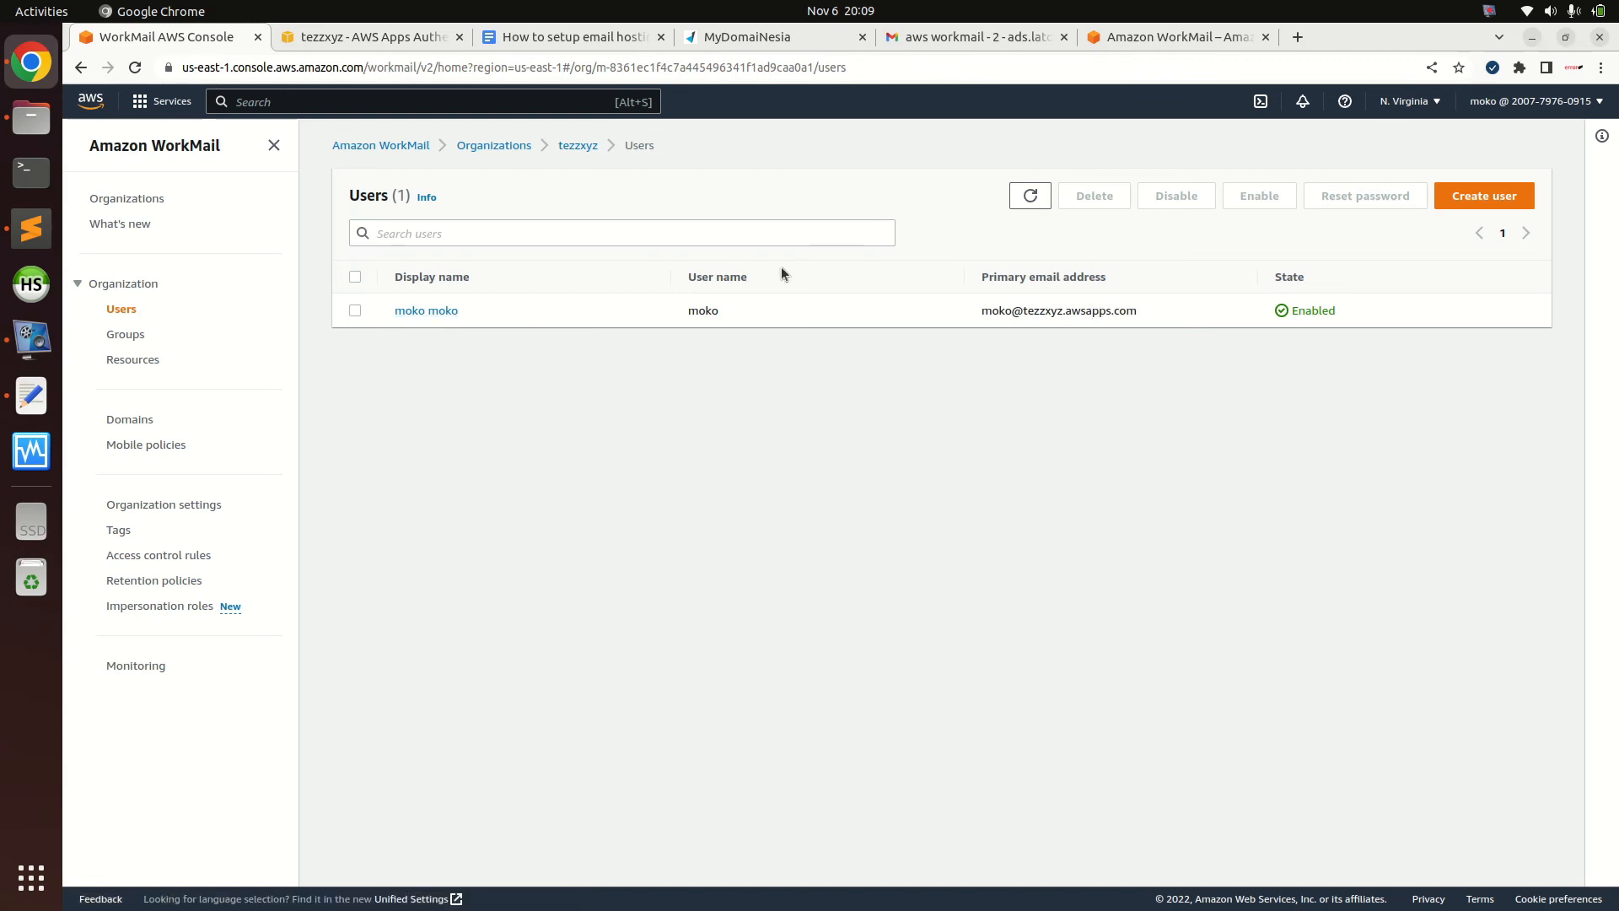
click(427, 316)
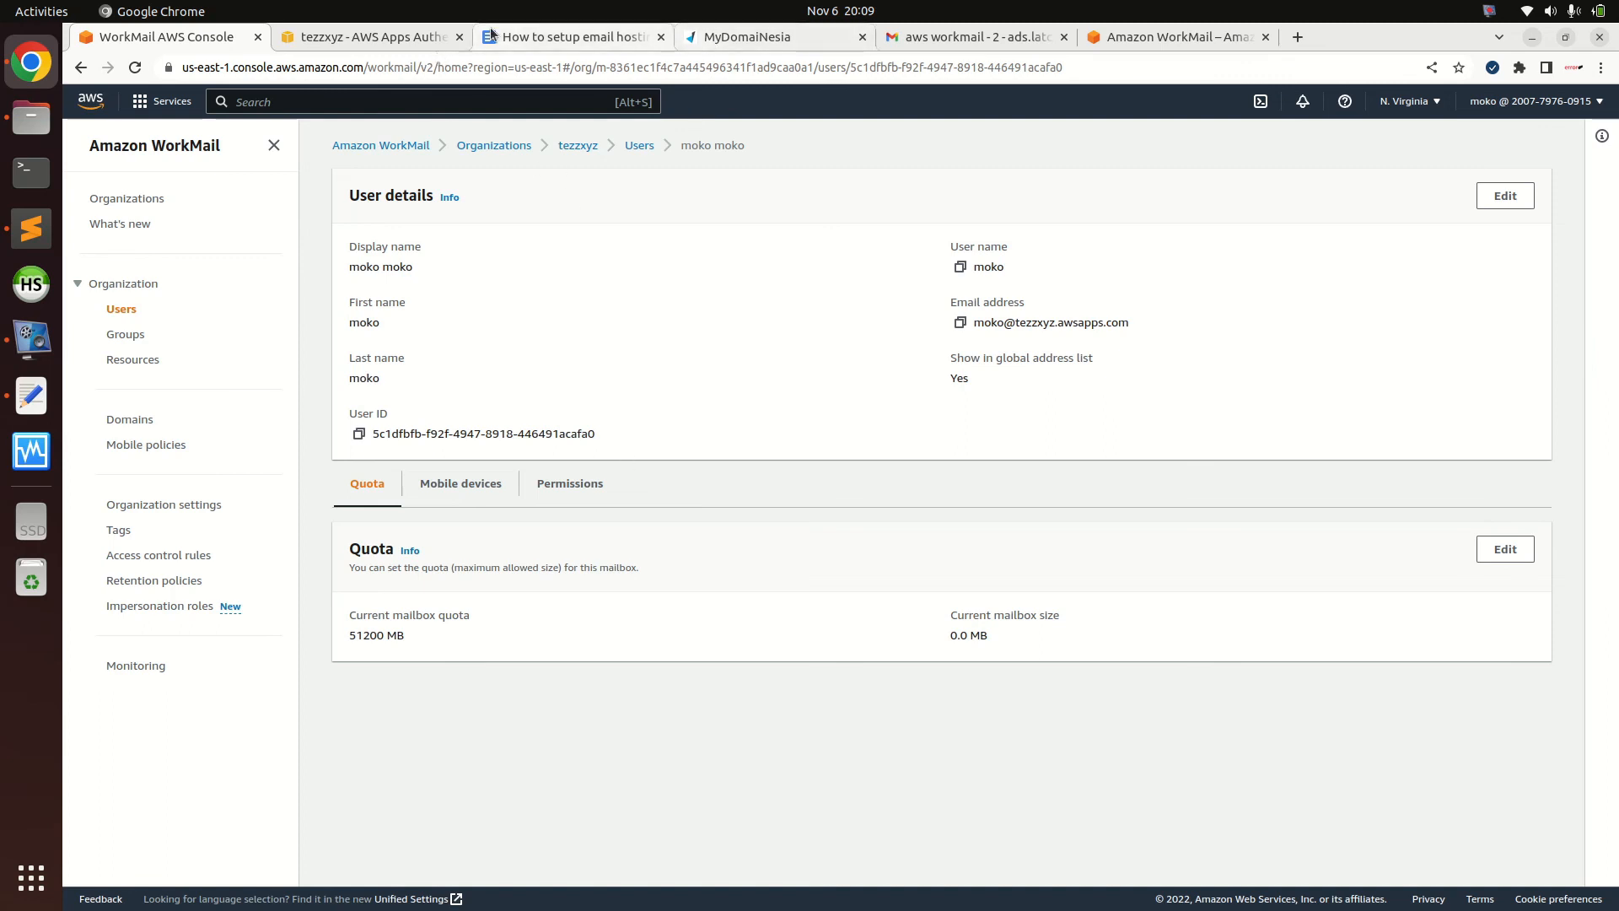
Sign back in to webmail as moko with the account password
click(384, 36)
drag(384, 36, 320, 38)
click(812, 395)
text(moko)
key(Tab)
key(Tab)
text(********)
key(Return)
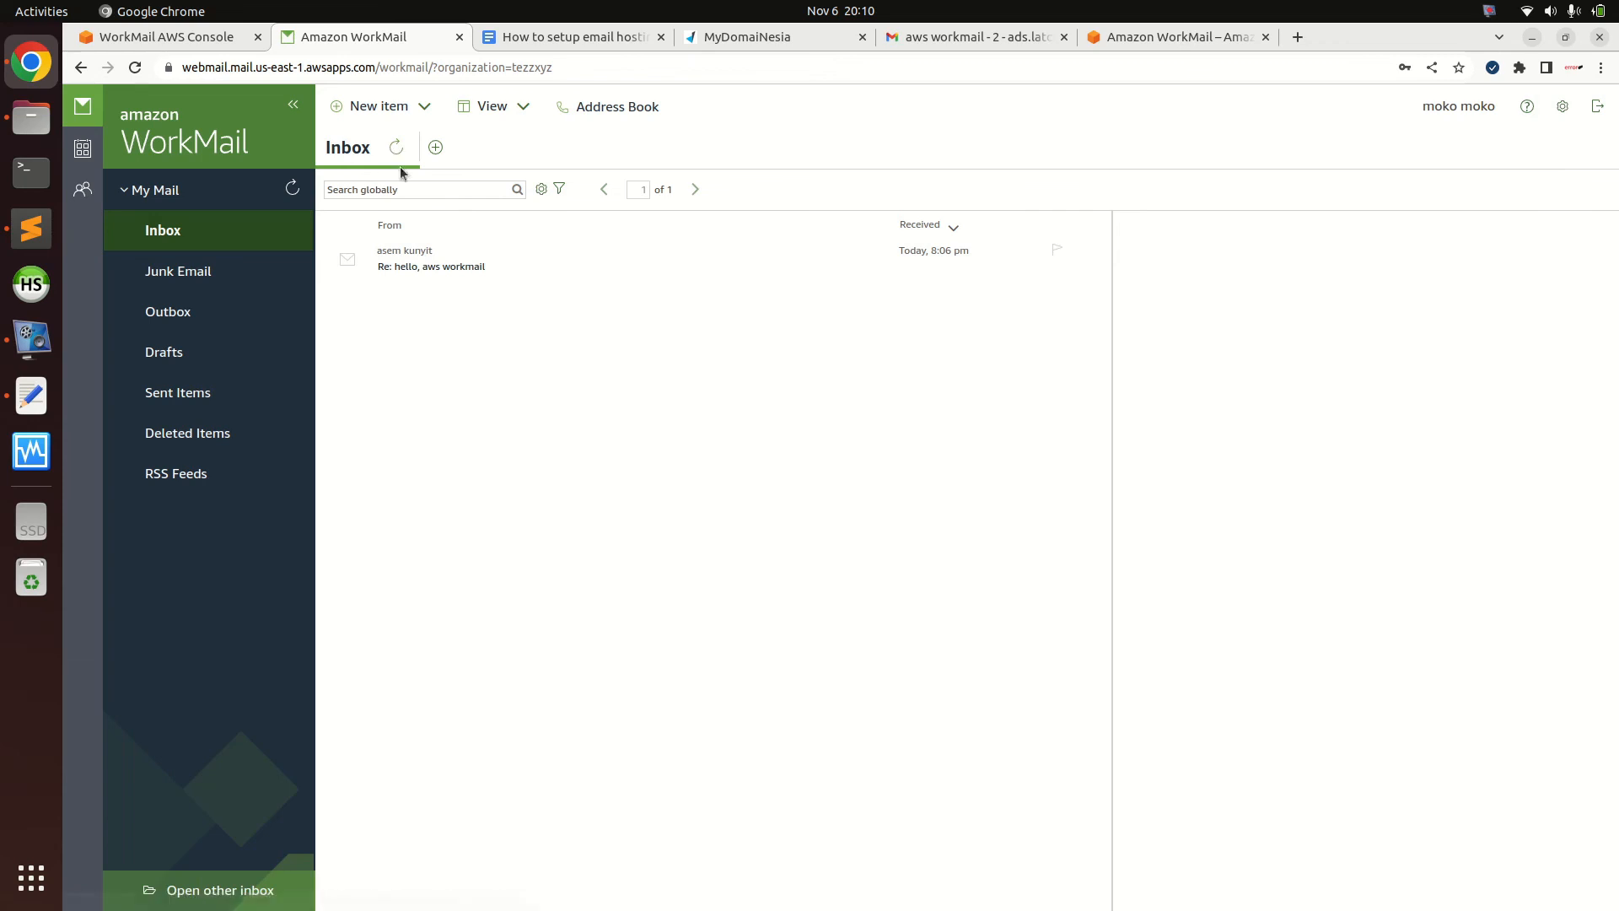
Send 'tezzzzz apps' to the Gmail recipient, pasting the subject as the body
click(378, 107)
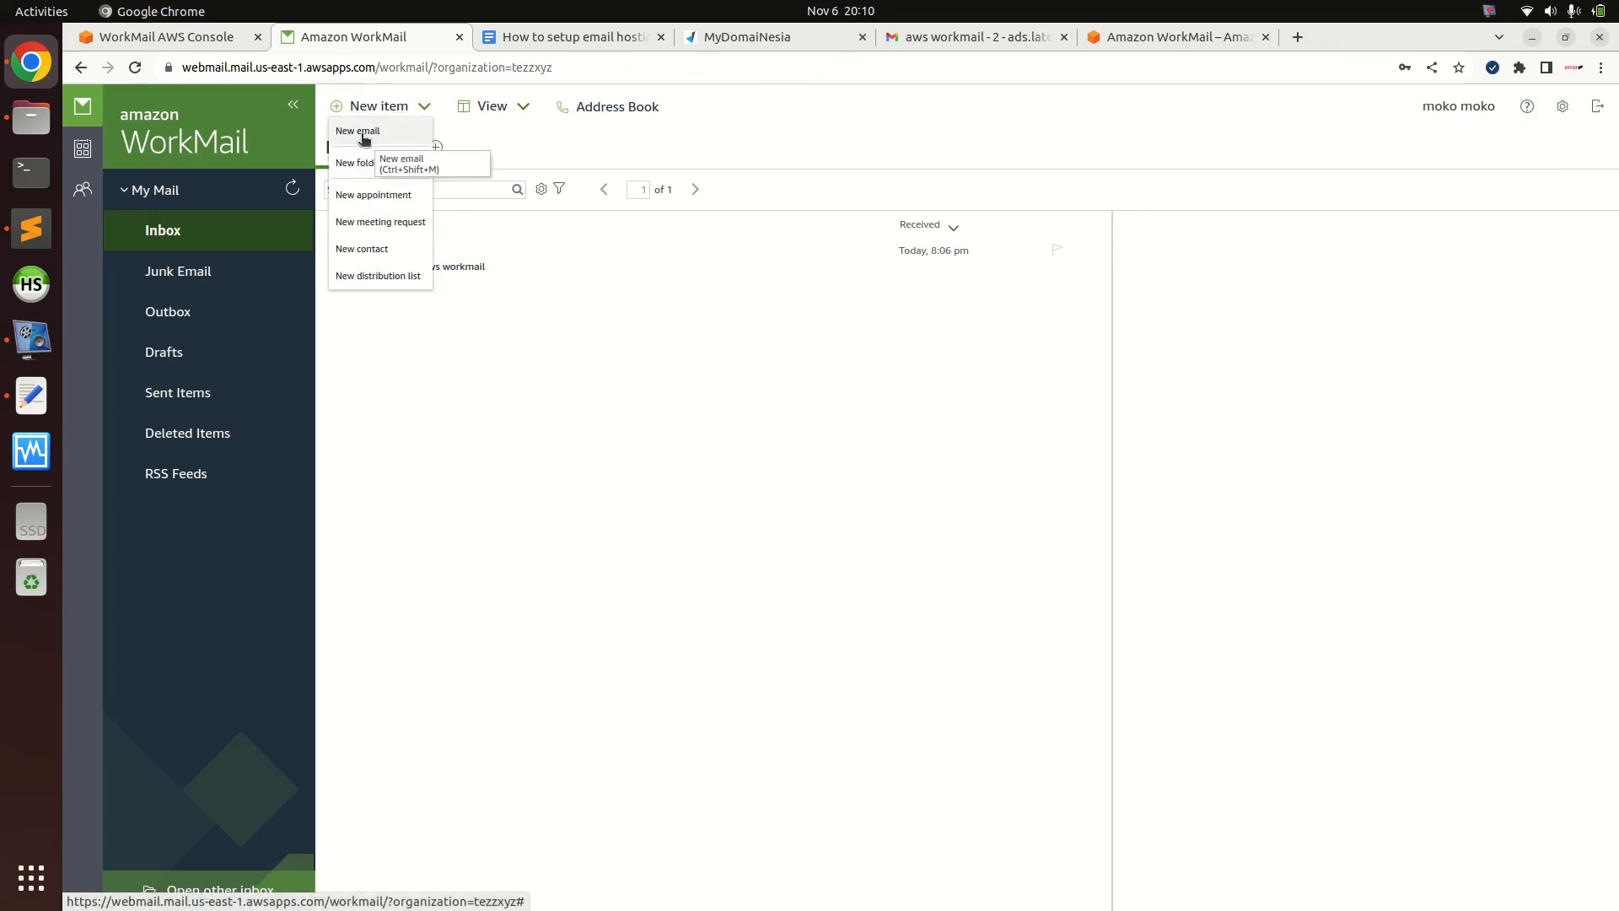
click(374, 142)
text(ad)
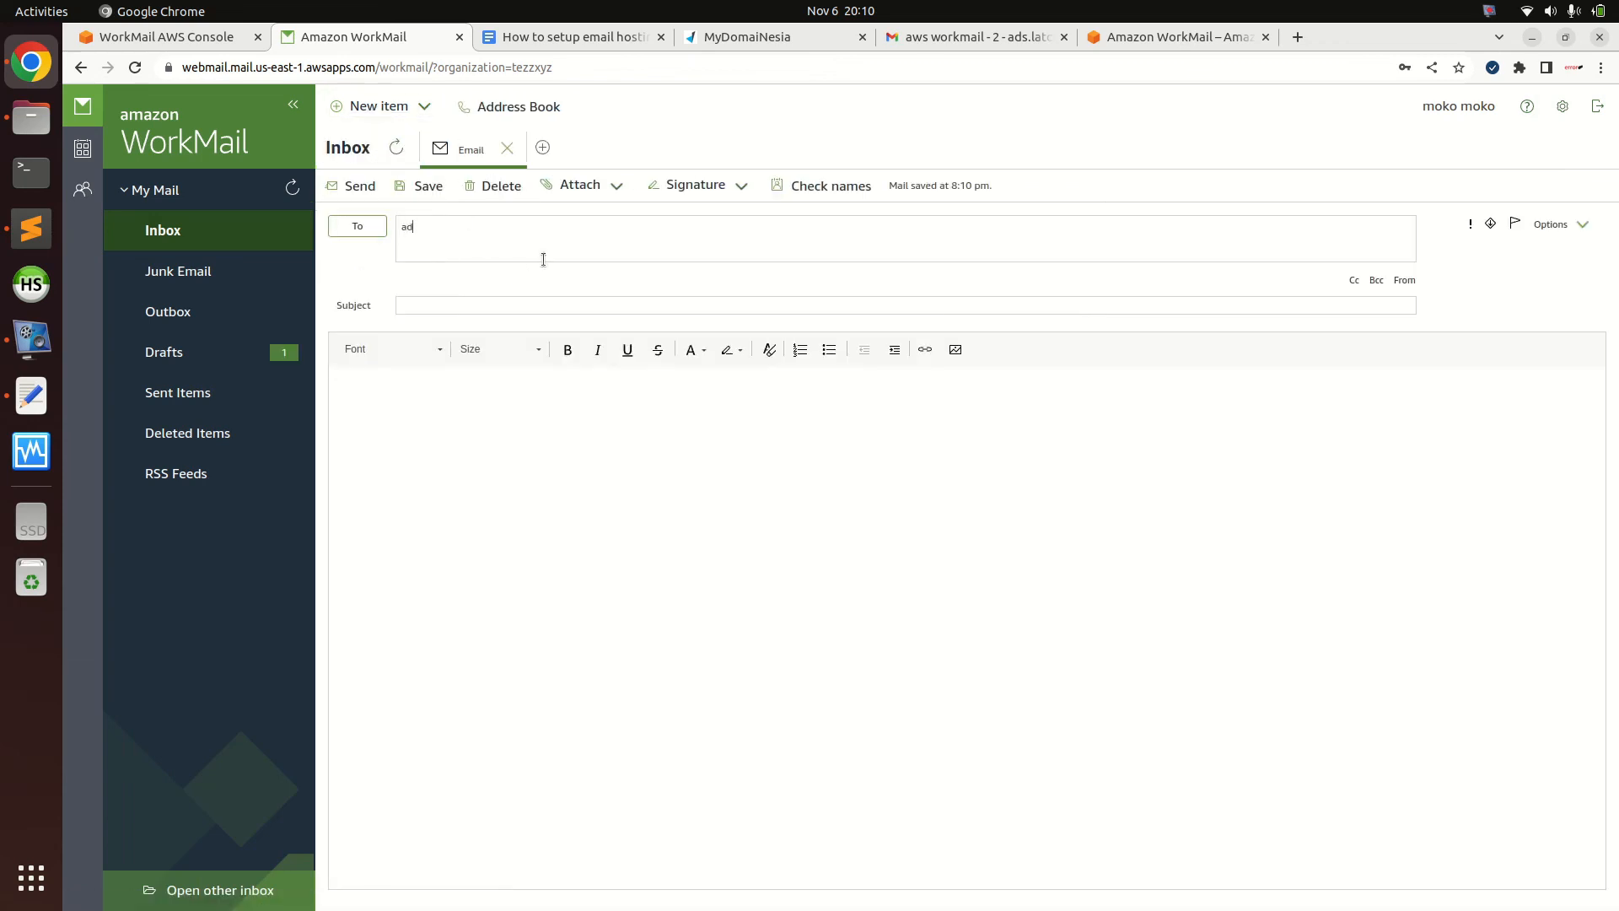
click(485, 257)
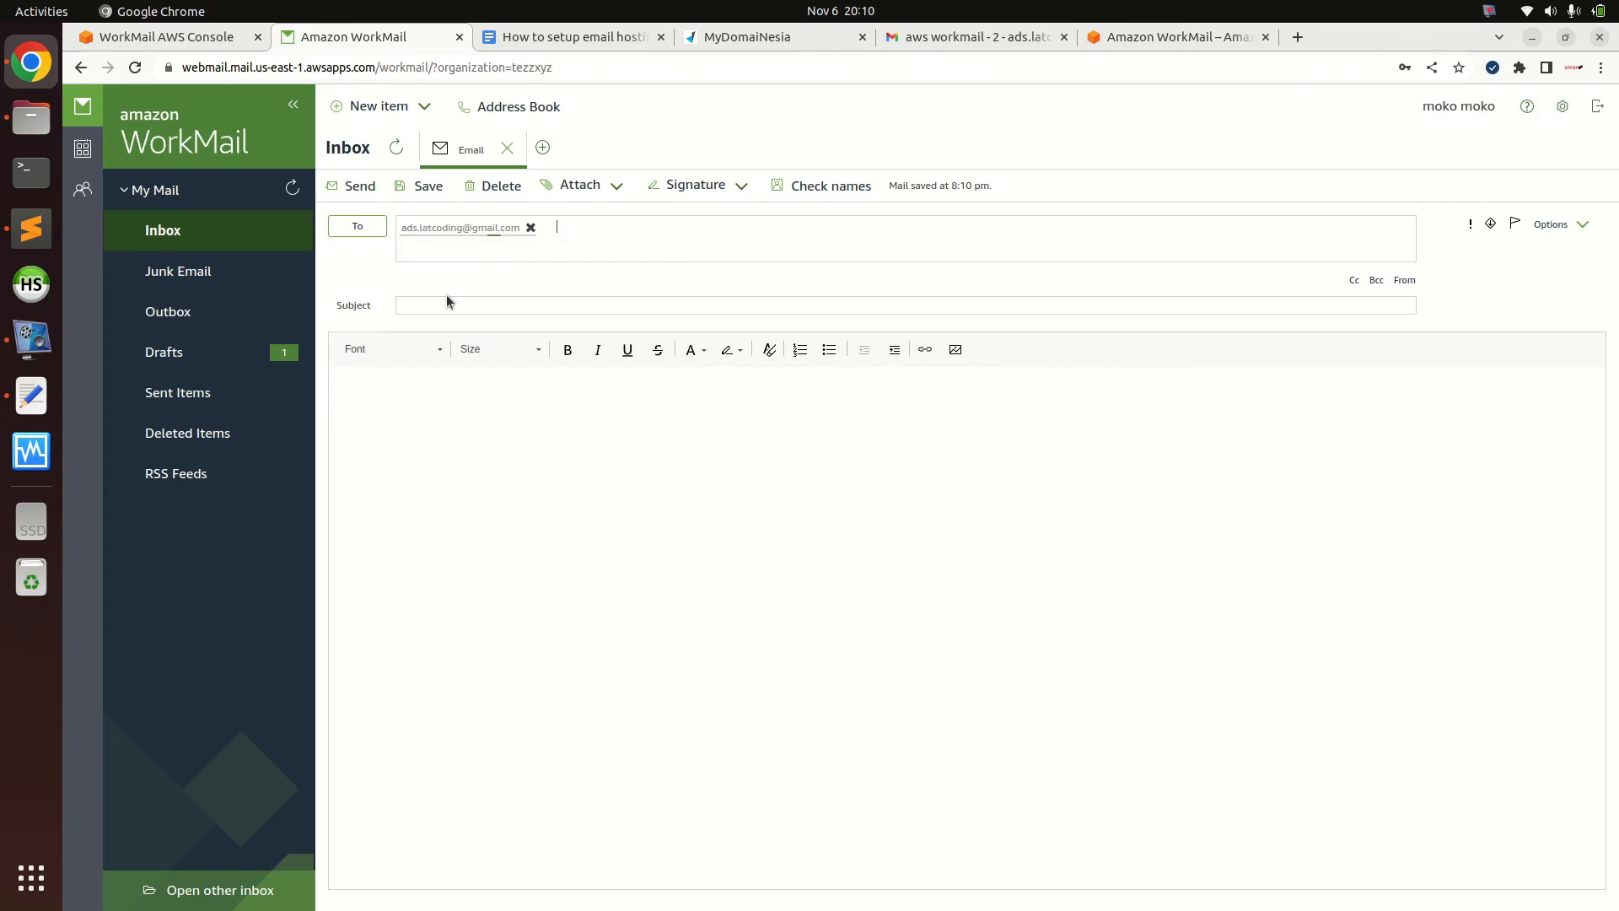
click(440, 304)
text(tezzz)
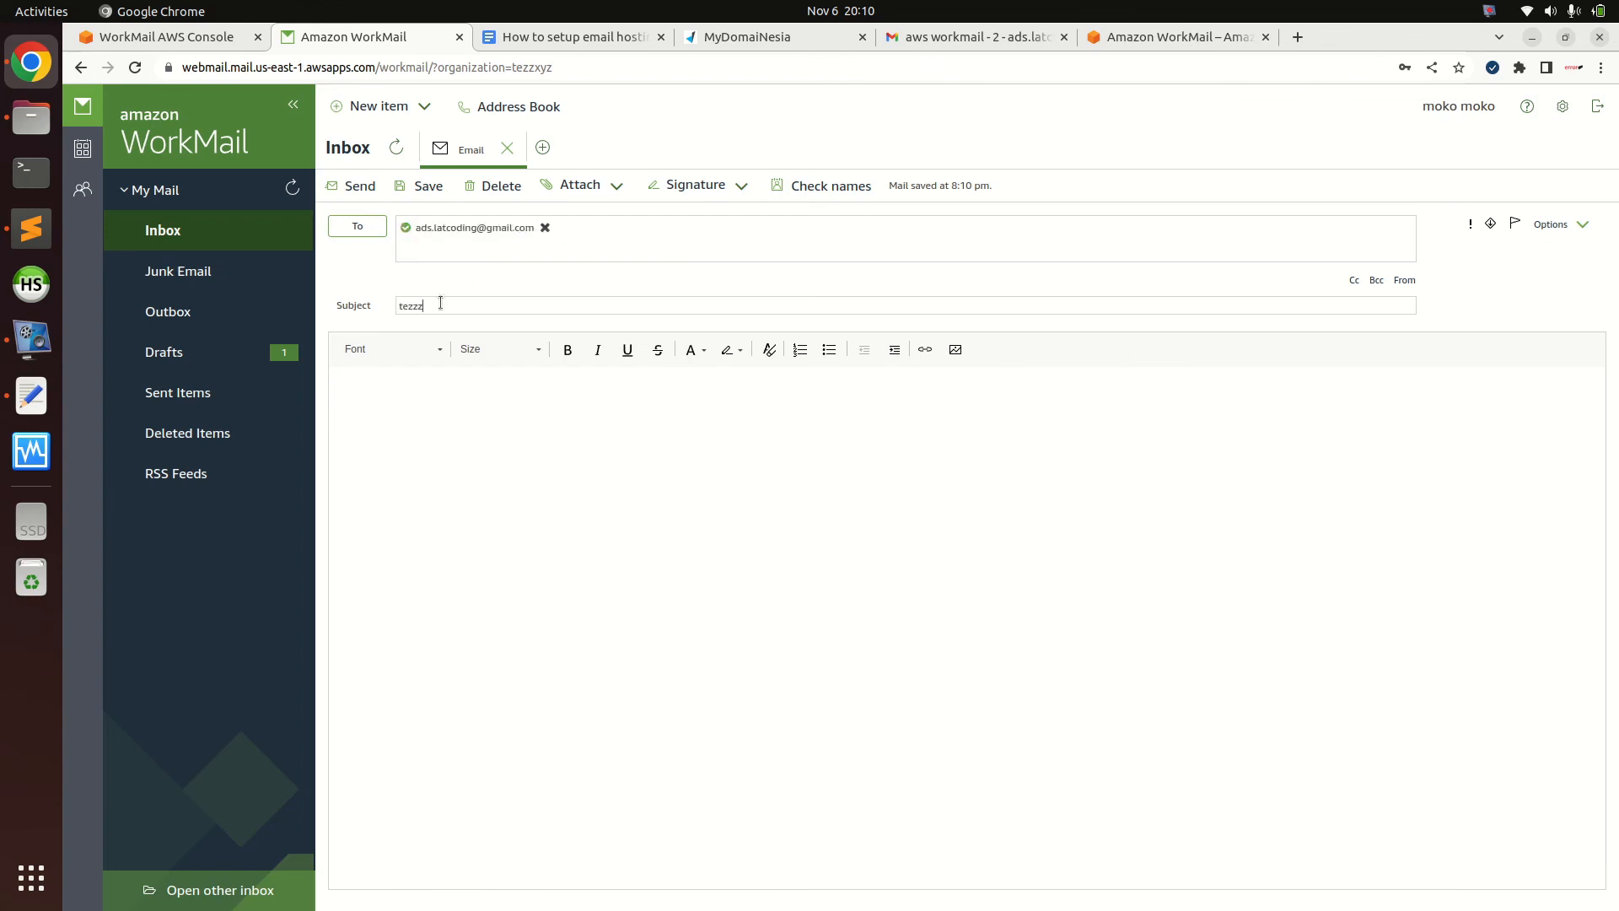
text(zz apps)
key(ctrl+a)
key(ctrl+c)
click(559, 455)
key(ctrl+v)
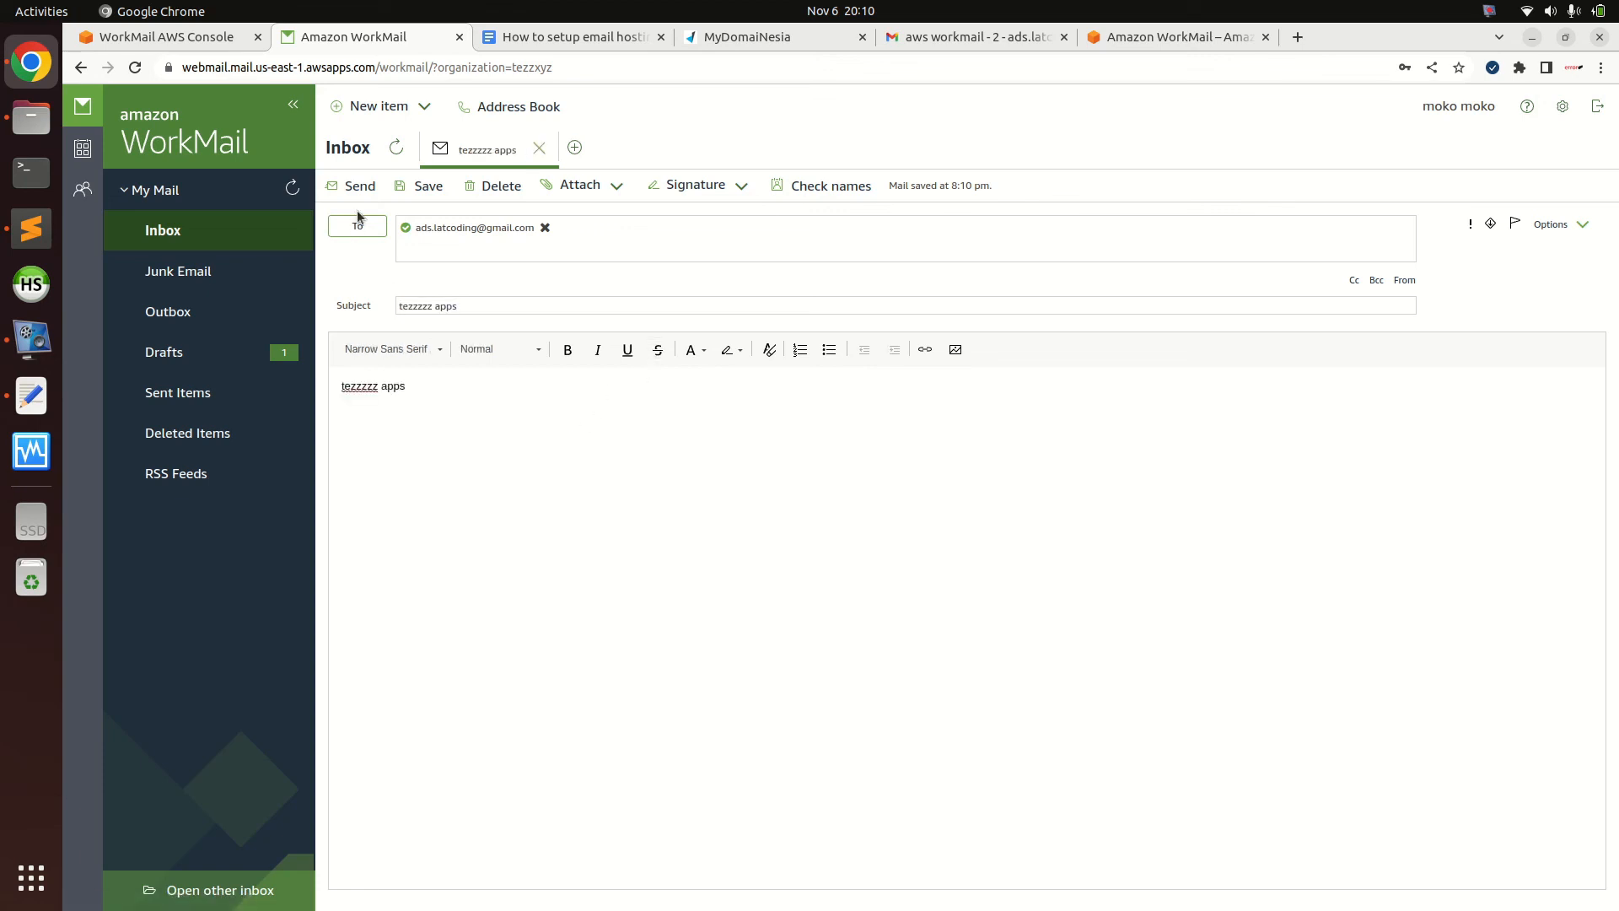
click(360, 188)
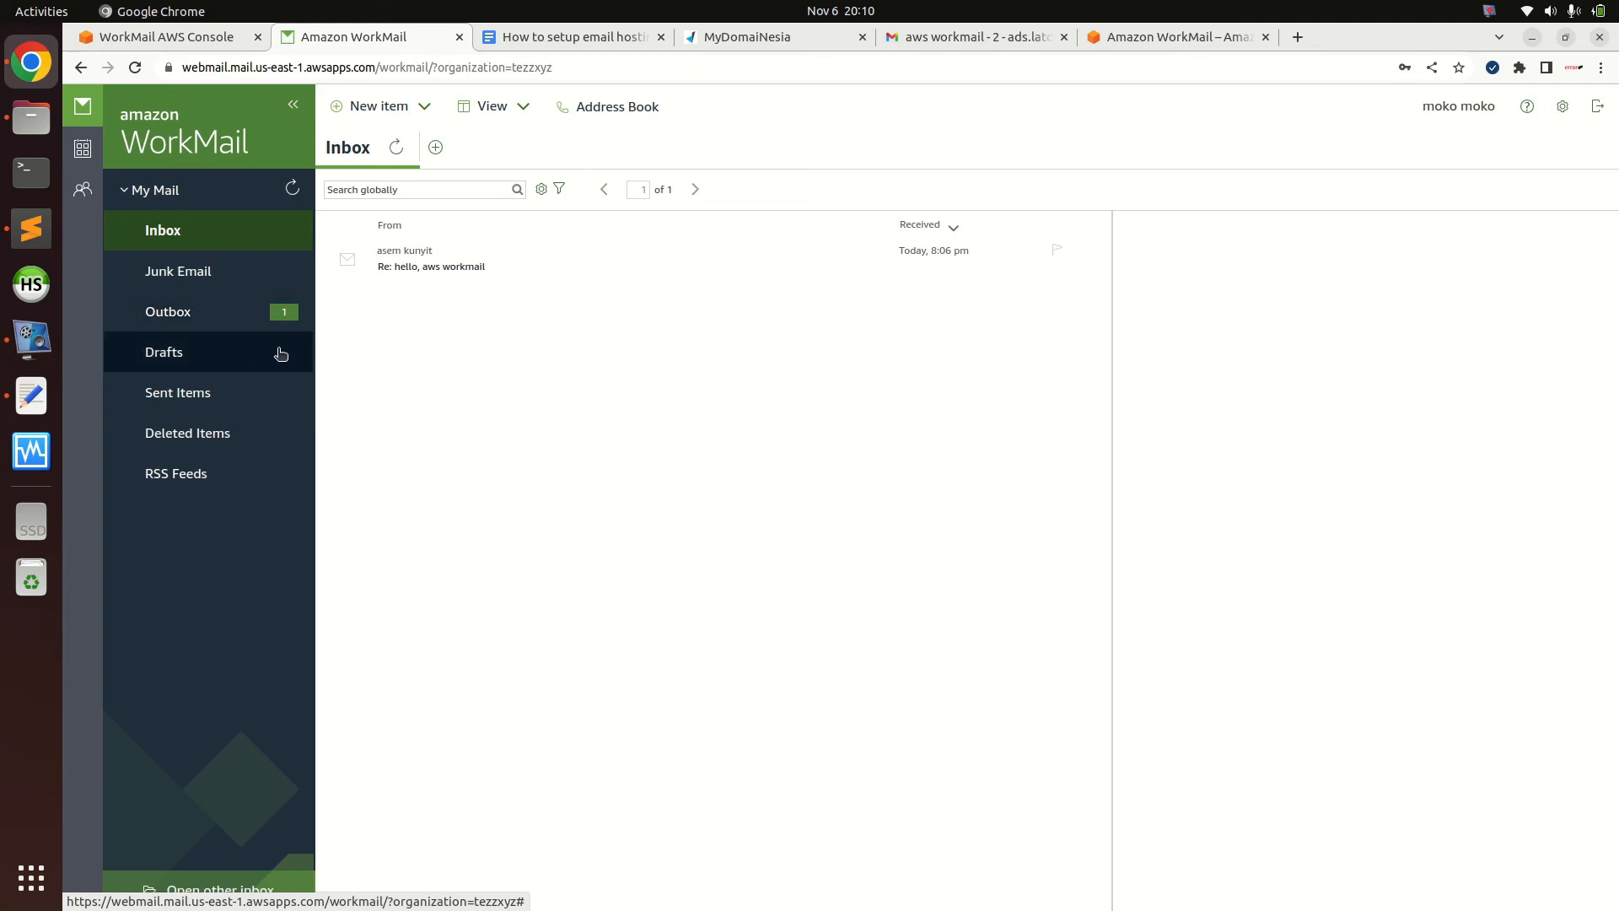
View the sent 'tezzzzz apps' message in Sent Items, then bring up the Gmail inbox
click(217, 392)
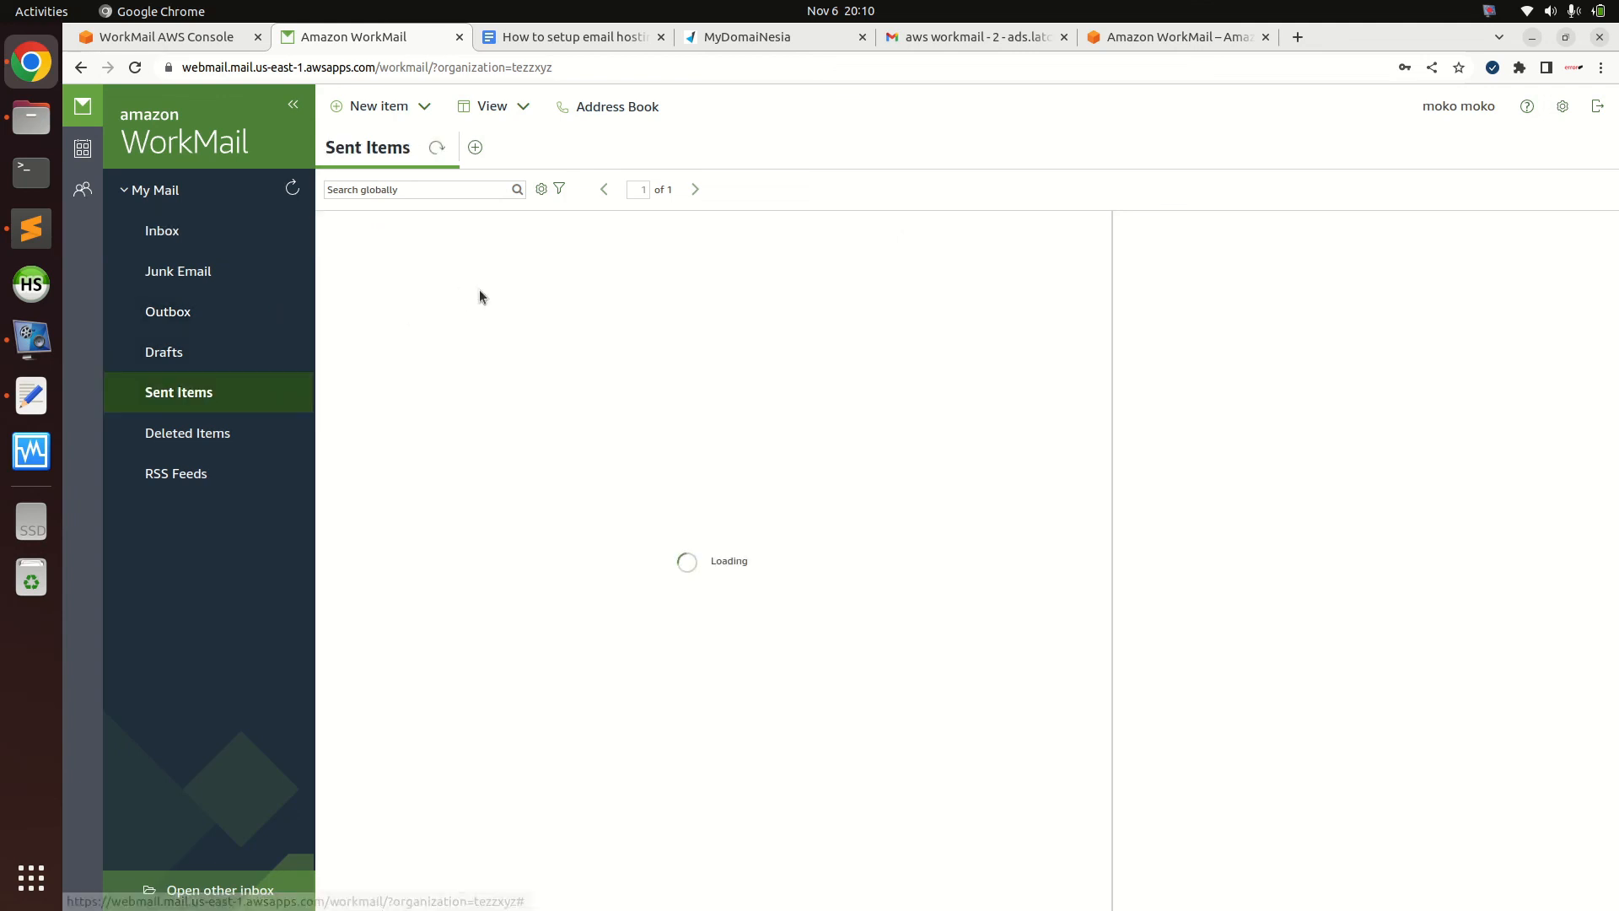
click(520, 264)
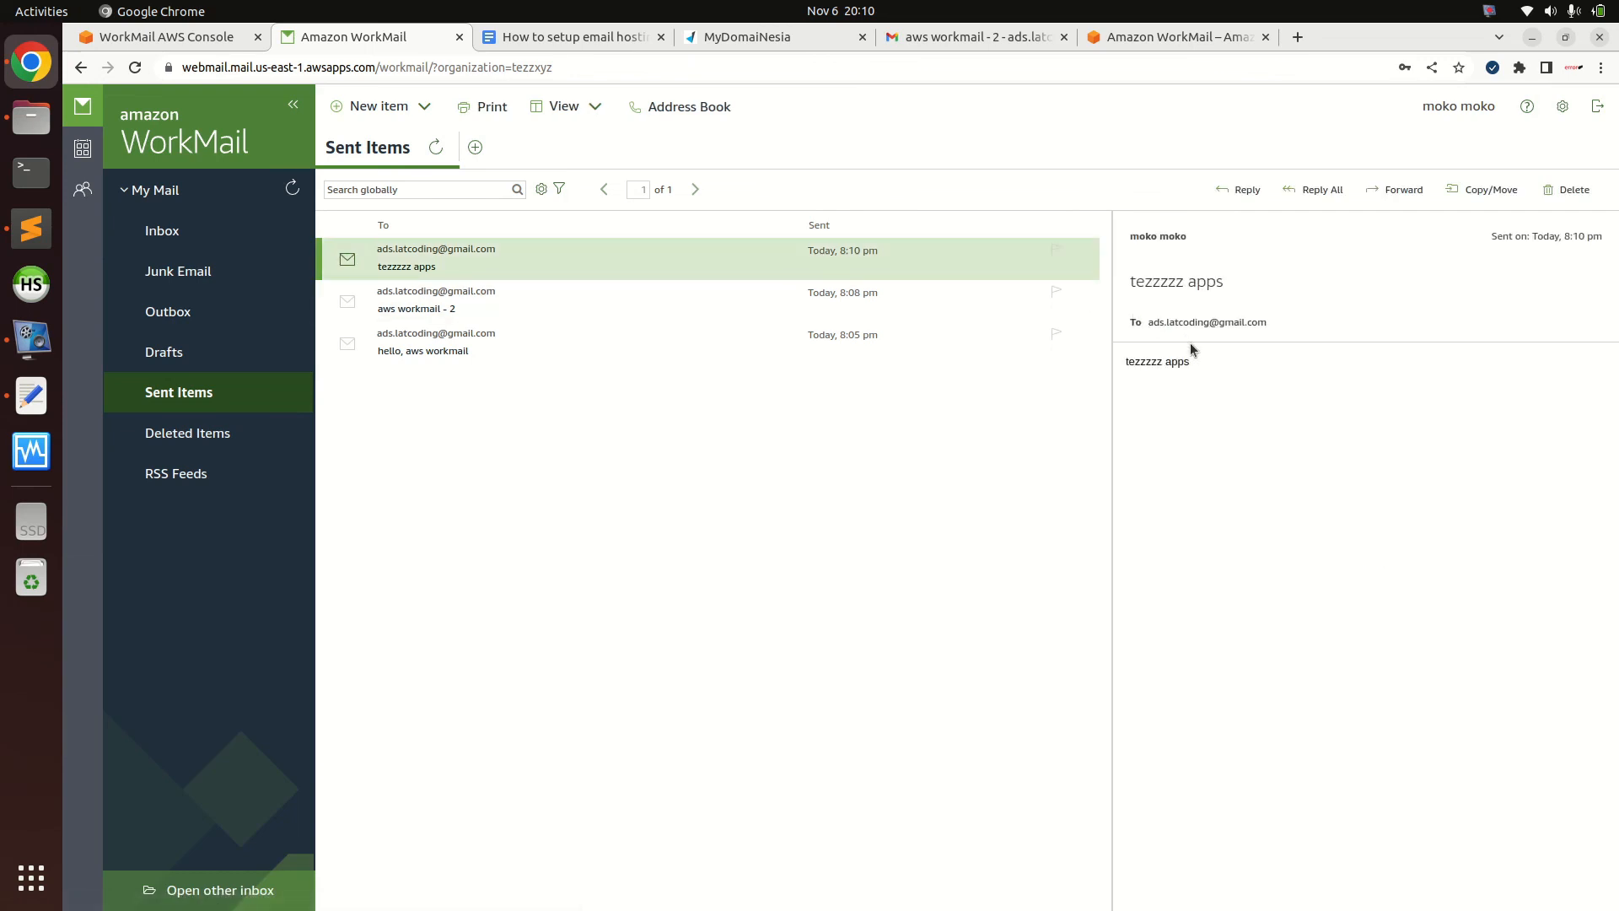
click(910, 42)
click(143, 226)
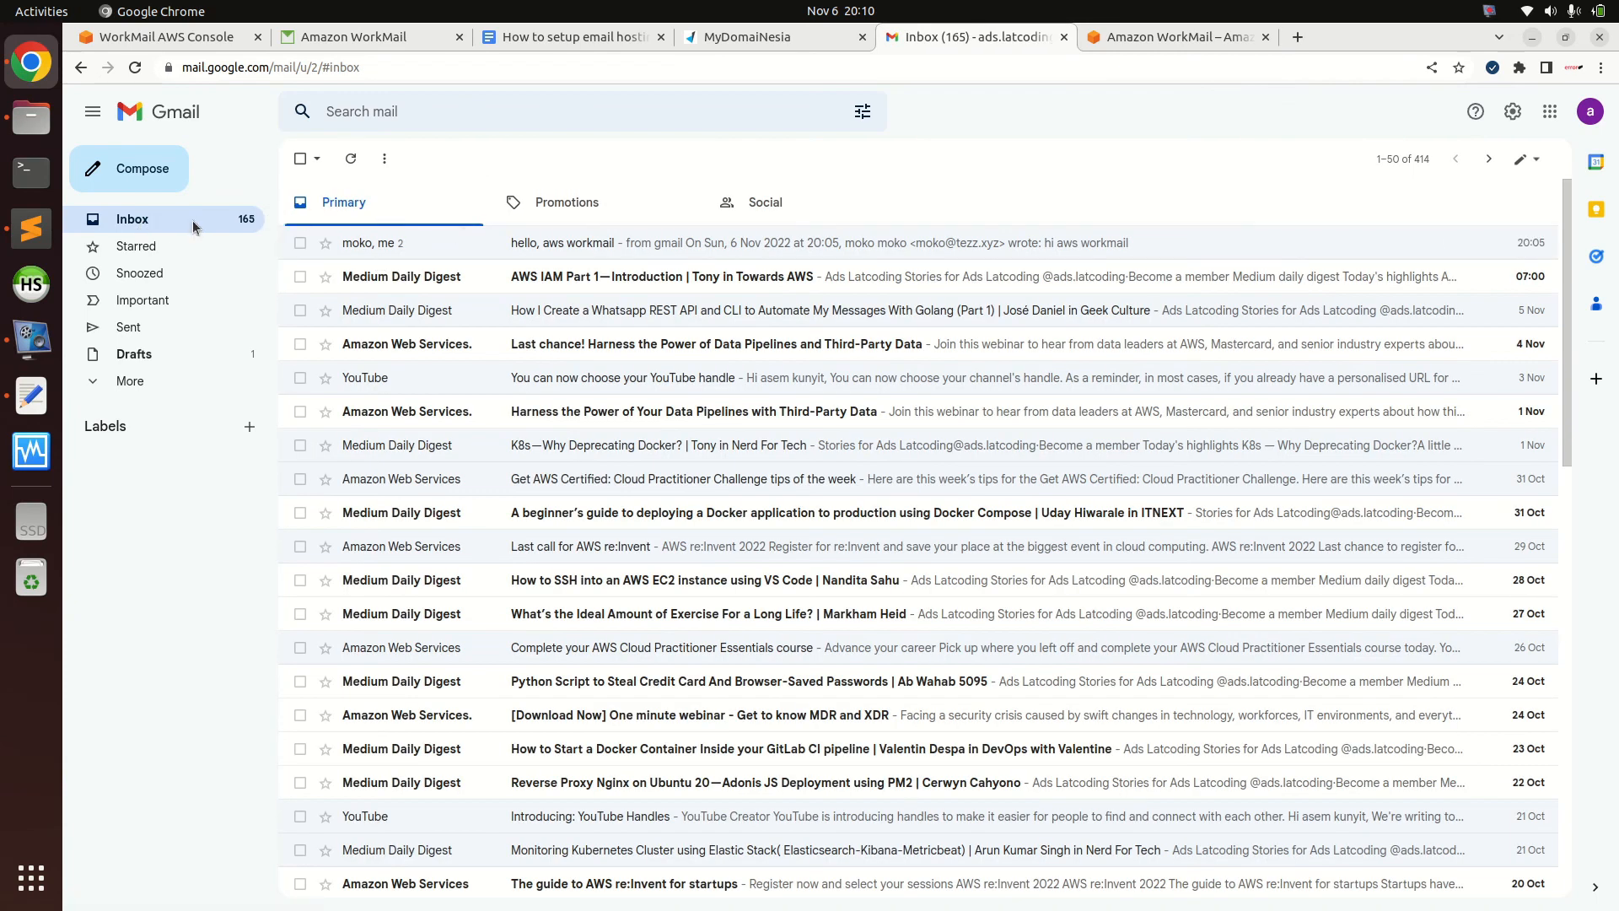
Refresh Gmail and WorkMail Sent Items while waiting for the new test message to arrive
click(155, 222)
click(355, 162)
click(349, 160)
click(360, 37)
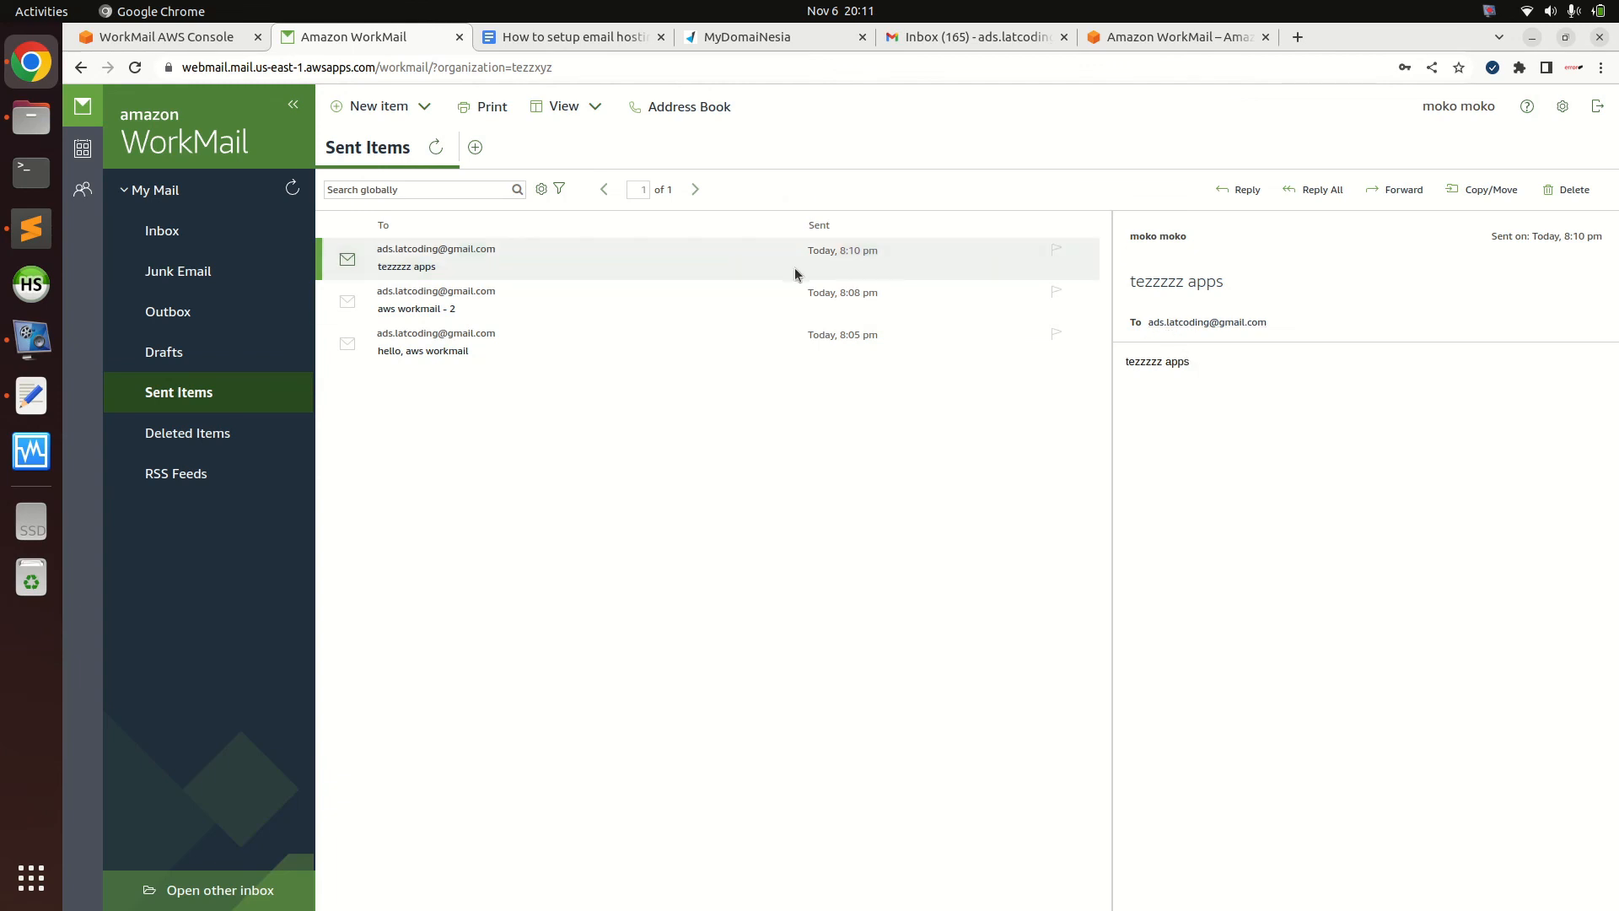
click(203, 392)
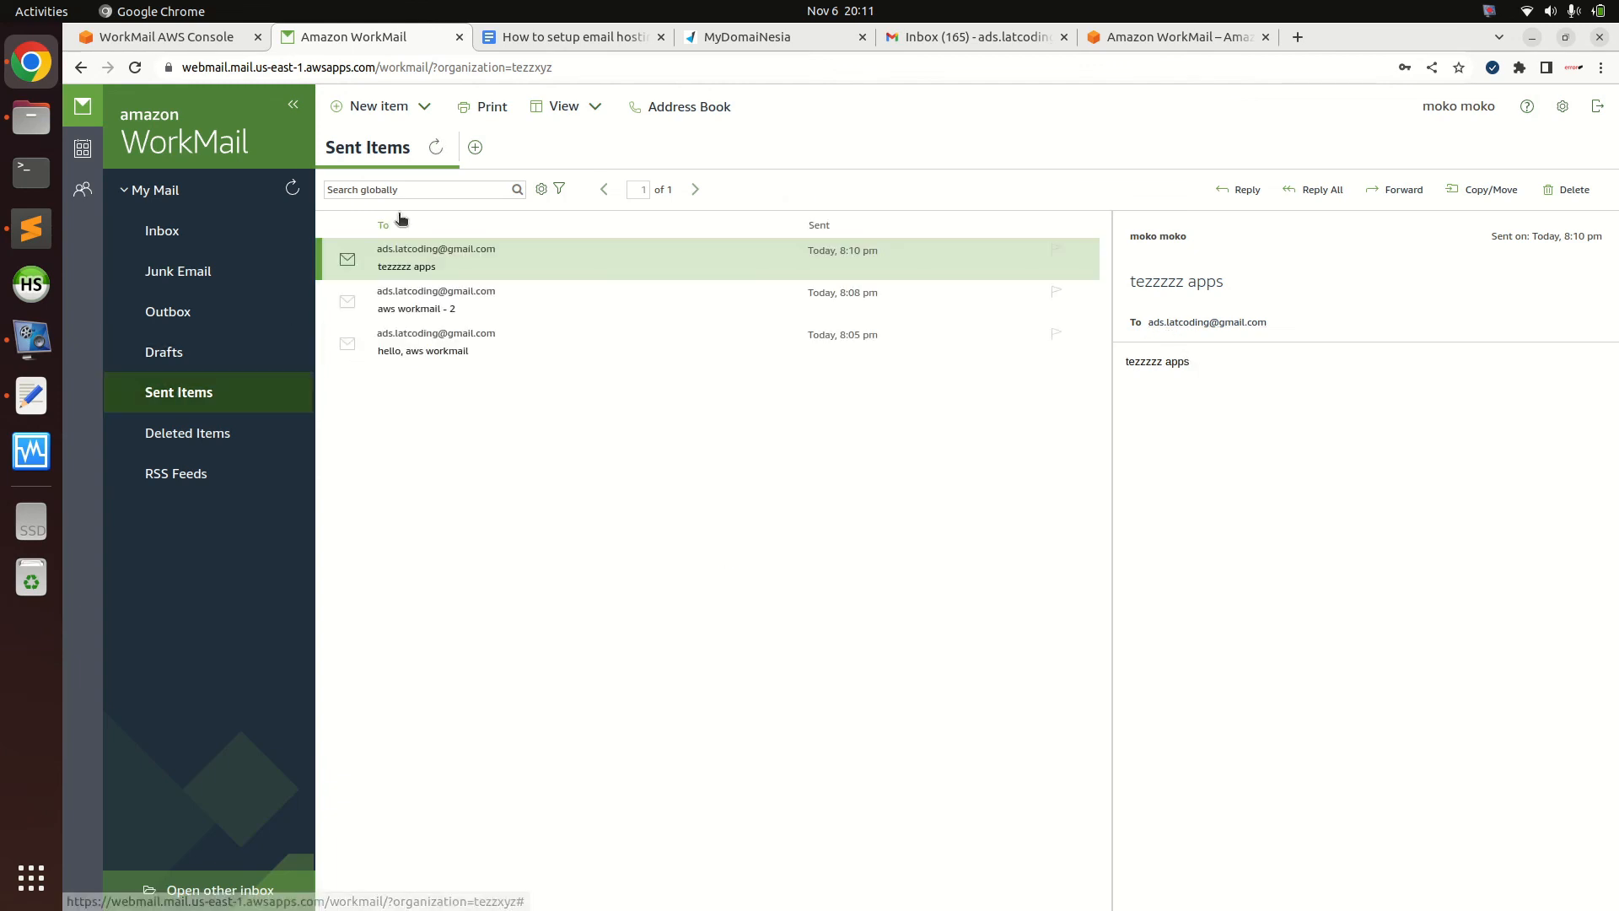
click(938, 39)
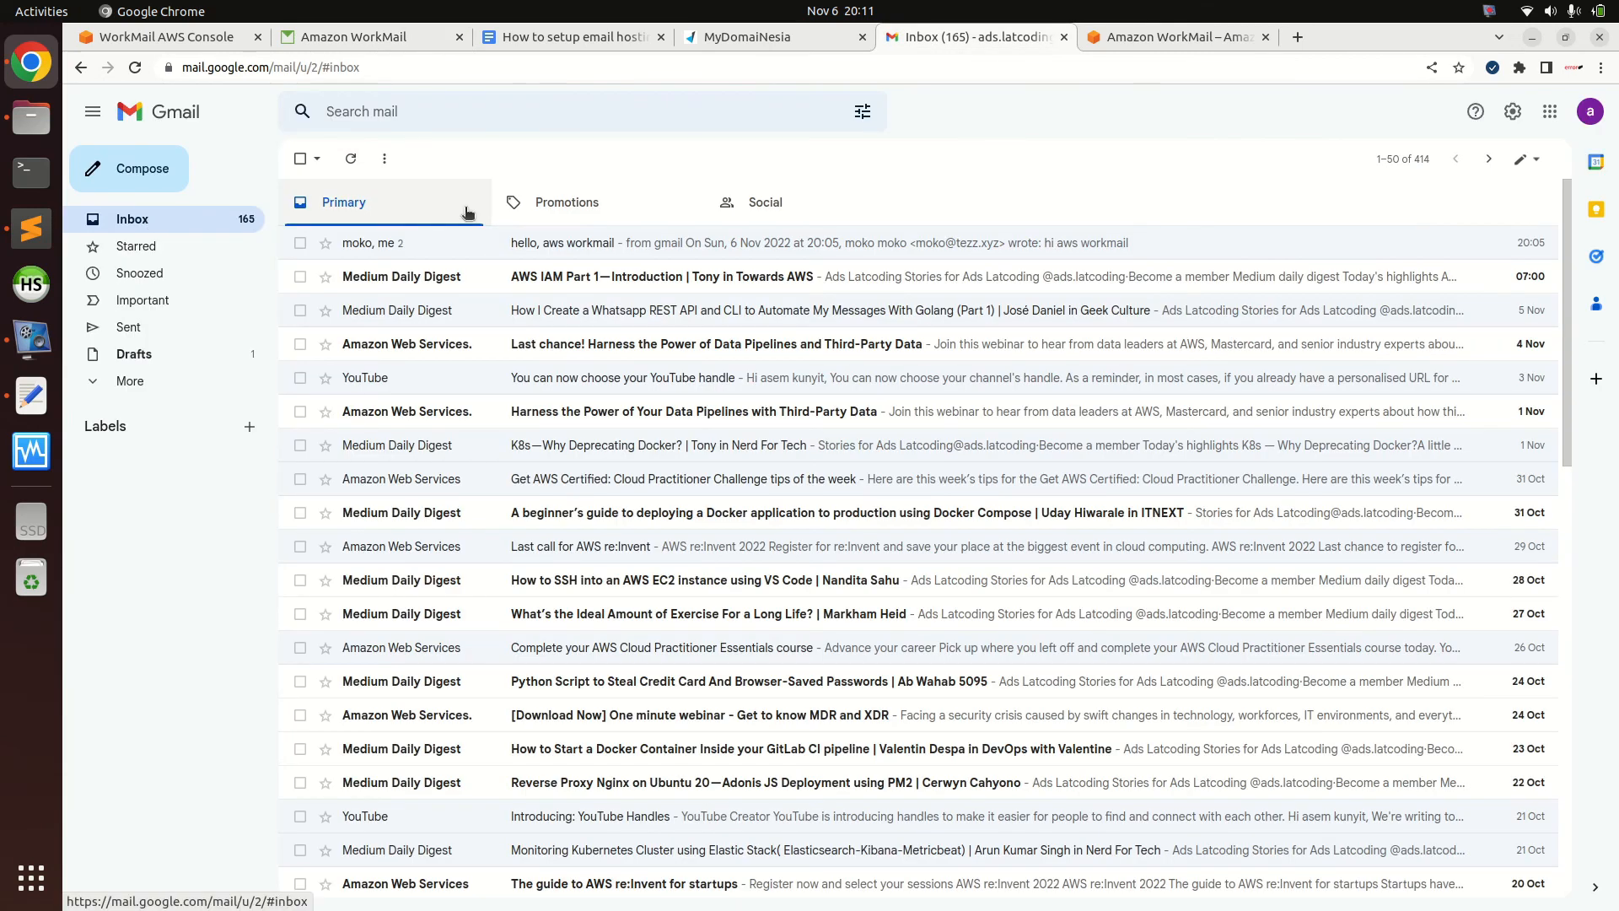
Open the 'tezzzzz apps' email under Promotions, confirm it came from tezzxyz.awsapps.com, then return to WorkMail
click(540, 213)
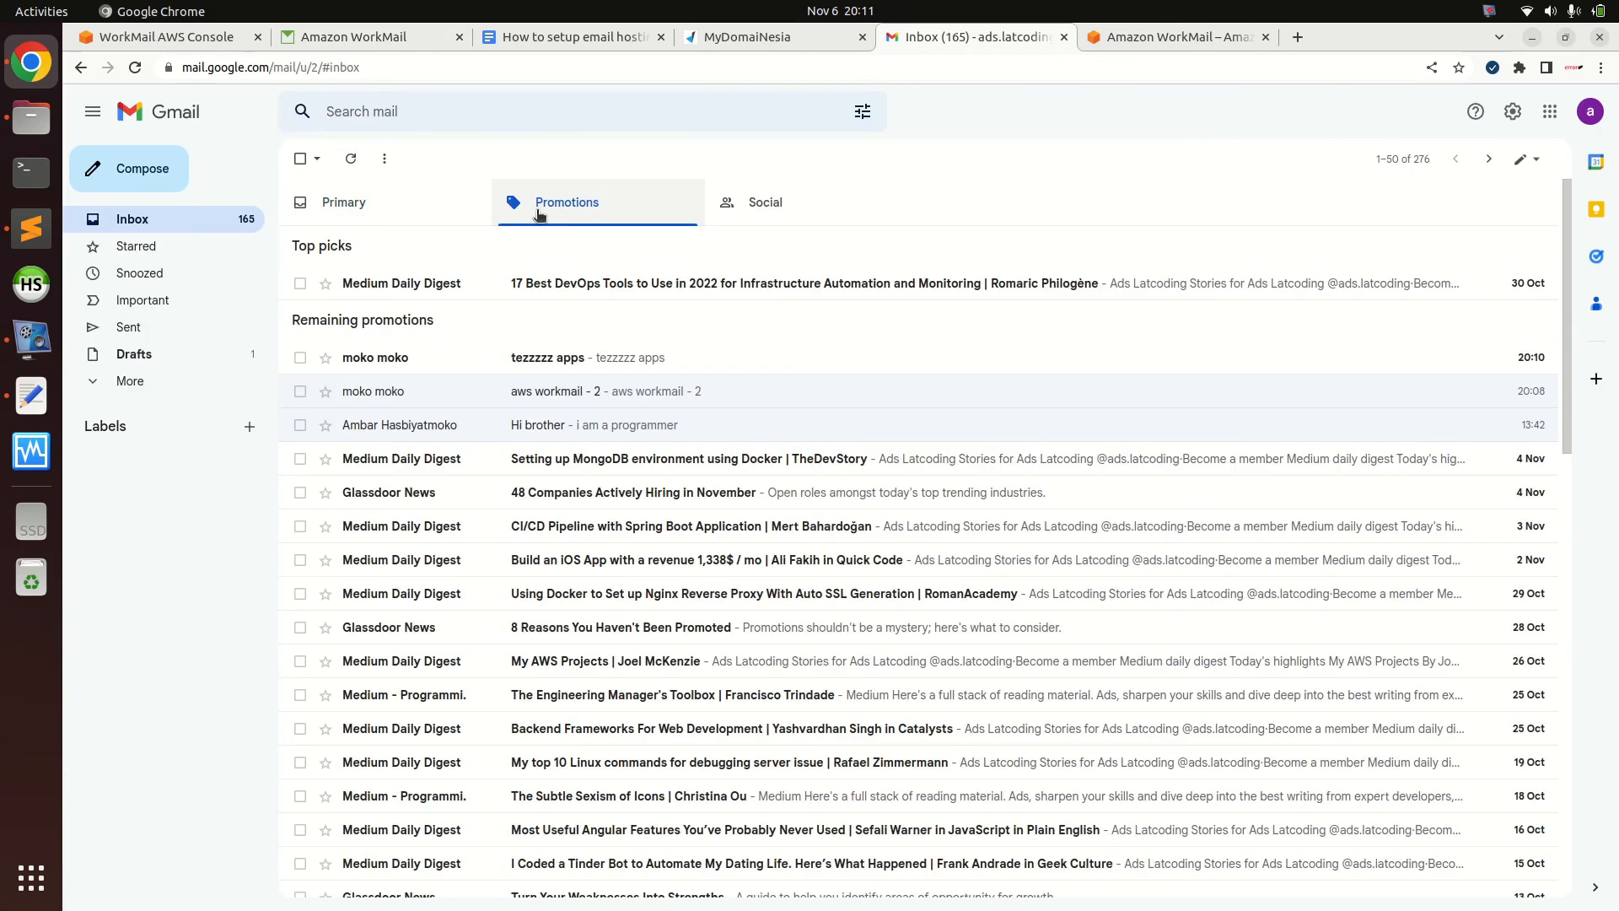
click(547, 358)
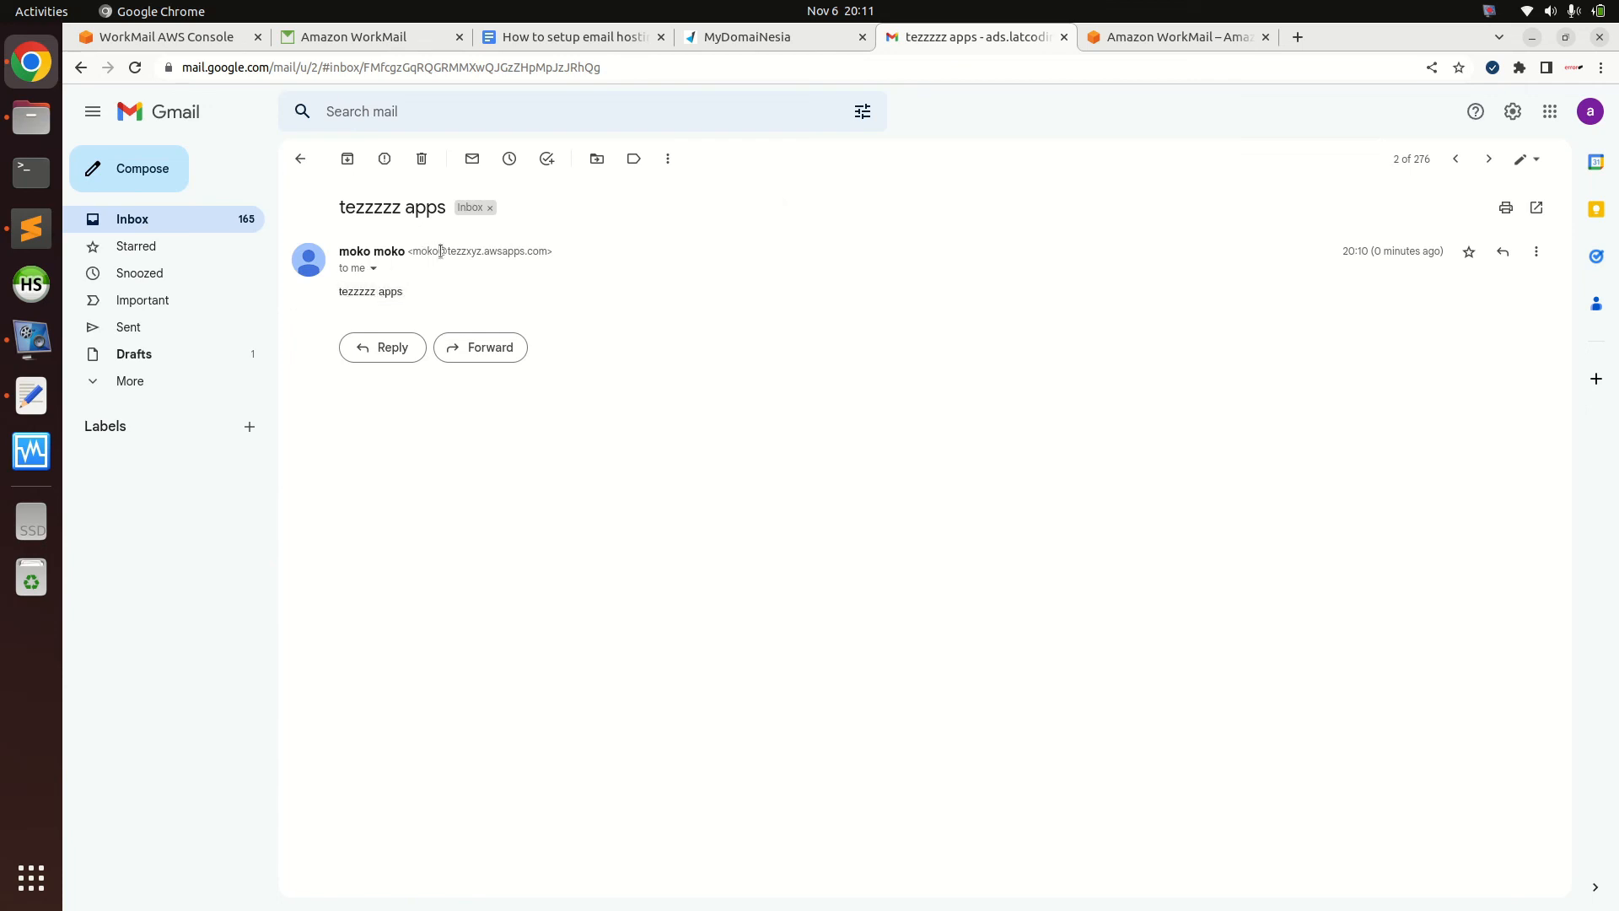
drag(448, 251, 552, 251)
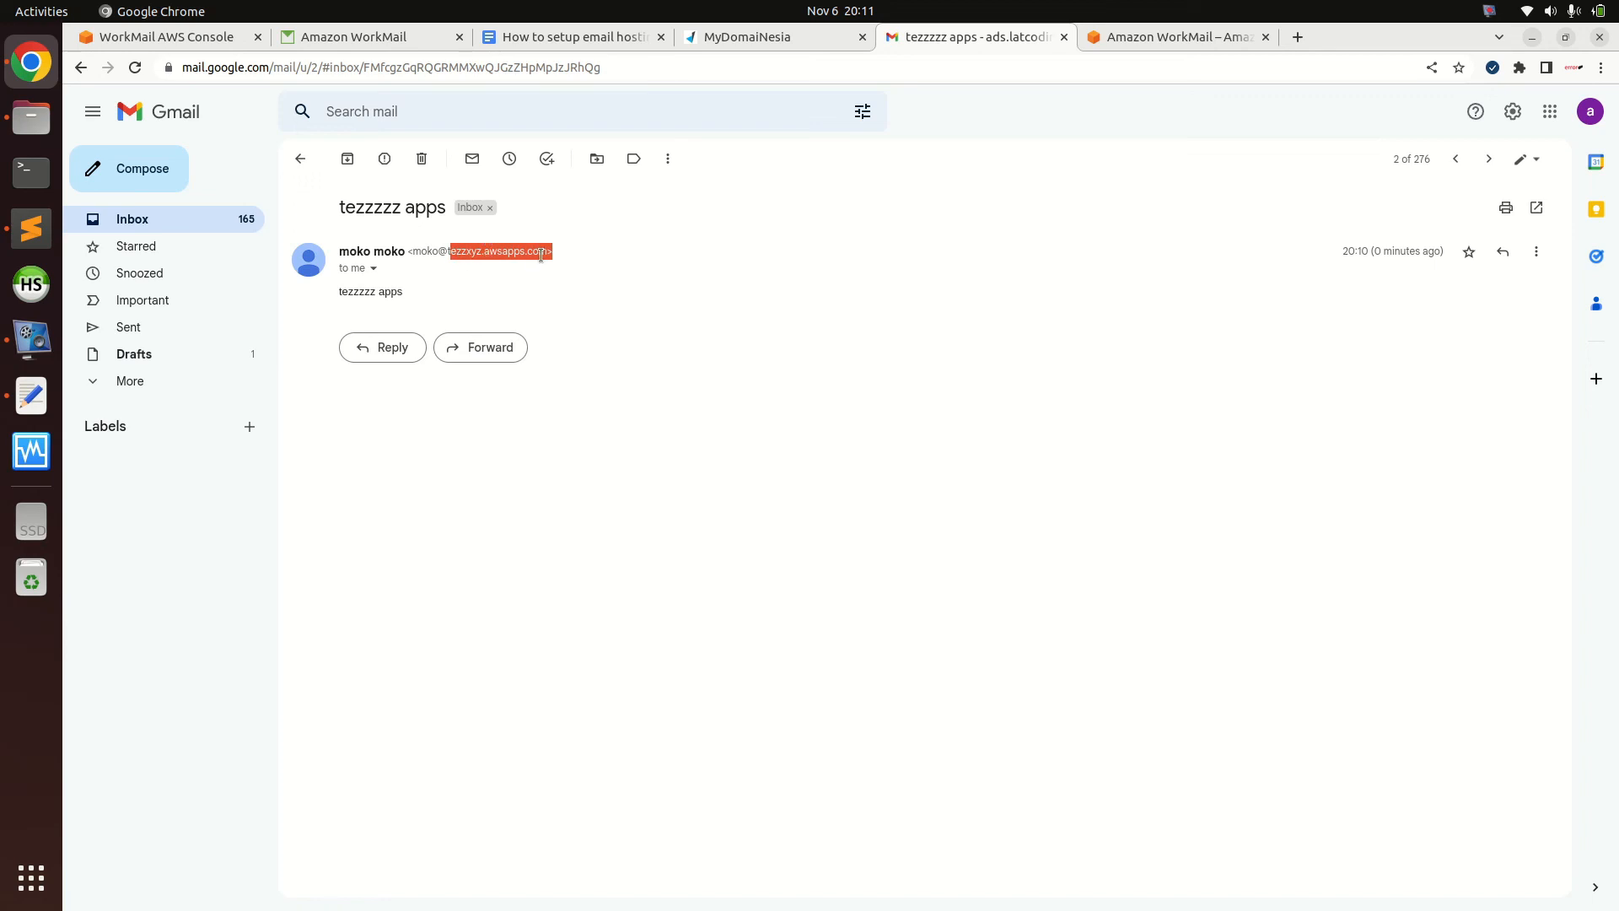
click(373, 268)
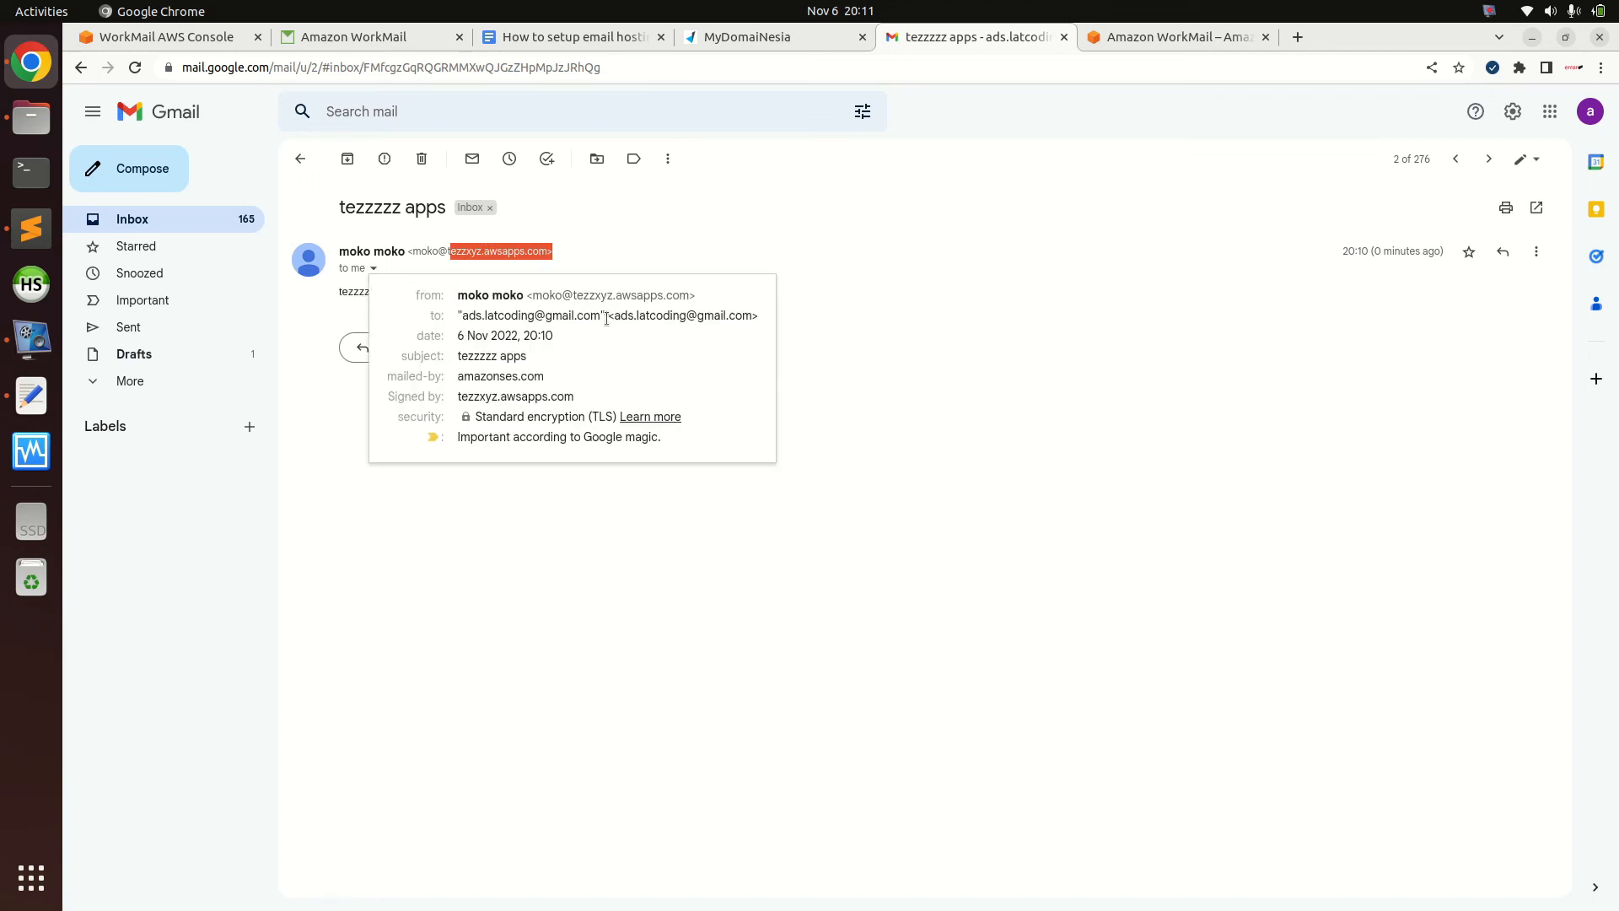
drag(572, 296, 781, 404)
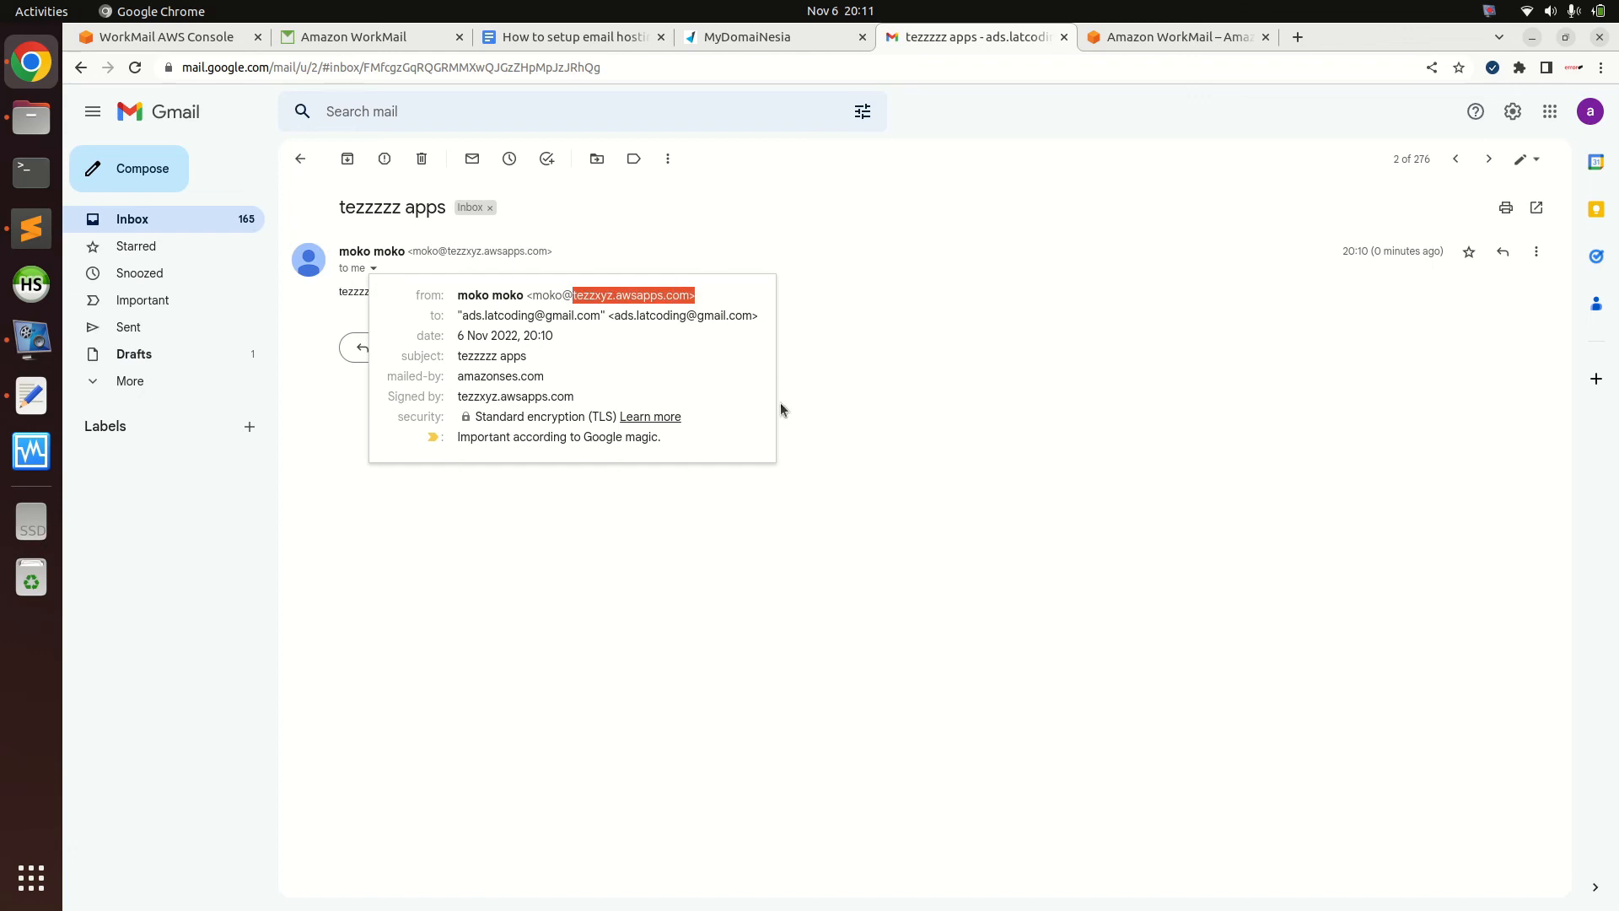
click(607, 311)
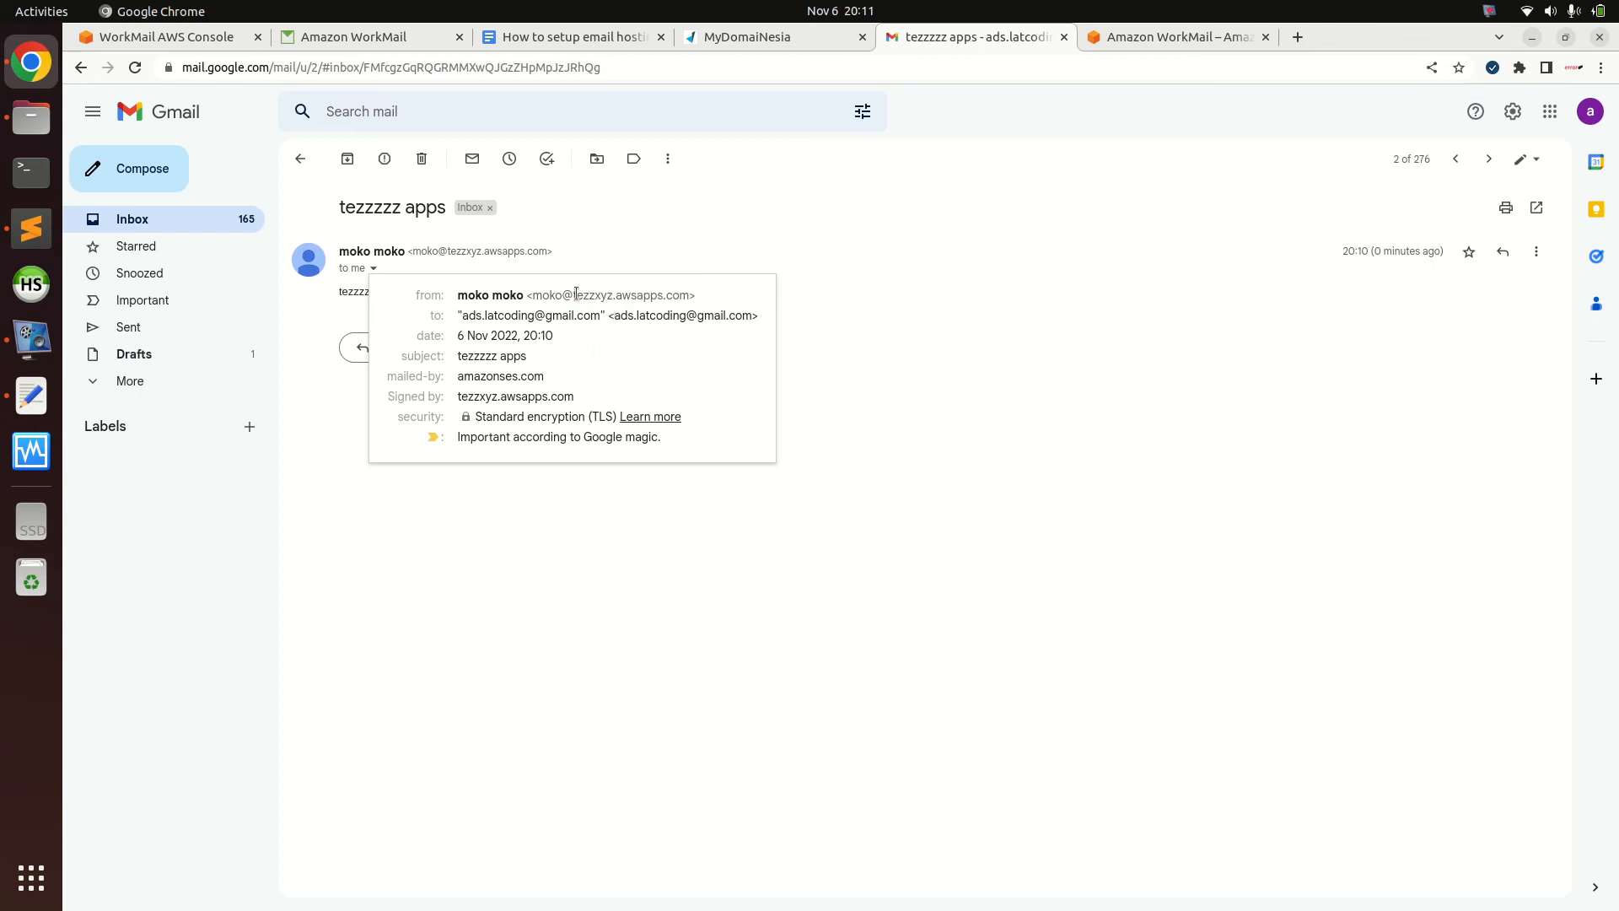
drag(574, 295, 689, 297)
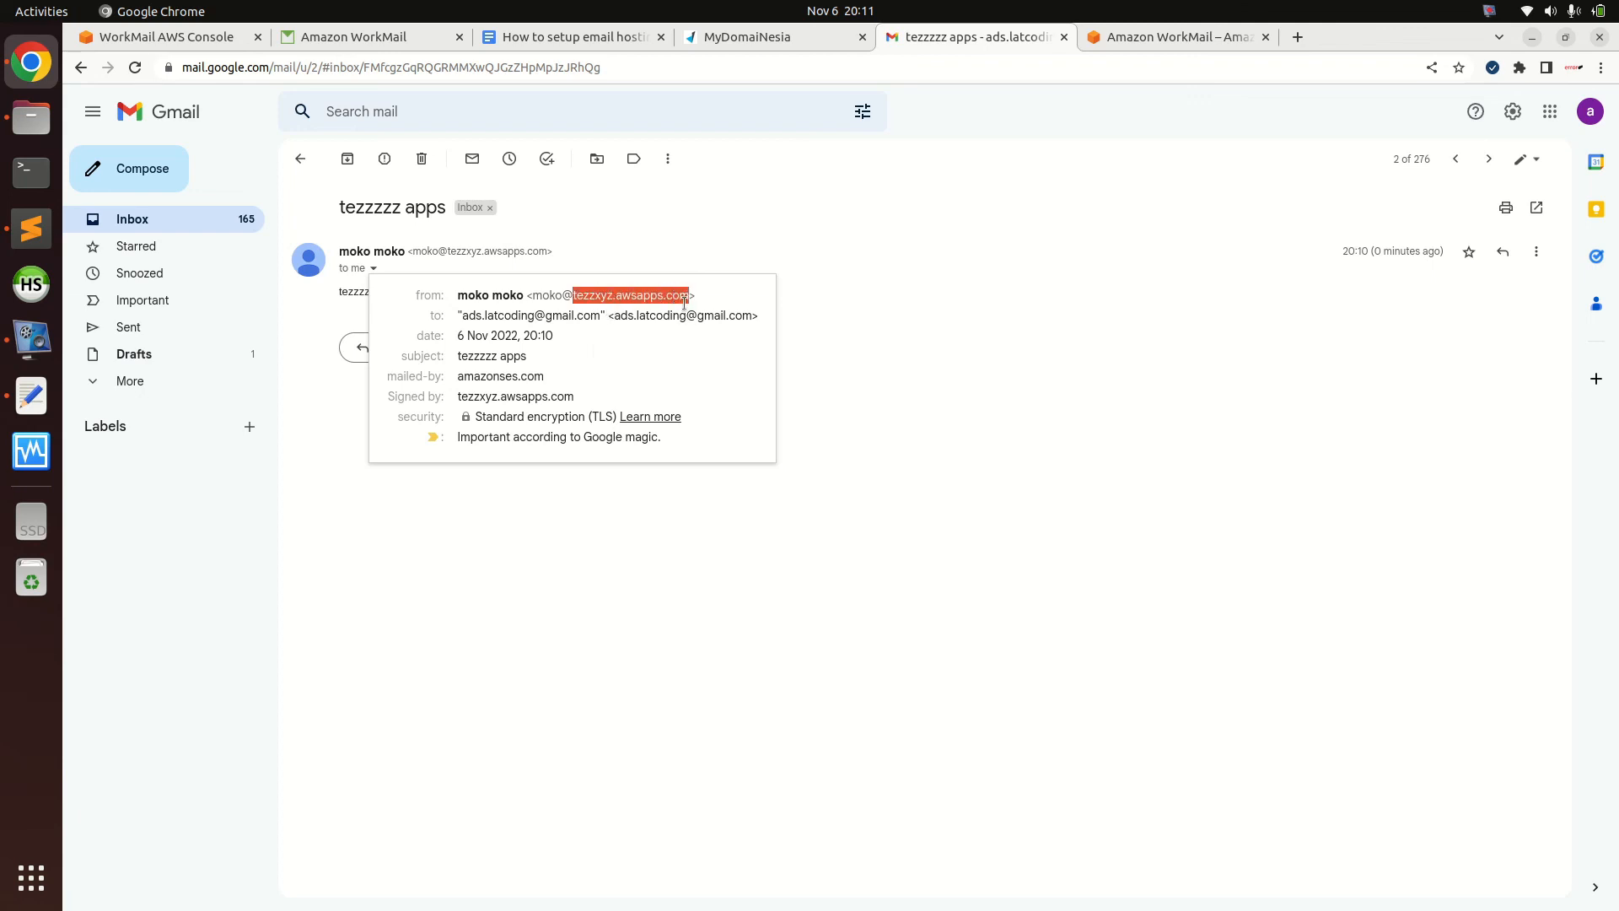
click(892, 407)
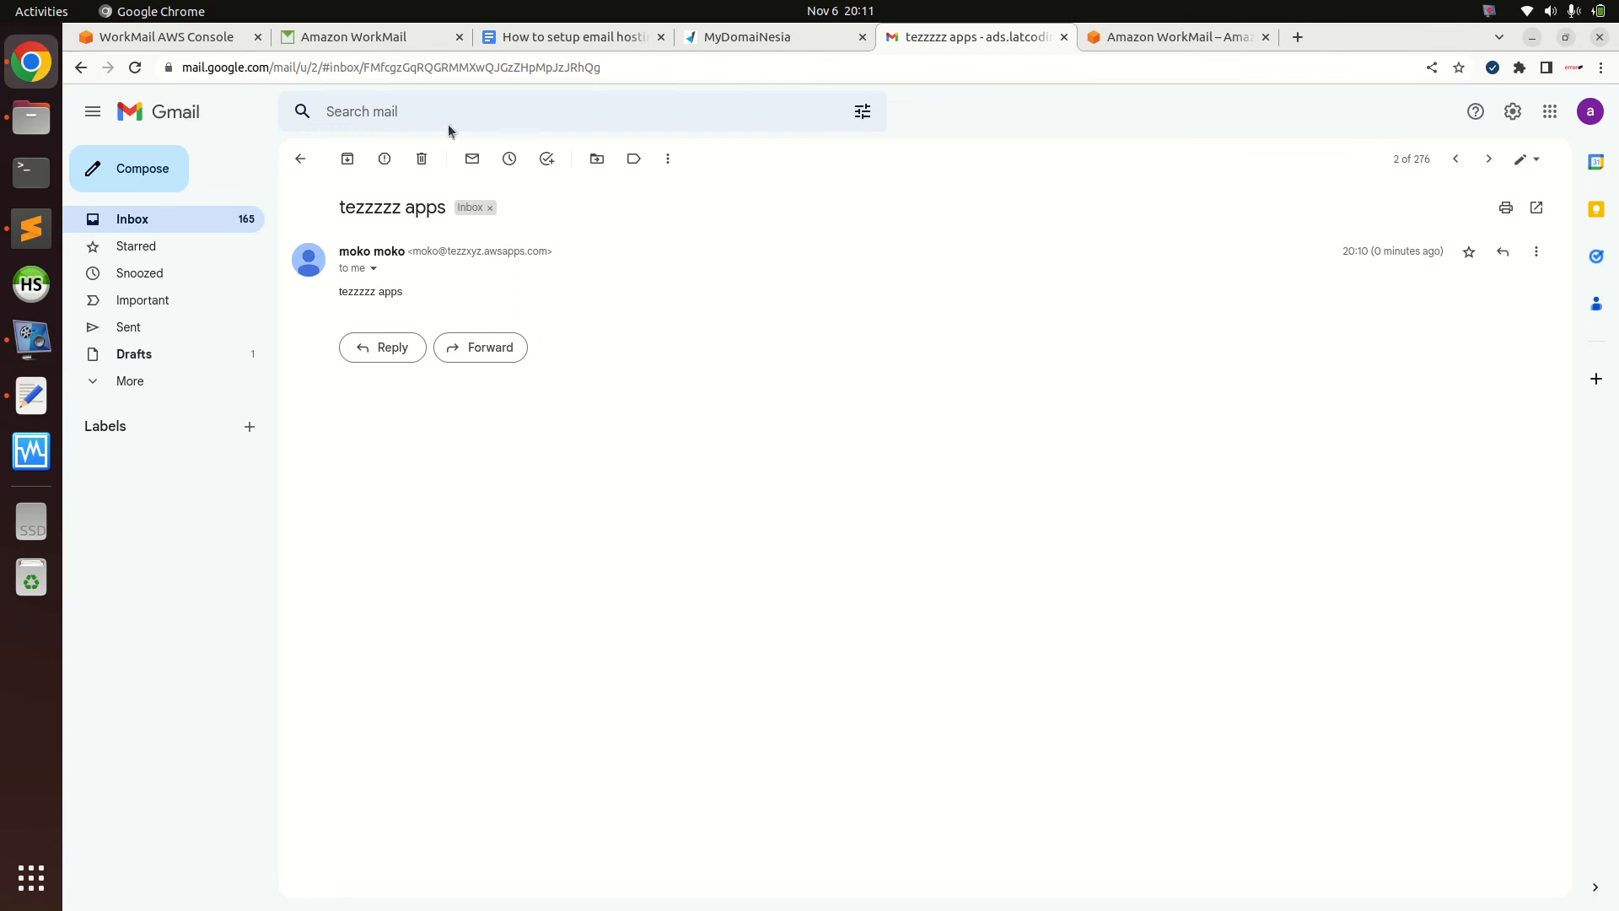
click(373, 38)
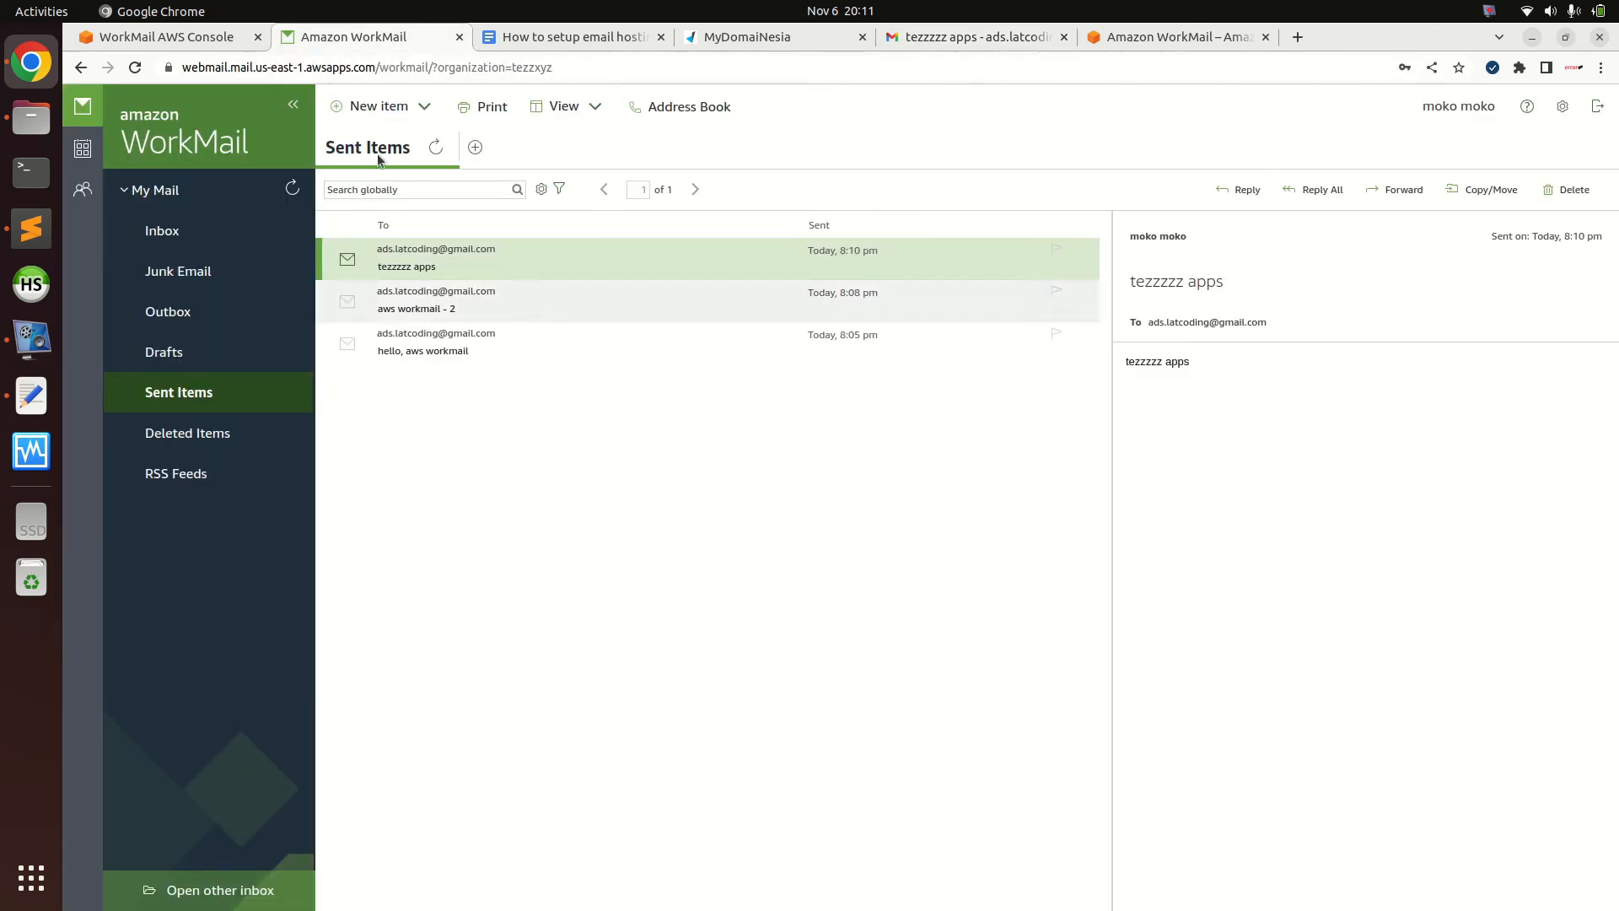
Switch to the WorkMail admin console tab showing the user's details page (51200 MB quota)
click(223, 37)
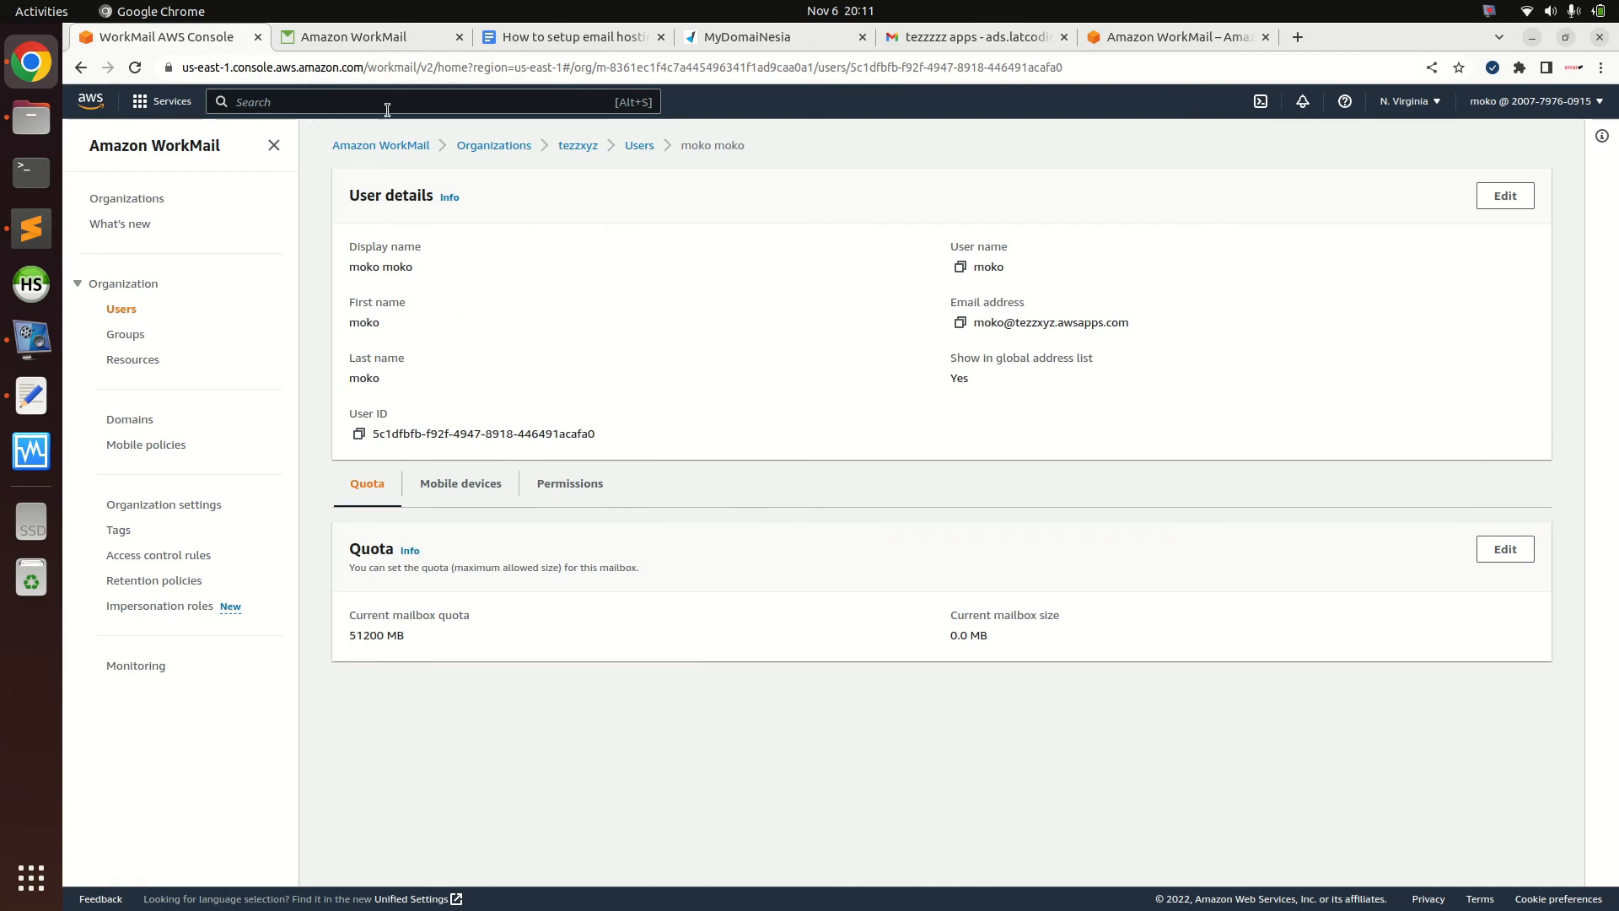
click(354, 37)
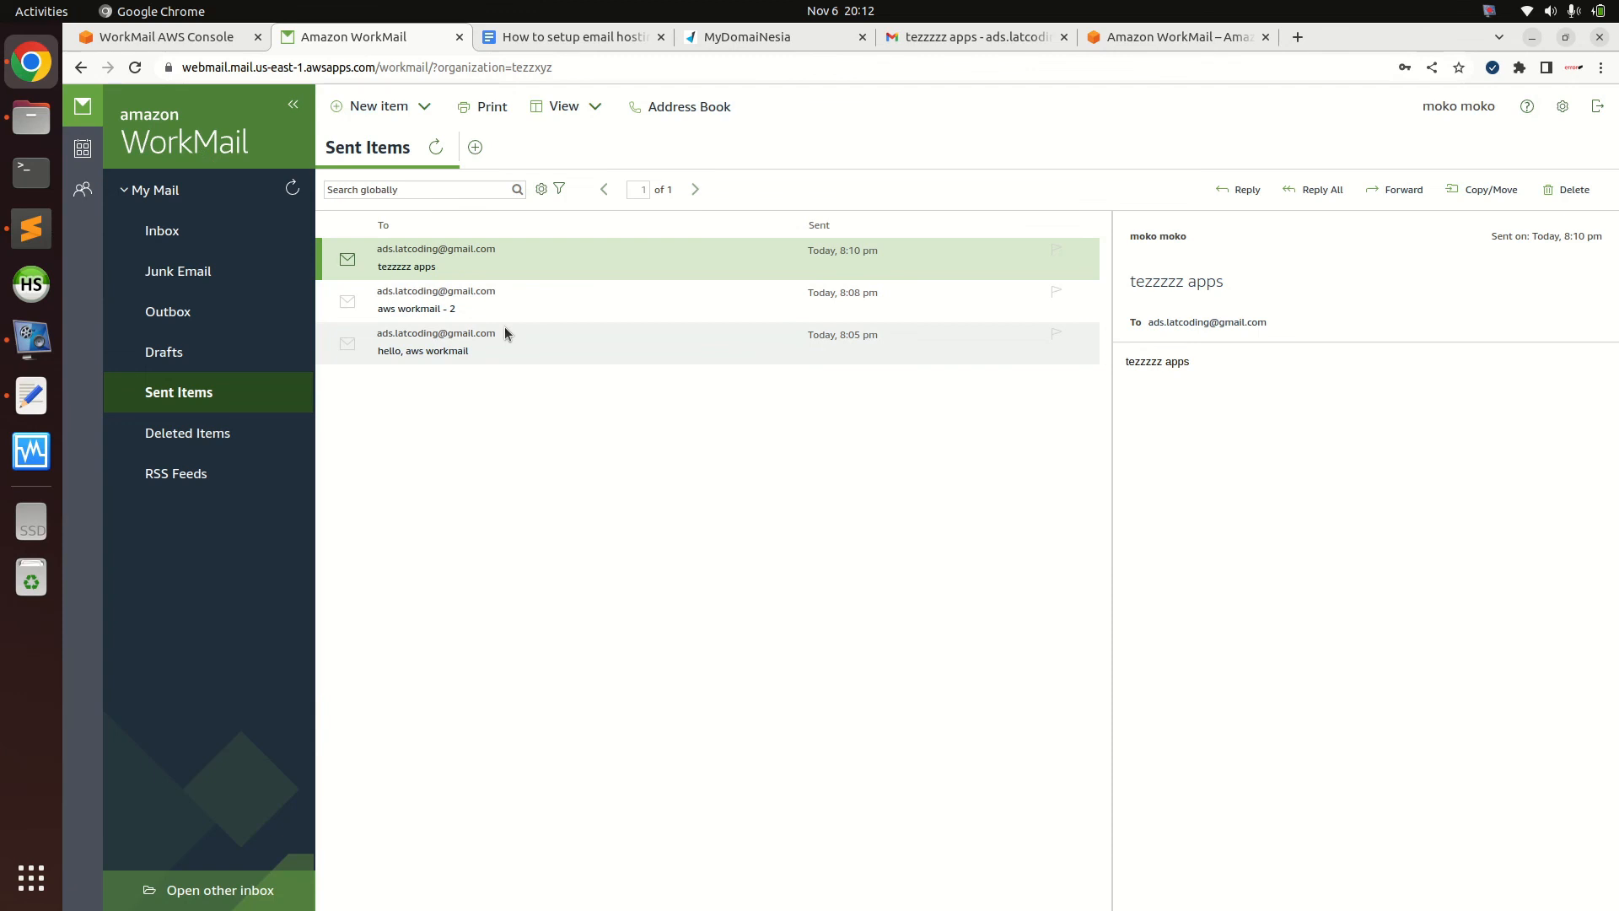
click(205, 42)
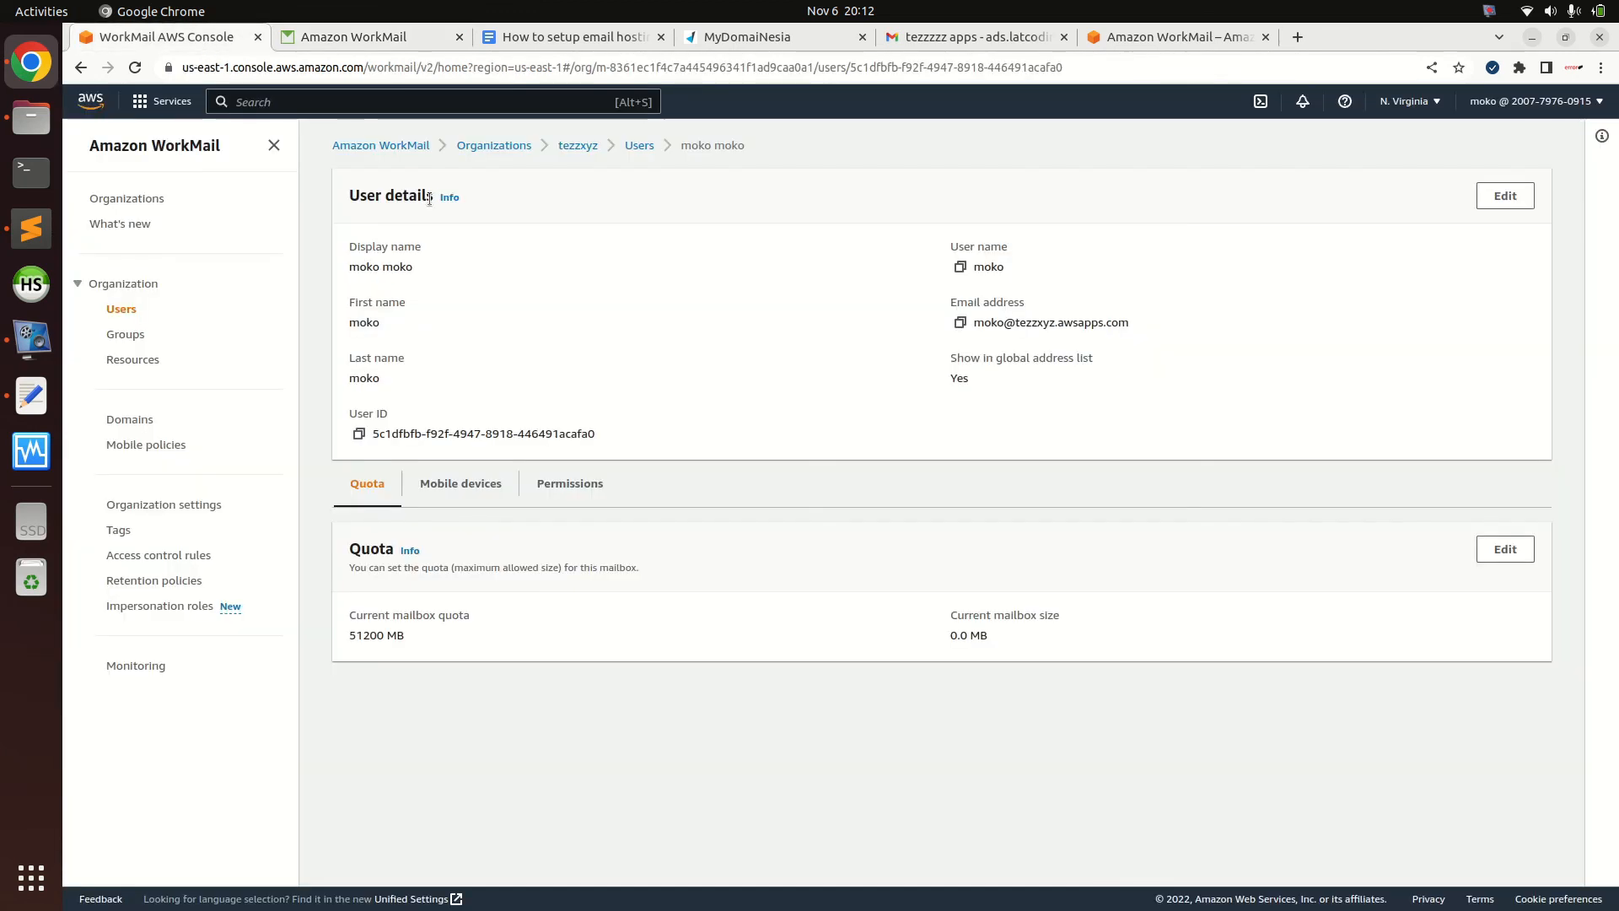